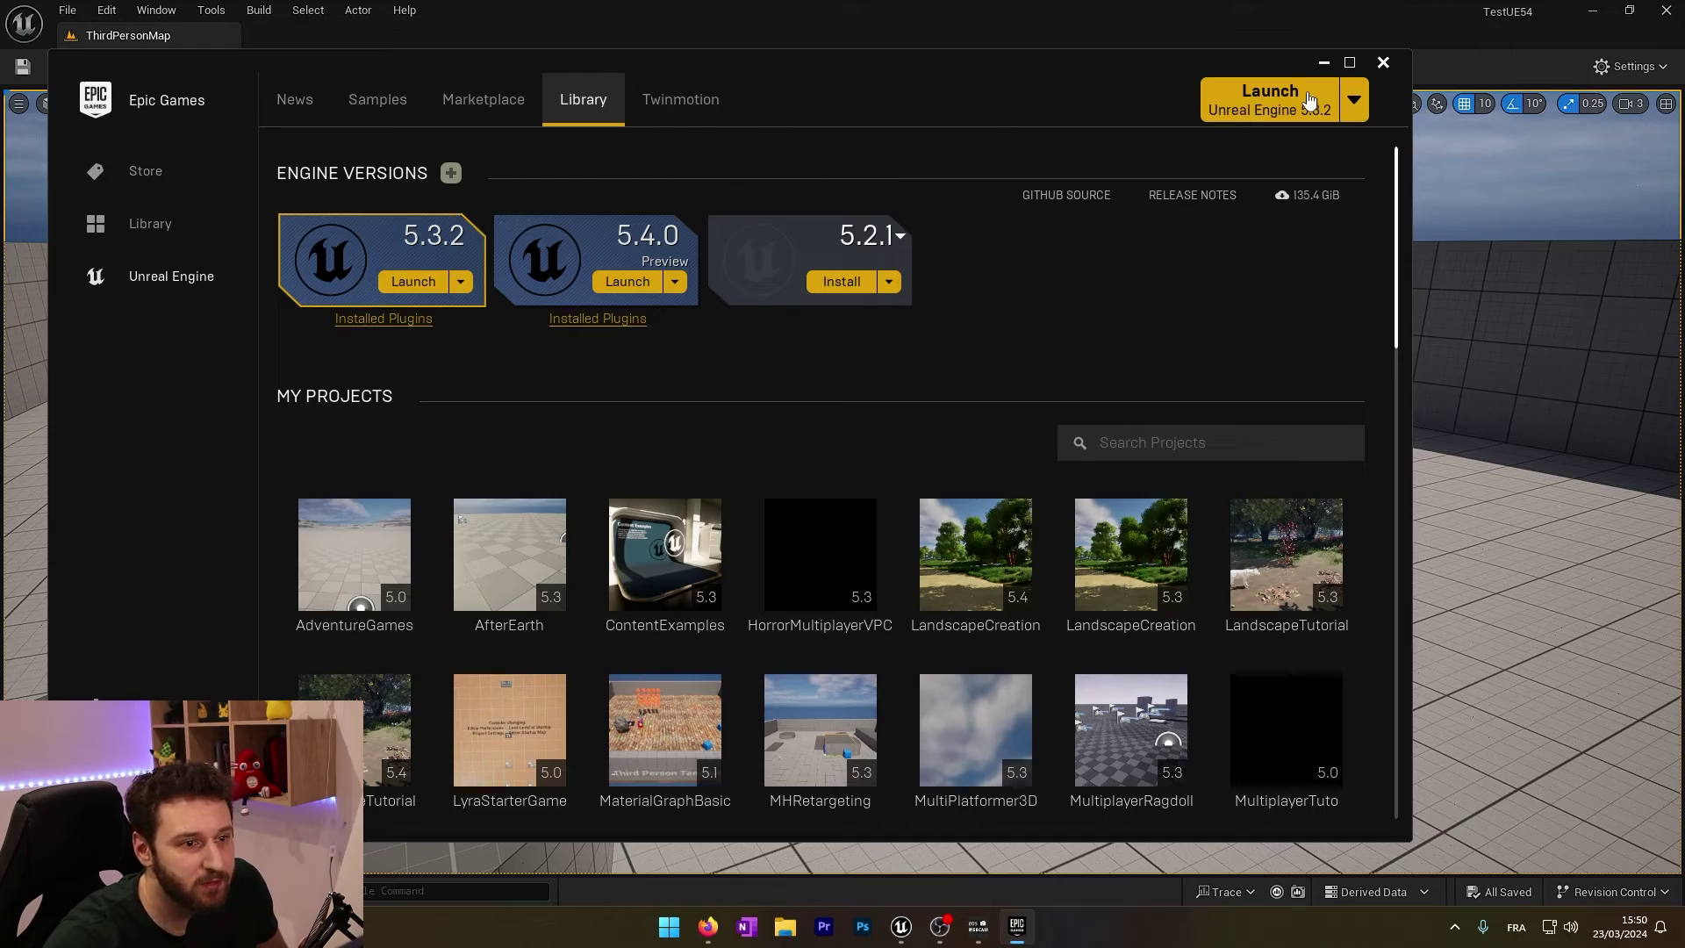
# - Return to the level editor and open the Mannequins Meshes folder in the project content
pyautogui.click(1318, 67)
pyautogui.moveTo(922, 478); pyautogui.dragTo(922, 478, button='right')
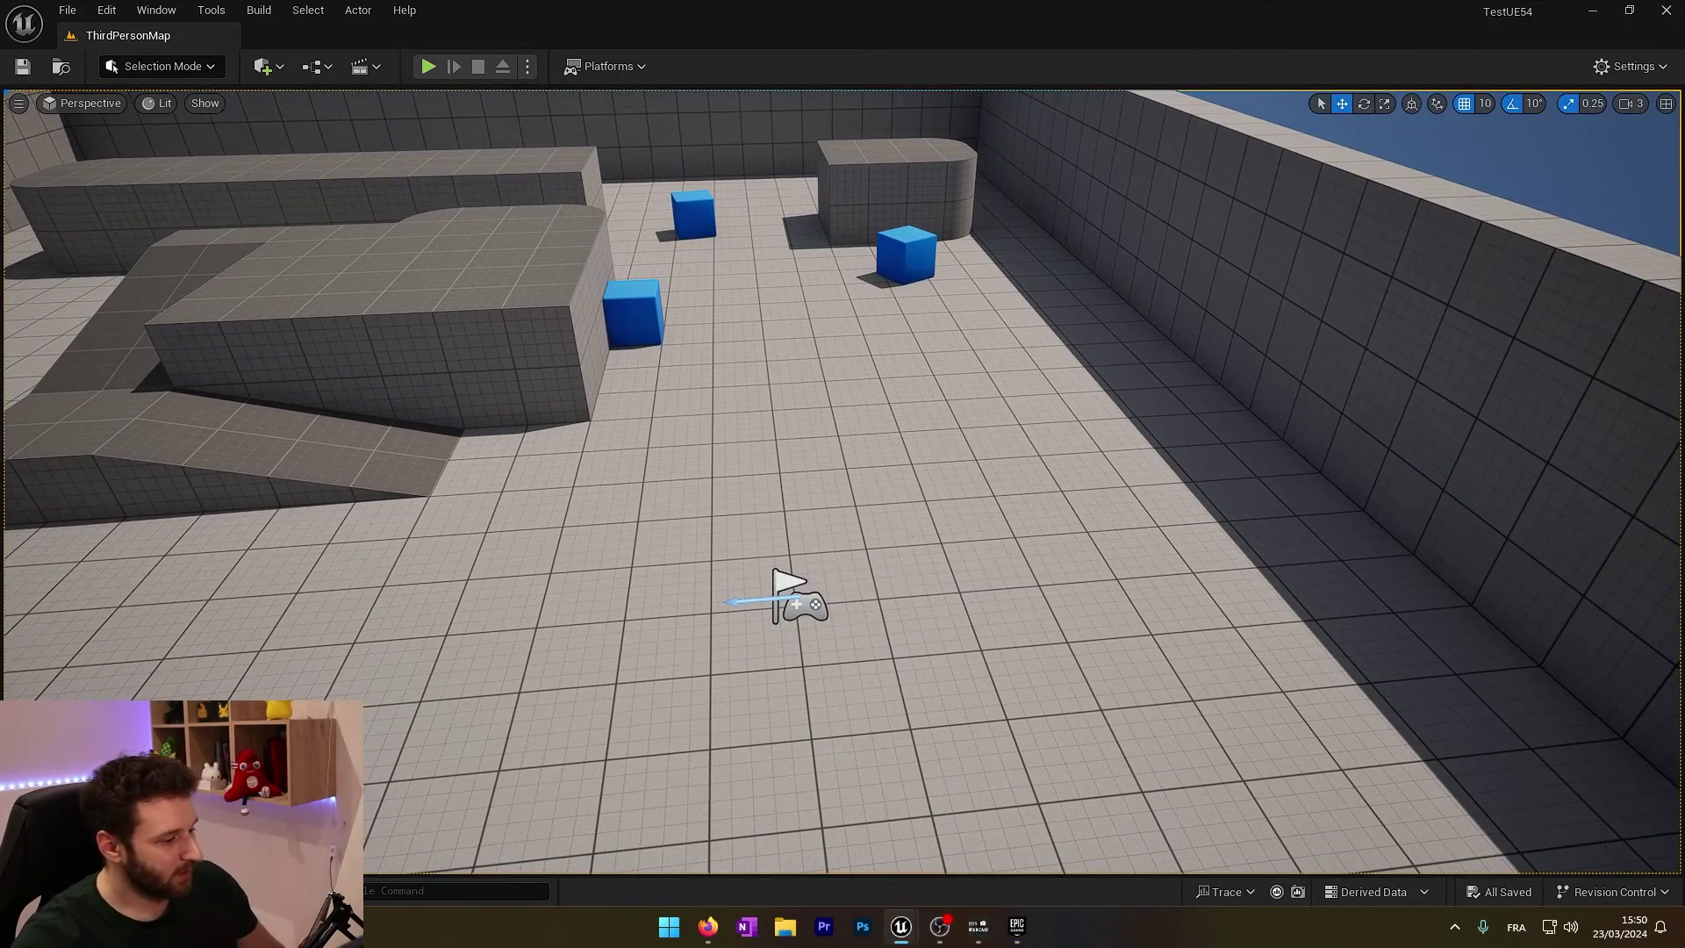
pyautogui.hotkey('ctrl', 'space')
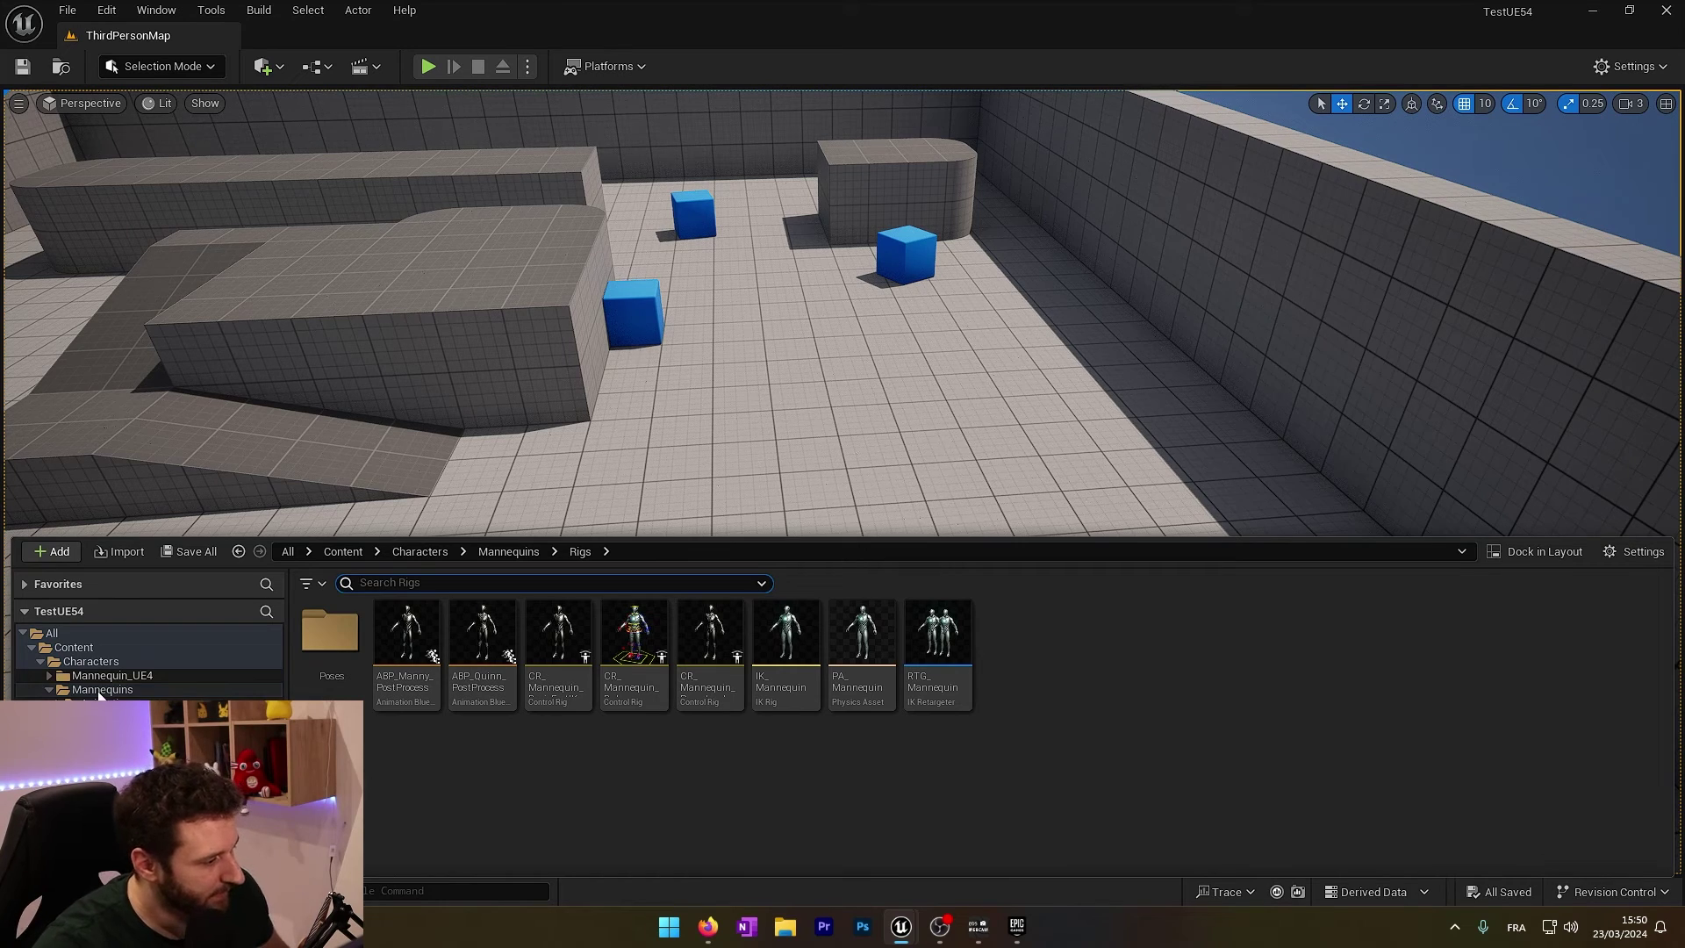
pyautogui.click(100, 690)
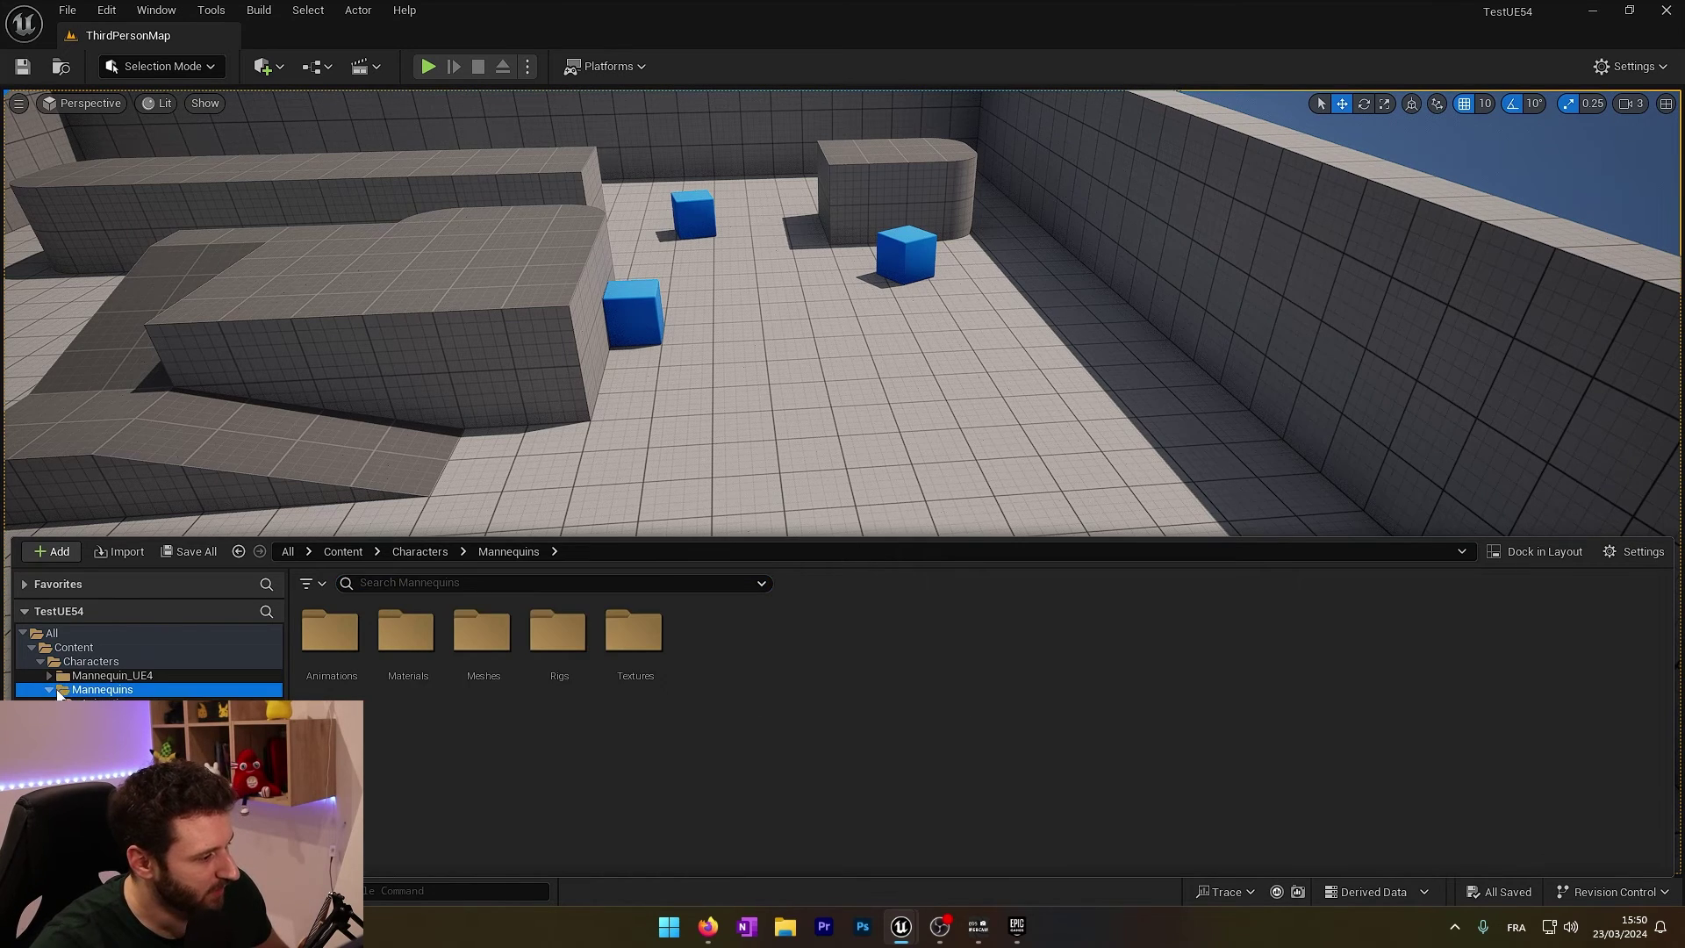
pyautogui.doubleClick(558, 639)
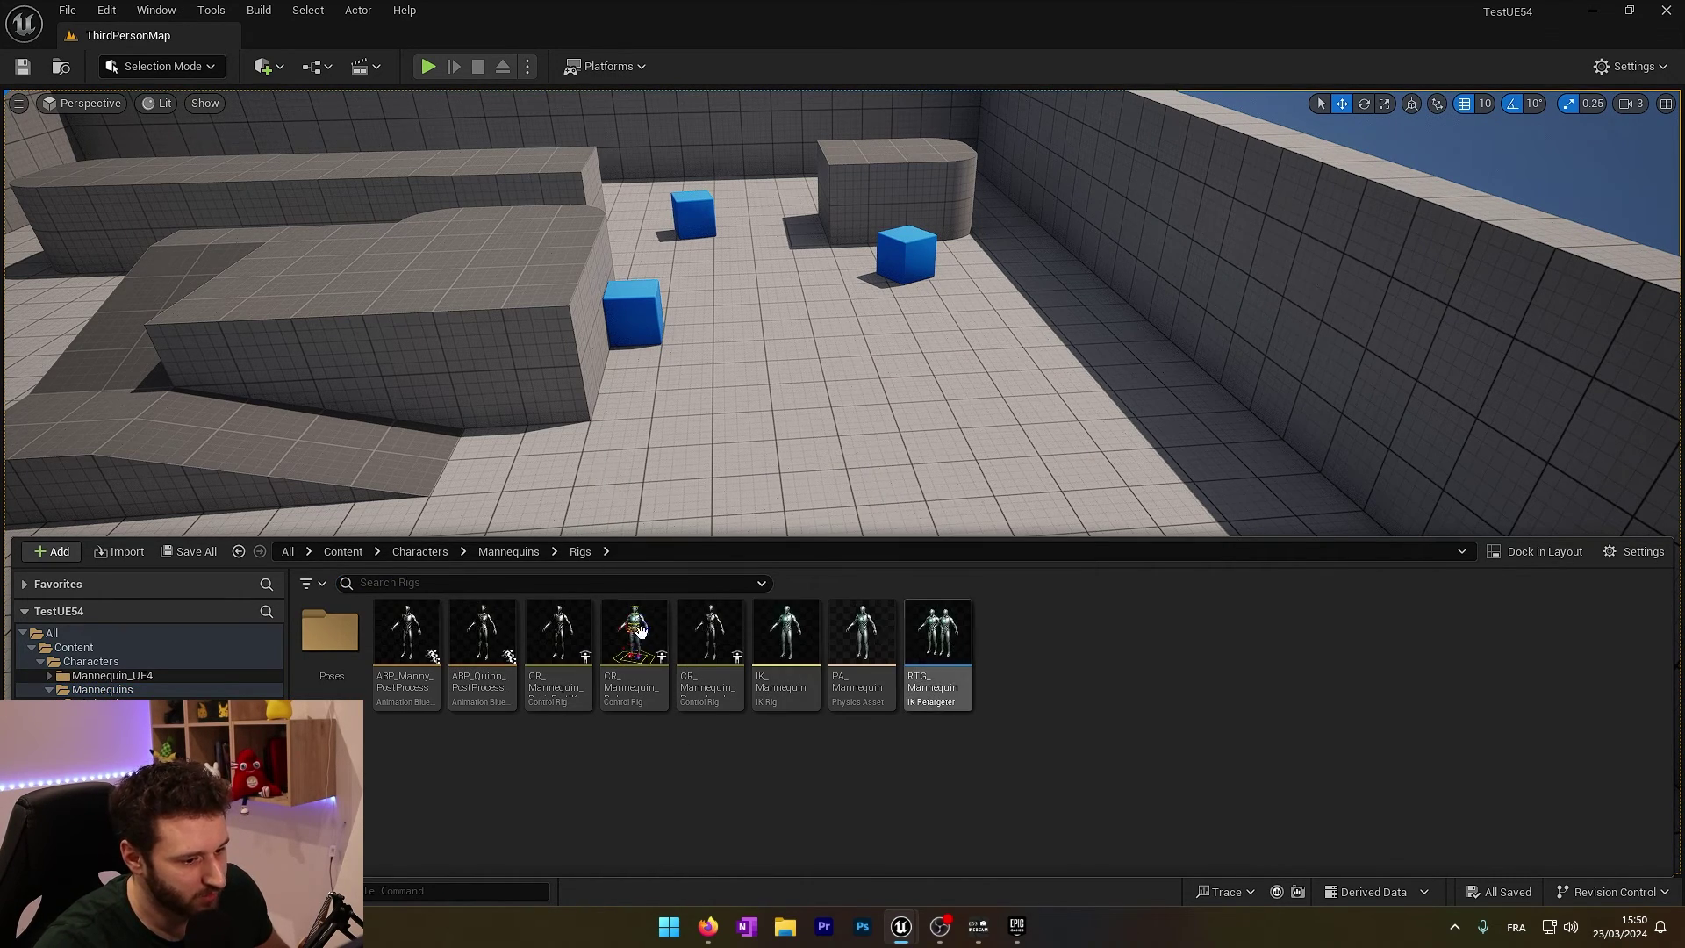
pyautogui.click(509, 551)
pyautogui.doubleClick(473, 657)
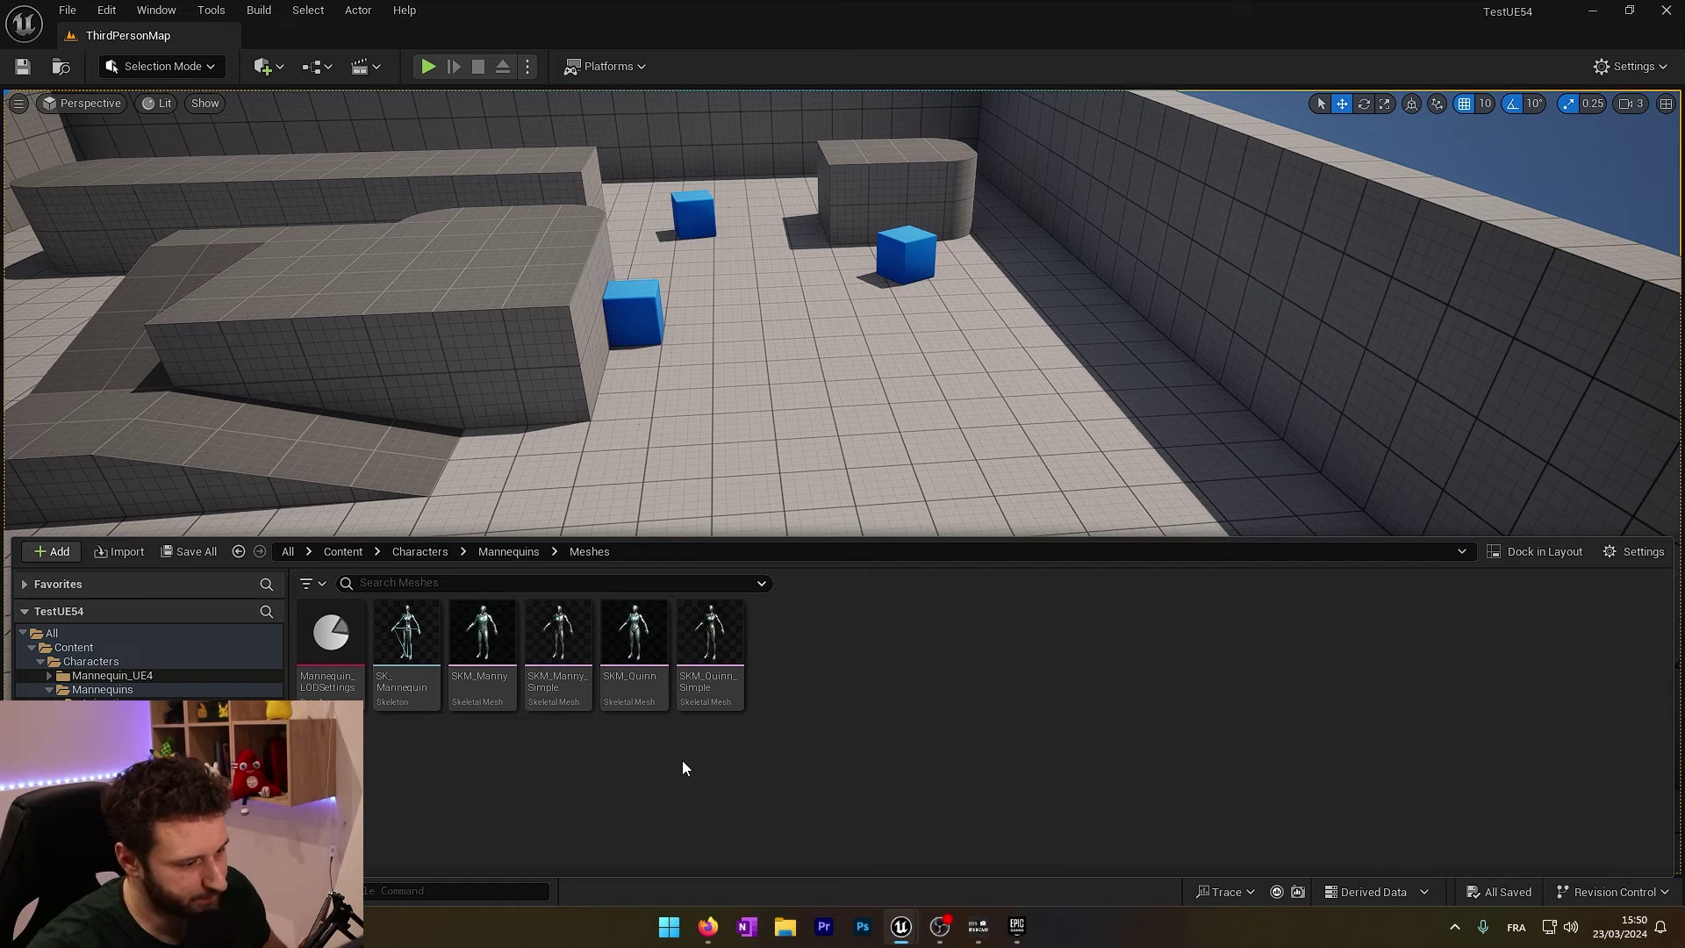
# - Create a Control Rig asset with ModularRig as its parent and name it MCR_Player
pyautogui.rightClick(828, 689)
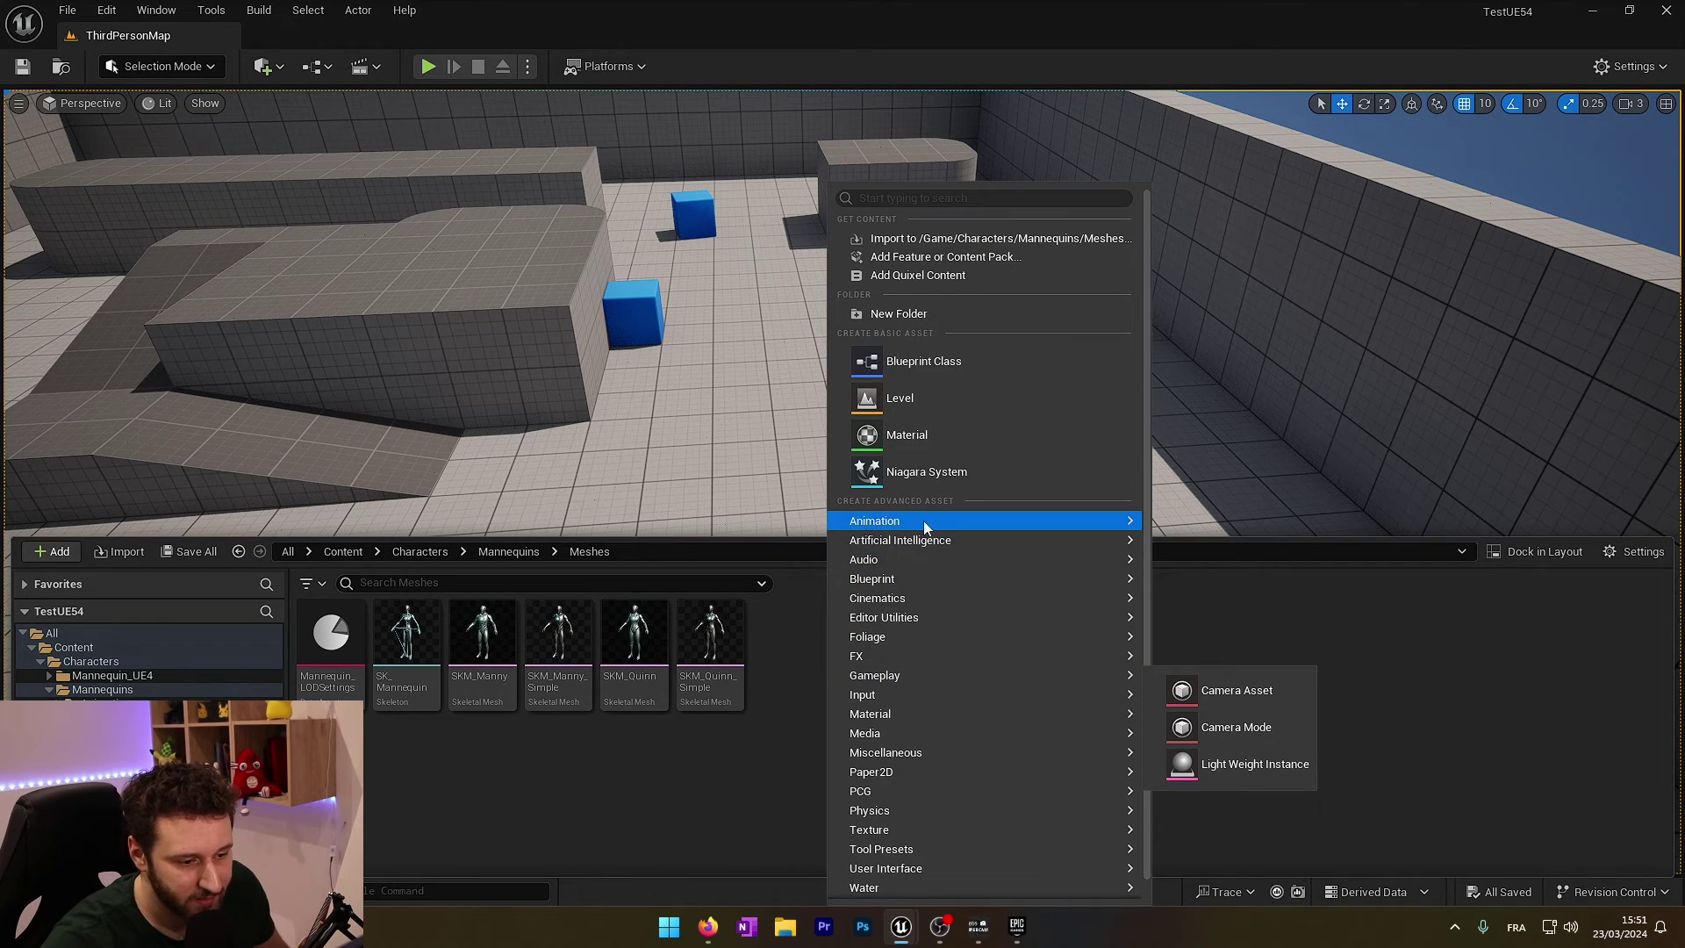
pyautogui.moveTo(916, 520)
pyautogui.moveTo(1211, 851)
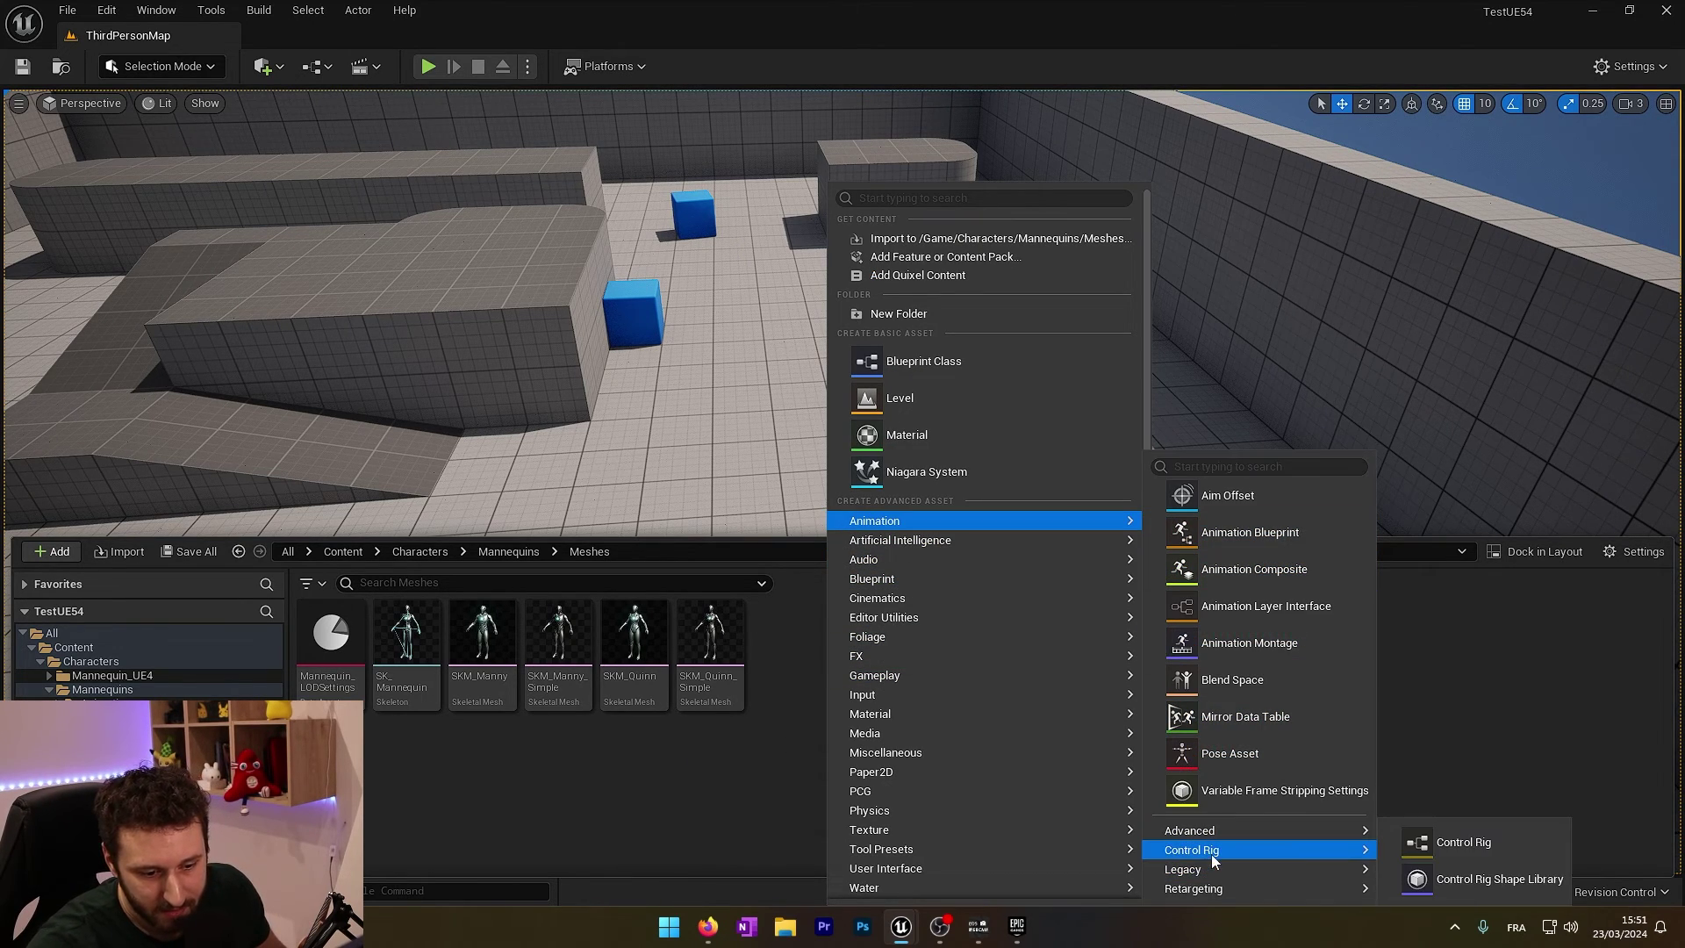
pyautogui.click(1463, 844)
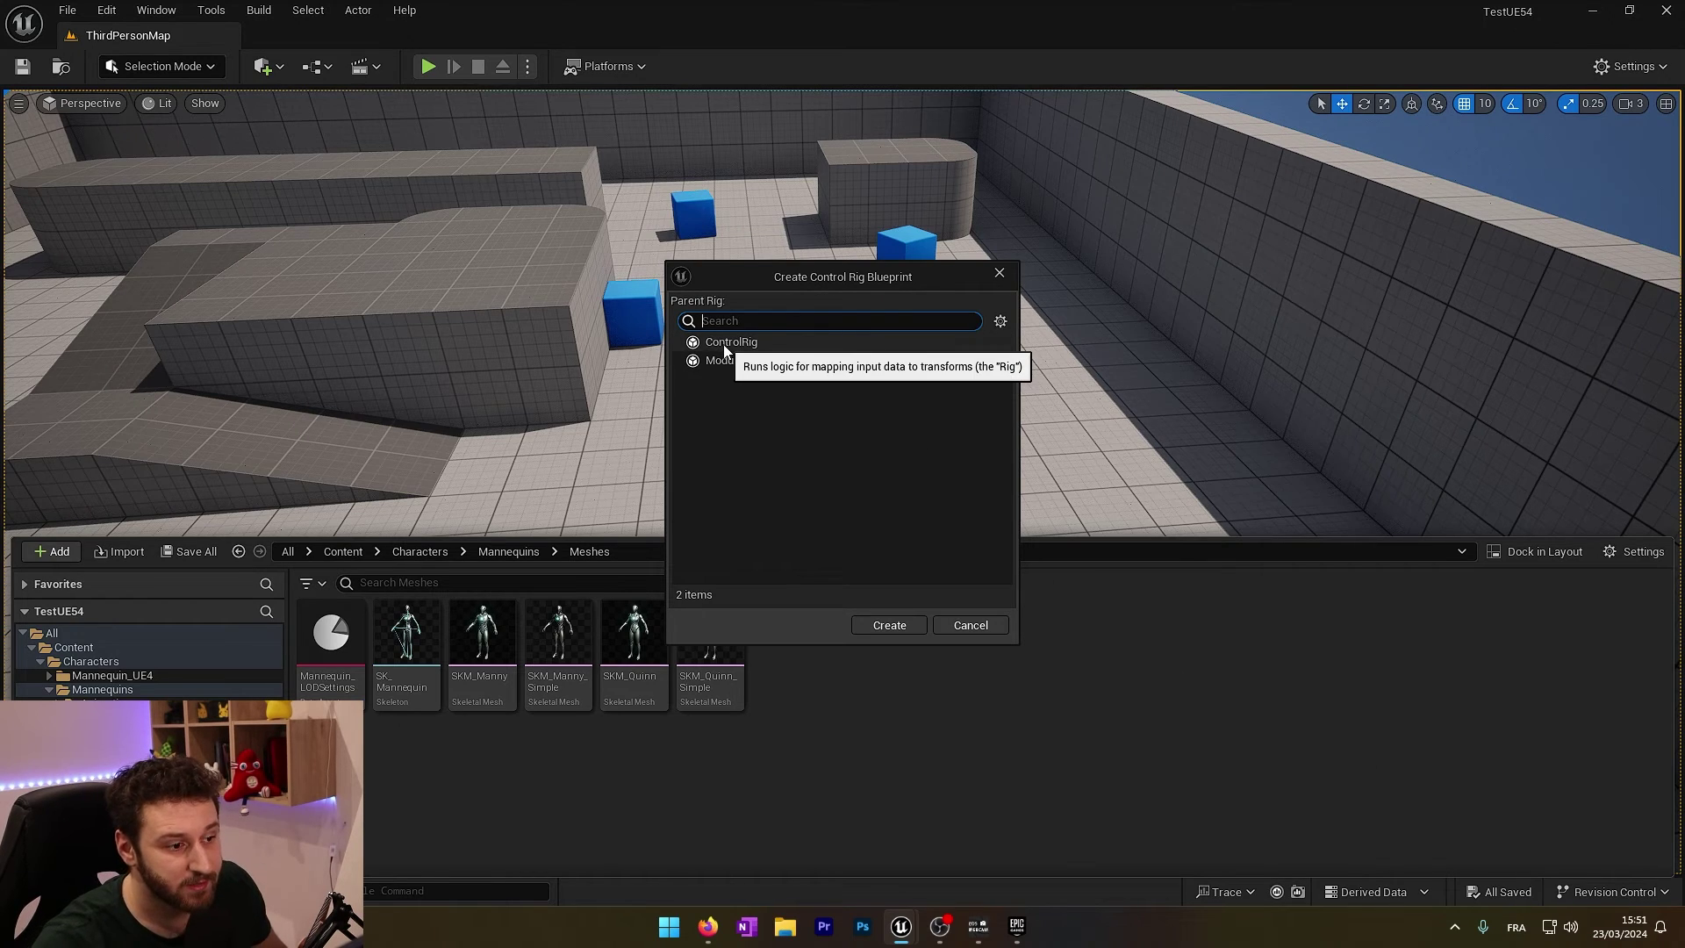
pyautogui.click(760, 342)
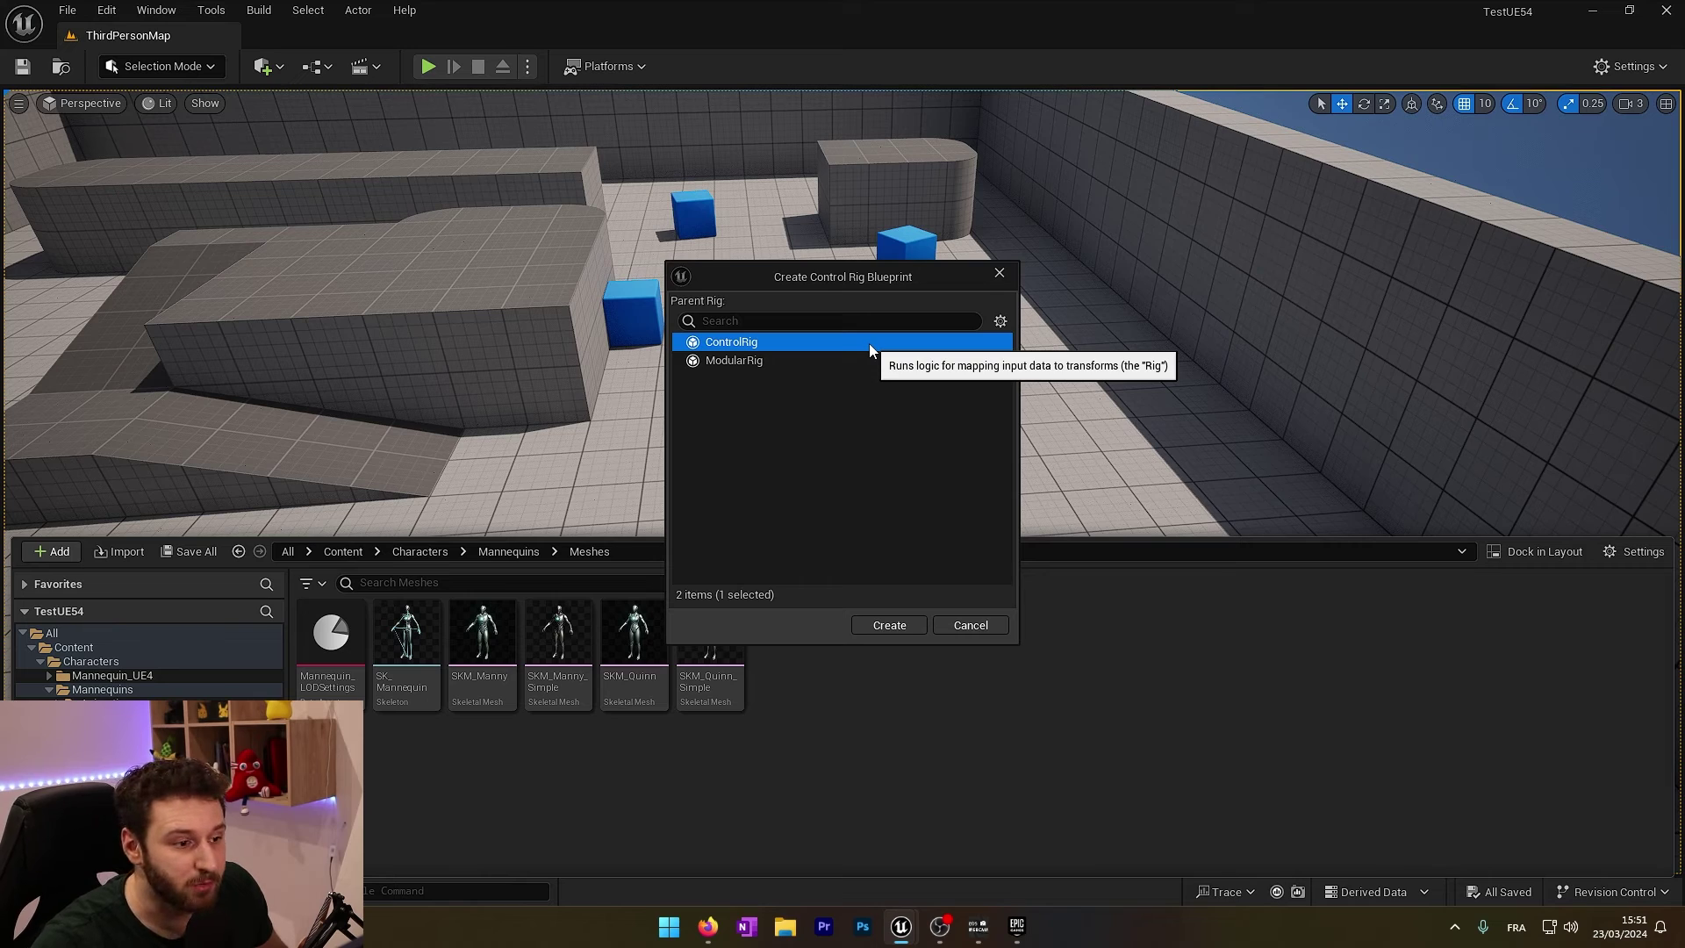
pyautogui.click(762, 362)
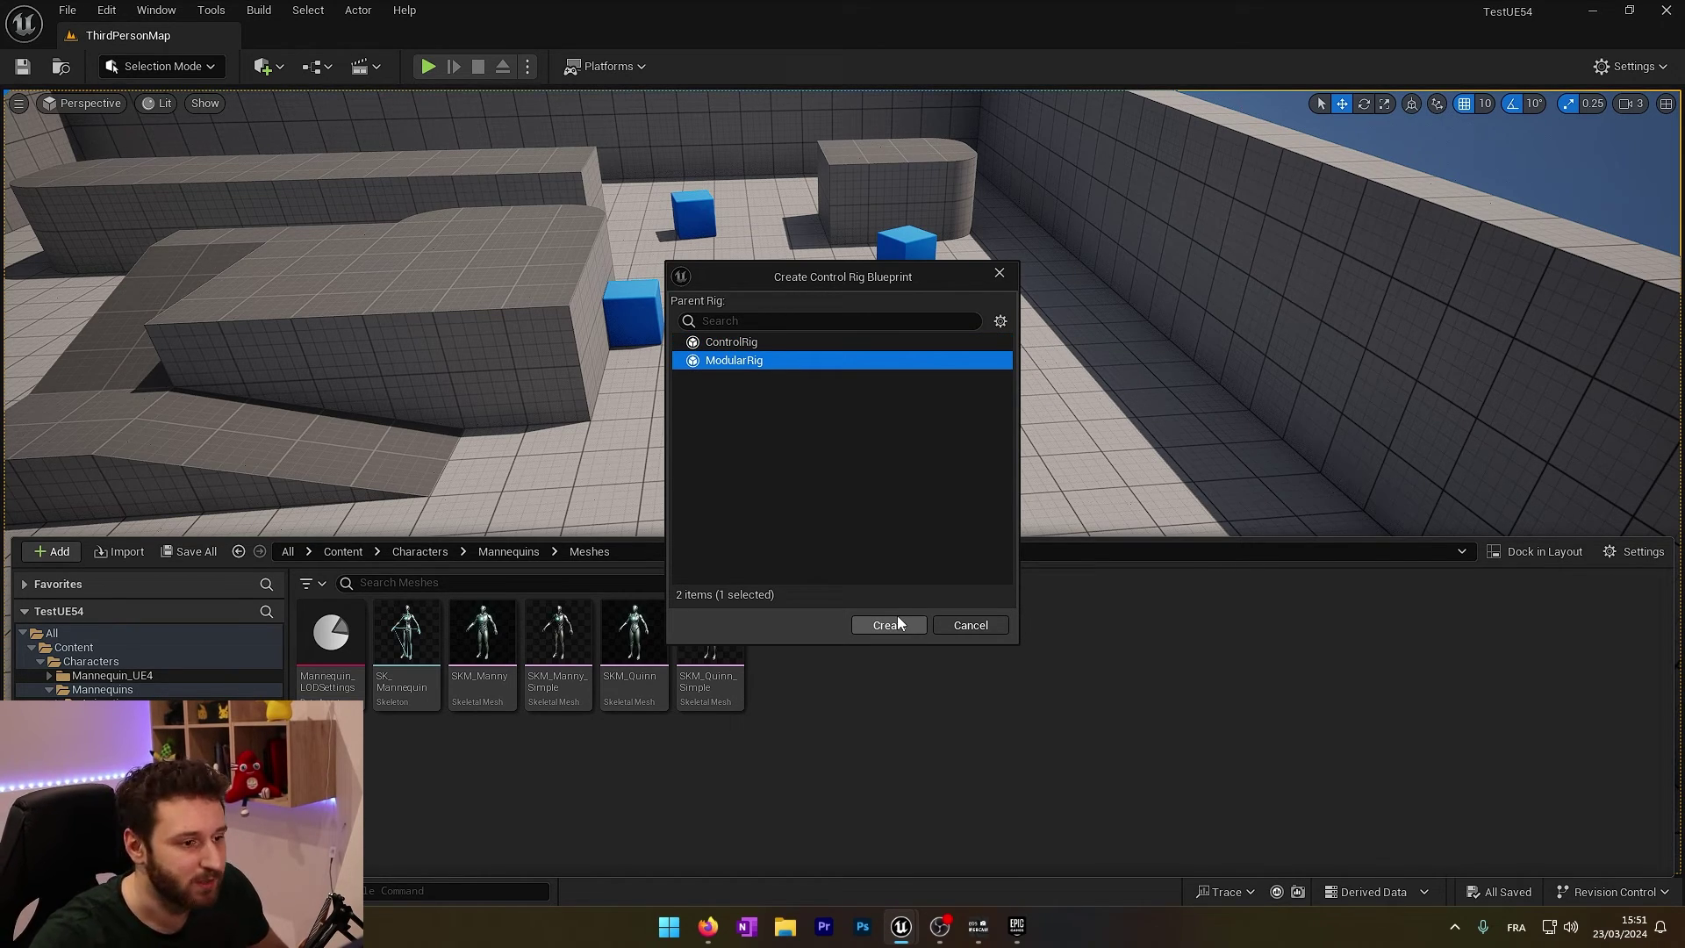
pyautogui.click(888, 625)
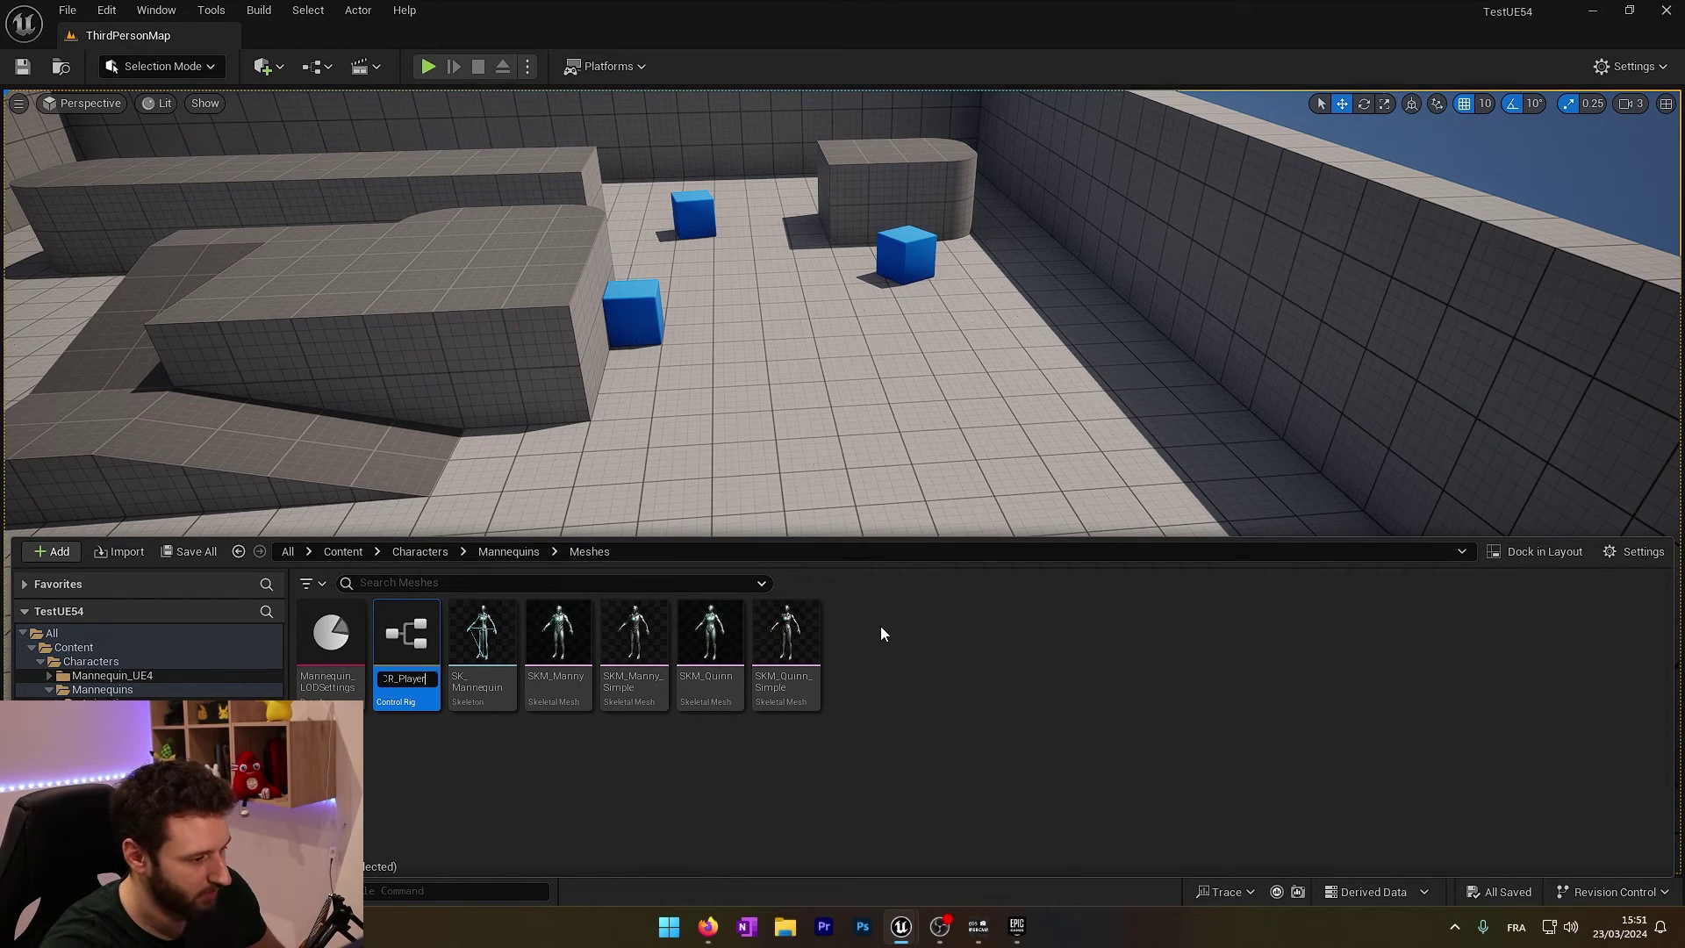
pyautogui.press('Return')
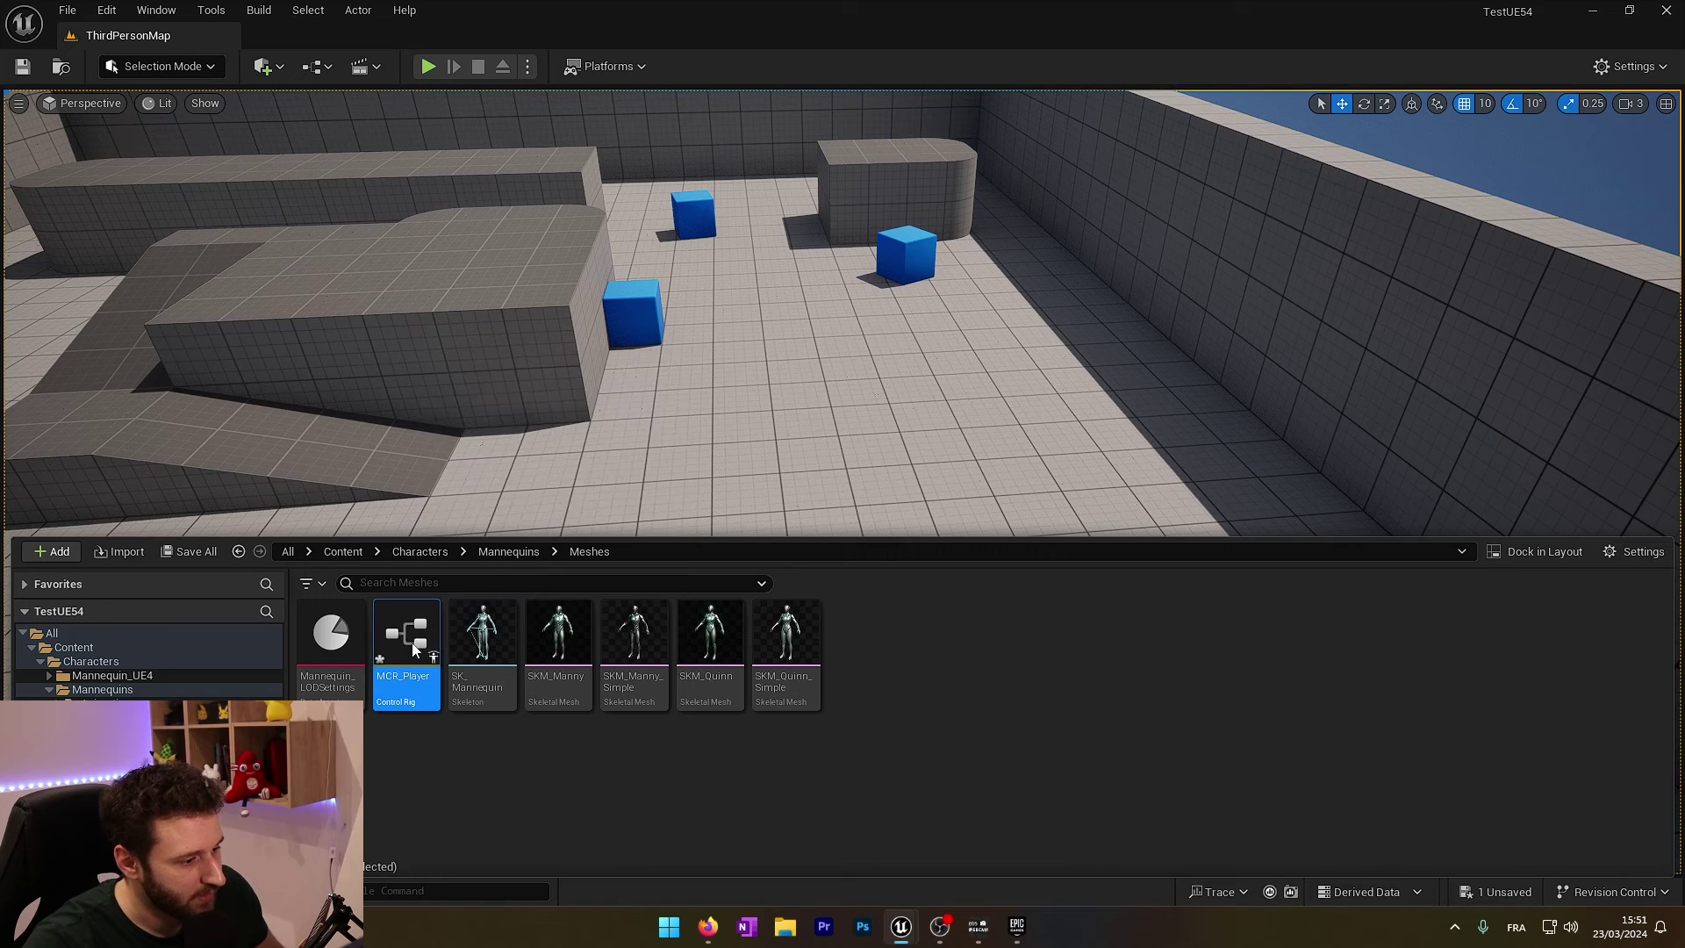
# - Open the MCR_Player rig, dismiss the compiler results, and set its preview mesh to SKM_Quinn
pyautogui.doubleClick(433, 656)
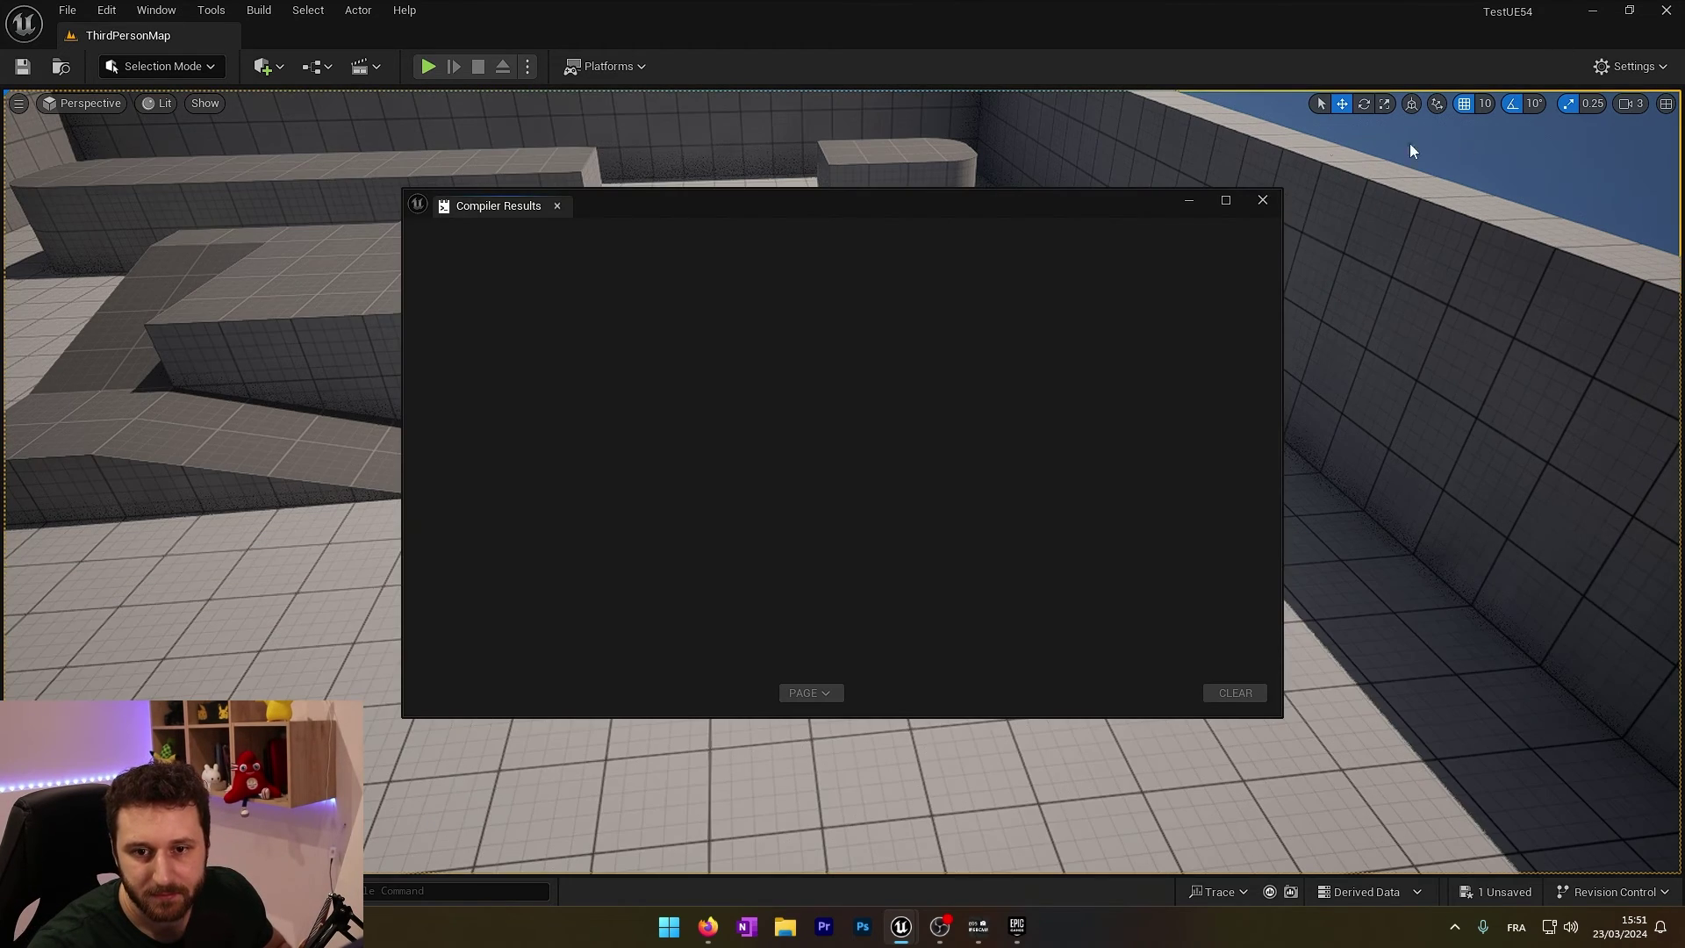
pyautogui.click(1262, 200)
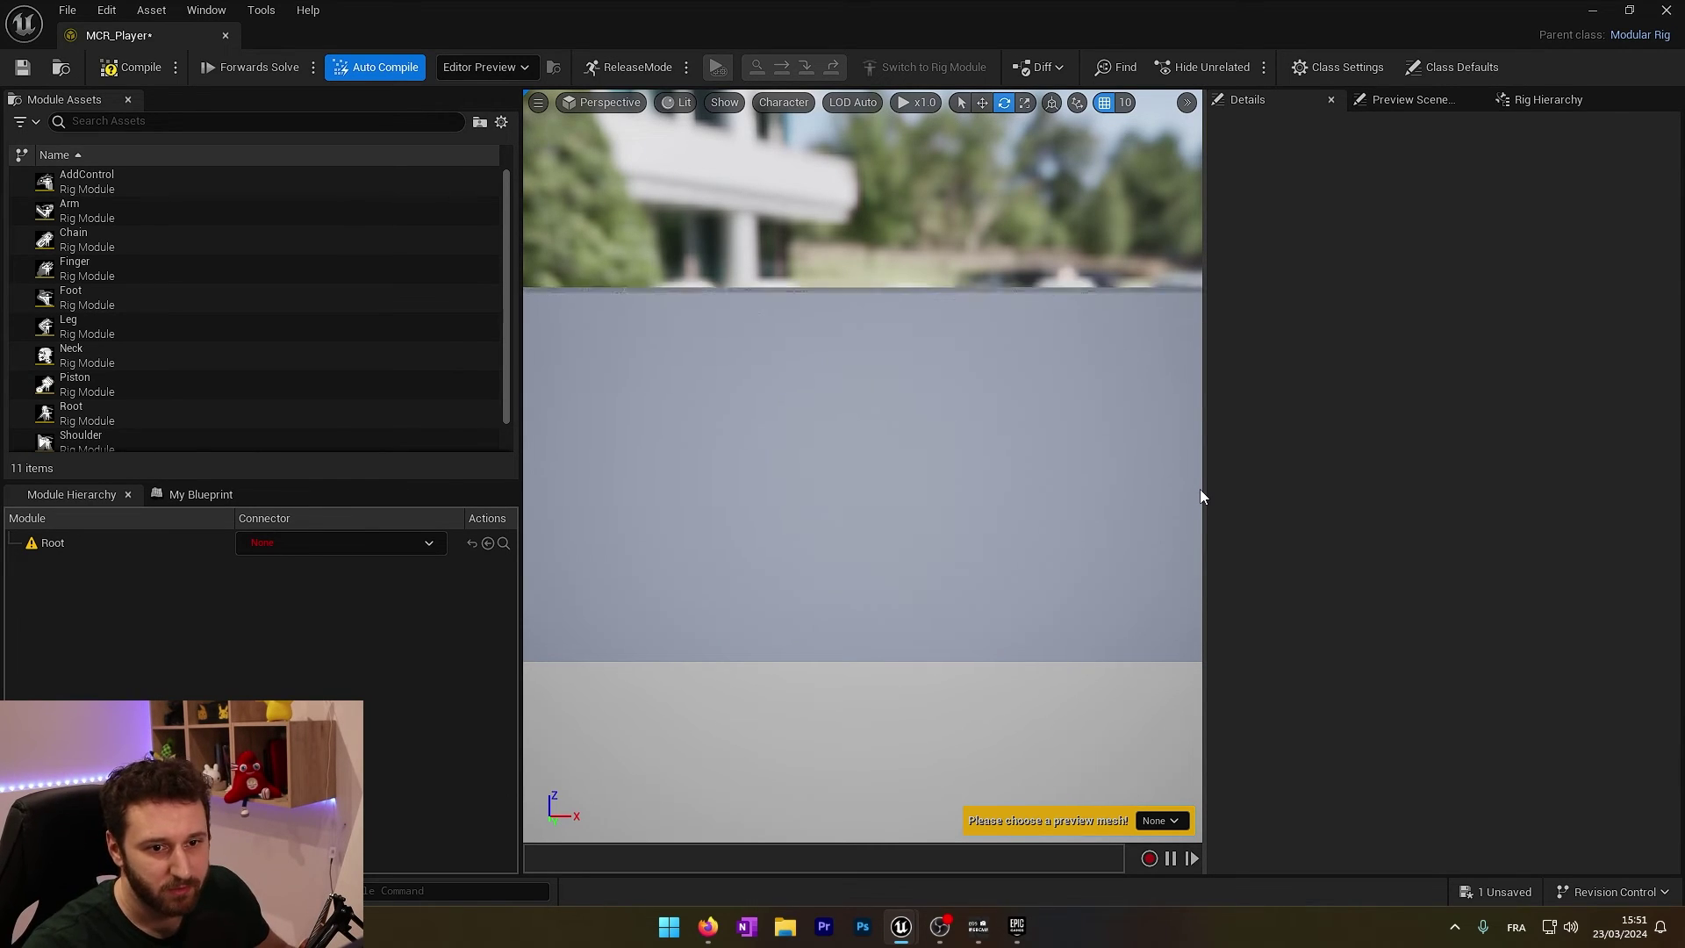
pyautogui.click(1425, 98)
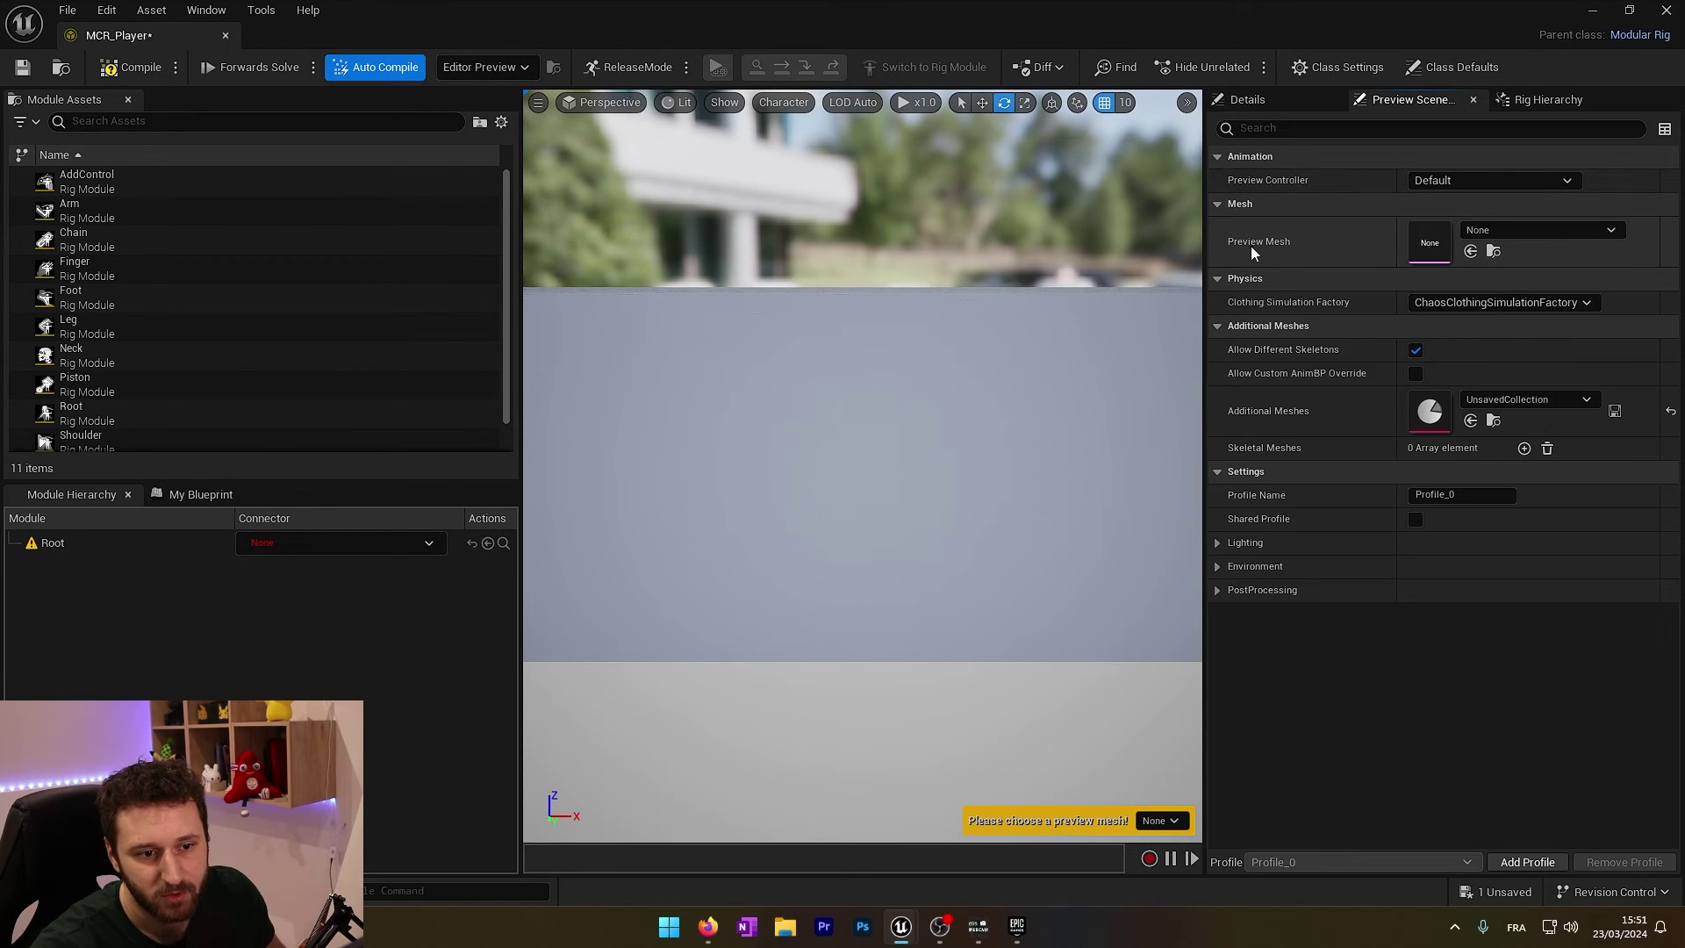
pyautogui.click(1498, 230)
pyautogui.scroll(-2, 1523, 491)
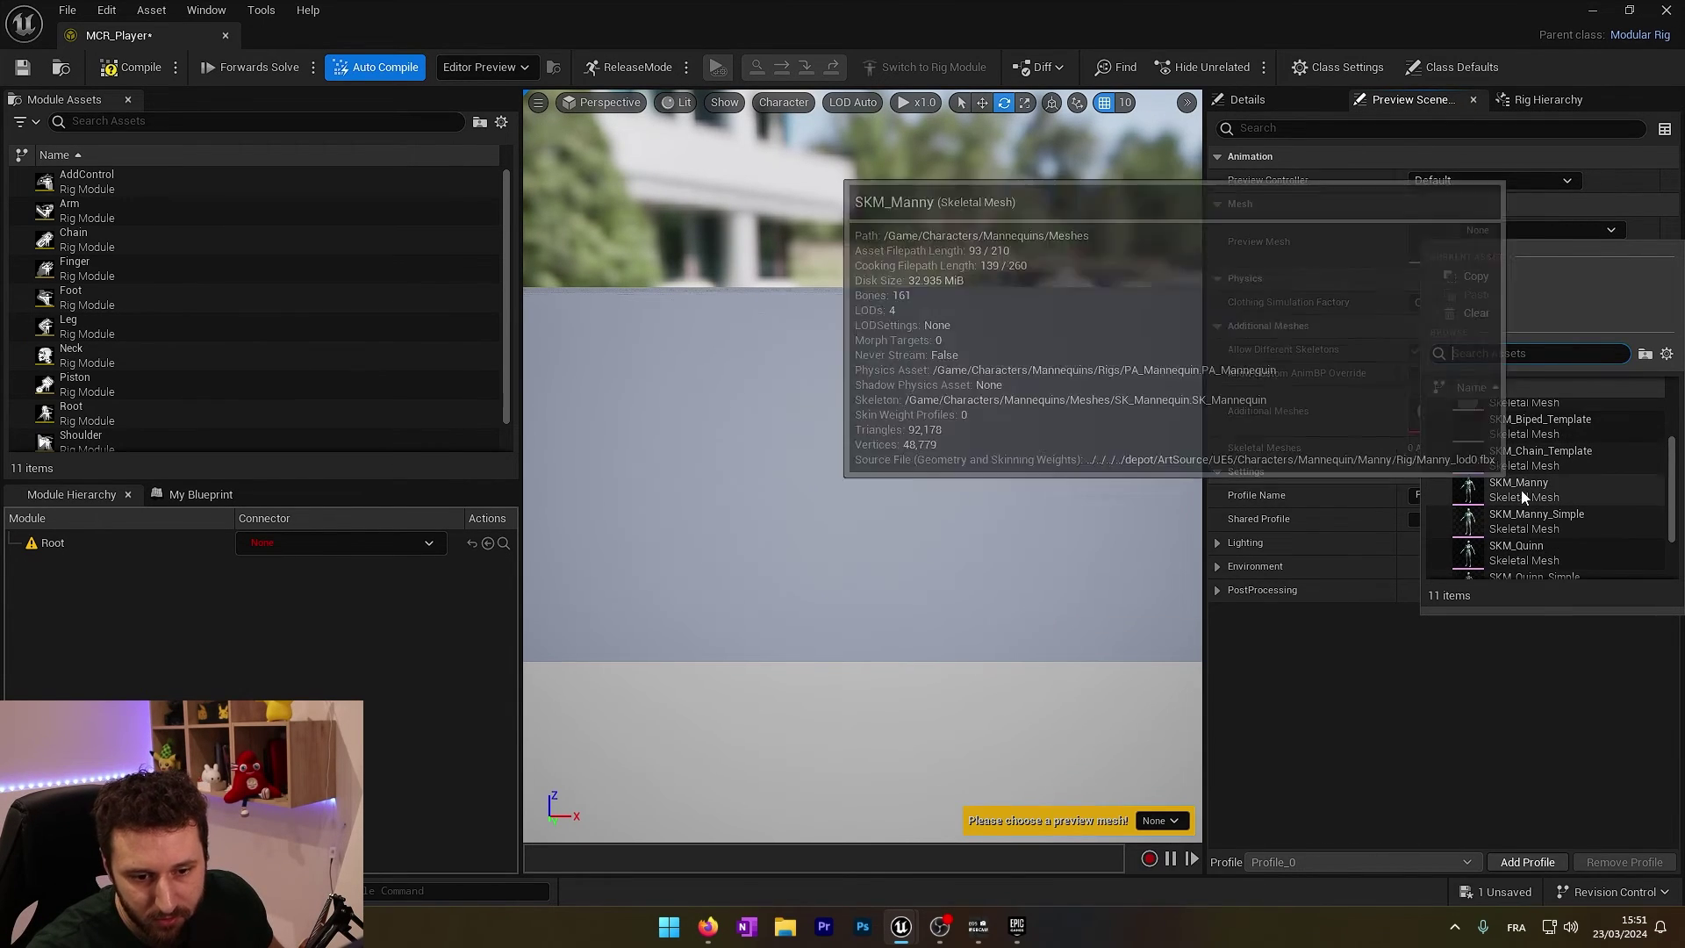
pyautogui.scroll(-1, 1525, 509)
pyautogui.moveTo(1504, 523)
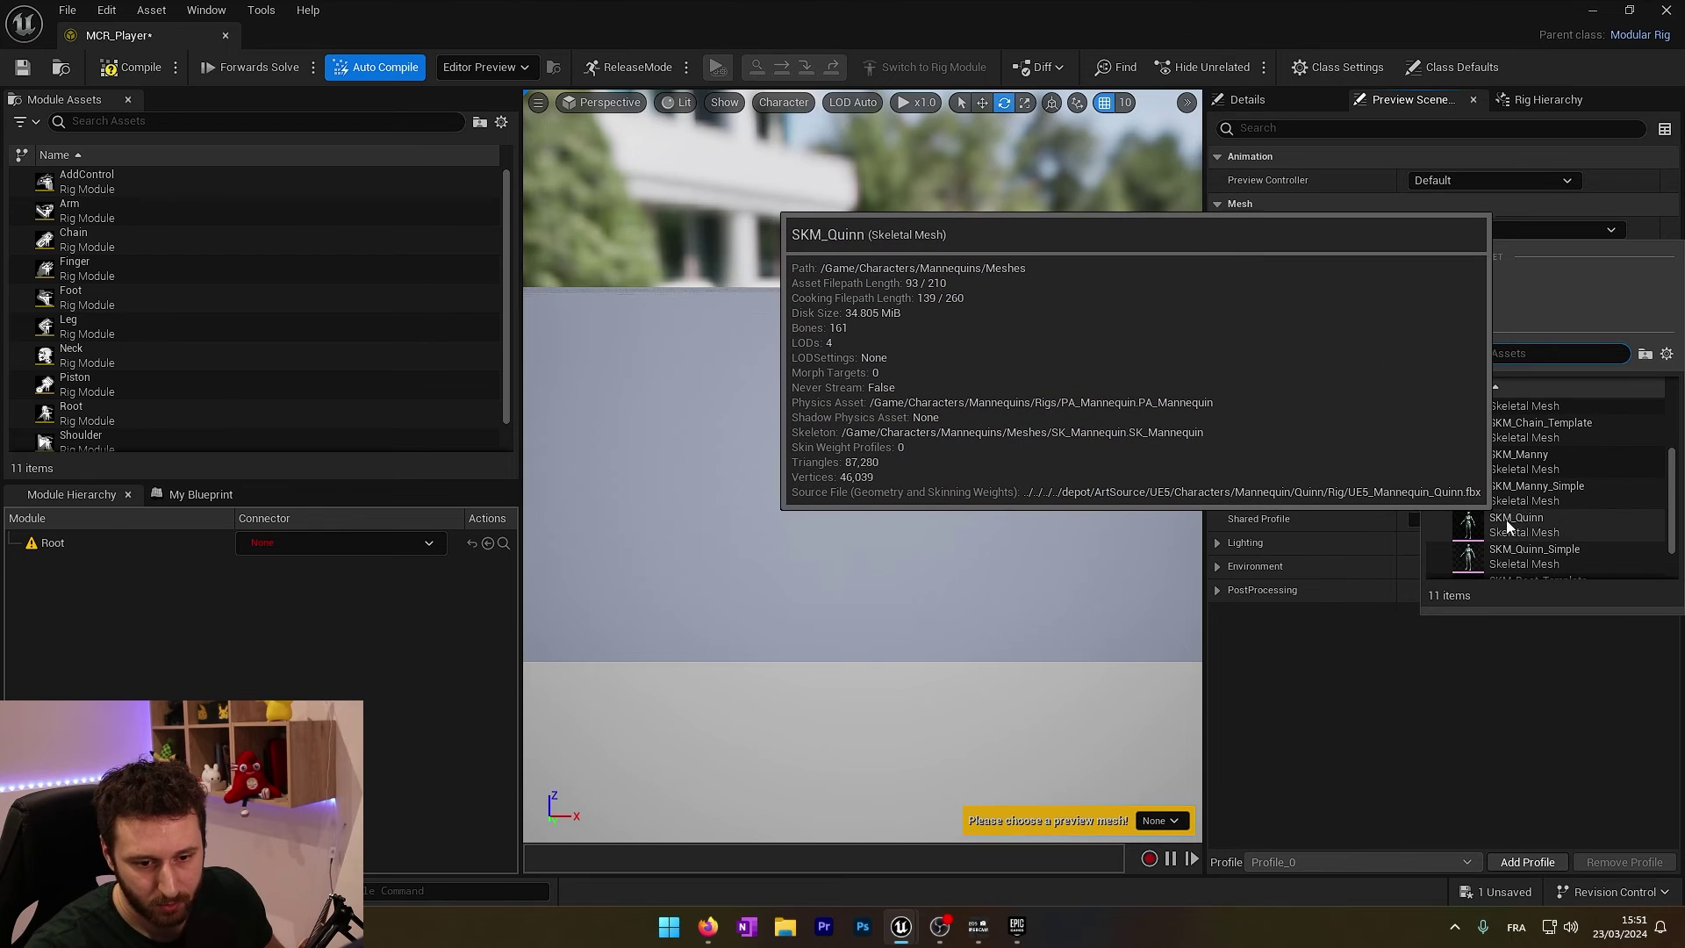
pyautogui.click(1522, 521)
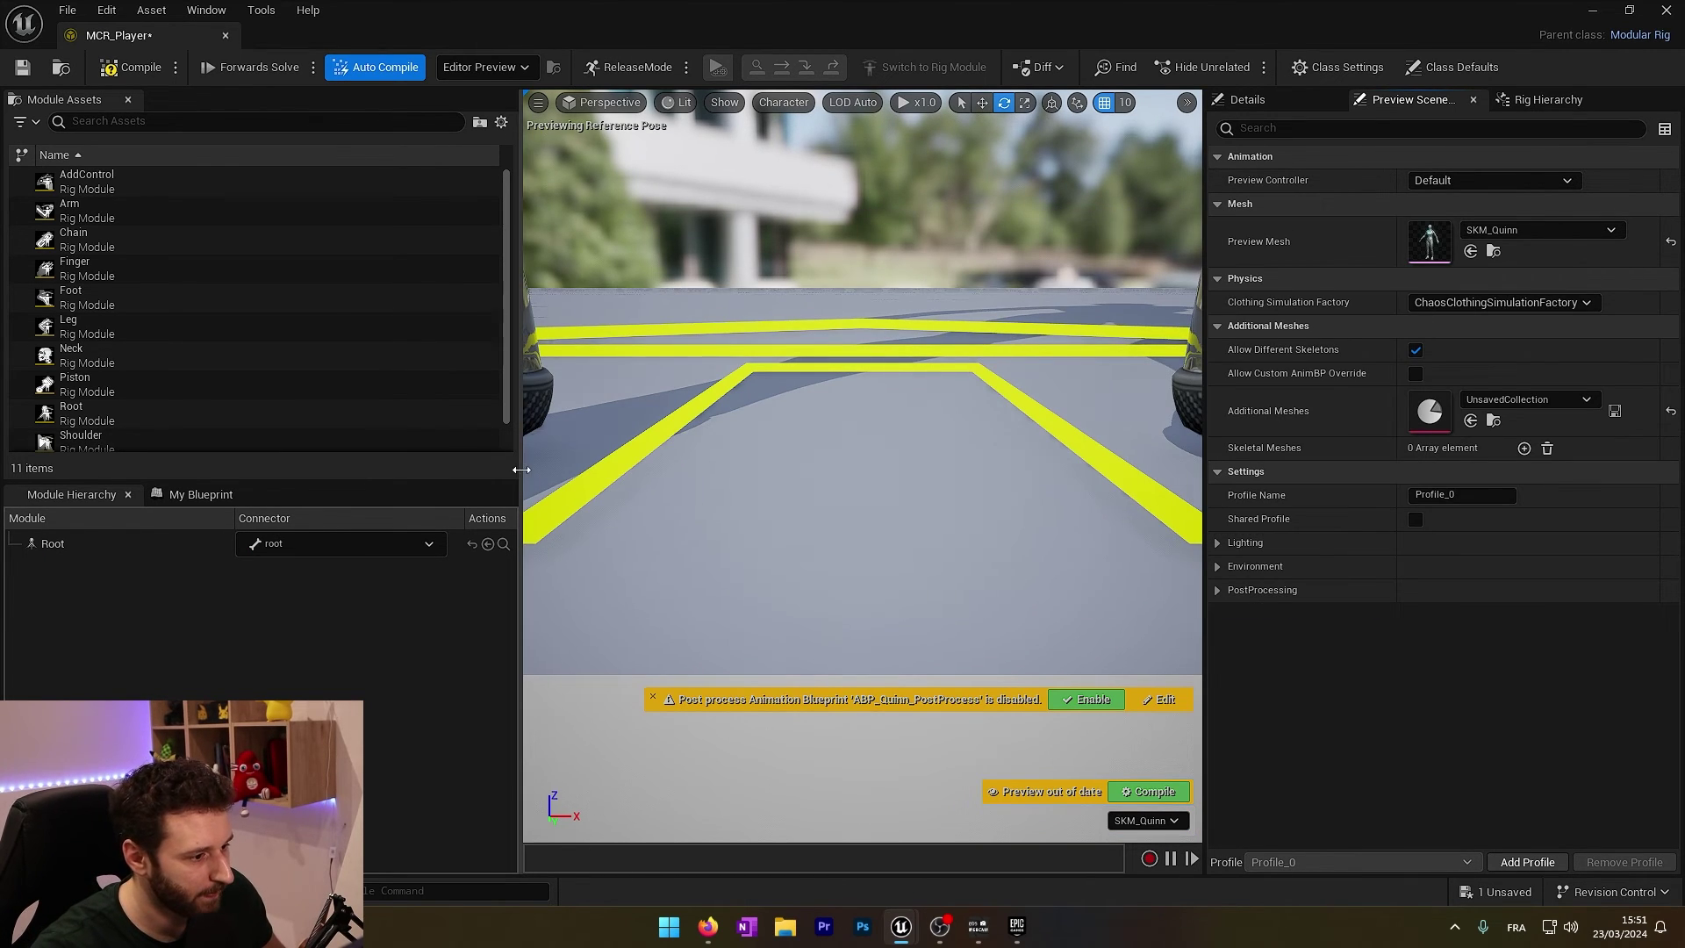
# - Compile and save the rig with the full mannequin in view, and display the module assets as tiles
pyautogui.moveTo(520, 470); pyautogui.dragTo(468, 474)
pyautogui.scroll(-8, 673, 477)
pyautogui.moveTo(751, 465)
pyautogui.mouseDown(button='right')
pyautogui.moveTo(759, 379)
pyautogui.moveTo(754, 461)
pyautogui.mouseUp(button='right')
pyautogui.click(139, 68)
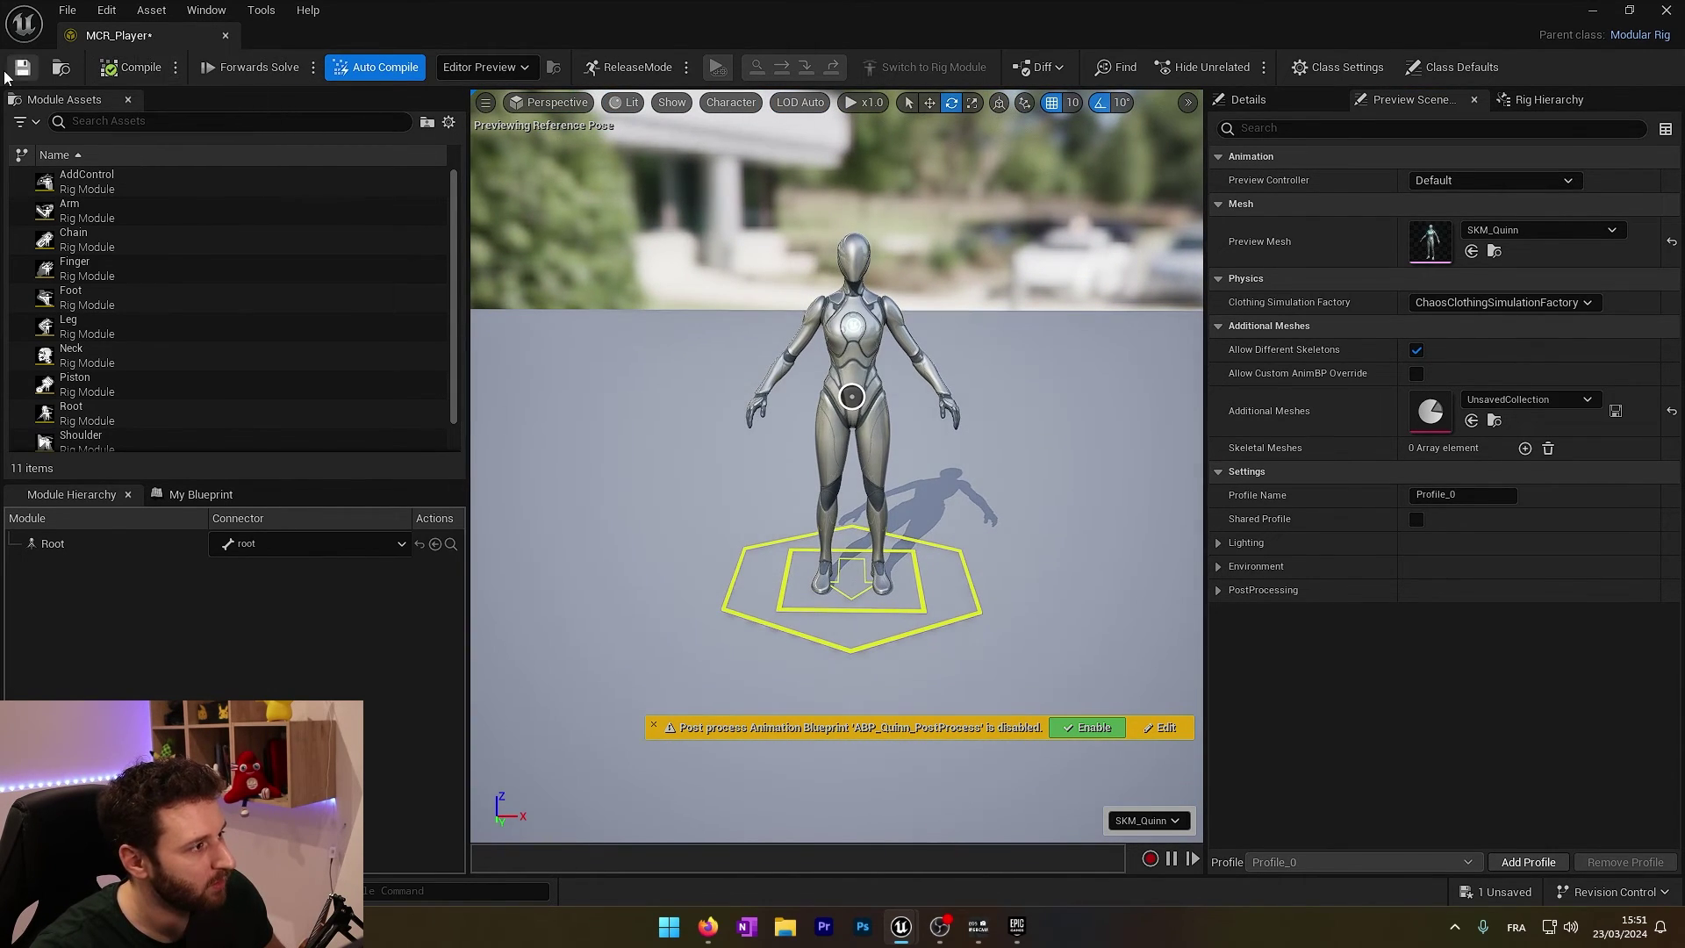
pyautogui.click(23, 69)
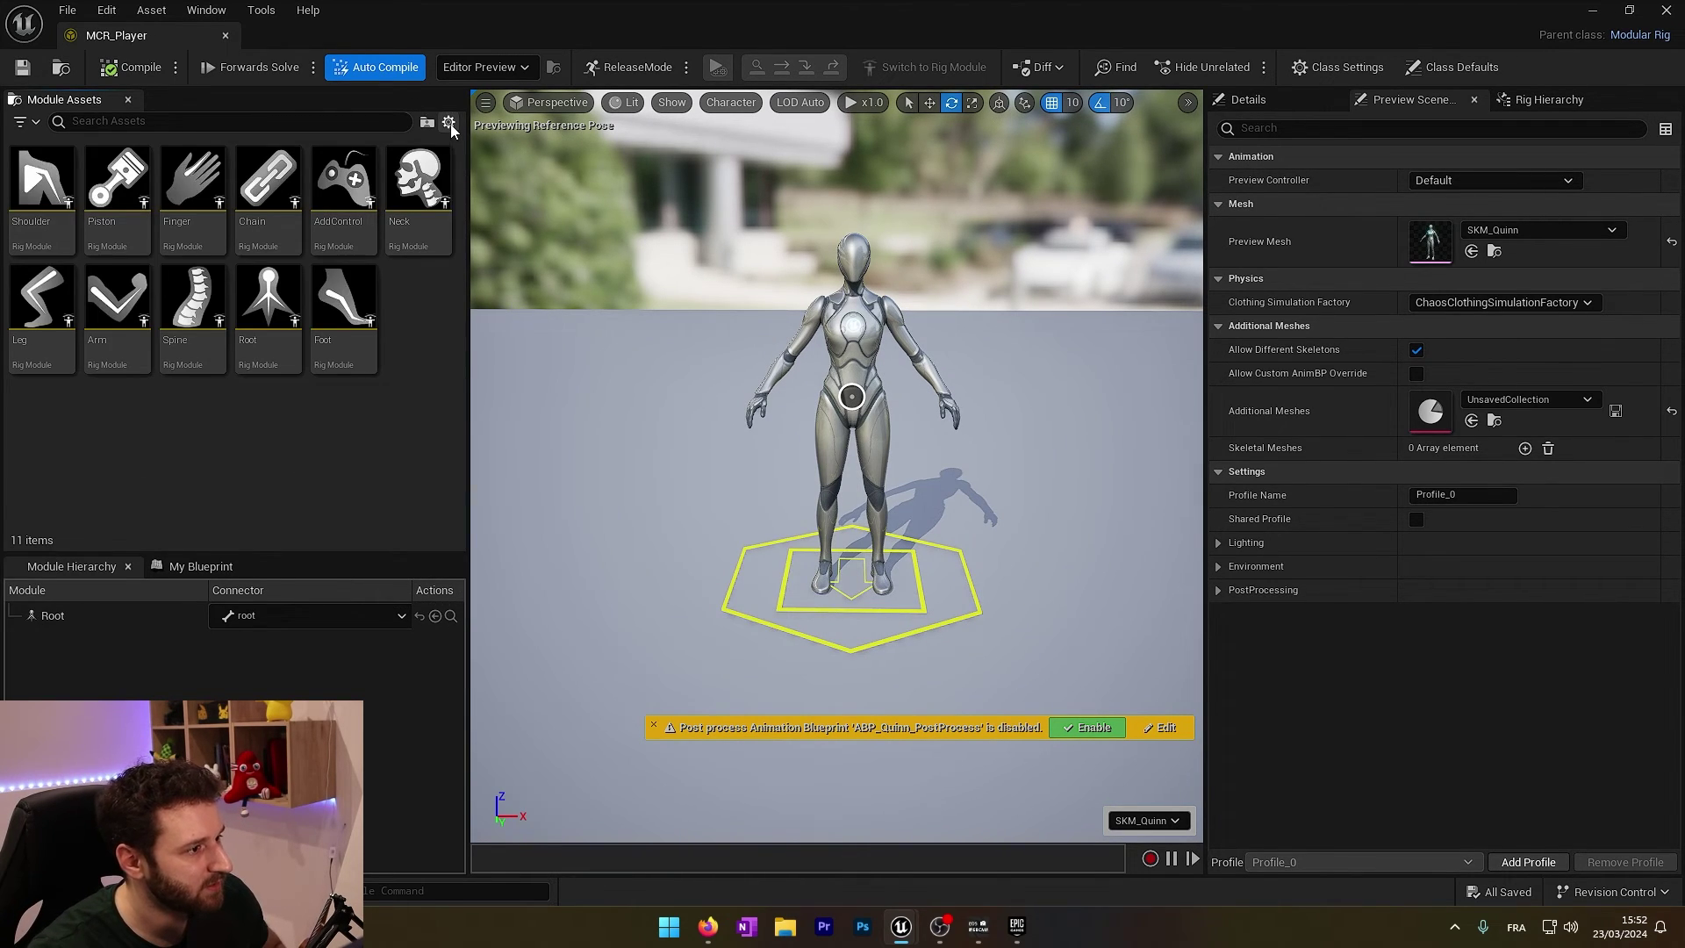
pyautogui.click(449, 124)
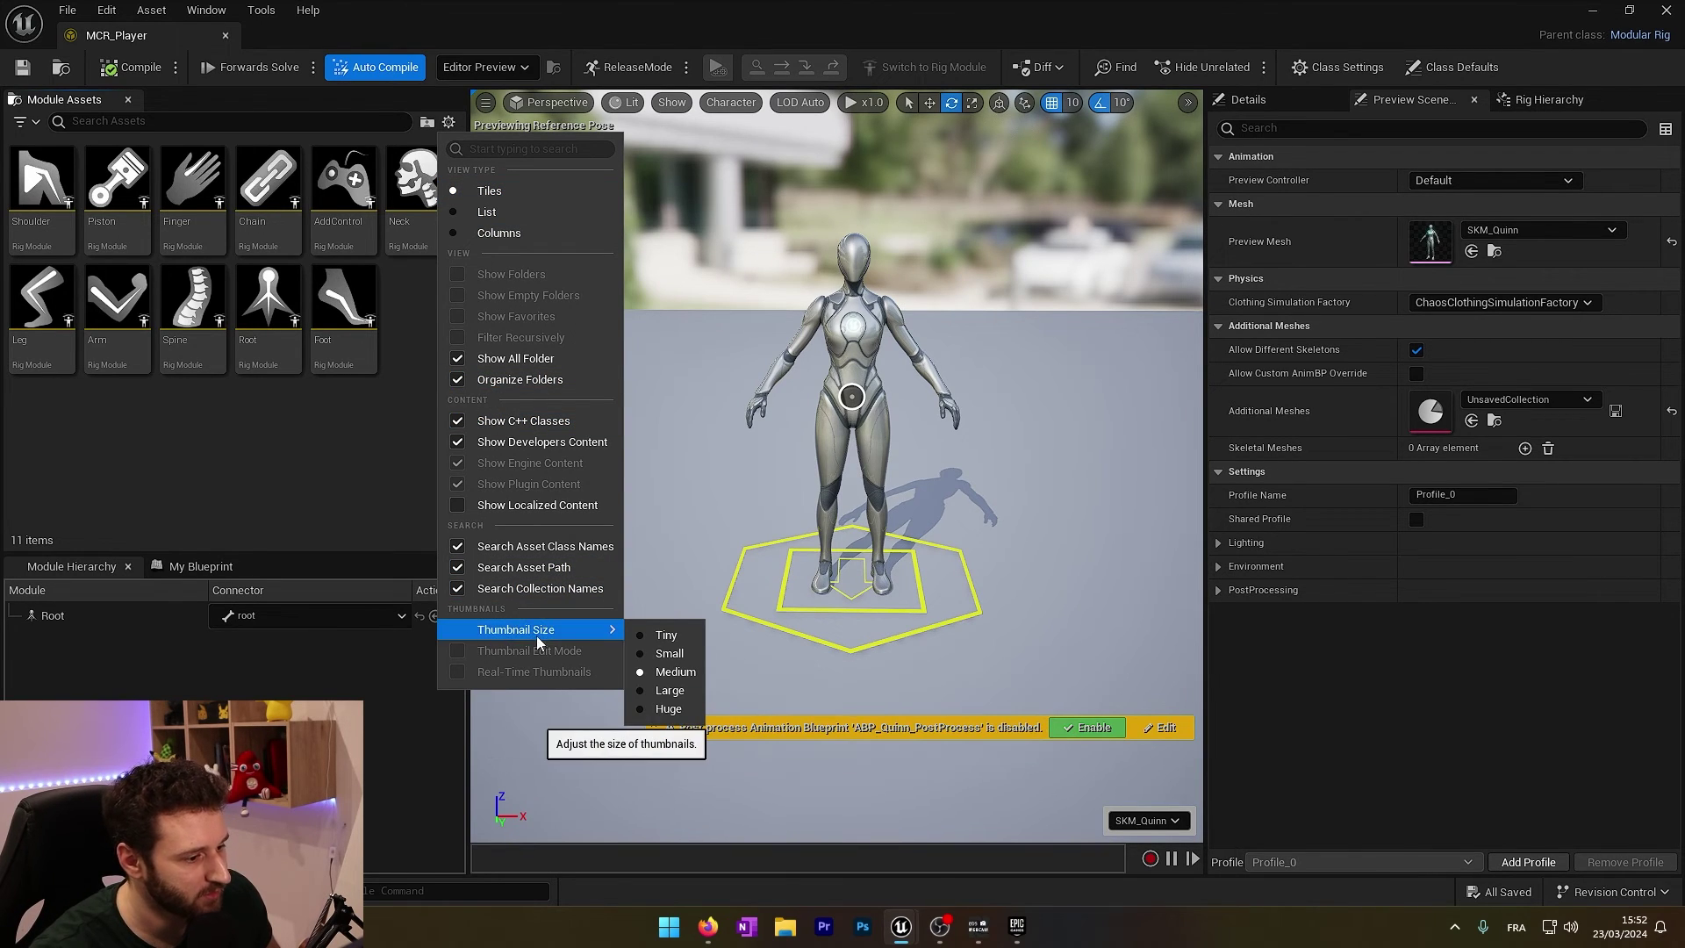
pyautogui.click(188, 454)
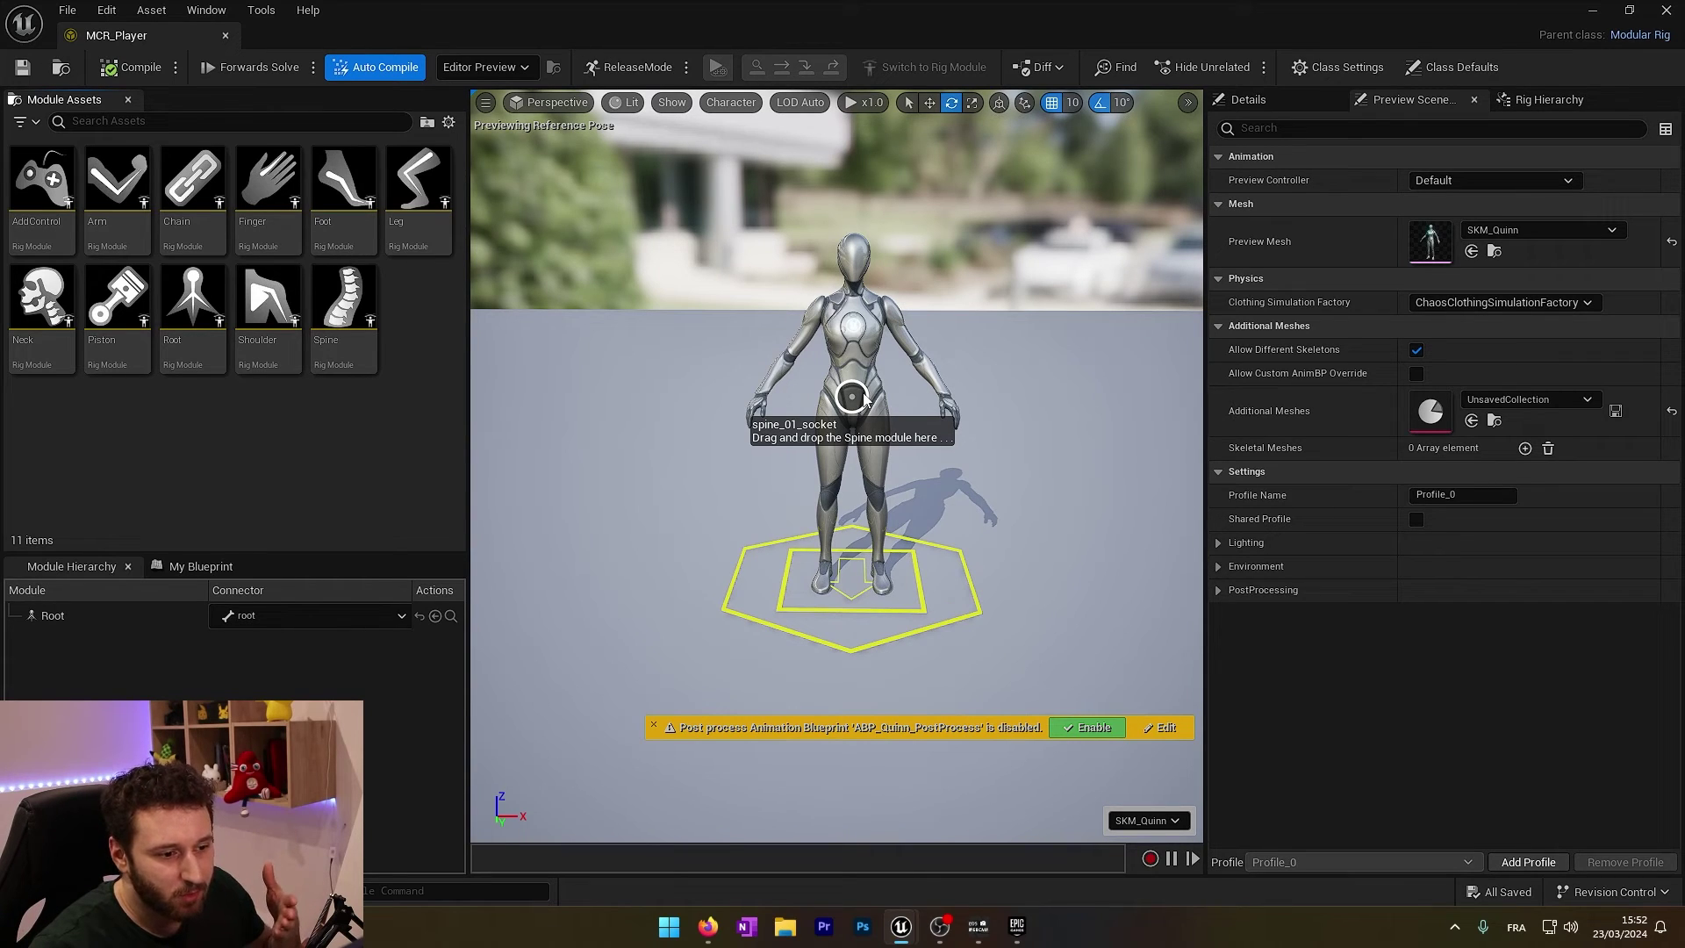
# - Attach the Spine module to the mannequin's spine_01 socket
pyautogui.click(360, 299)
pyautogui.moveTo(344, 360)
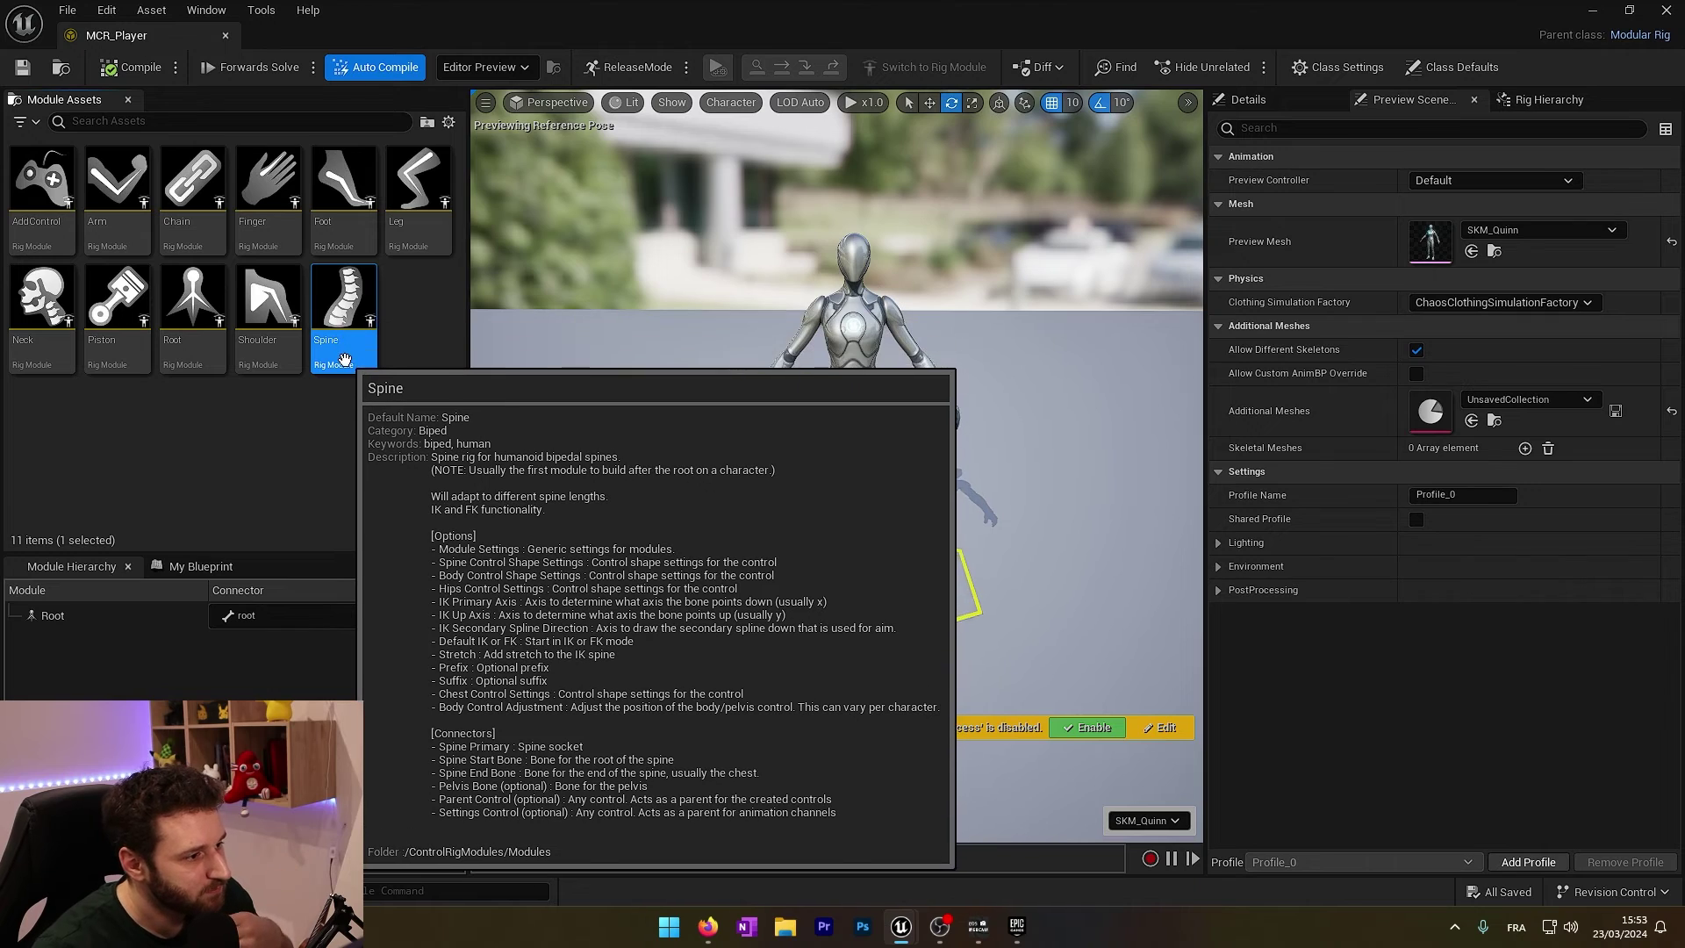
pyautogui.moveTo(344, 360); pyautogui.dragTo(853, 399)
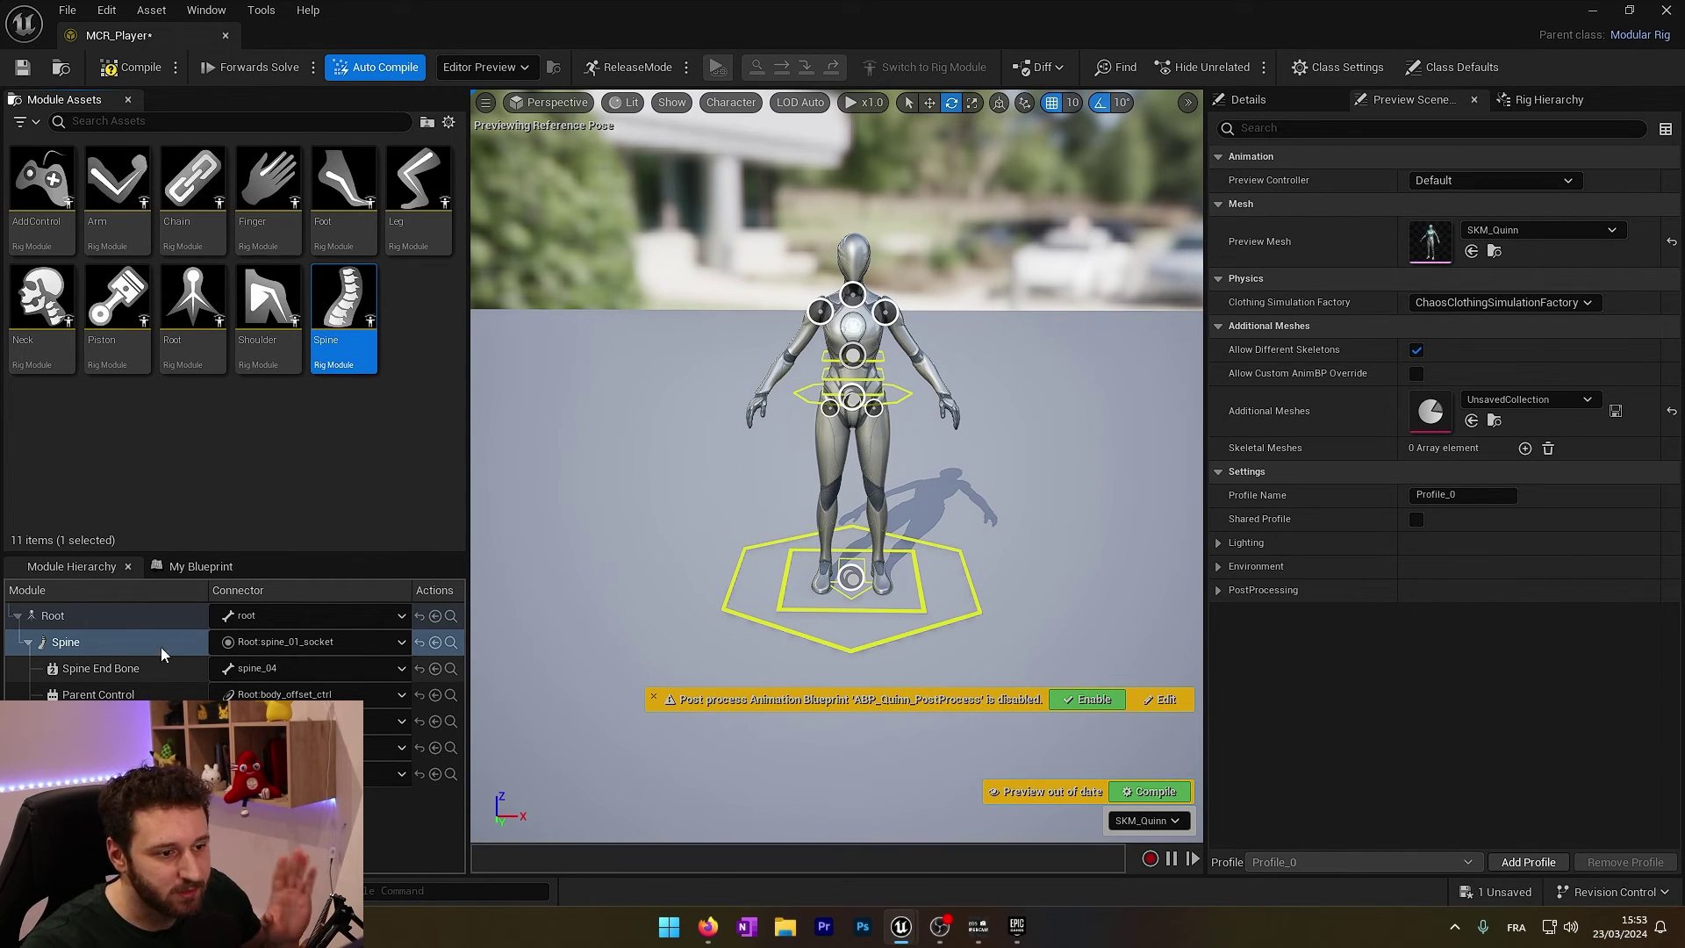
# - Examine the new spine controls around the mannequin's torso, selecting the chest and waist controls
pyautogui.scroll(5, 816, 377)
pyautogui.click(931, 229)
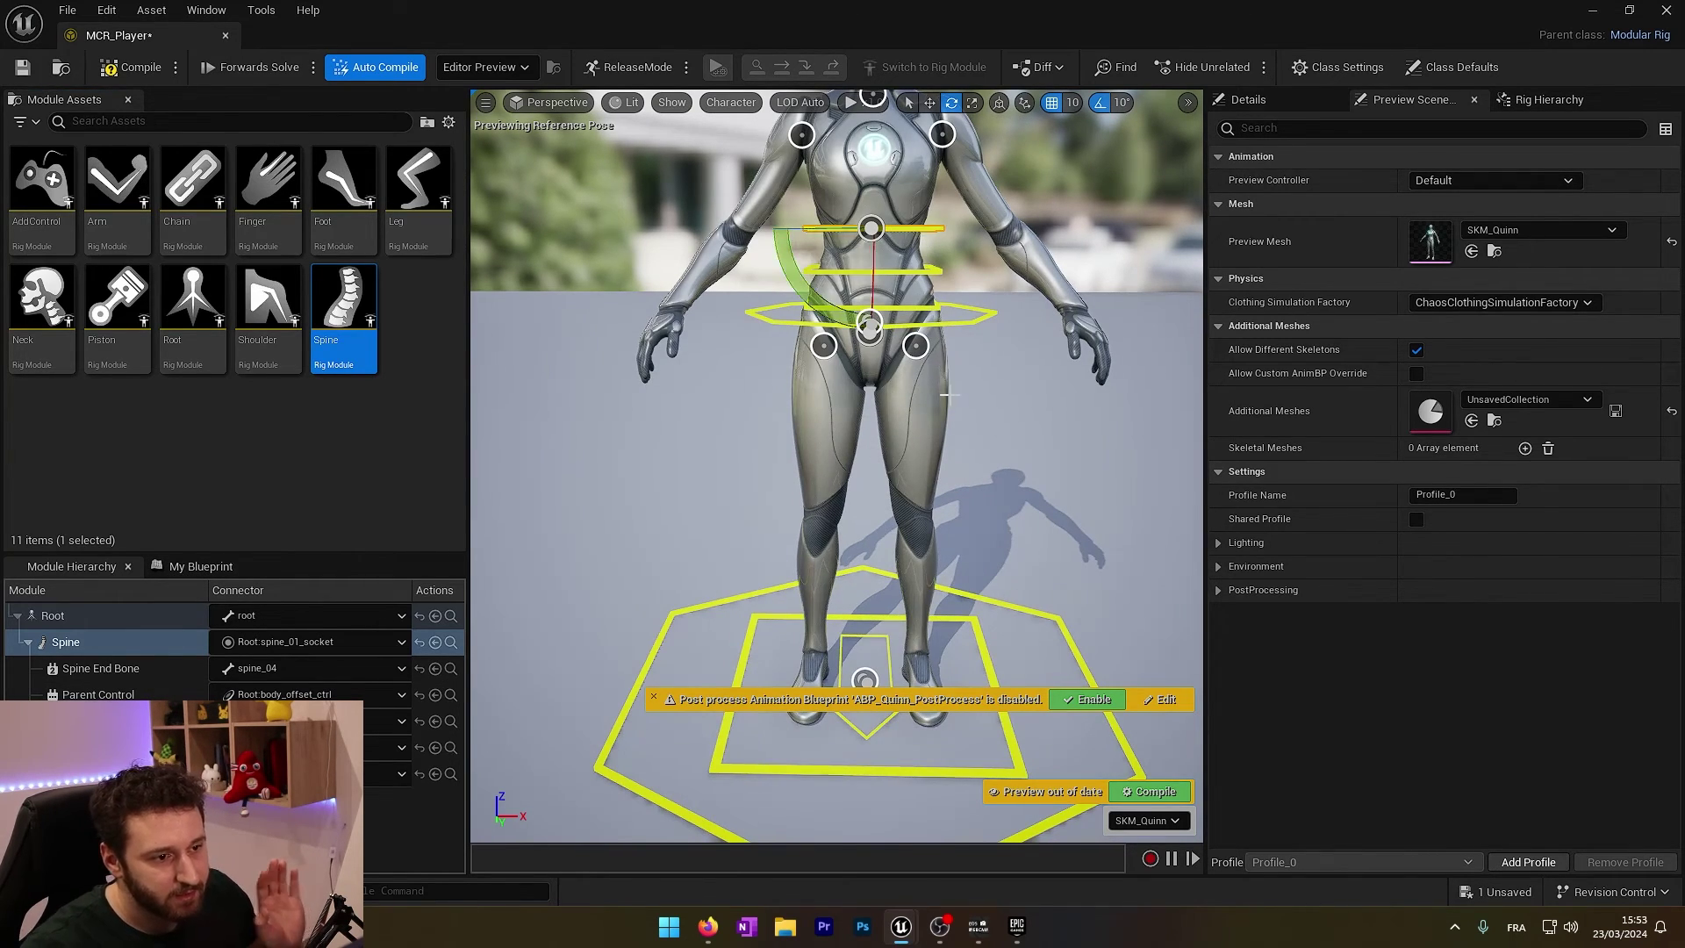
pyautogui.moveTo(949, 395)
pyautogui.mouseDown(button='right')
pyautogui.moveTo(948, 235)
pyautogui.moveTo(955, 421)
pyautogui.mouseUp(button='right')
pyautogui.press('s')
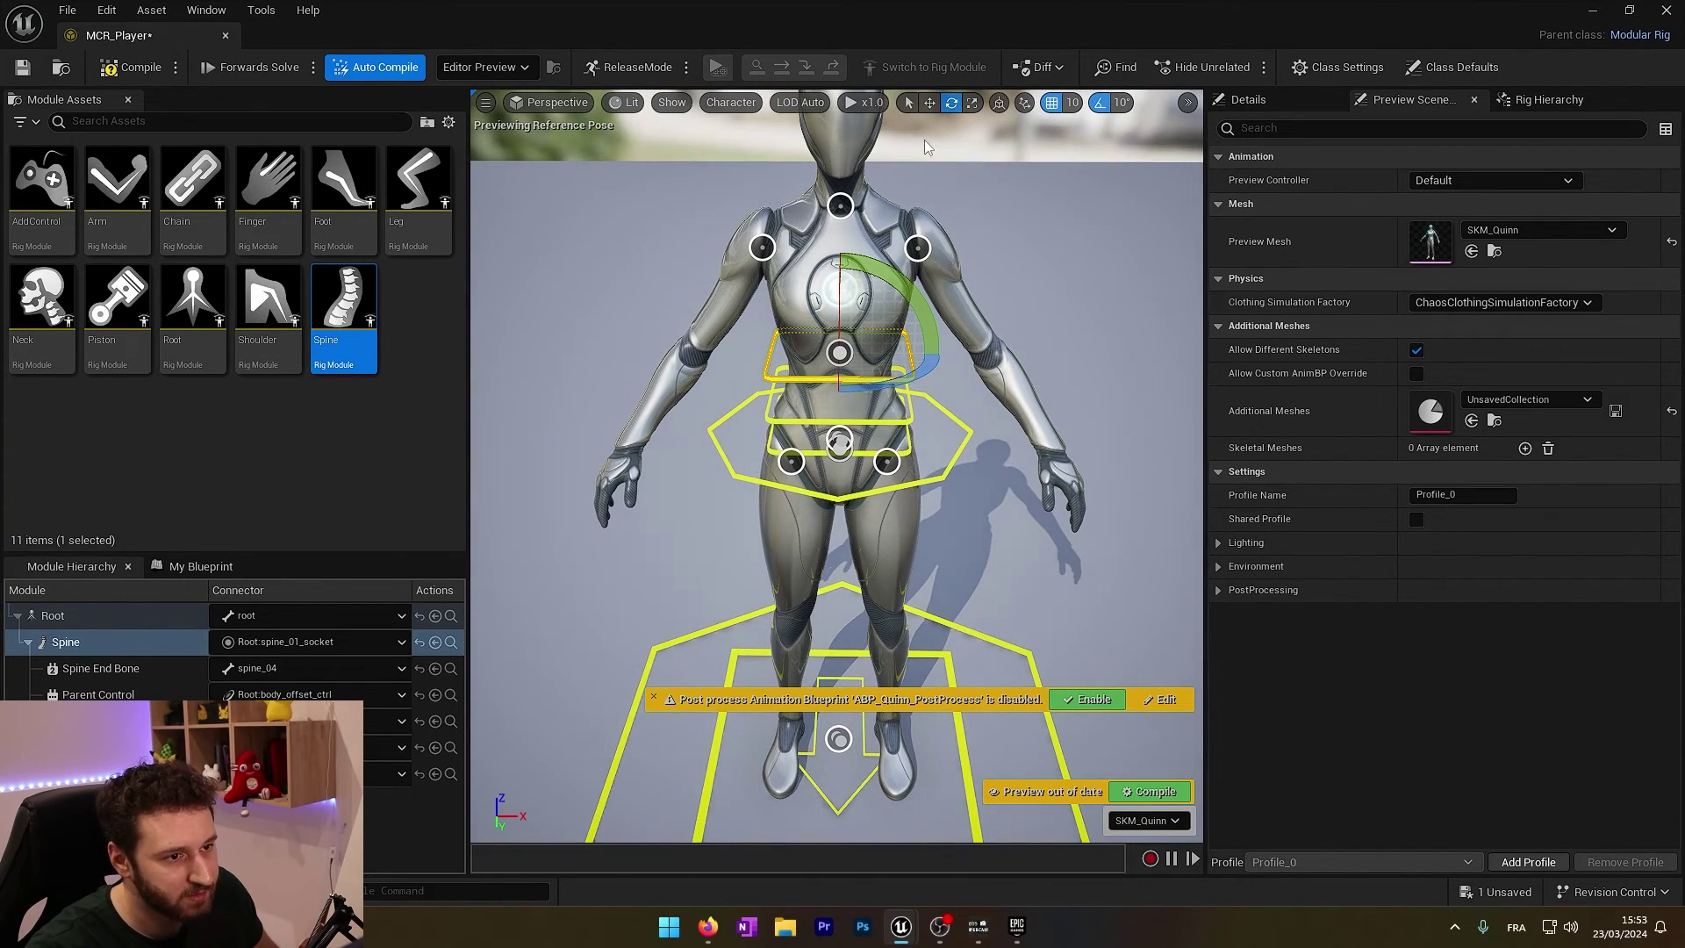
pyautogui.moveTo(905, 380); pyautogui.dragTo(951, 356)
pyautogui.click(897, 420)
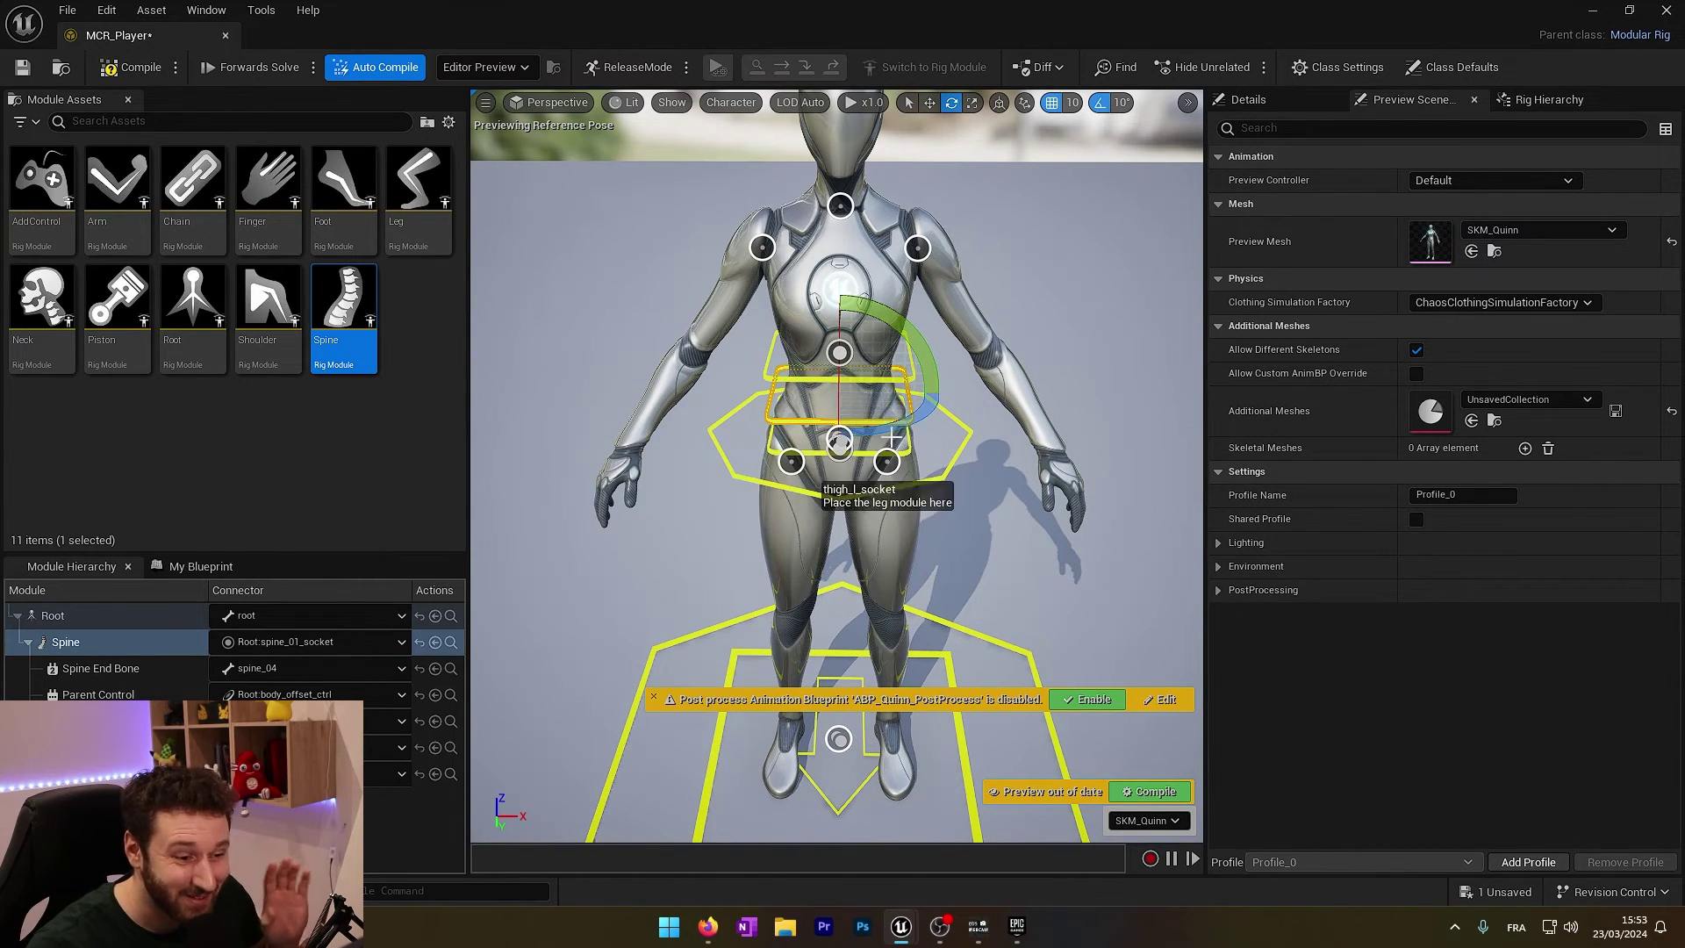
pyautogui.moveTo(888, 414); pyautogui.dragTo(932, 390)
pyautogui.click(1017, 388)
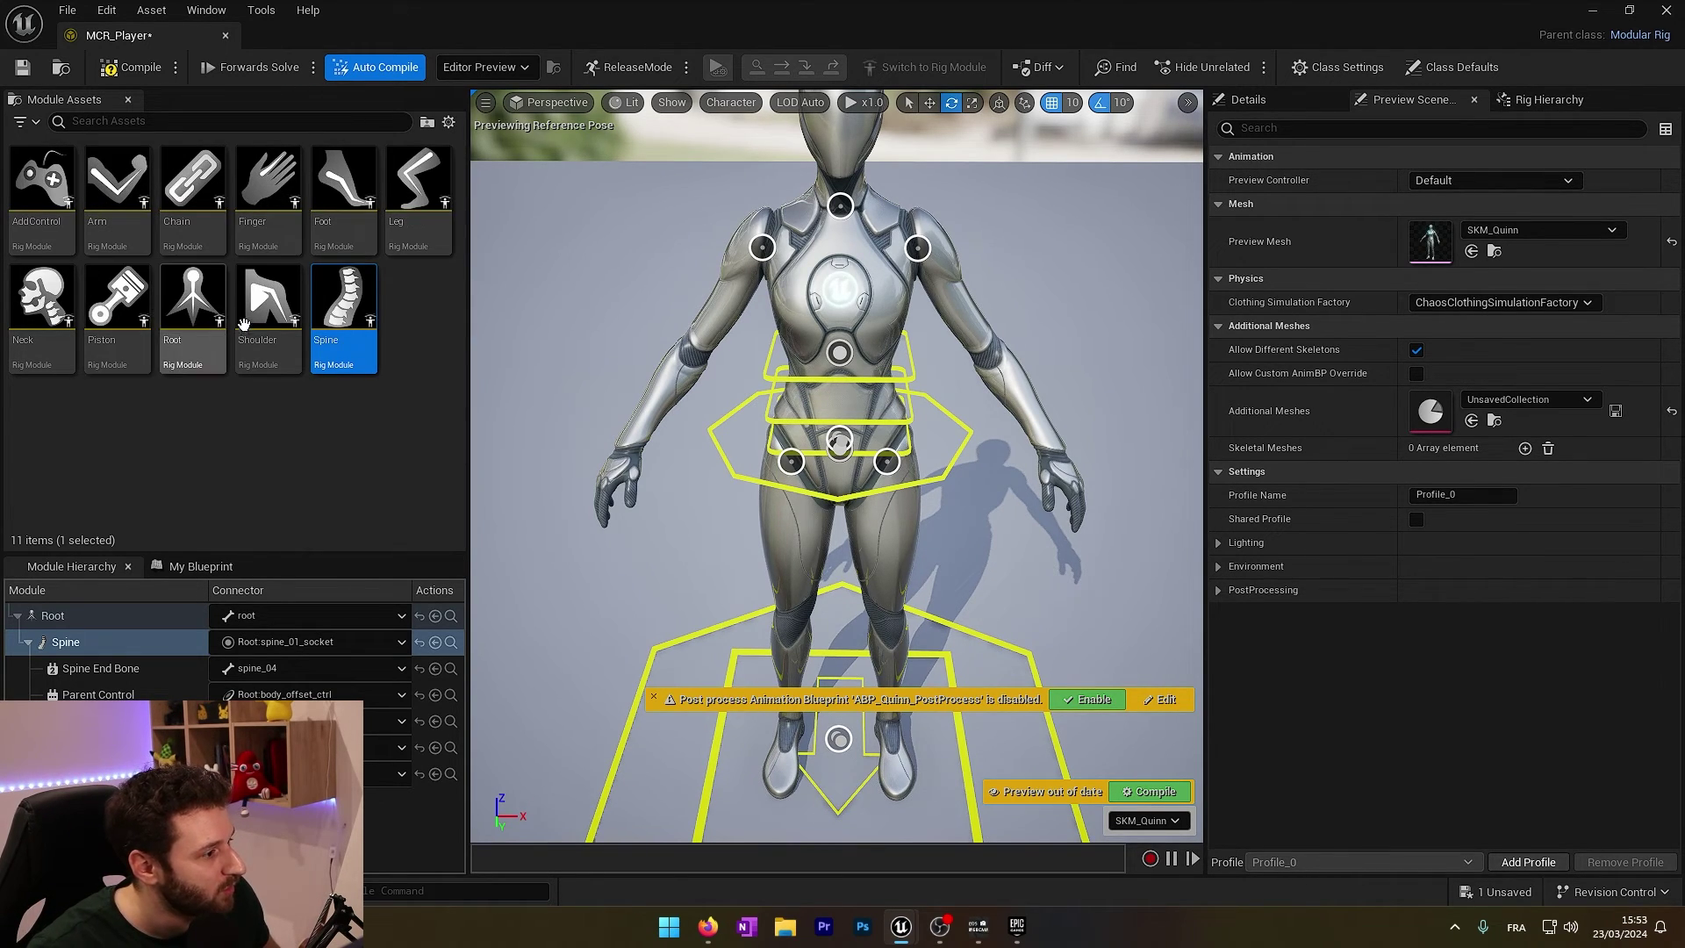
# - Attach the Shoulder module to the mannequin's right shoulder socket and the Arm module to its right wrist socket
pyautogui.moveTo(244, 325)
pyautogui.mouseDown()
pyautogui.moveTo(538, 265)
pyautogui.moveTo(762, 245)
pyautogui.mouseUp()
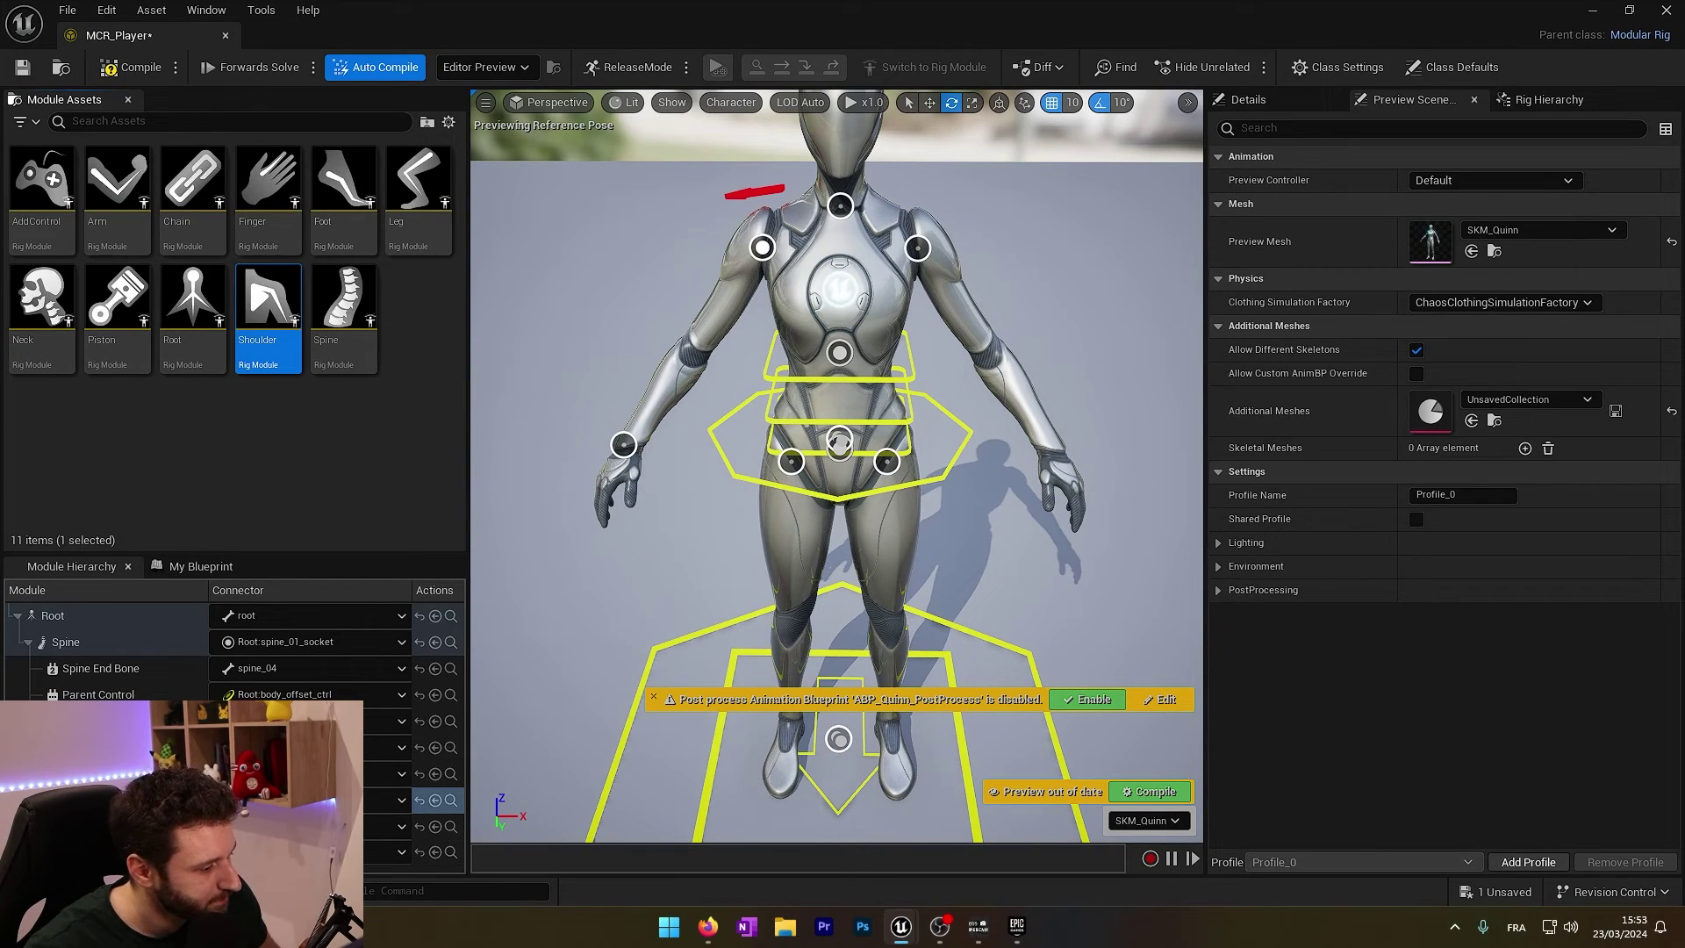
pyautogui.click(622, 445)
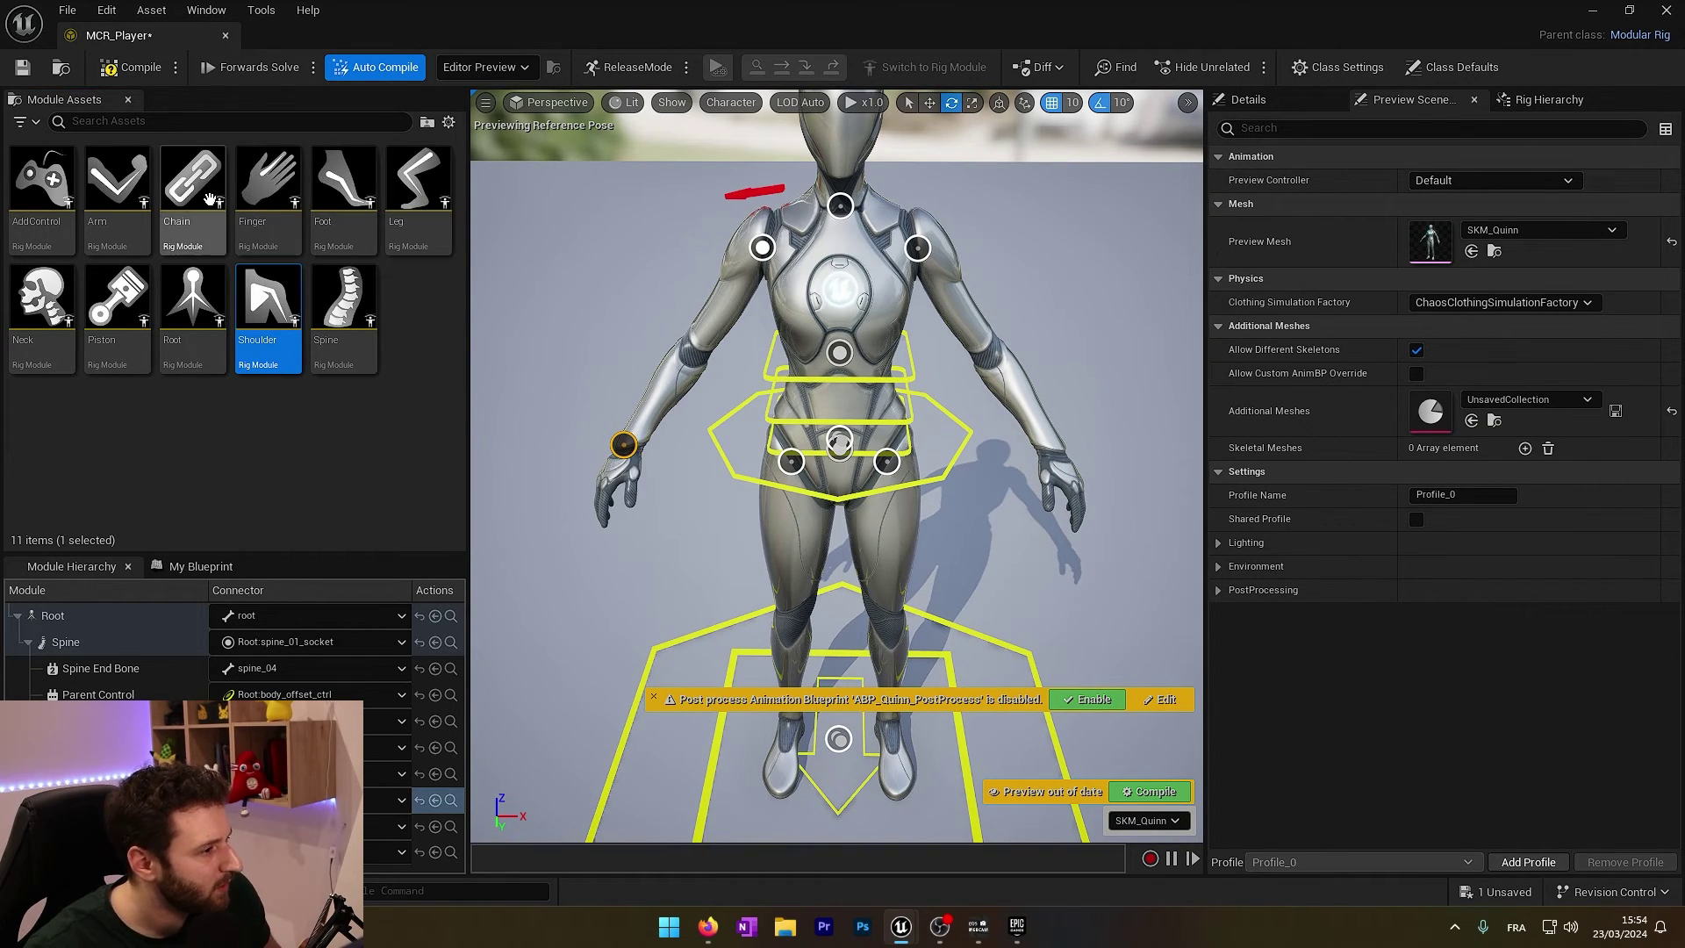
pyautogui.moveTo(131, 188); pyautogui.dragTo(623, 446)
# - Examine the elbow control and the other controls around the mannequin's right arm
pyautogui.click(727, 368)
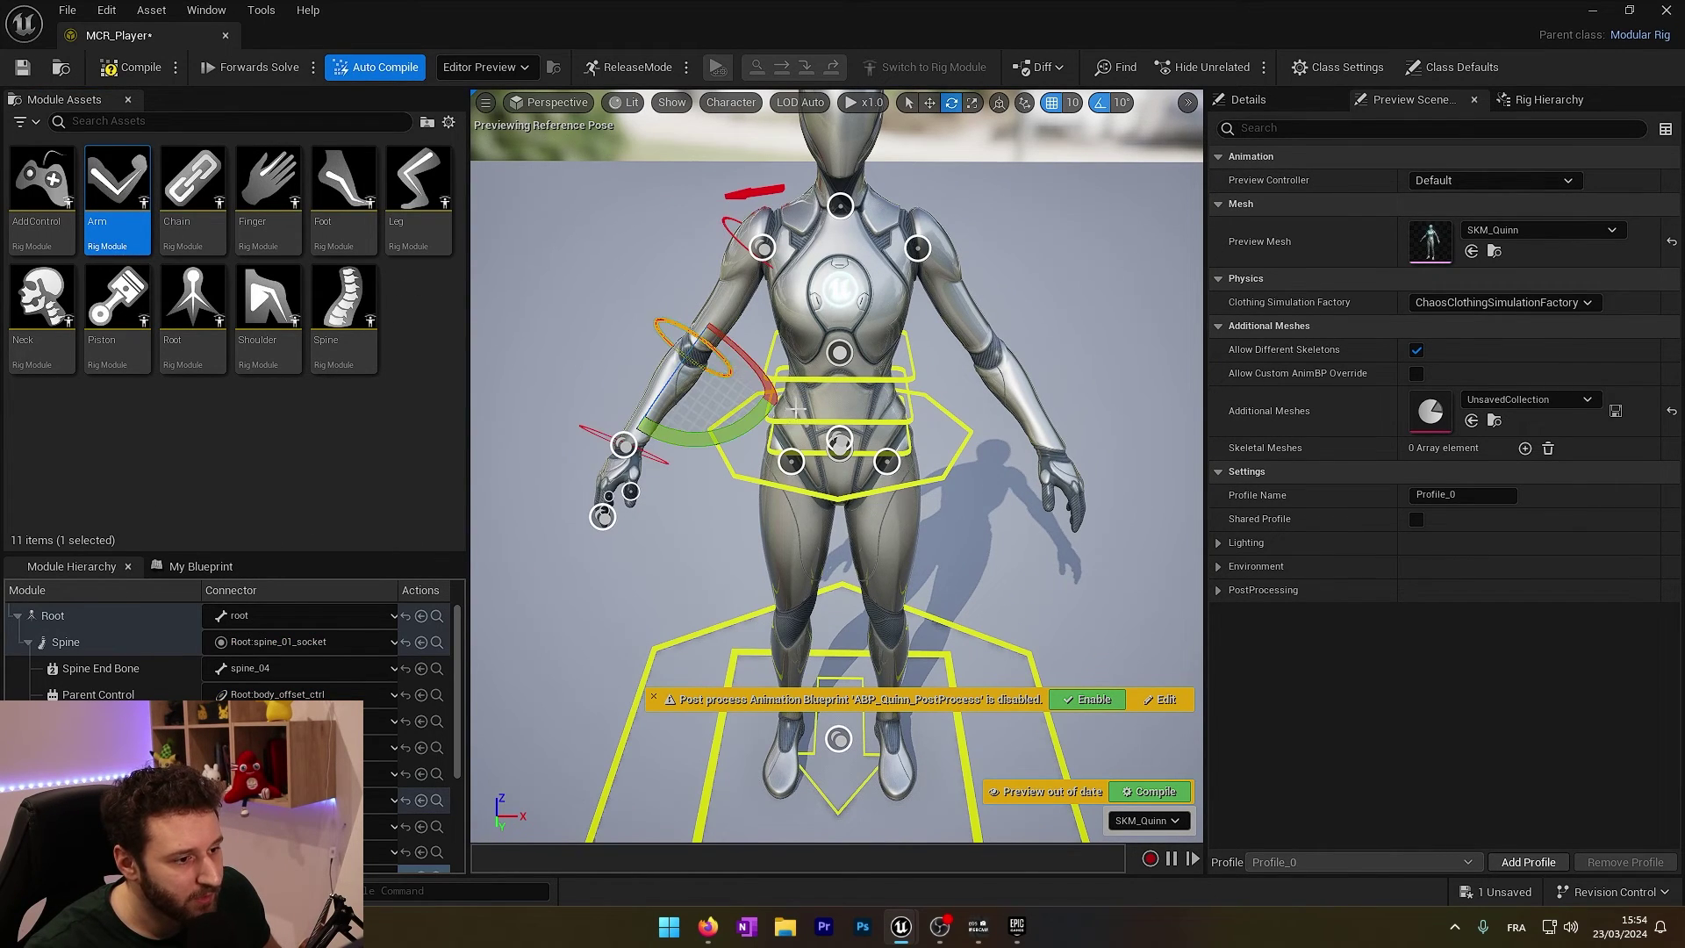
pyautogui.moveTo(727, 367); pyautogui.dragTo(763, 429, button='right')
pyautogui.press('s')
pyautogui.moveTo(751, 478)
pyautogui.mouseDown()
pyautogui.moveTo(772, 386)
pyautogui.moveTo(754, 451)
pyautogui.mouseUp()
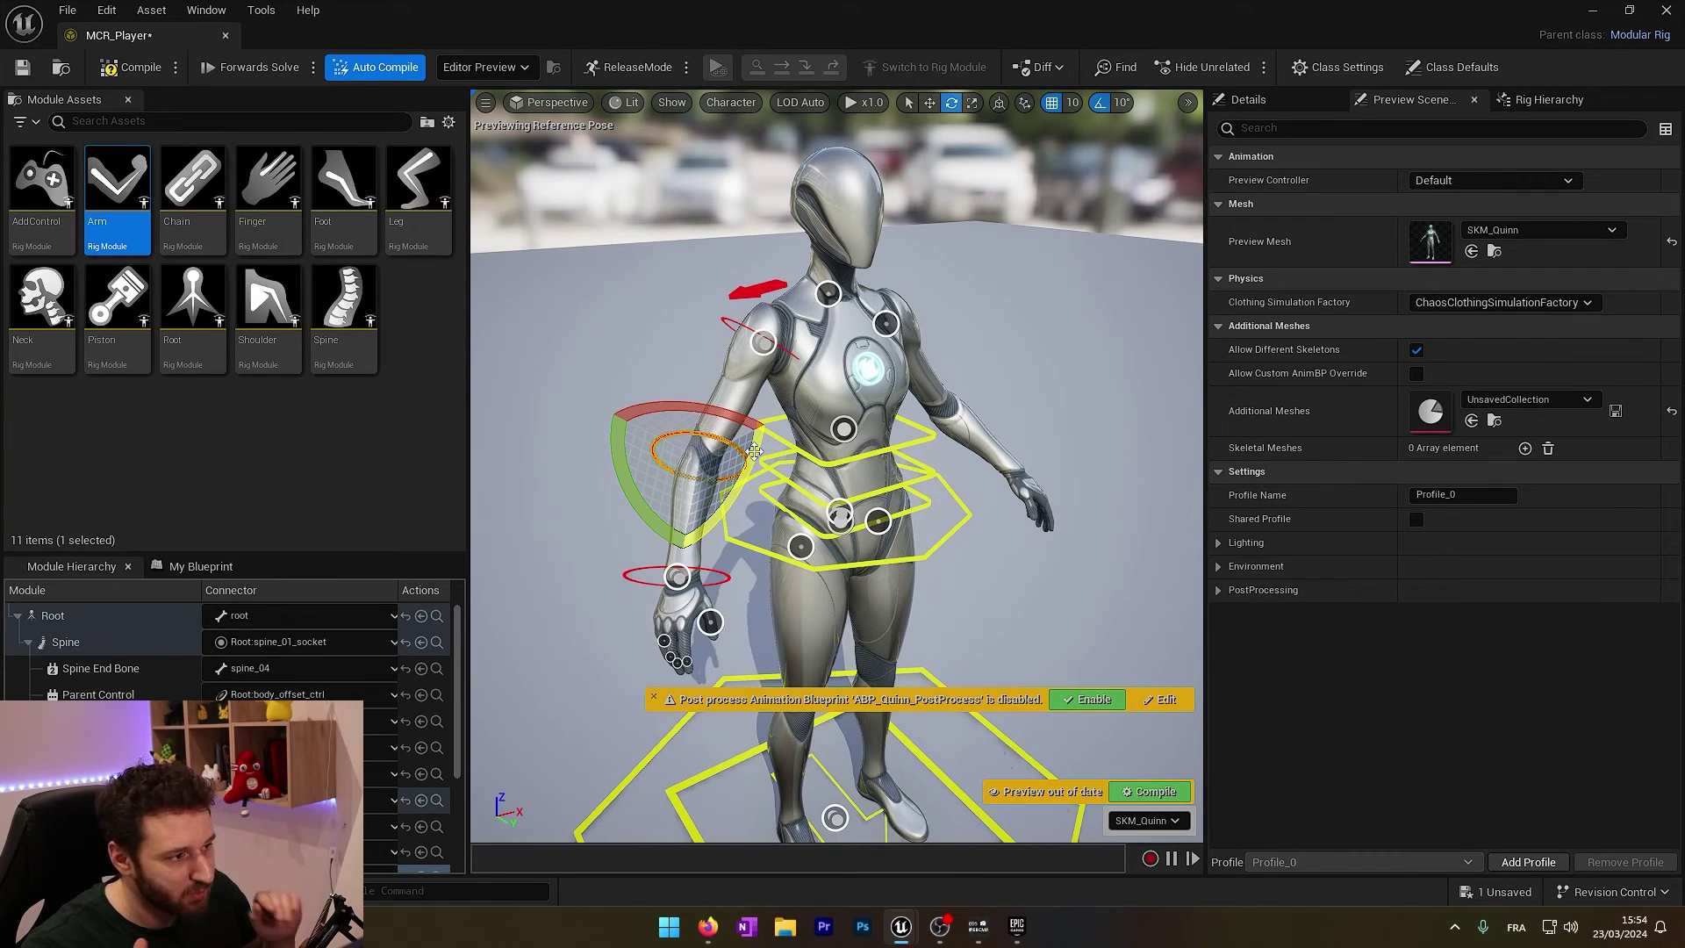
pyautogui.moveTo(754, 452); pyautogui.dragTo(702, 437, button='right')
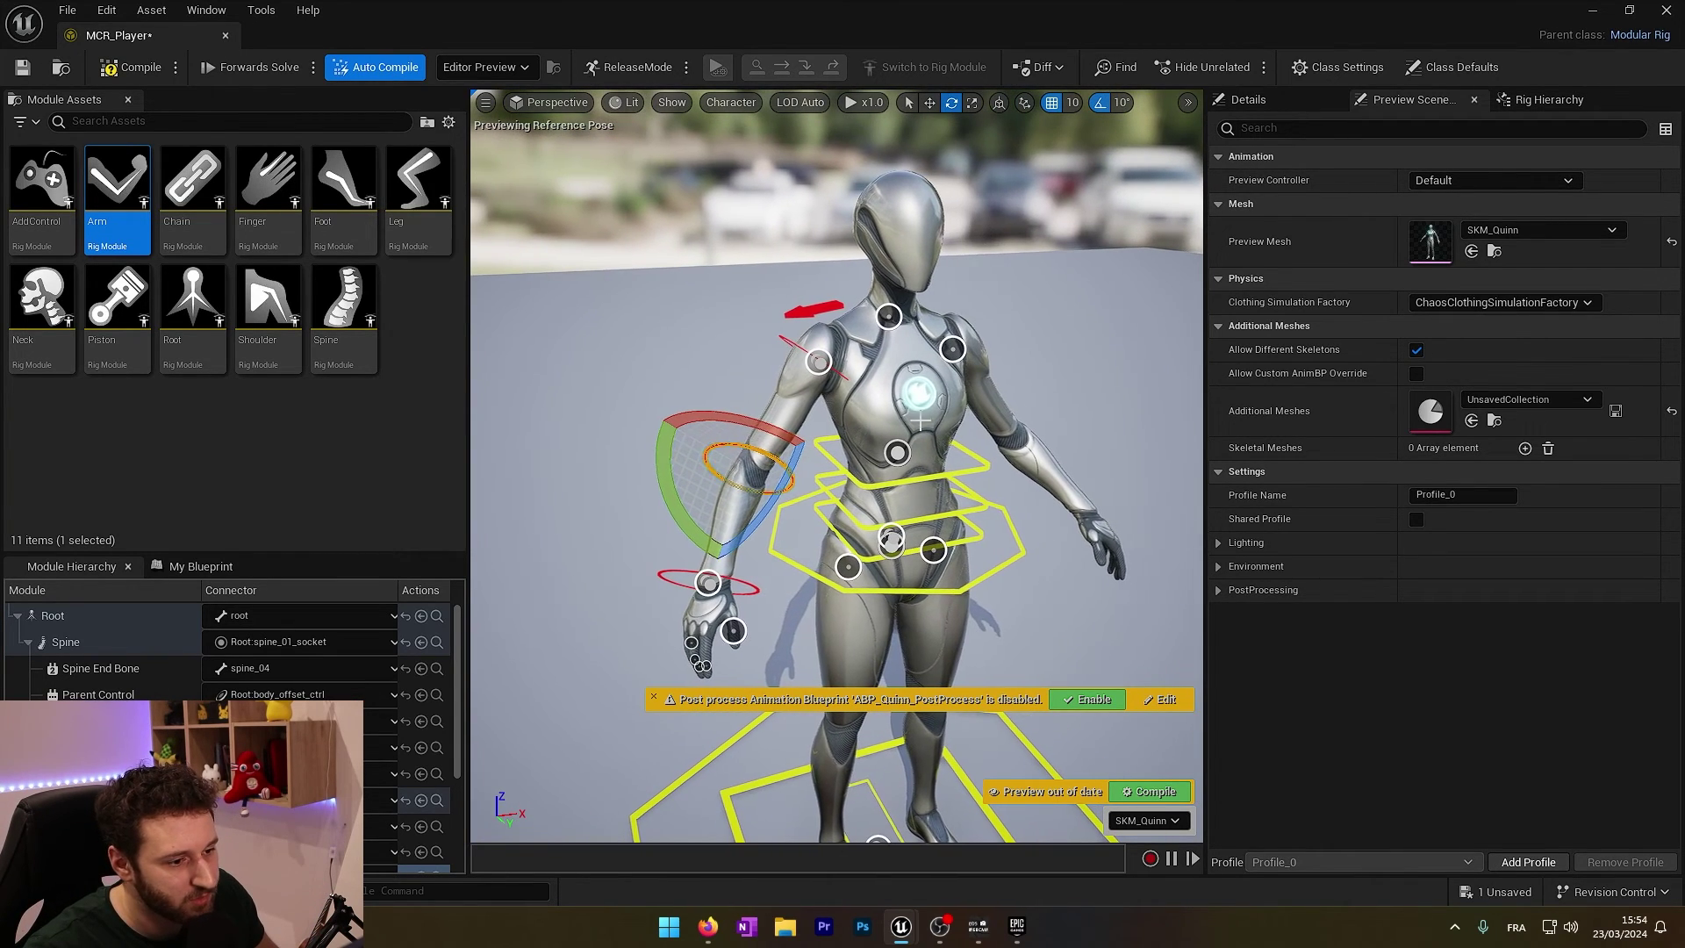
# - Enable the Arm module's FK IK Default option so that the right arm uses IK controls
pyautogui.scroll(-4, 176, 772)
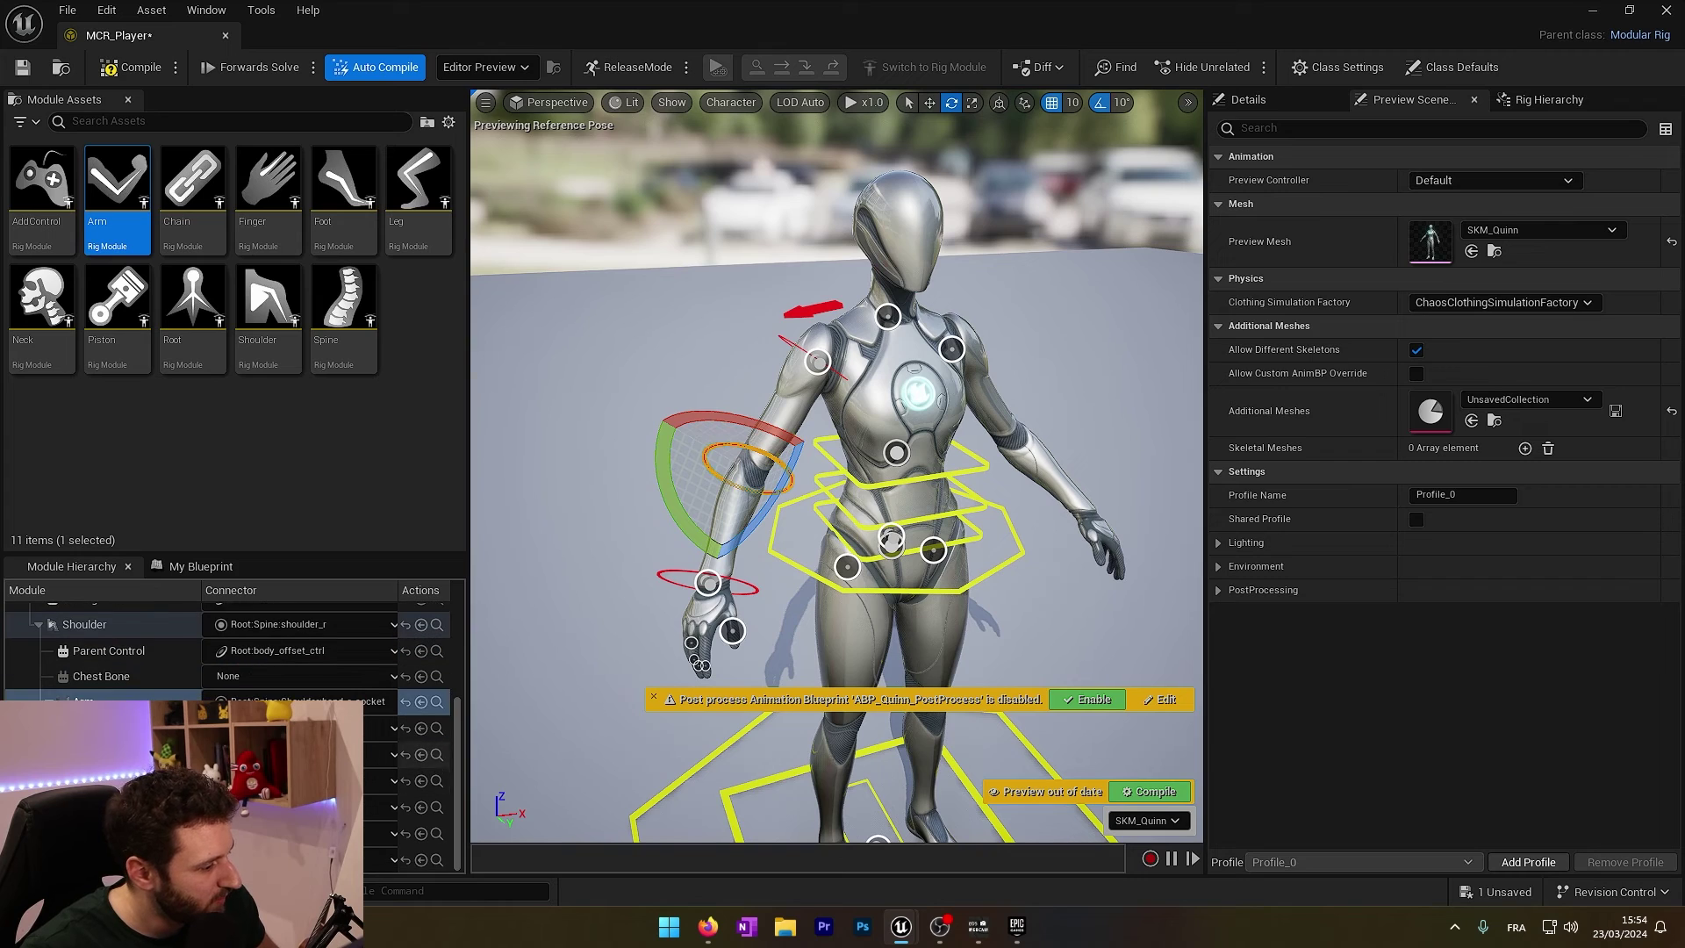
pyautogui.click(96, 703)
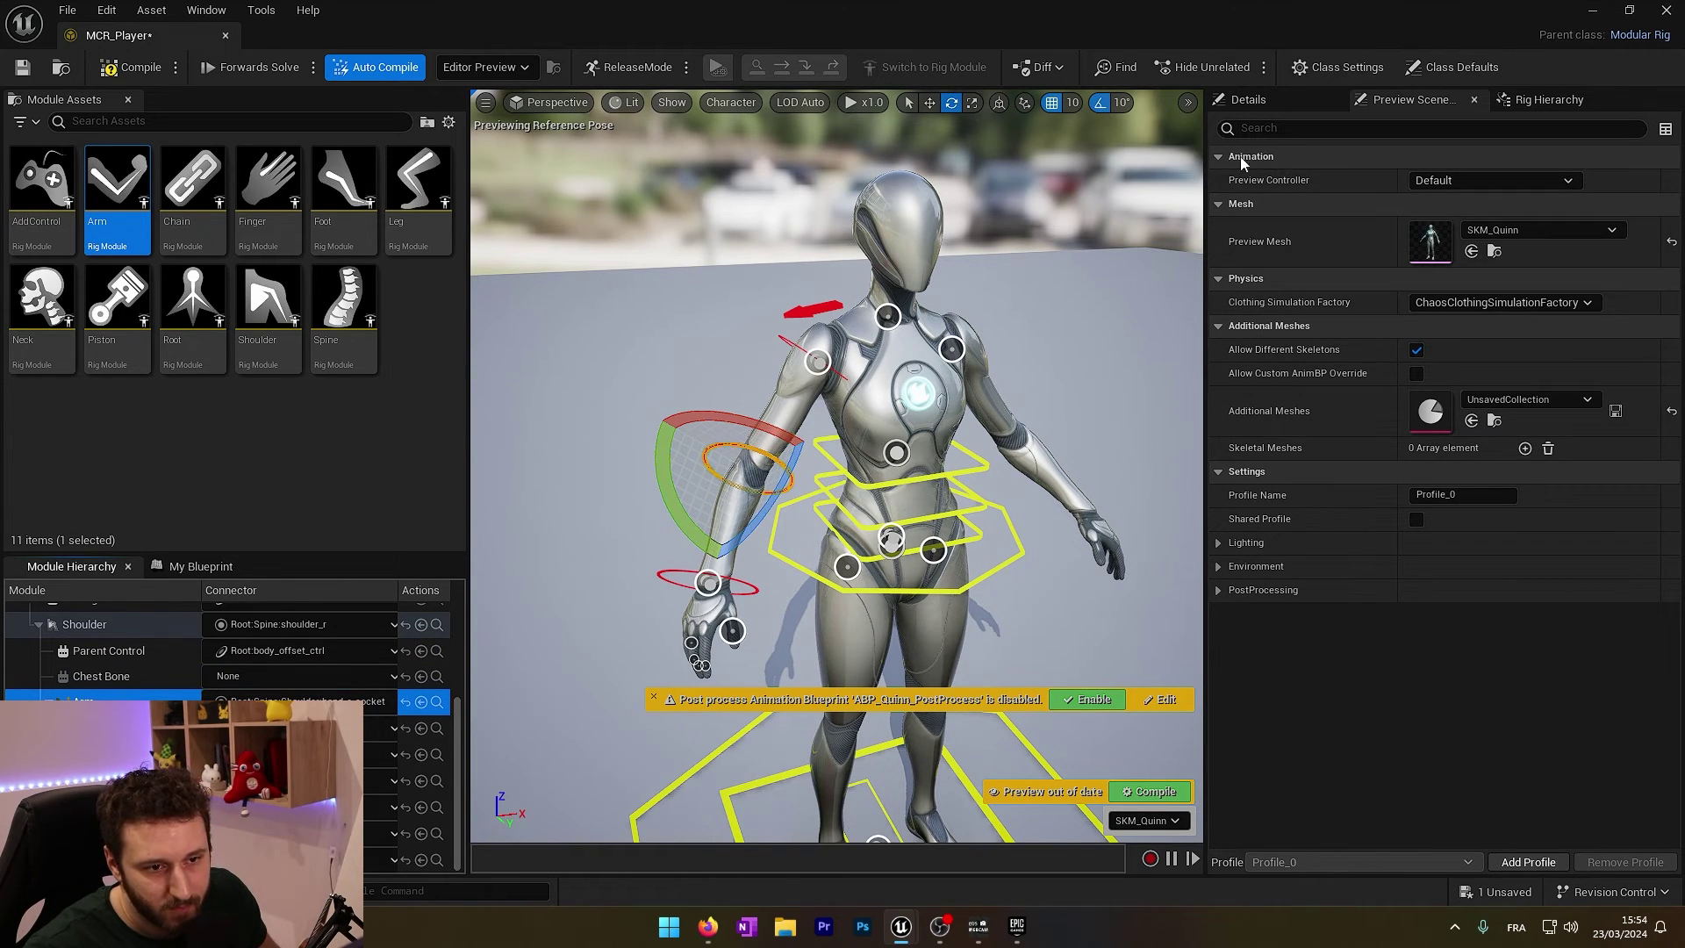
pyautogui.click(1252, 99)
pyautogui.scroll(-4, 1292, 645)
pyautogui.scroll(-2, 1292, 647)
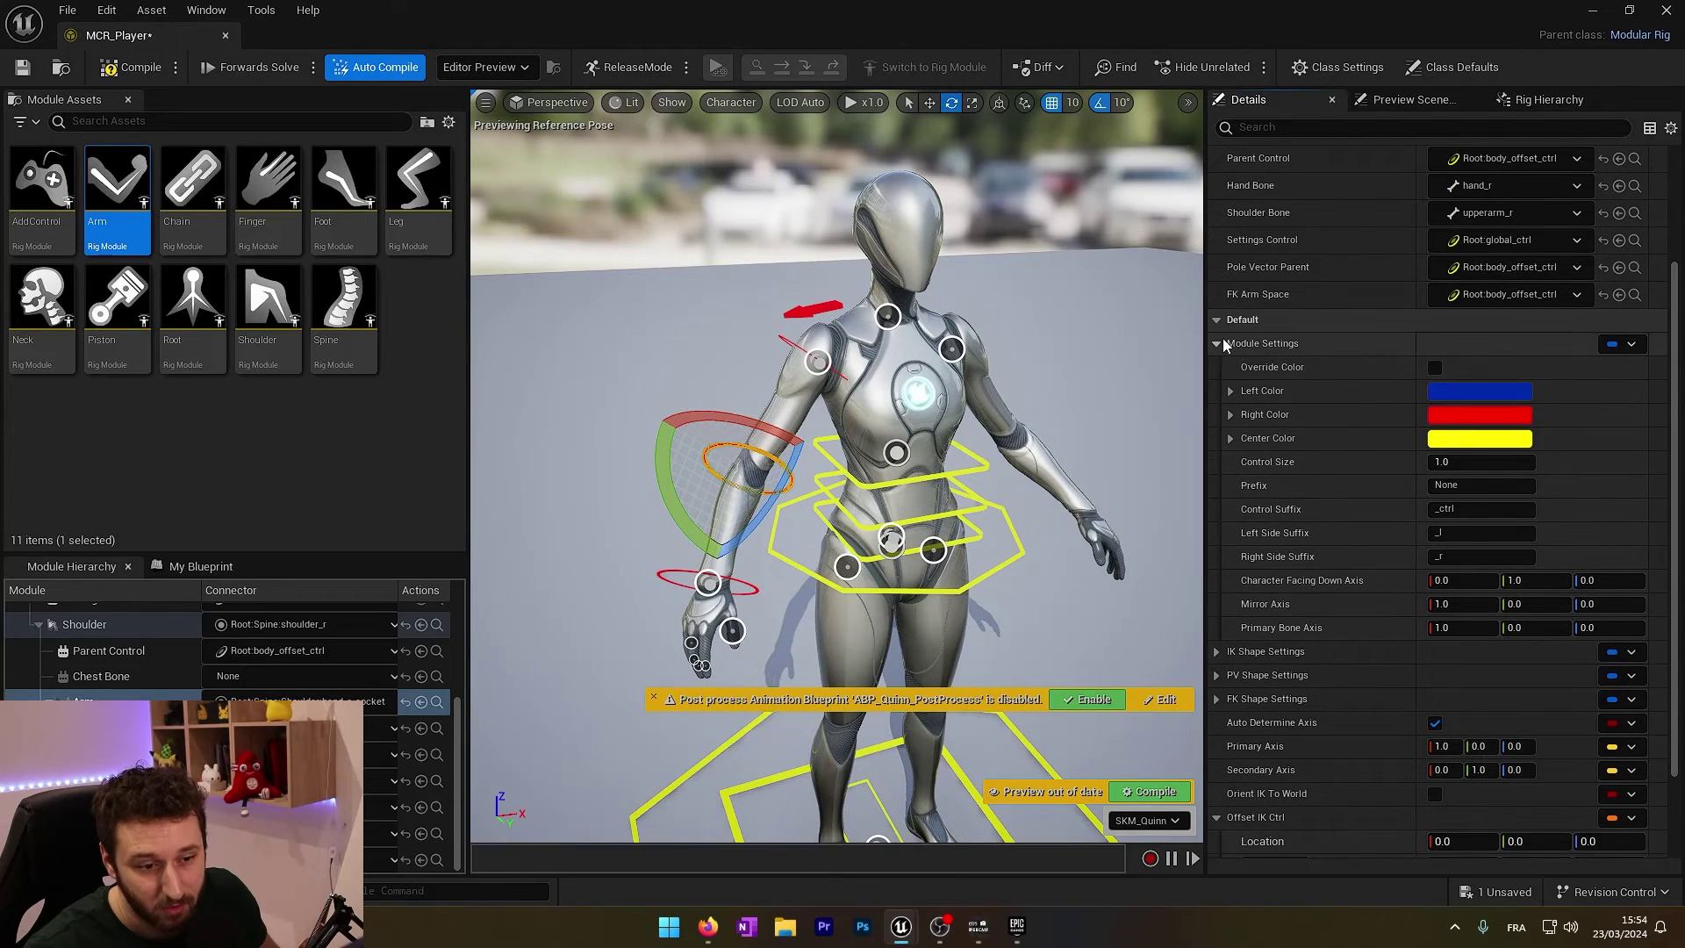
pyautogui.click(1216, 344)
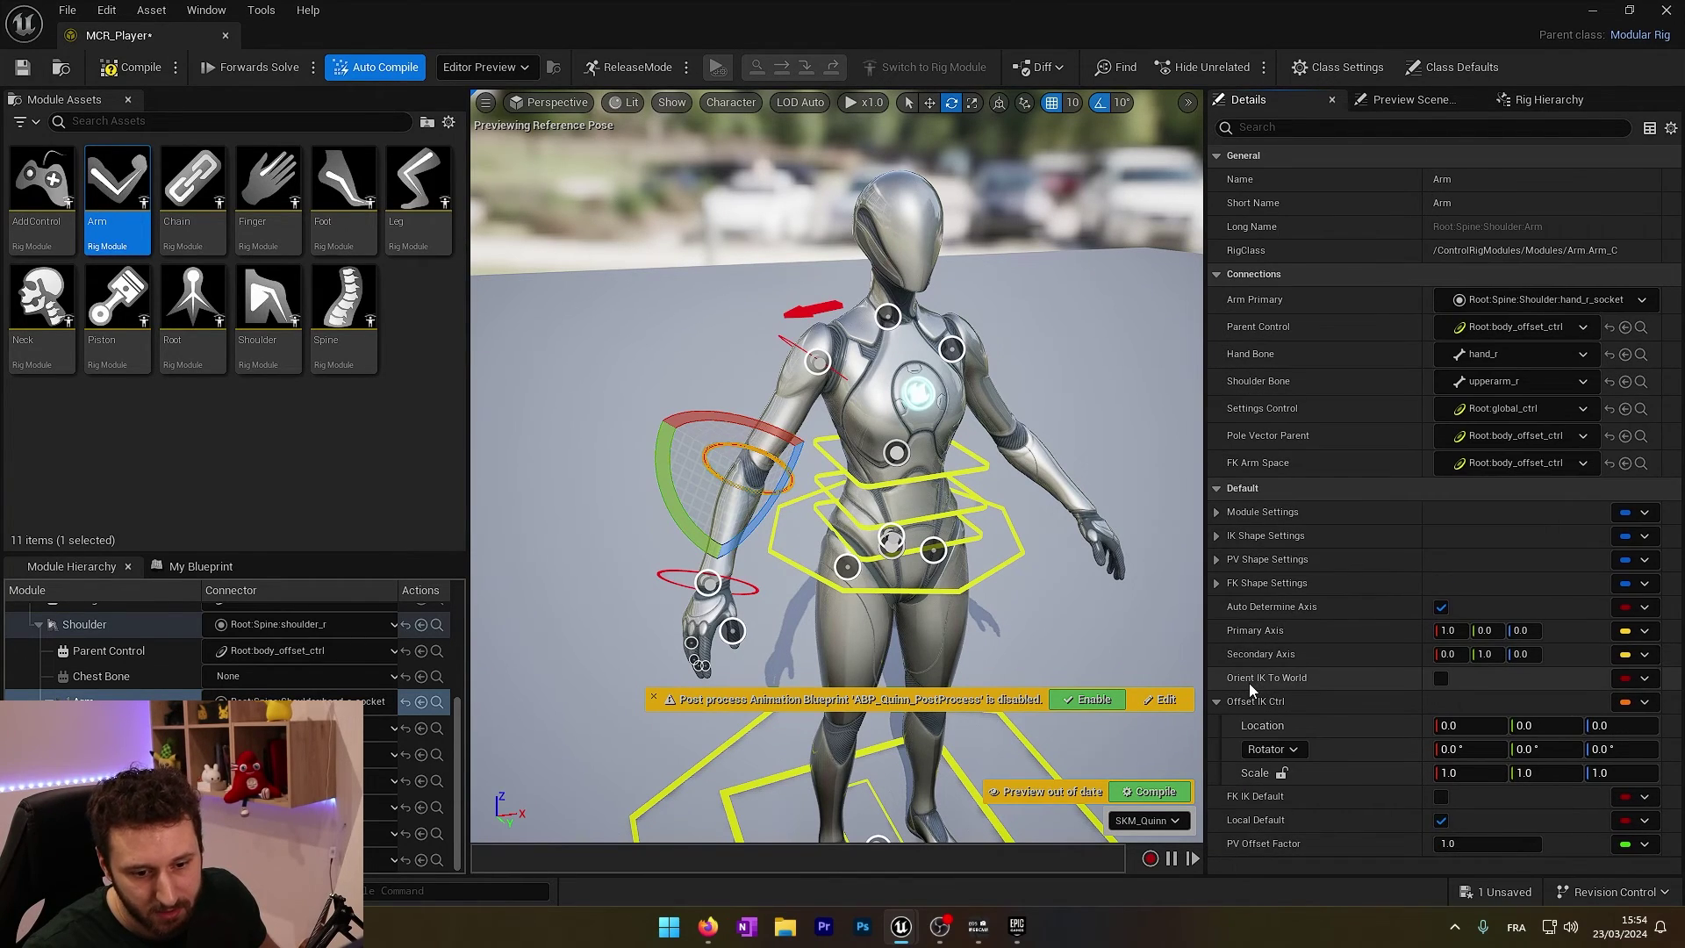
pyautogui.click(1441, 796)
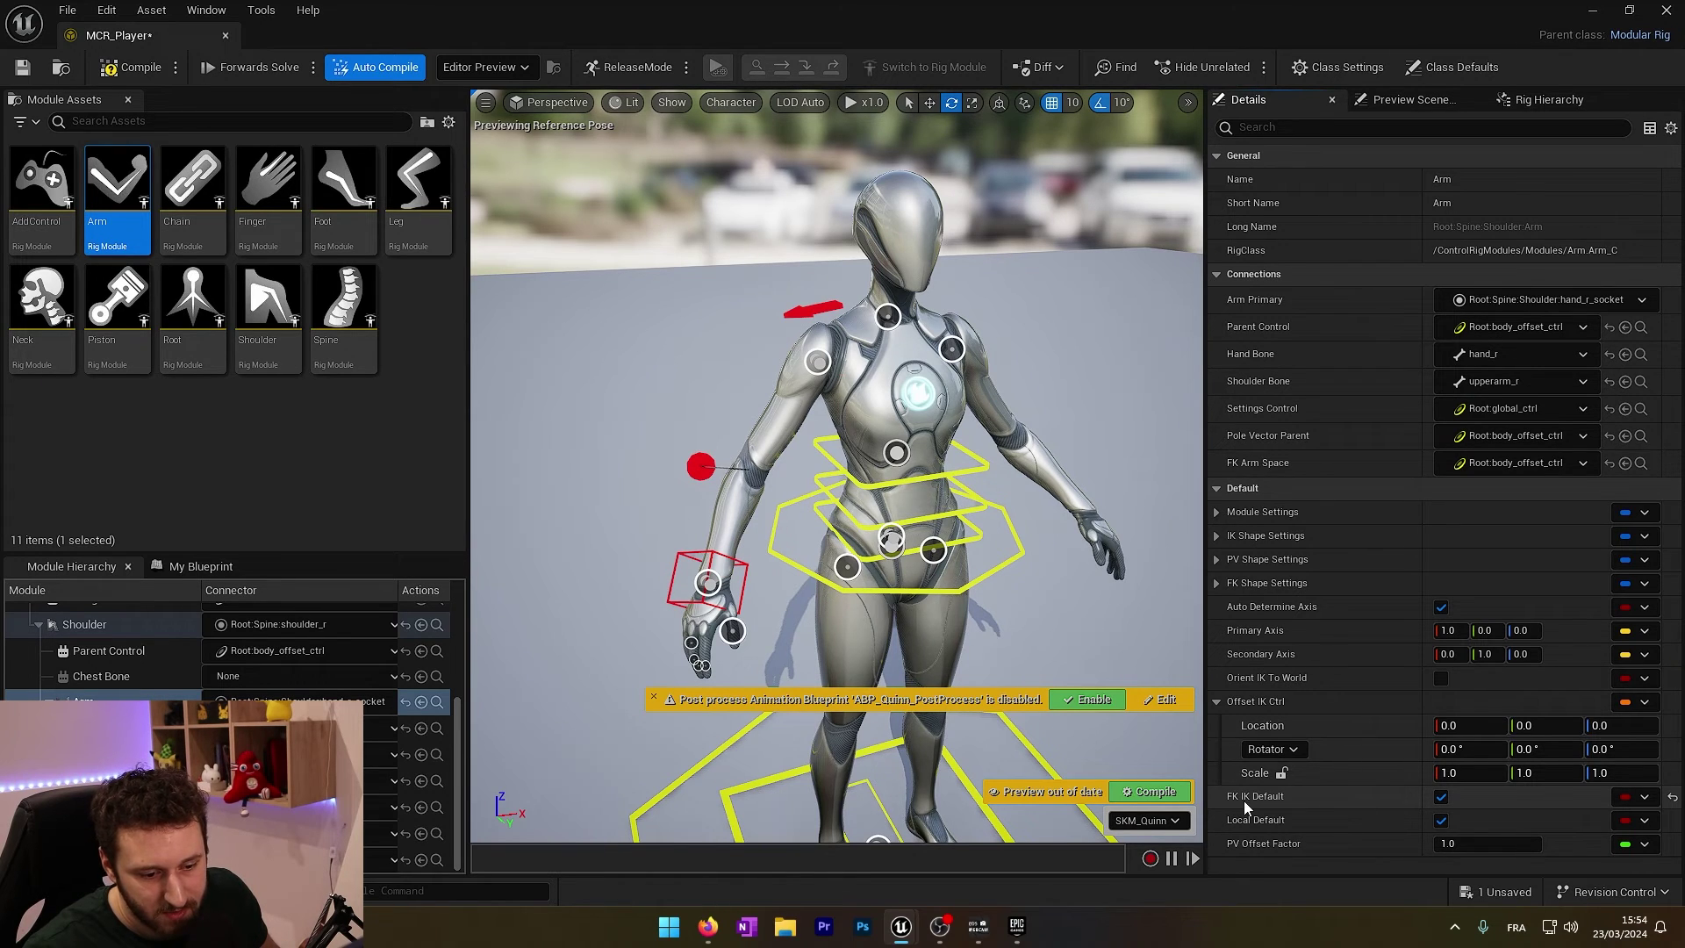
# - Test the right arm's IK by moving the hand control about 13 on X and 15.6 on Z and rotating it -60° on Y
pyautogui.moveTo(1052, 623); pyautogui.dragTo(946, 614, button='right')
pyautogui.press('w')
pyautogui.moveTo(754, 474); pyautogui.dragTo(913, 544, button='right')
pyautogui.press('s')
pyautogui.click(640, 456)
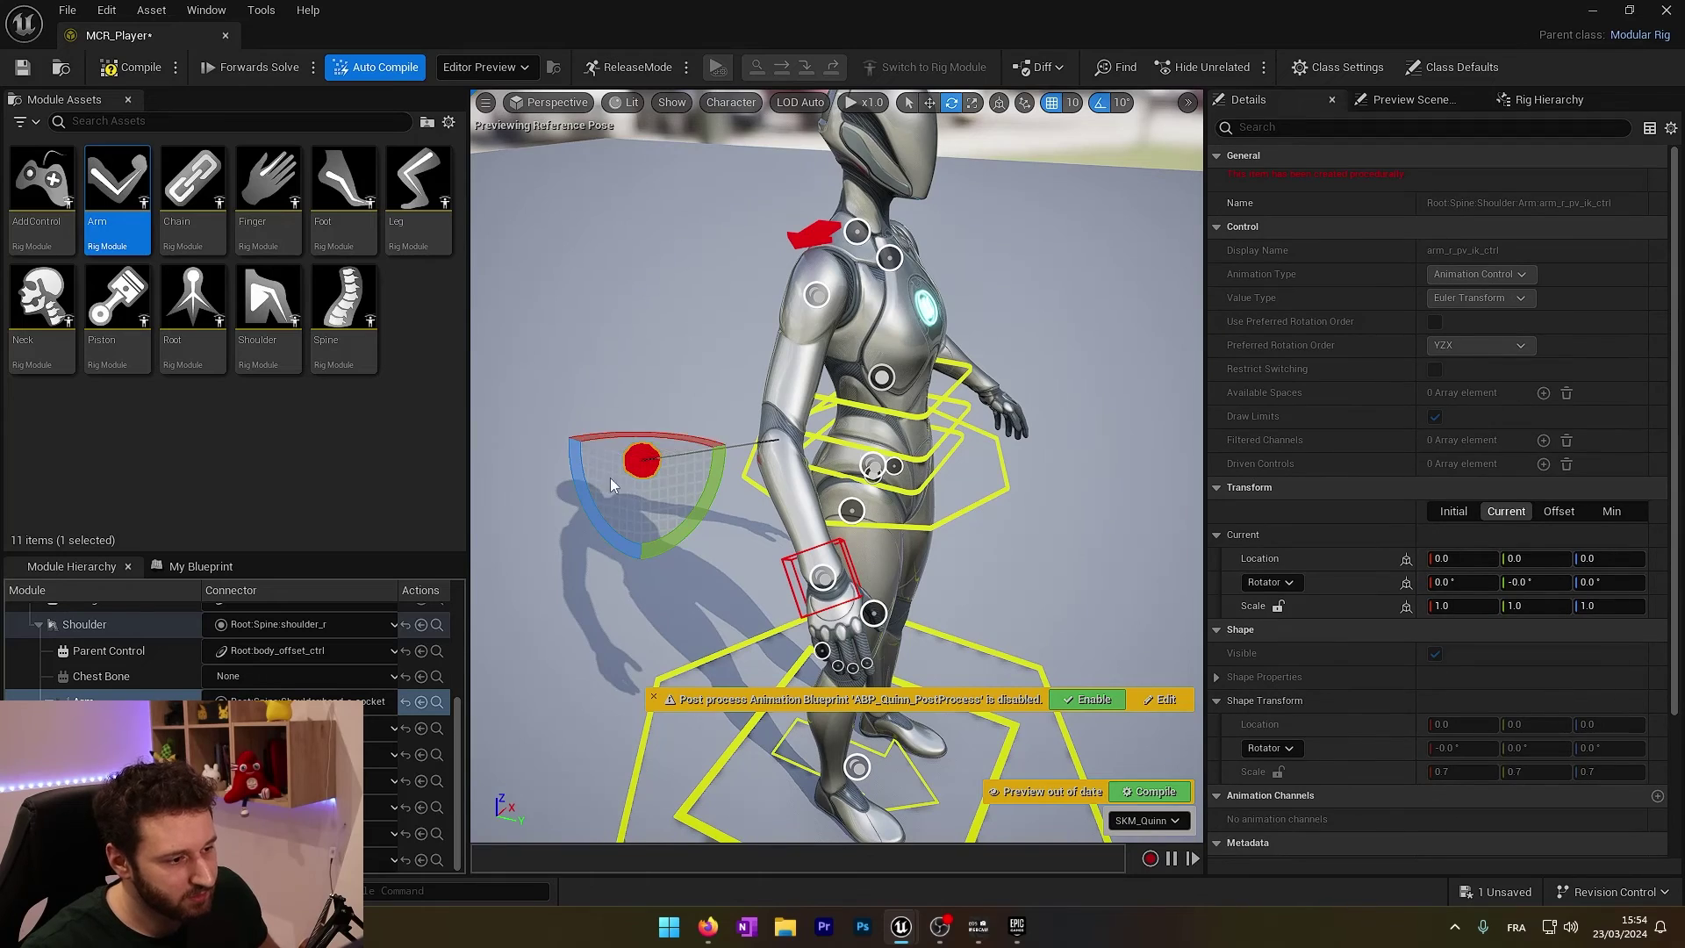
pyautogui.click(845, 561)
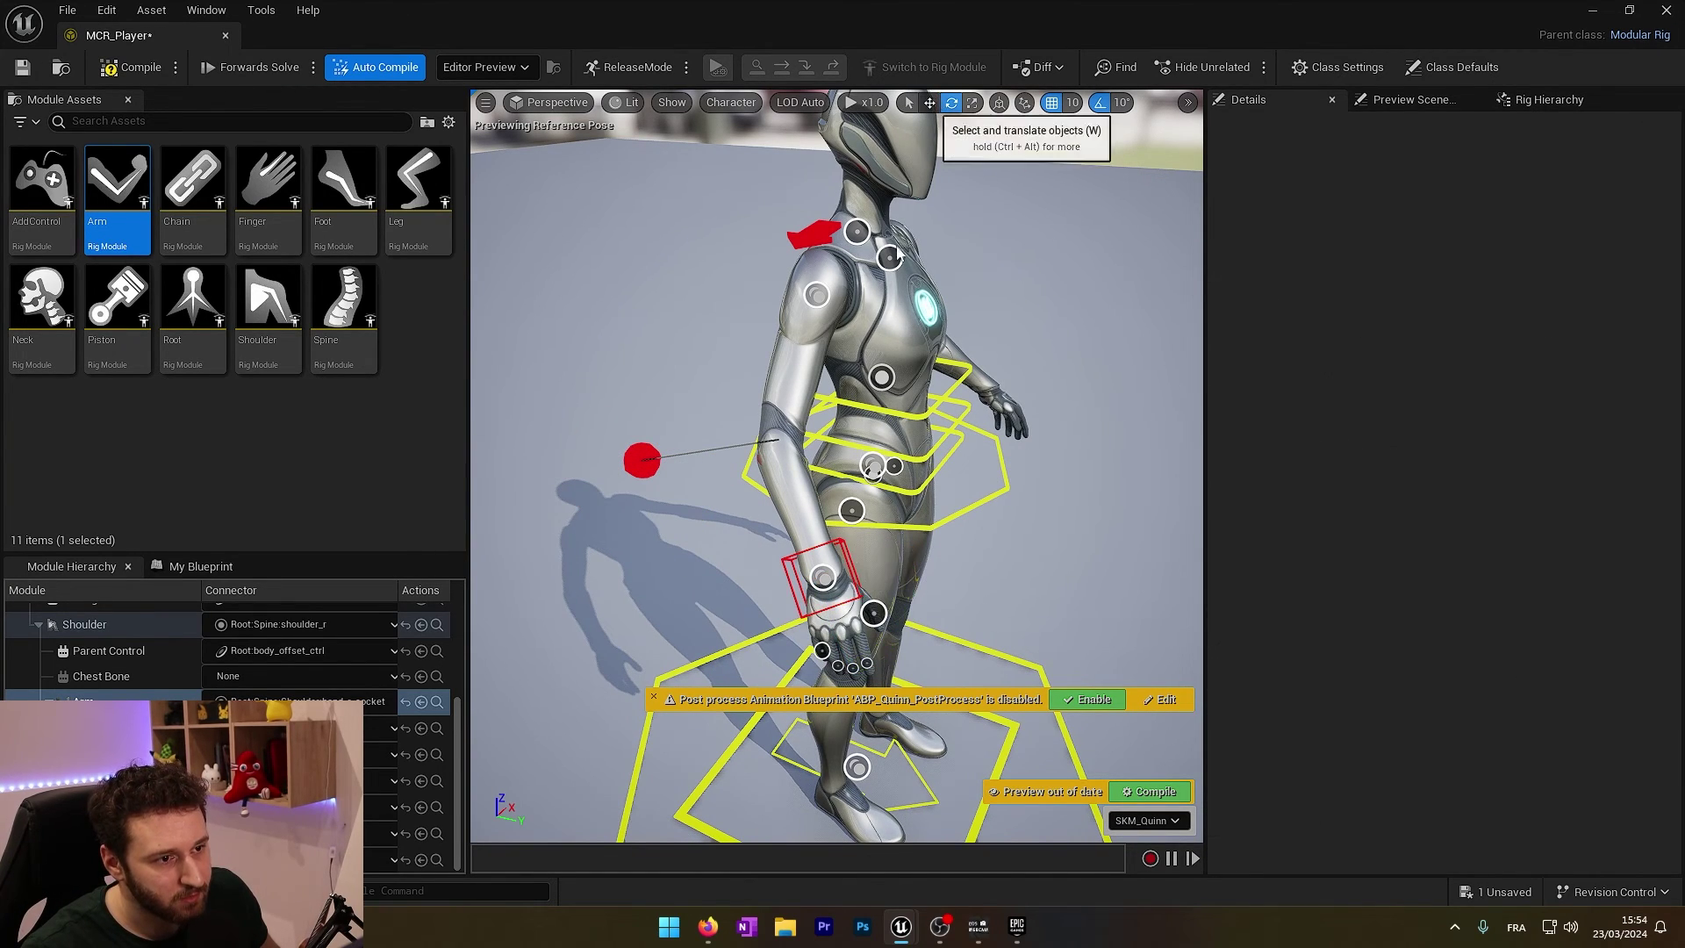
pyautogui.click(929, 101)
pyautogui.moveTo(883, 565); pyautogui.dragTo(965, 527)
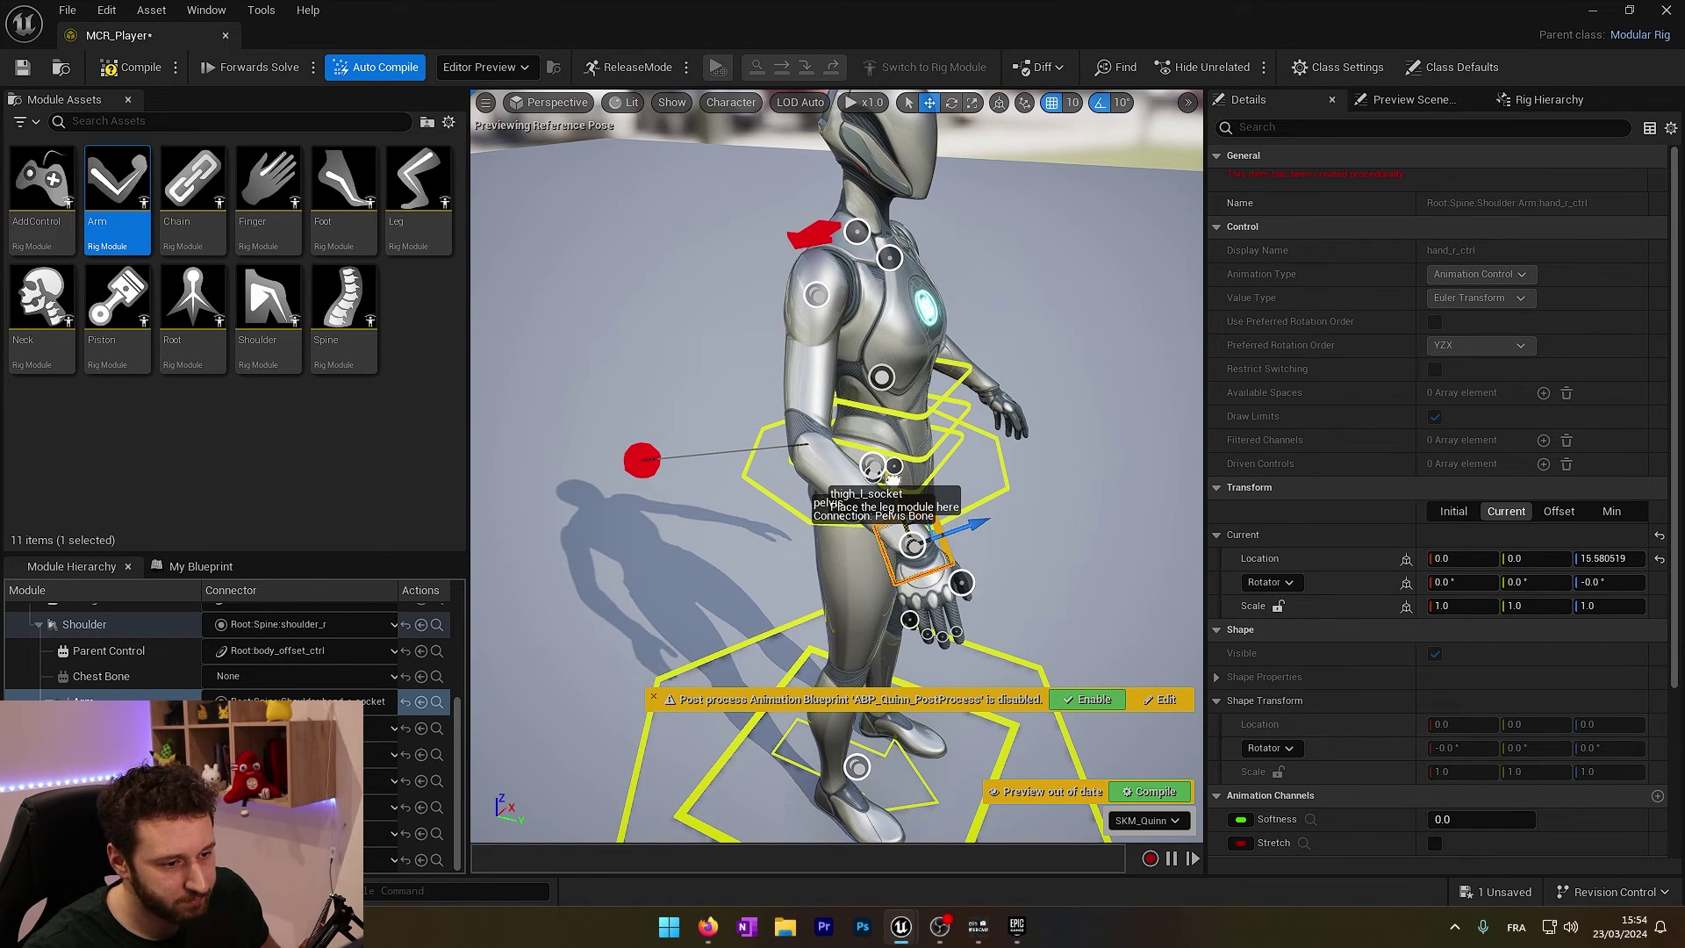
pyautogui.moveTo(889, 482); pyautogui.dragTo(877, 575)
pyautogui.click(951, 102)
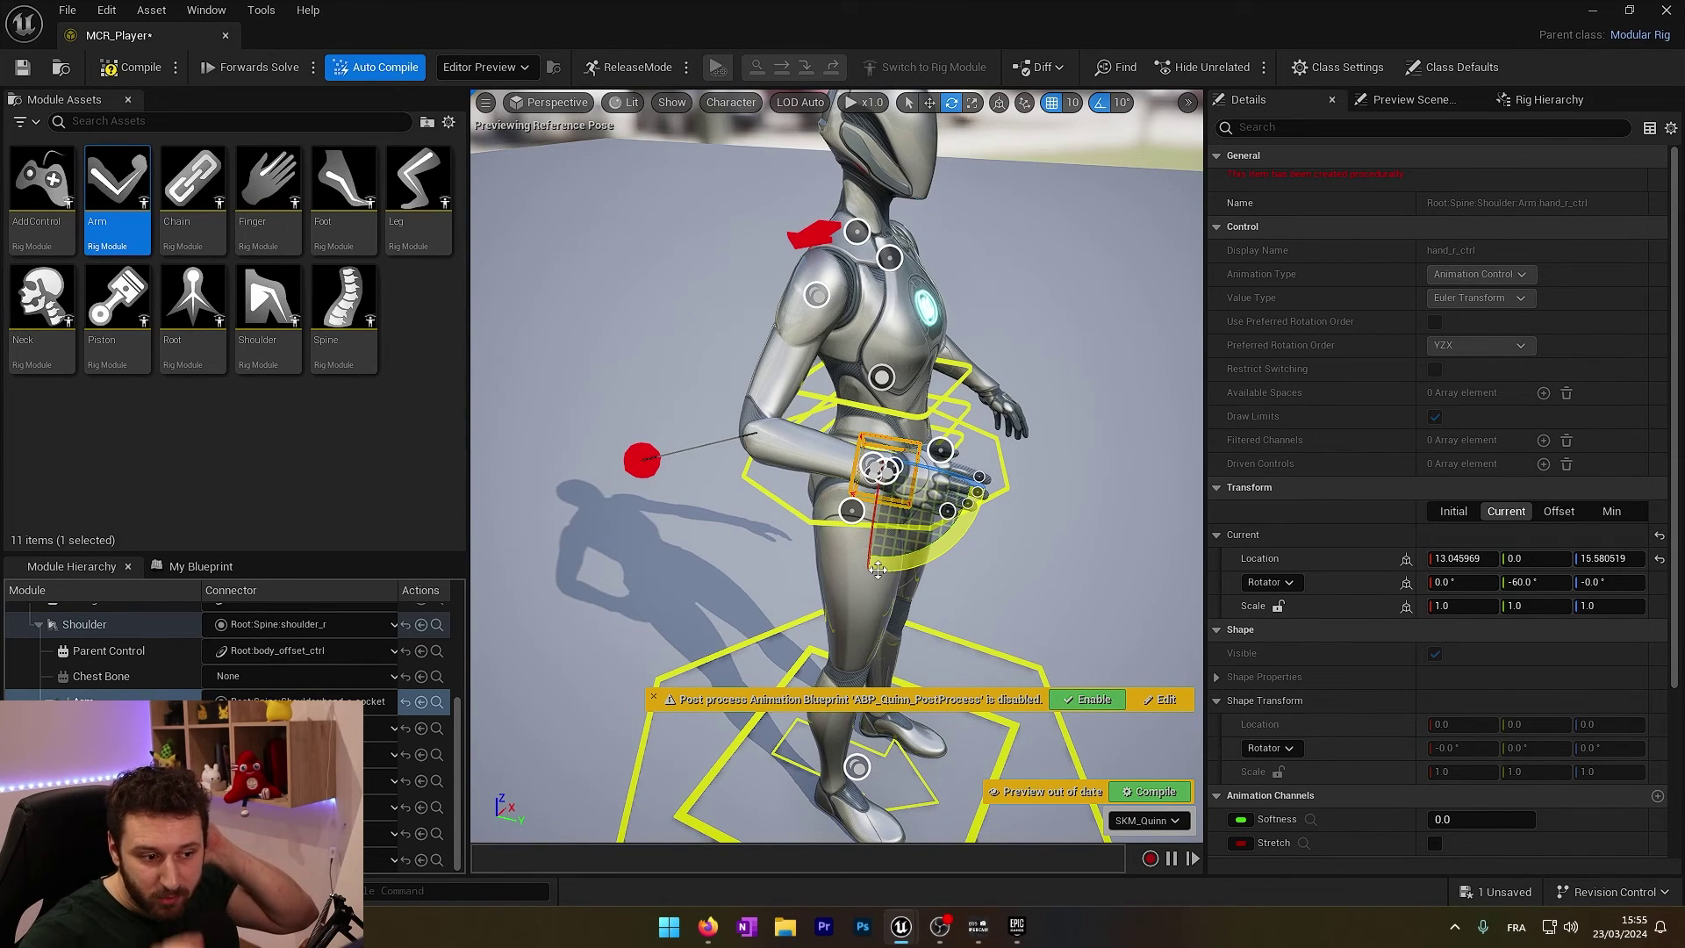
# - Try to attach the Finger module to the right thumb's socket
pyautogui.press('d')
pyautogui.moveTo(908, 519); pyautogui.dragTo(788, 516, button='right')
pyautogui.press('w')
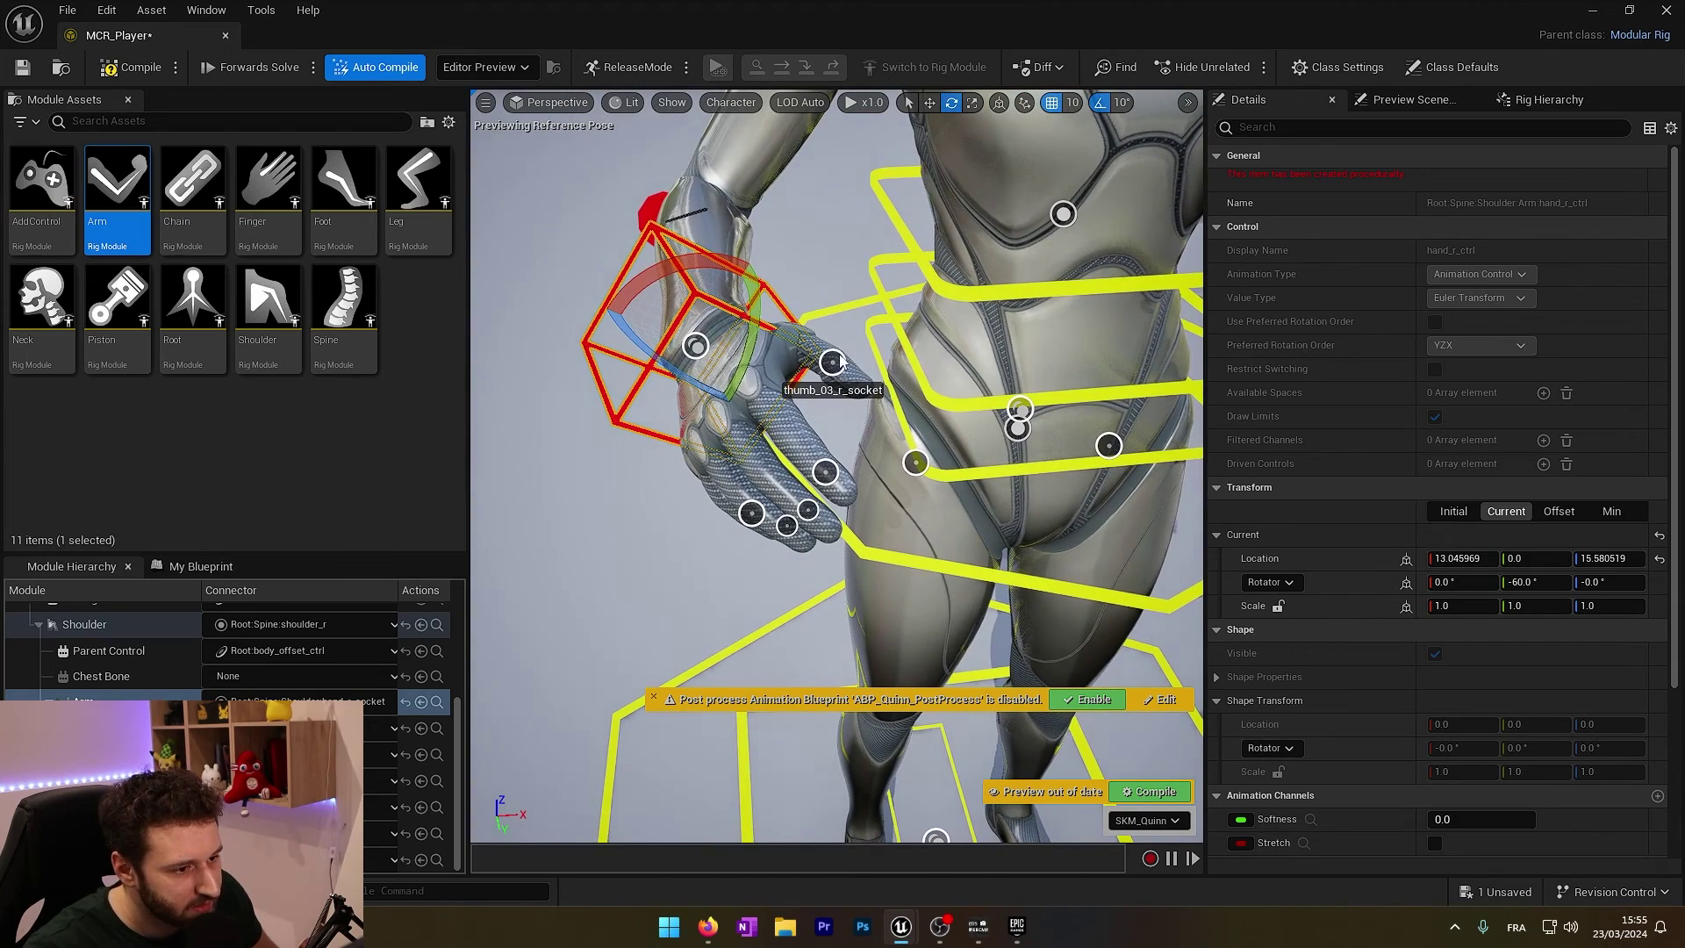
pyautogui.click(825, 472)
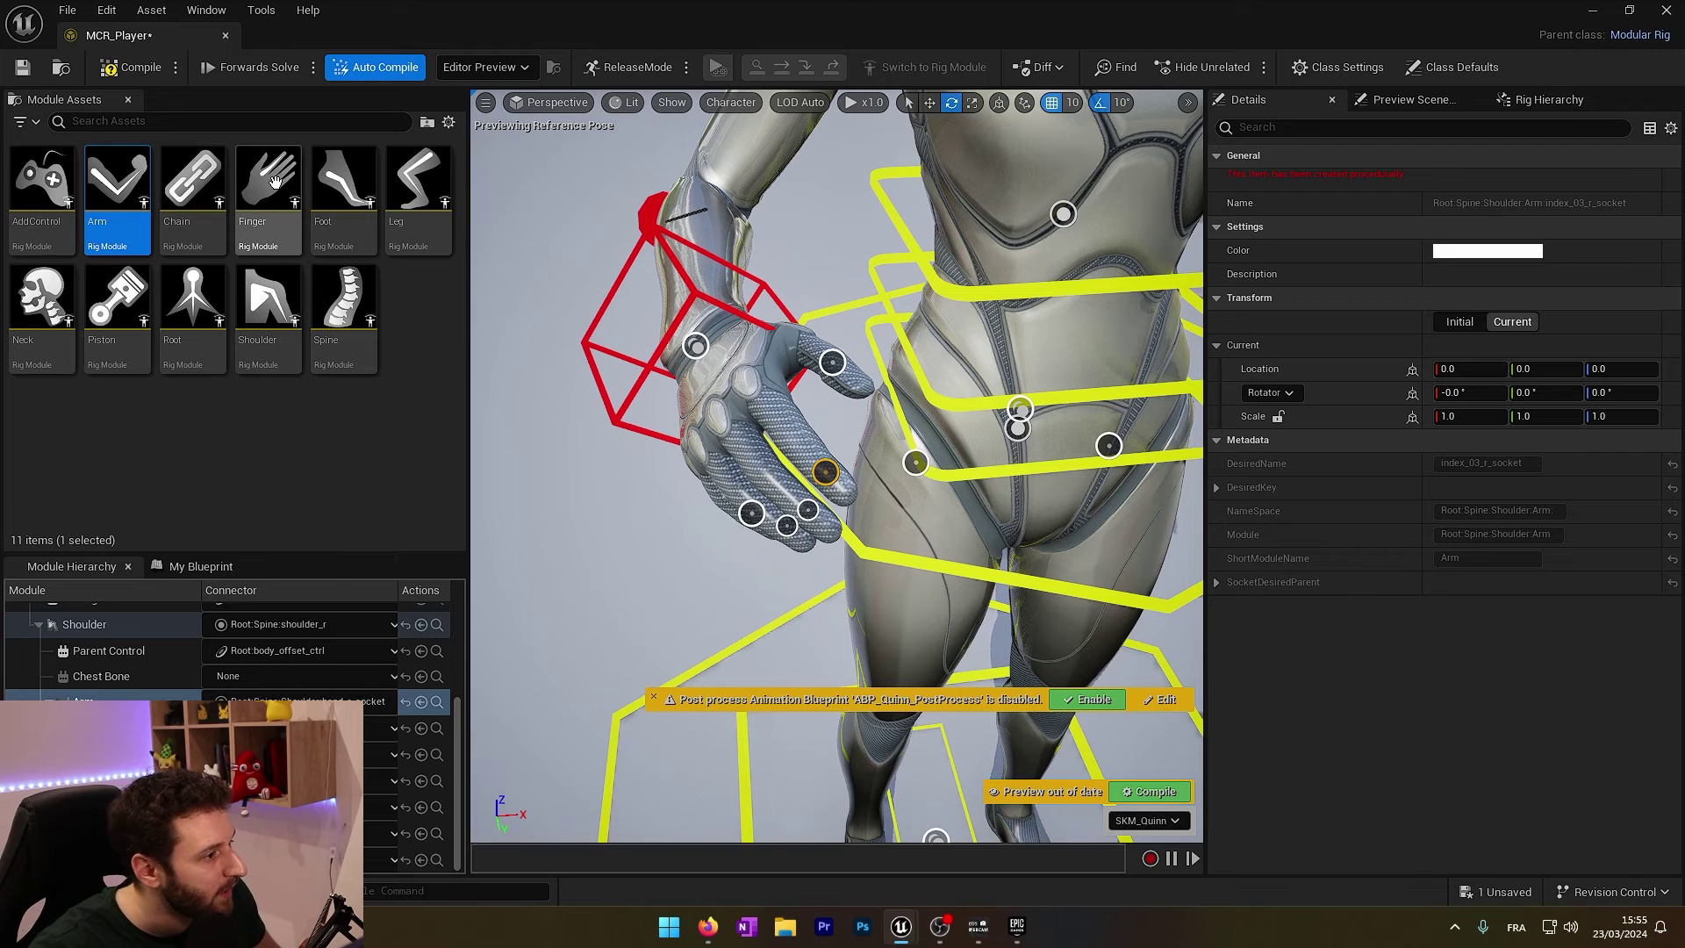
pyautogui.moveTo(277, 194)
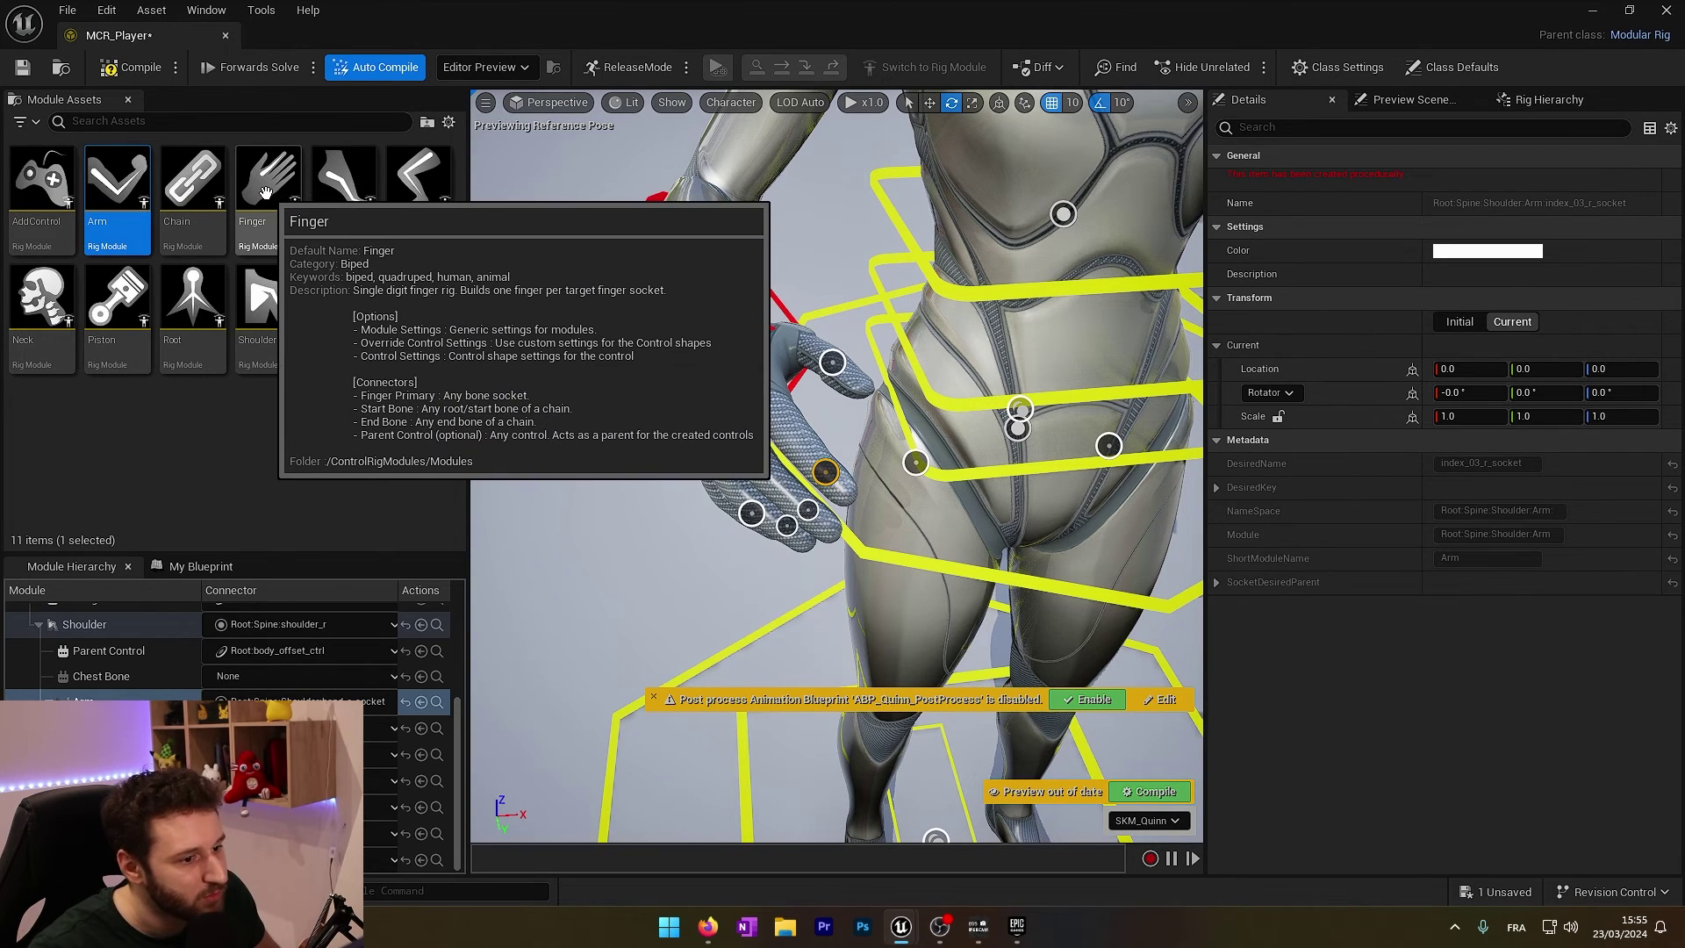
pyautogui.moveTo(277, 194); pyautogui.dragTo(831, 362)
pyautogui.moveTo(832, 361); pyautogui.dragTo(874, 527, button='right')
pyautogui.click(846, 548)
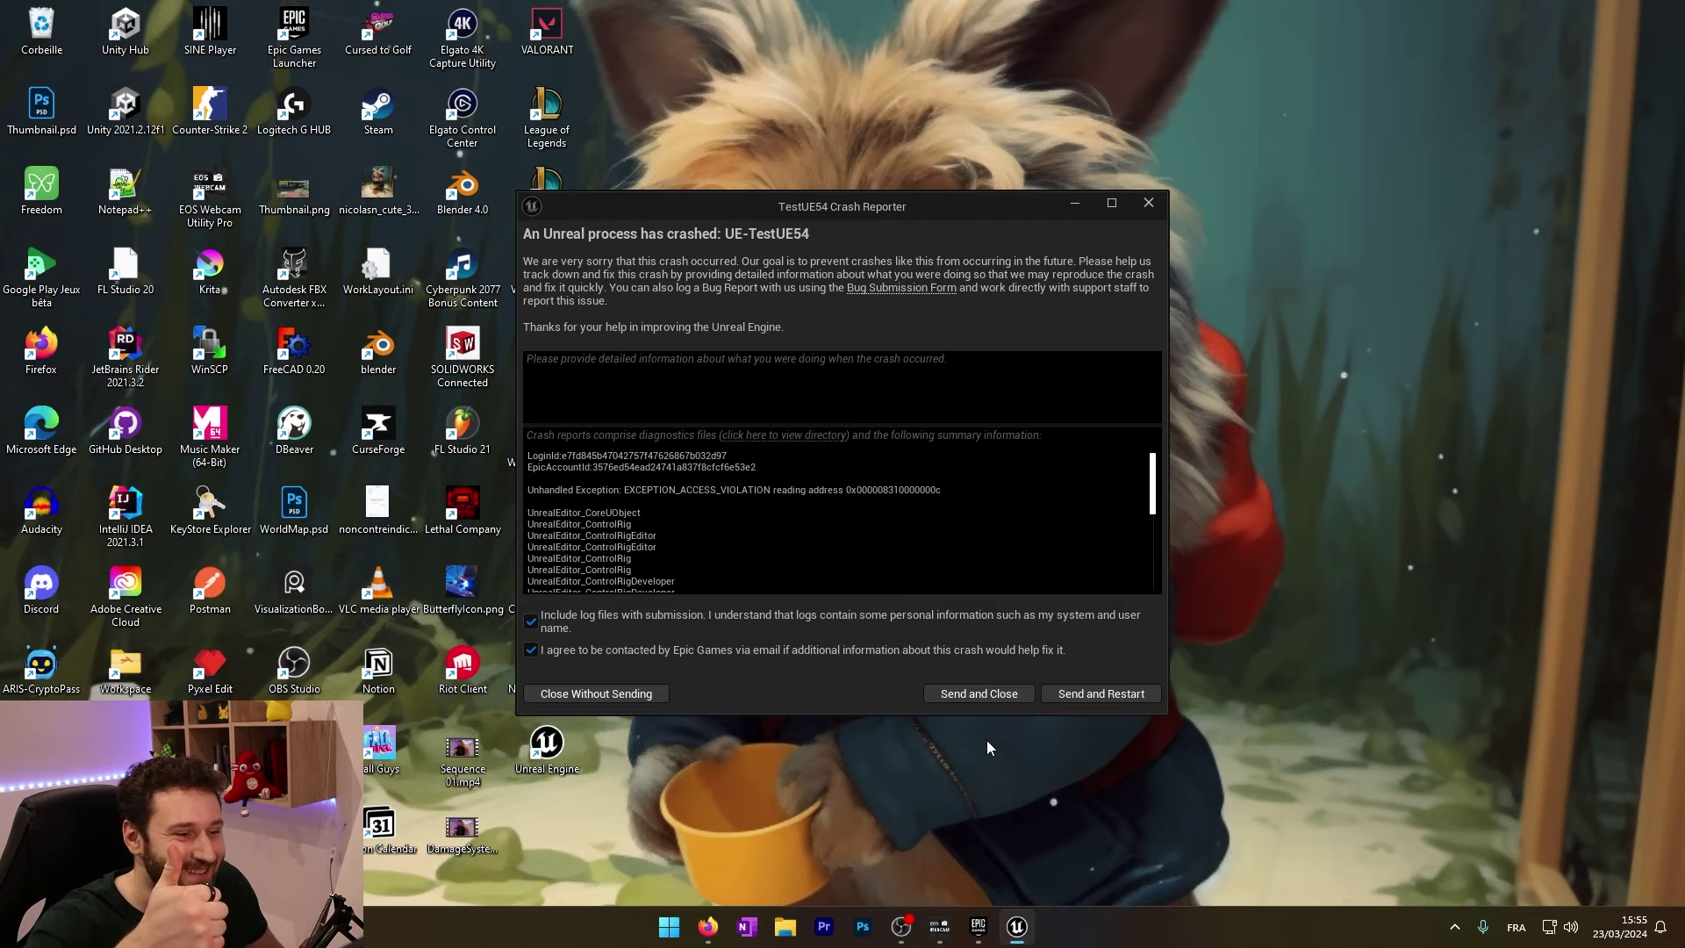
# - Send the crash report, restart the editor and reopen the MCR_Player modular rig
pyautogui.click(1103, 695)
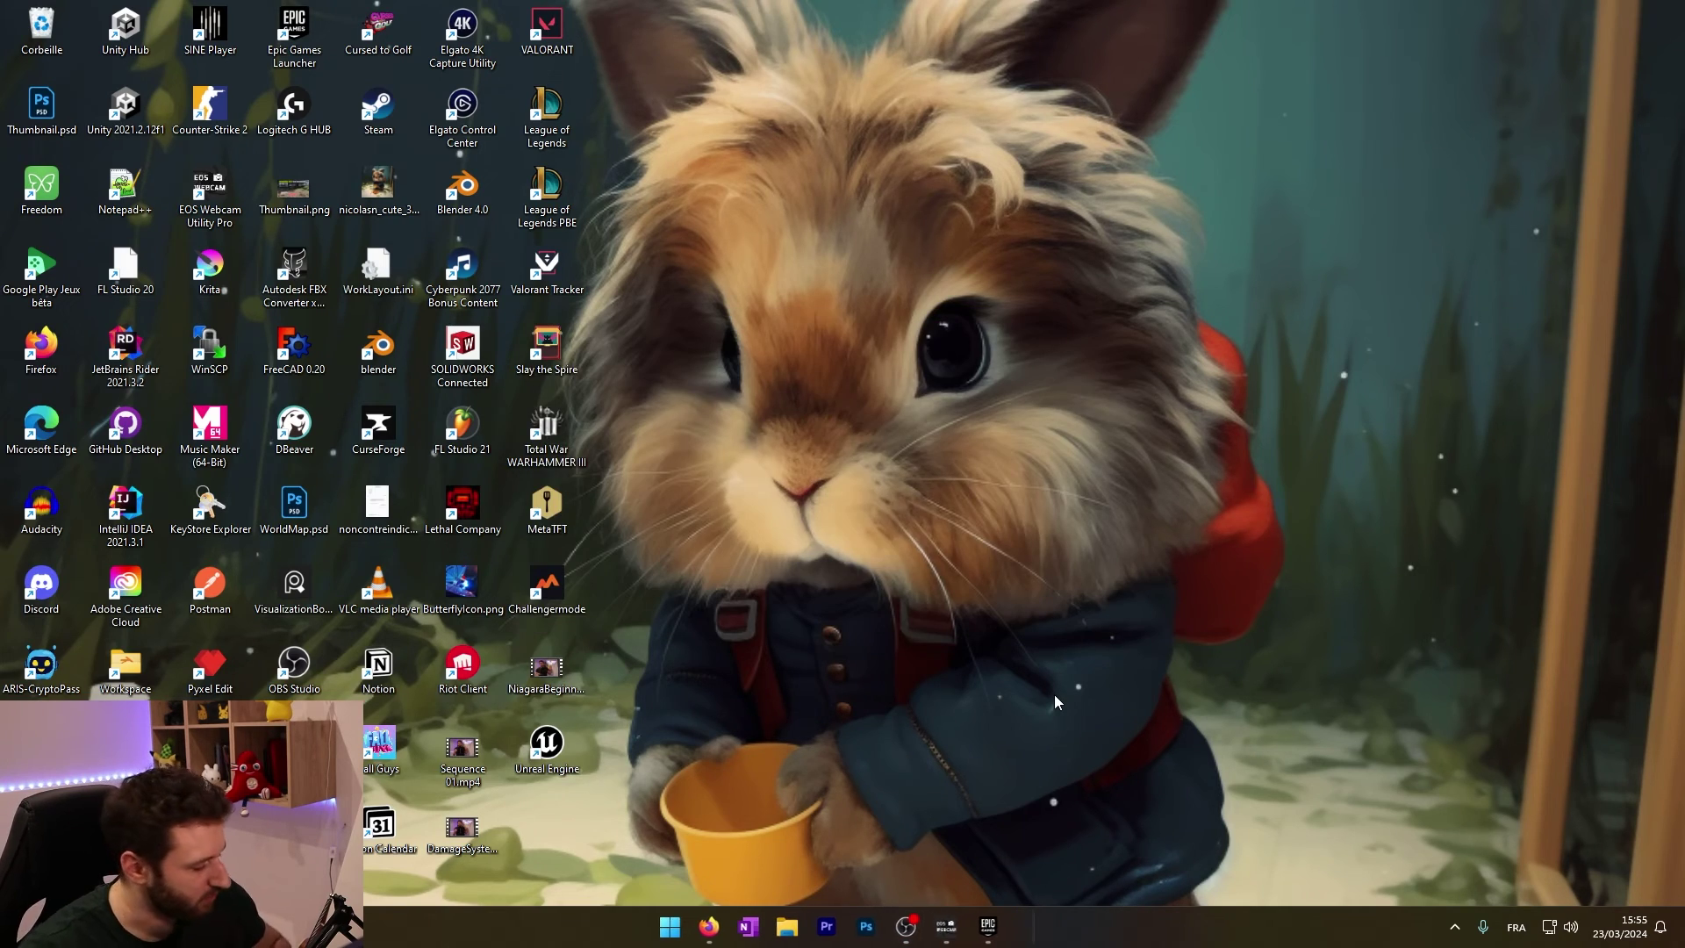
pyautogui.hotkey('ctrl', 'space')
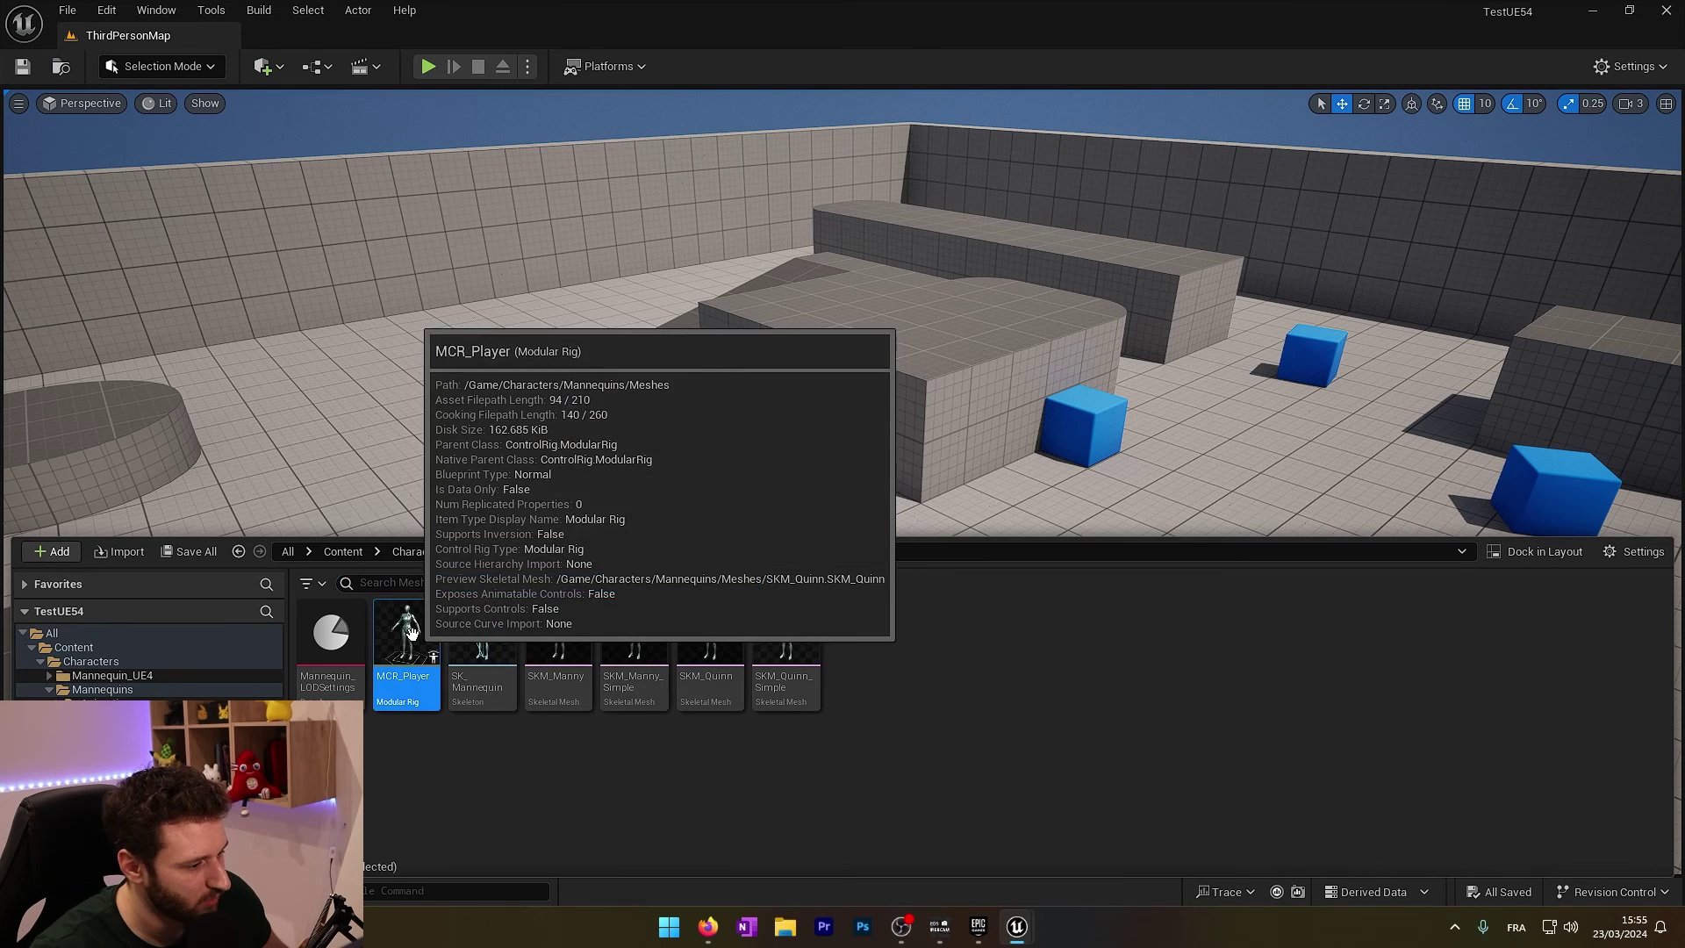
pyautogui.doubleClick(406, 636)
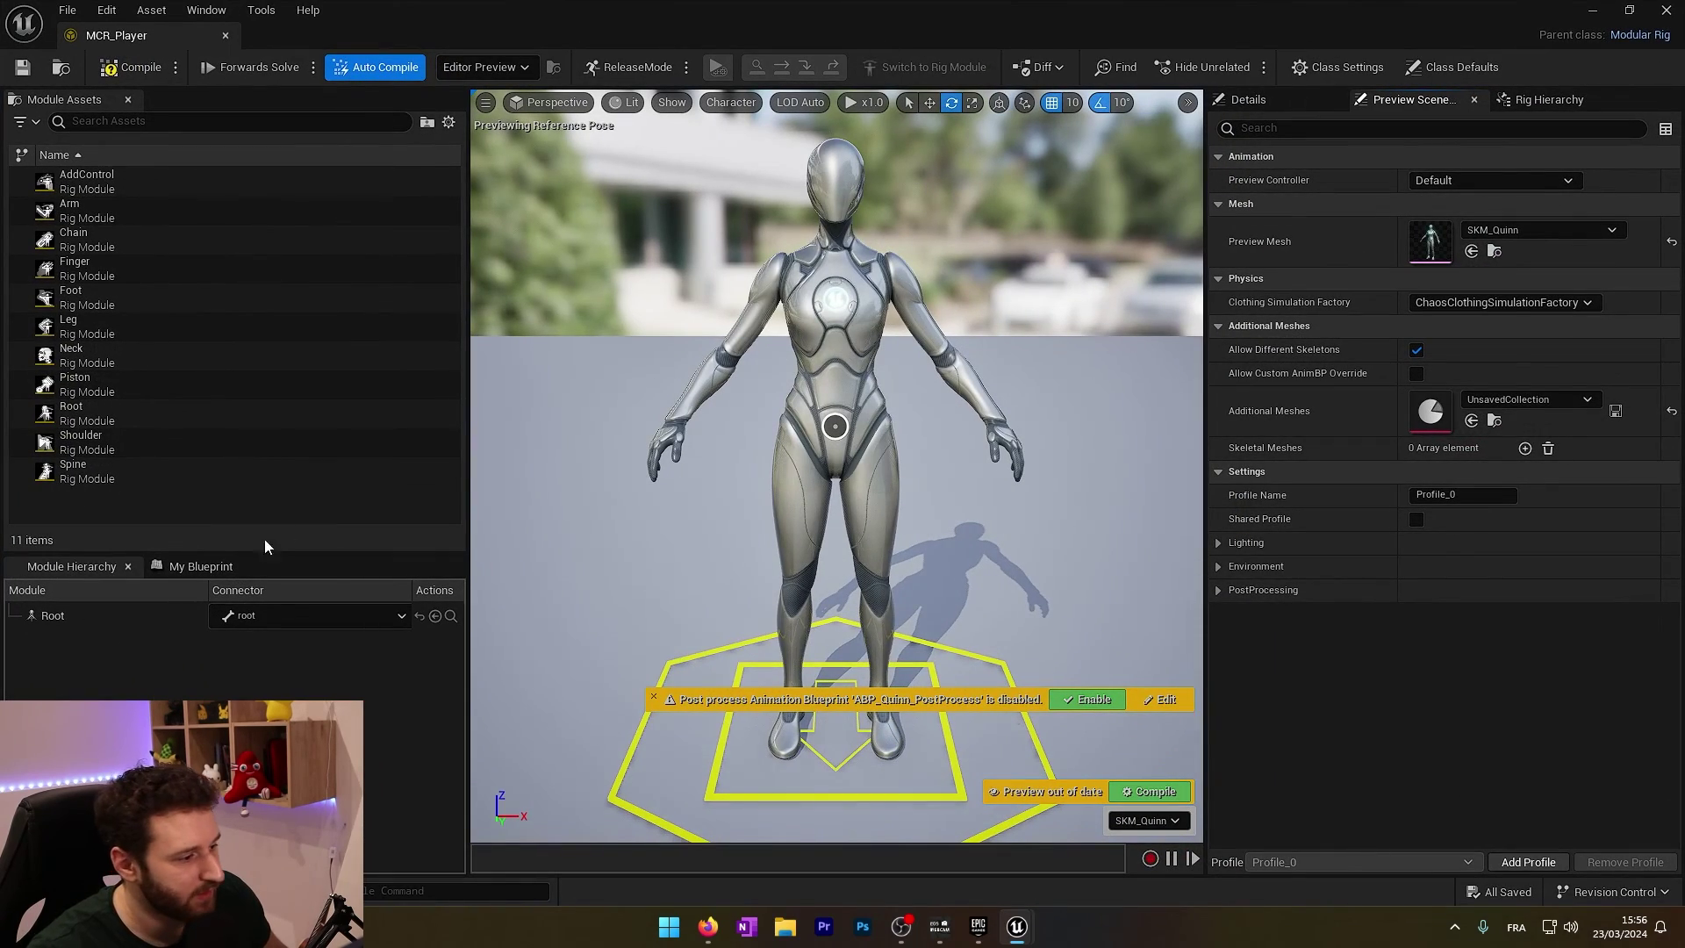
# - Compile and save the rig, and display the module assets as larger tiles
pyautogui.click(132, 67)
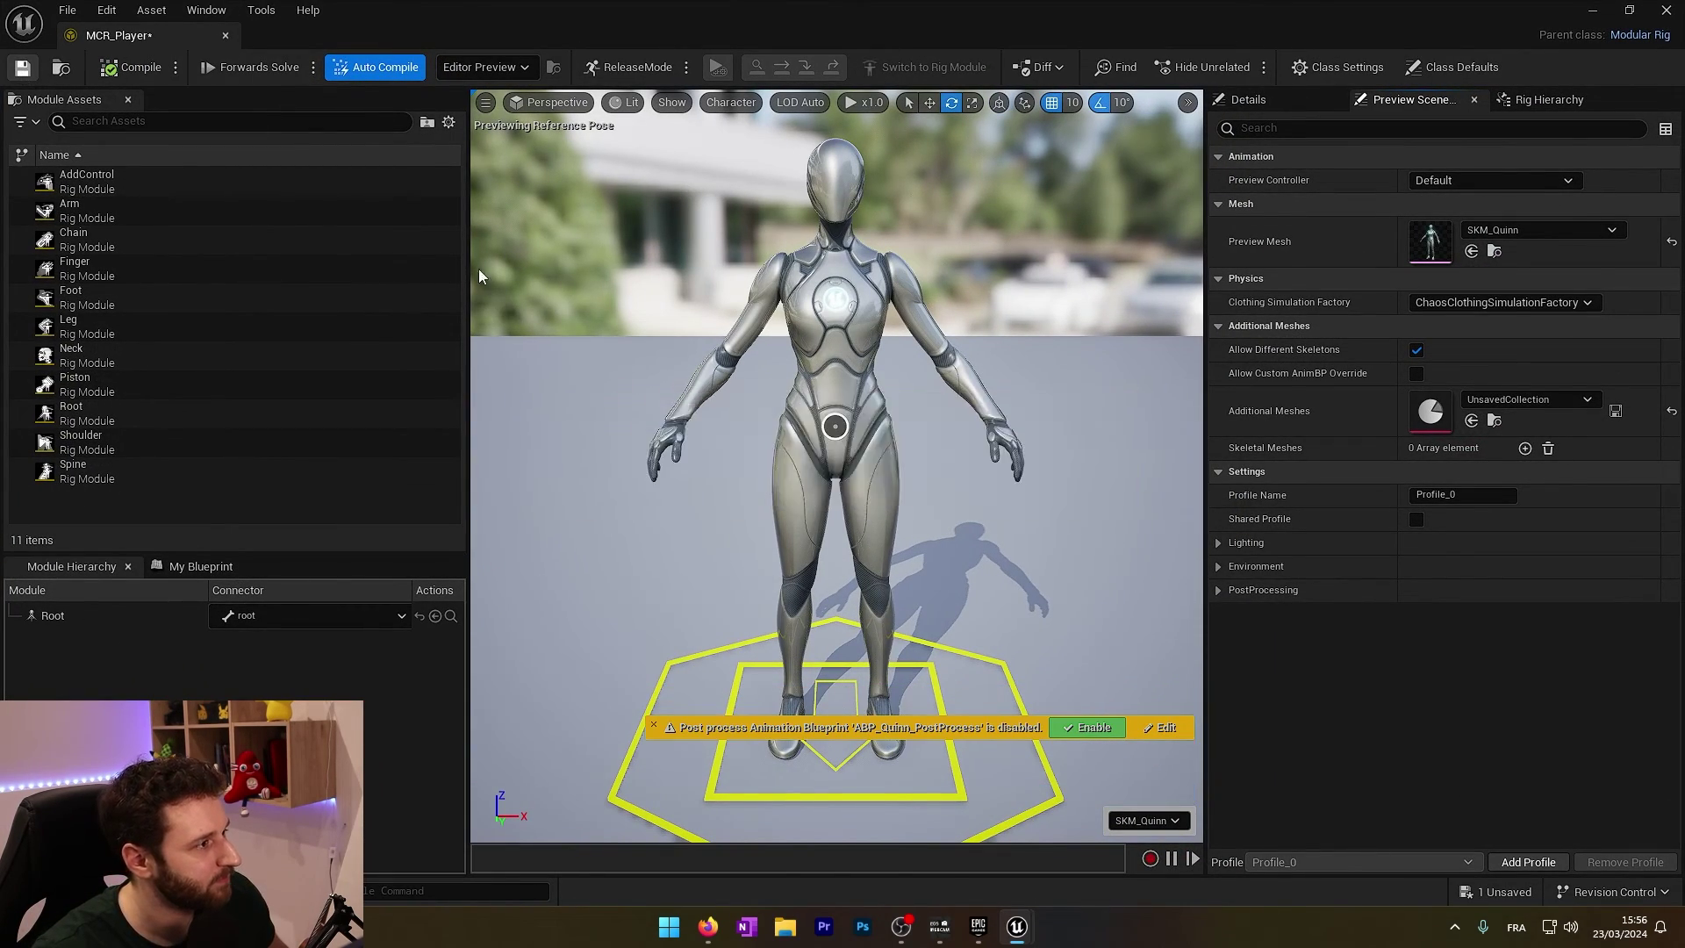
pyautogui.hotkey('ctrl', 's')
pyautogui.click(449, 122)
pyautogui.click(487, 189)
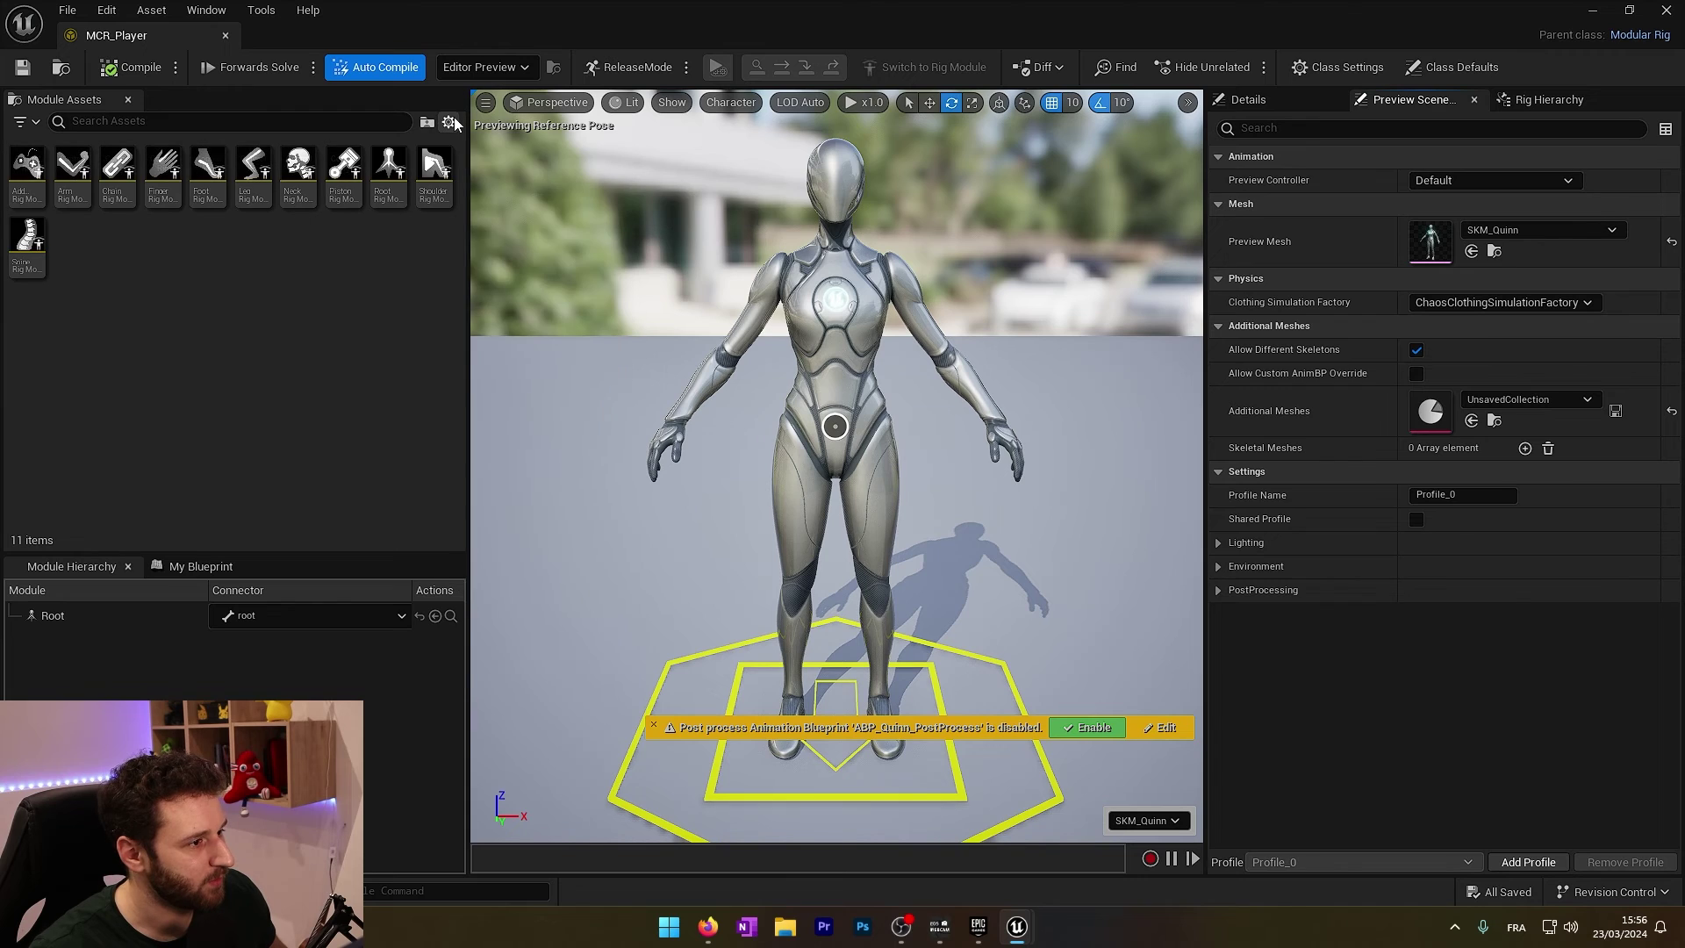
pyautogui.click(450, 122)
pyautogui.moveTo(549, 632)
pyautogui.click(671, 677)
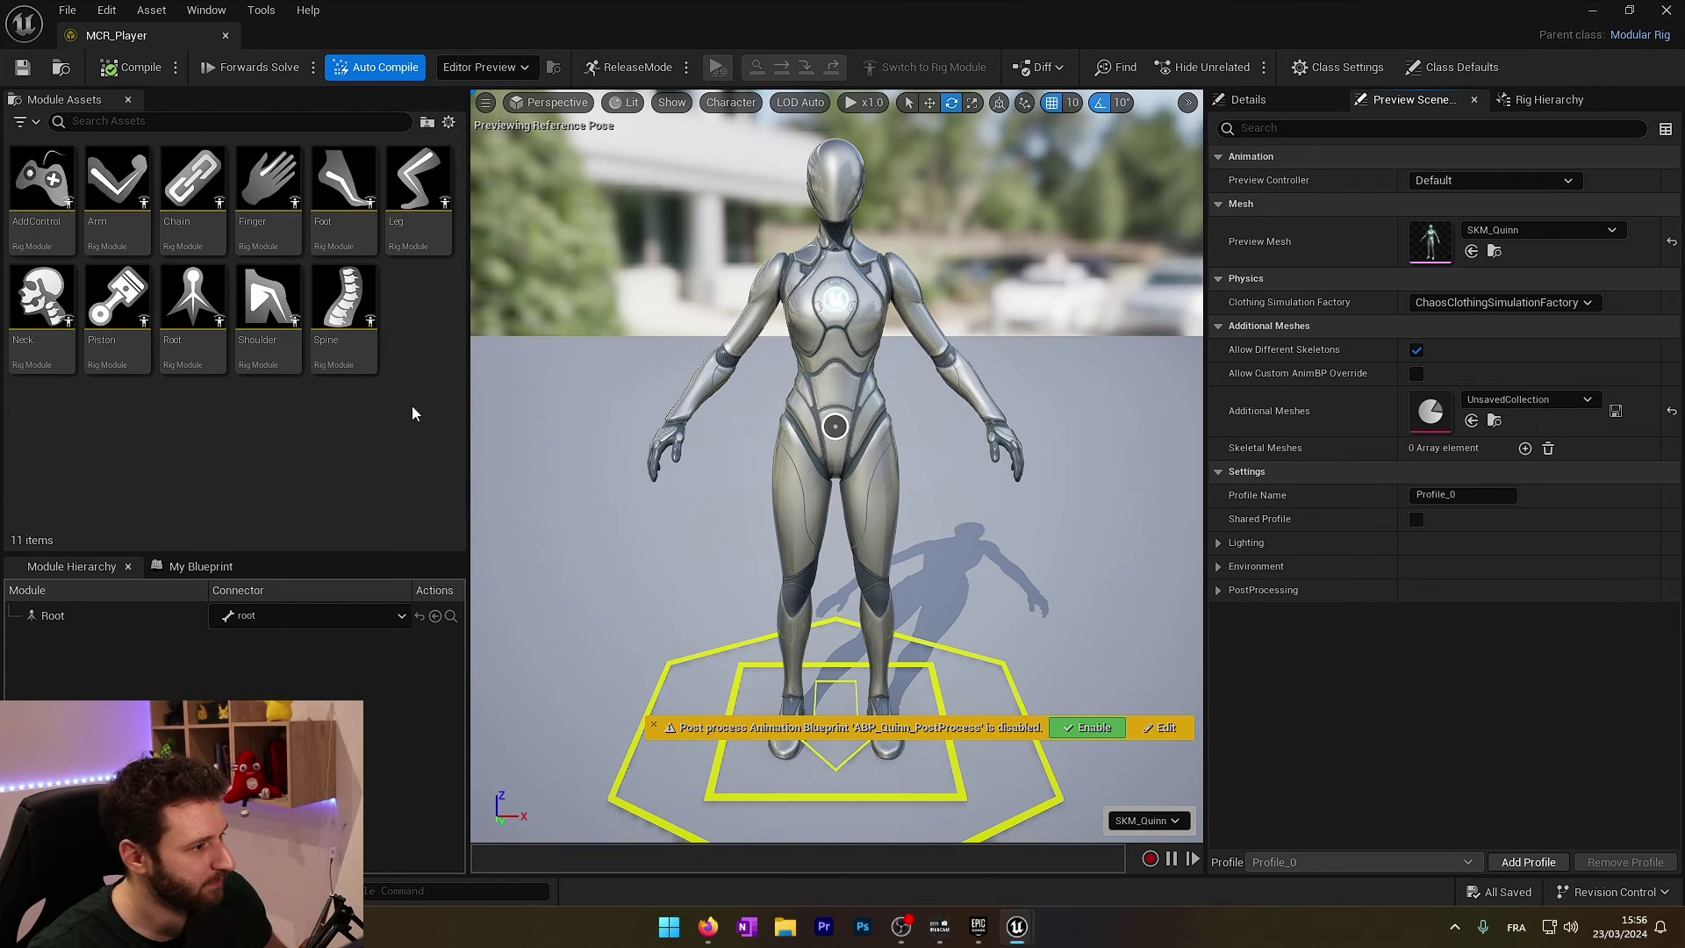
# - Attach the Spine module to the spine_01 socket at the mannequin's pelvis and save the rig
pyautogui.scroll(3, 919, 408)
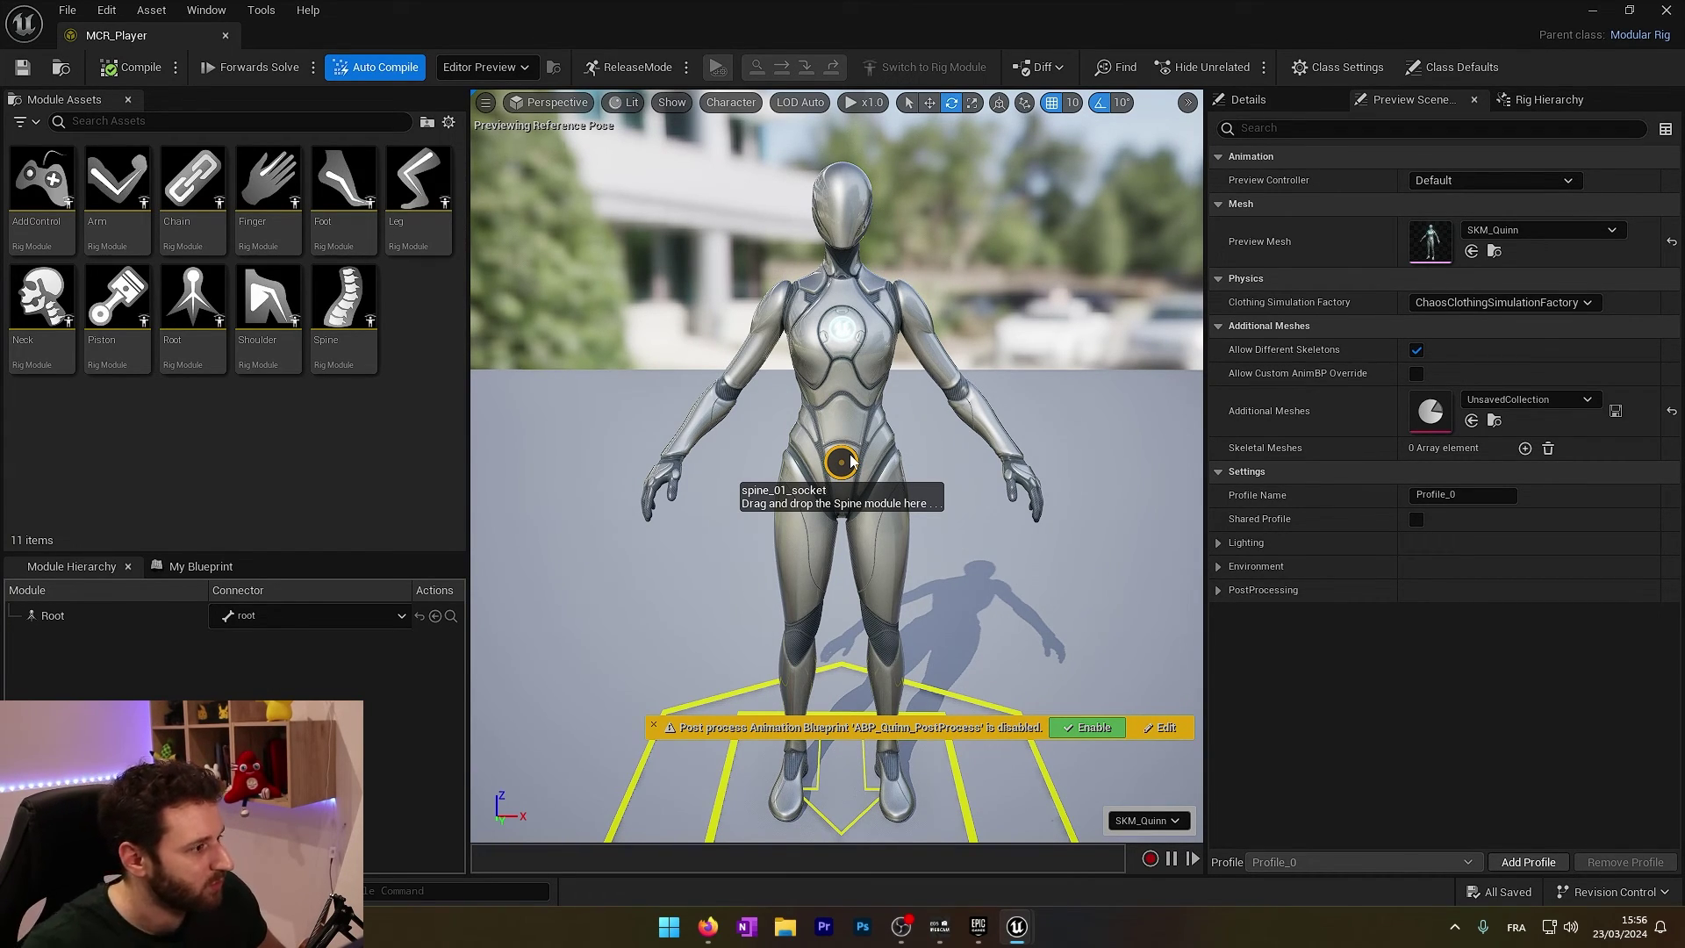
pyautogui.click(364, 309)
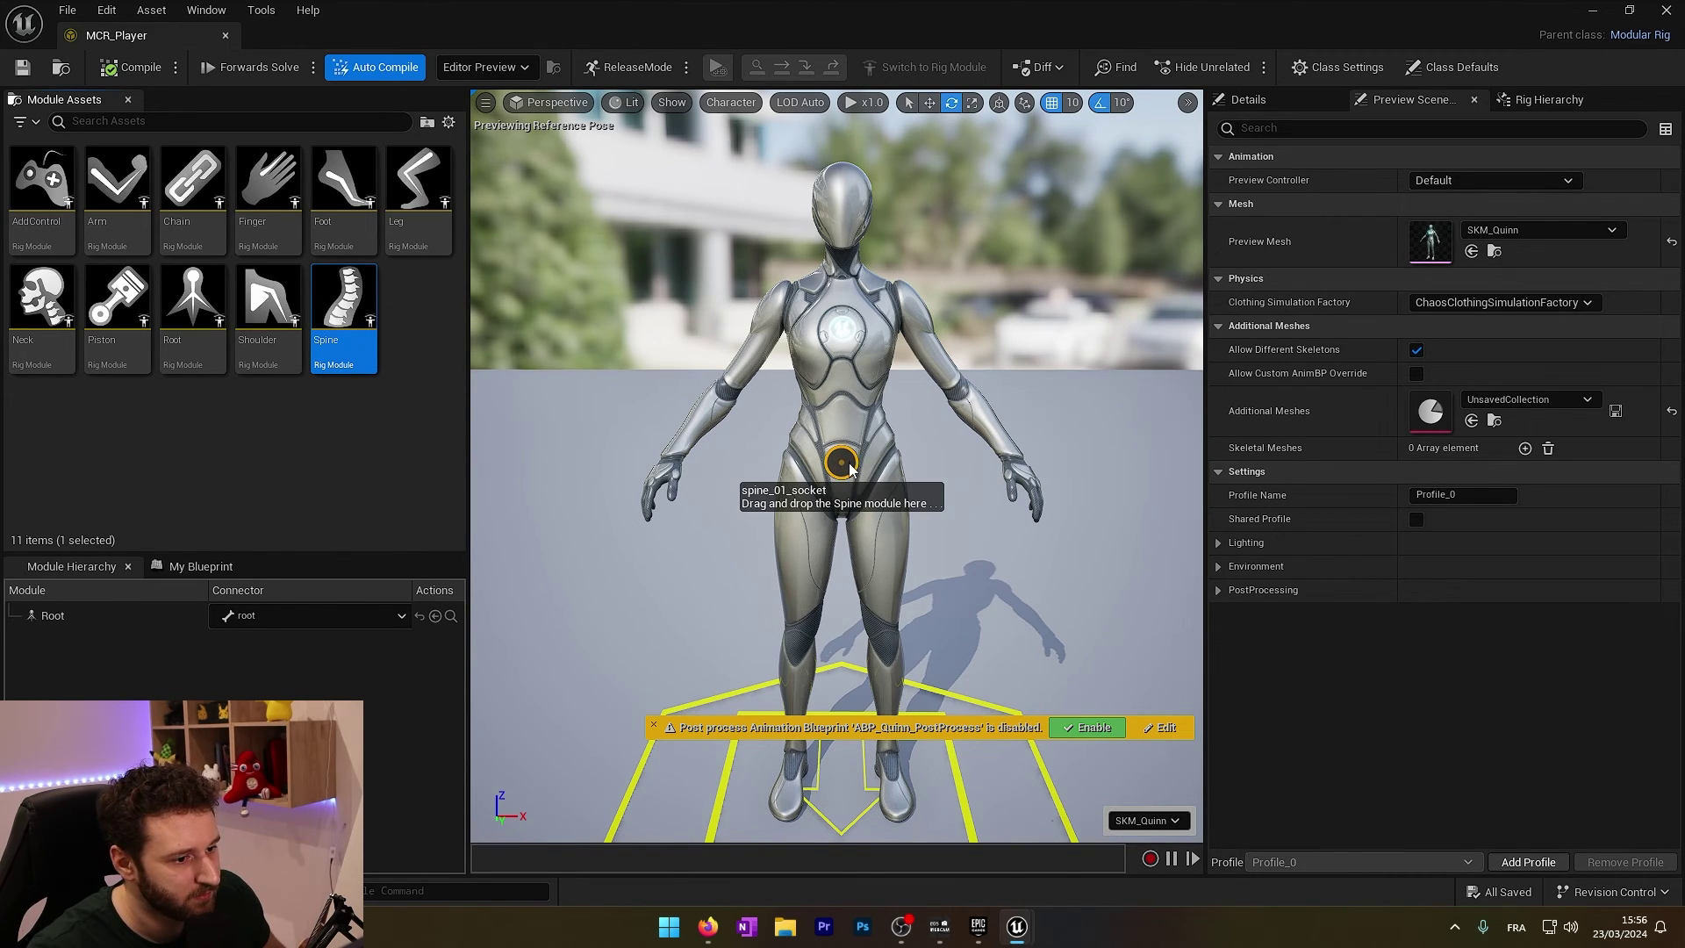
pyautogui.moveTo(361, 320); pyautogui.dragTo(845, 457)
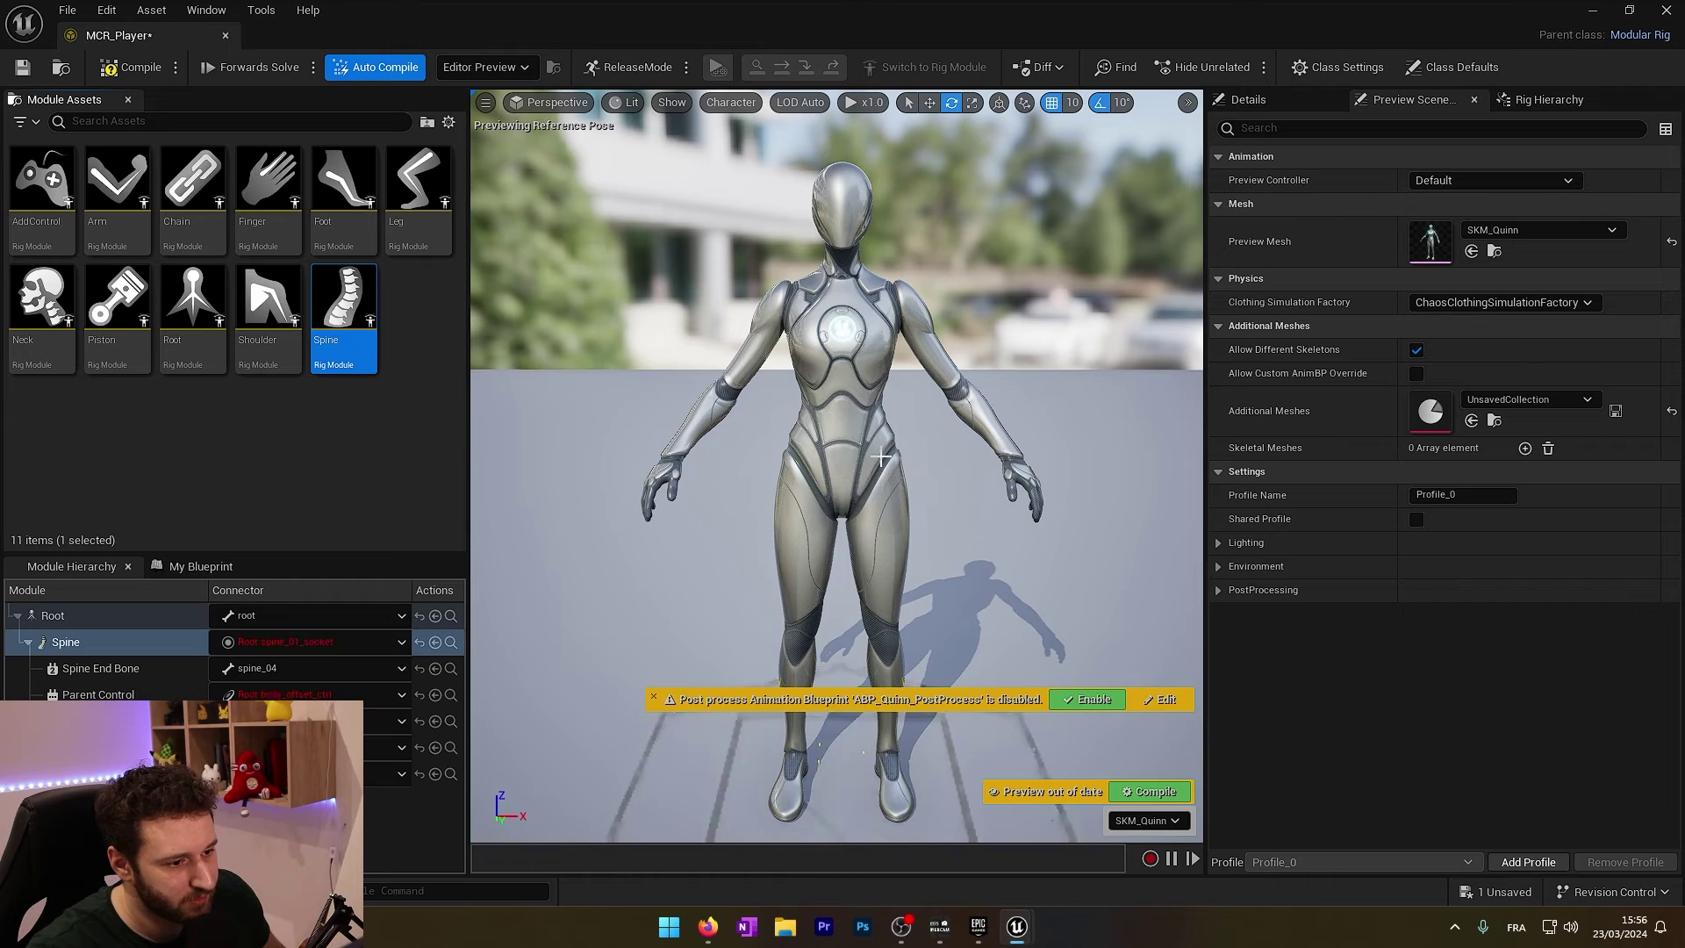
pyautogui.click(23, 67)
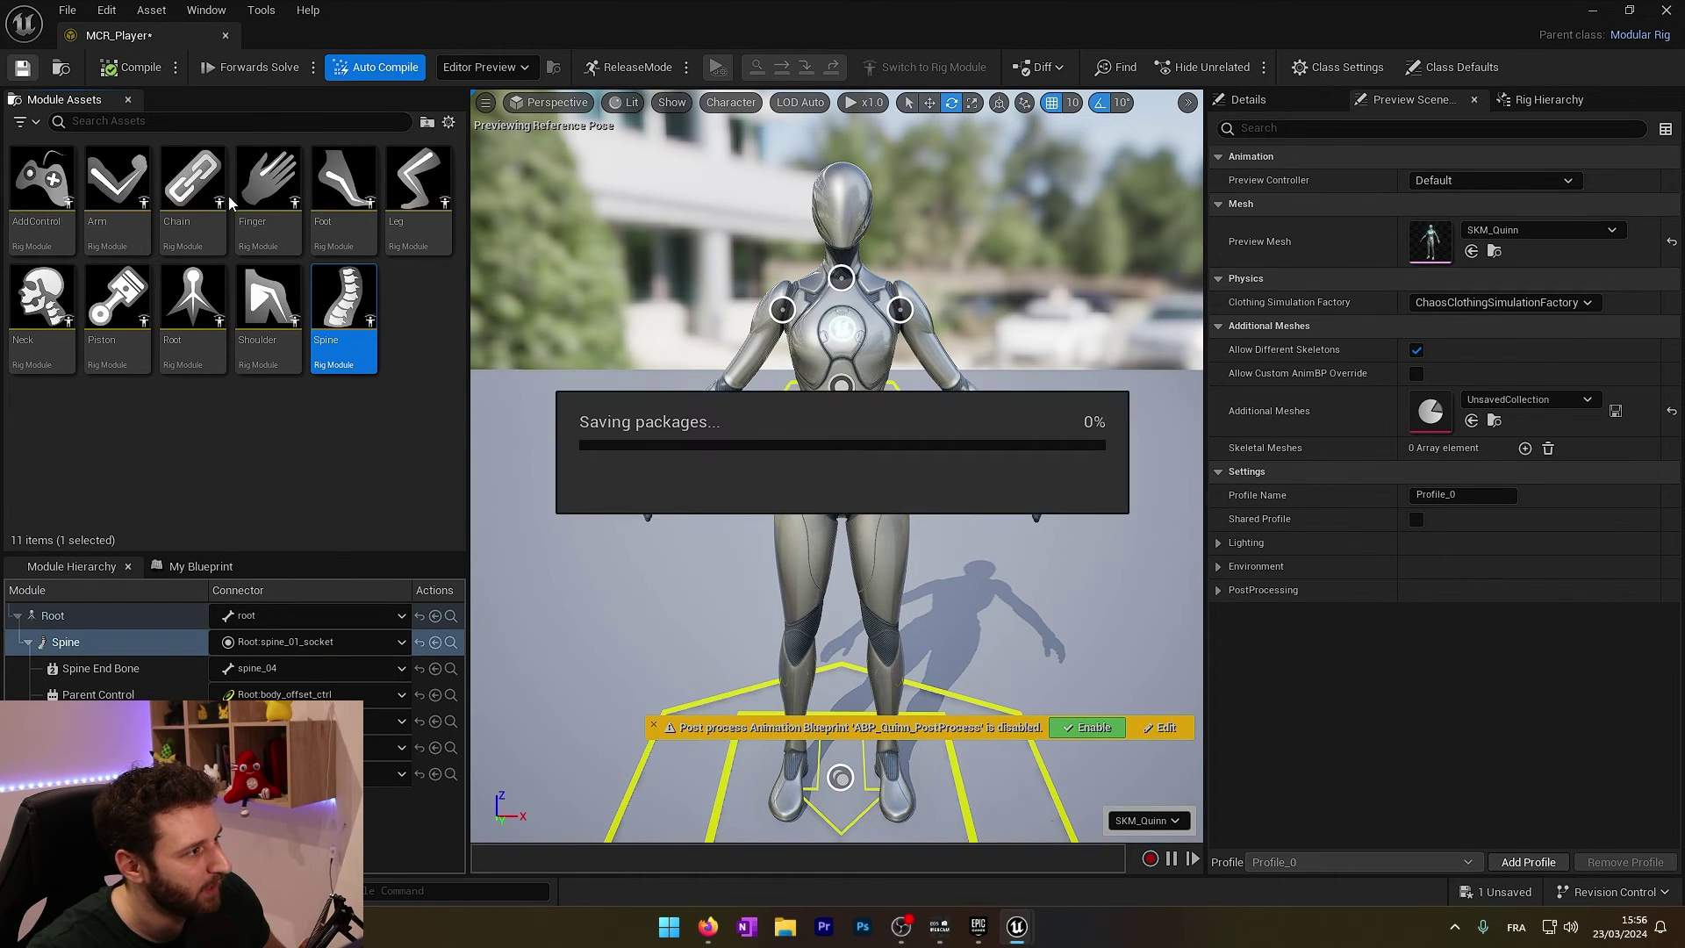
# - Attach the Shoulder module to the mannequin's right shoulder socket, with the rig compiled and saved
pyautogui.moveTo(261, 307); pyautogui.dragTo(782, 309)
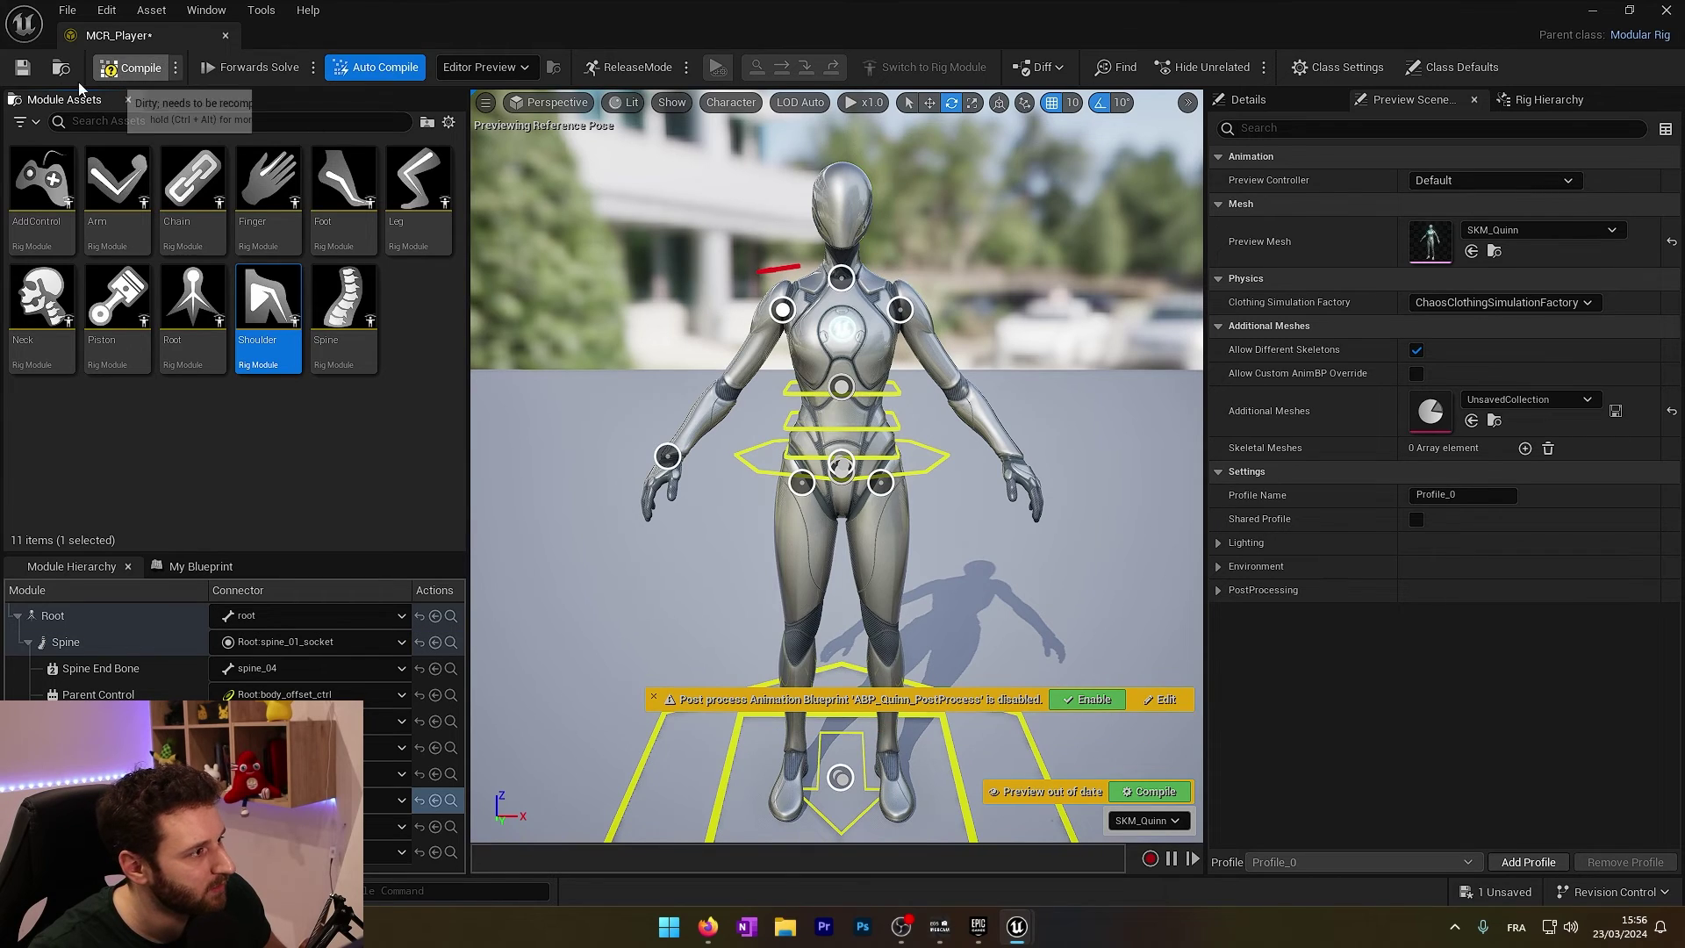
pyautogui.click(132, 67)
pyautogui.click(23, 68)
# - Attach the Arm module to the mannequin's right wrist socket, with the rig compiled and saved
pyautogui.click(140, 204)
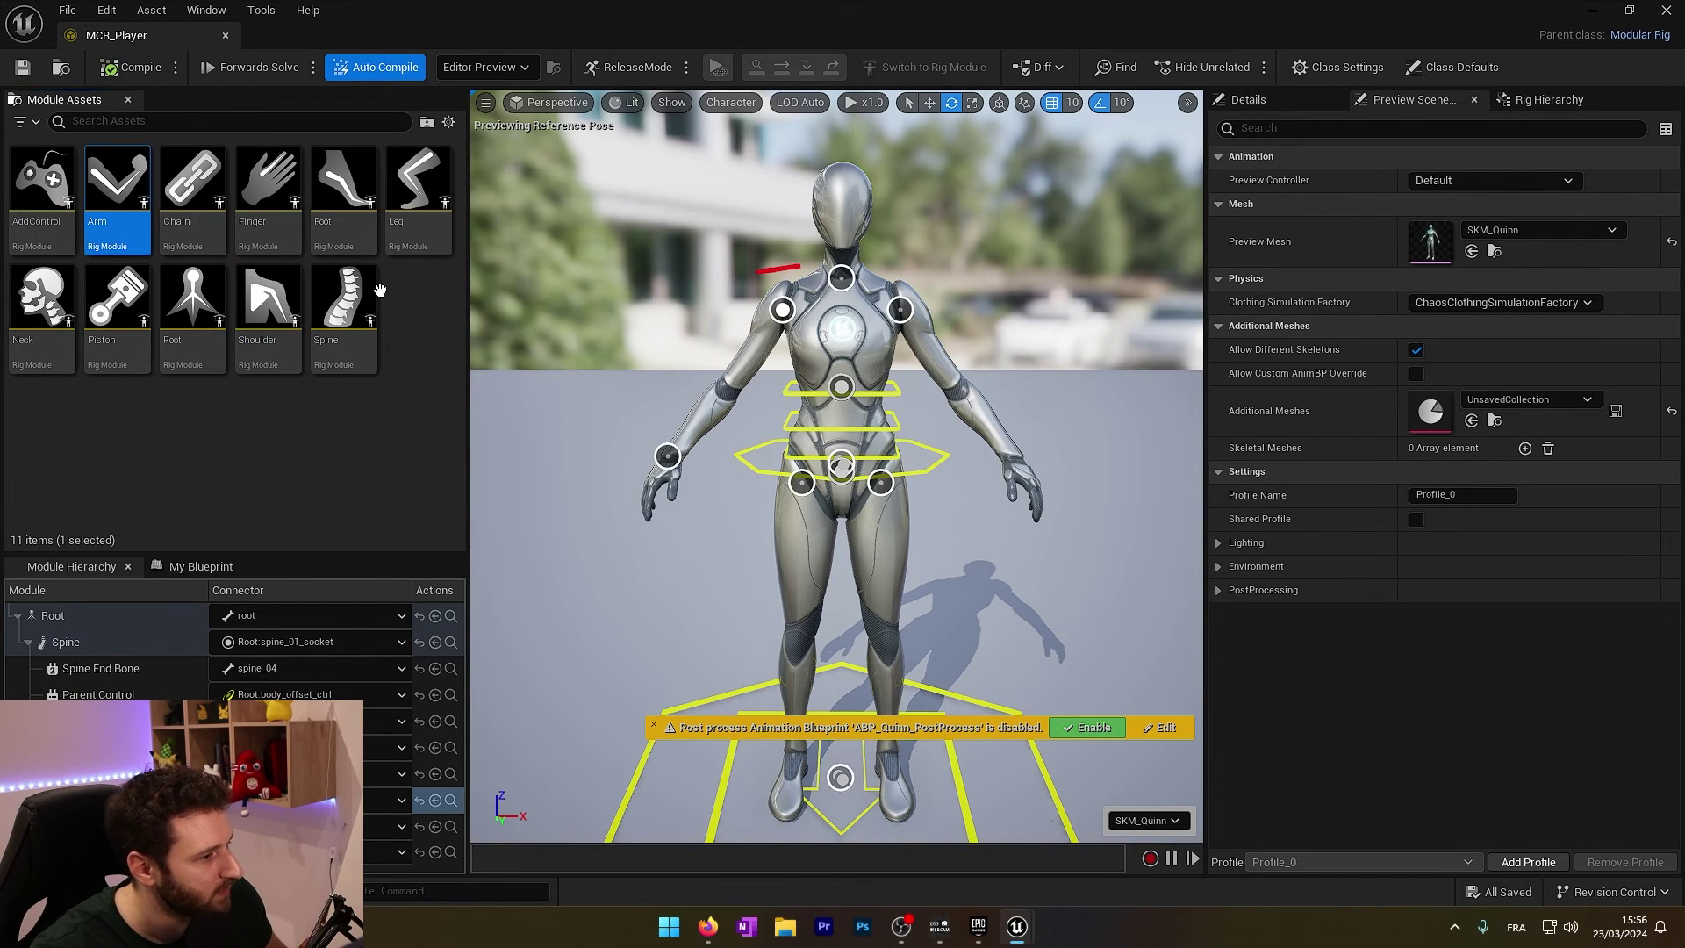
pyautogui.moveTo(680, 461); pyautogui.dragTo(671, 458)
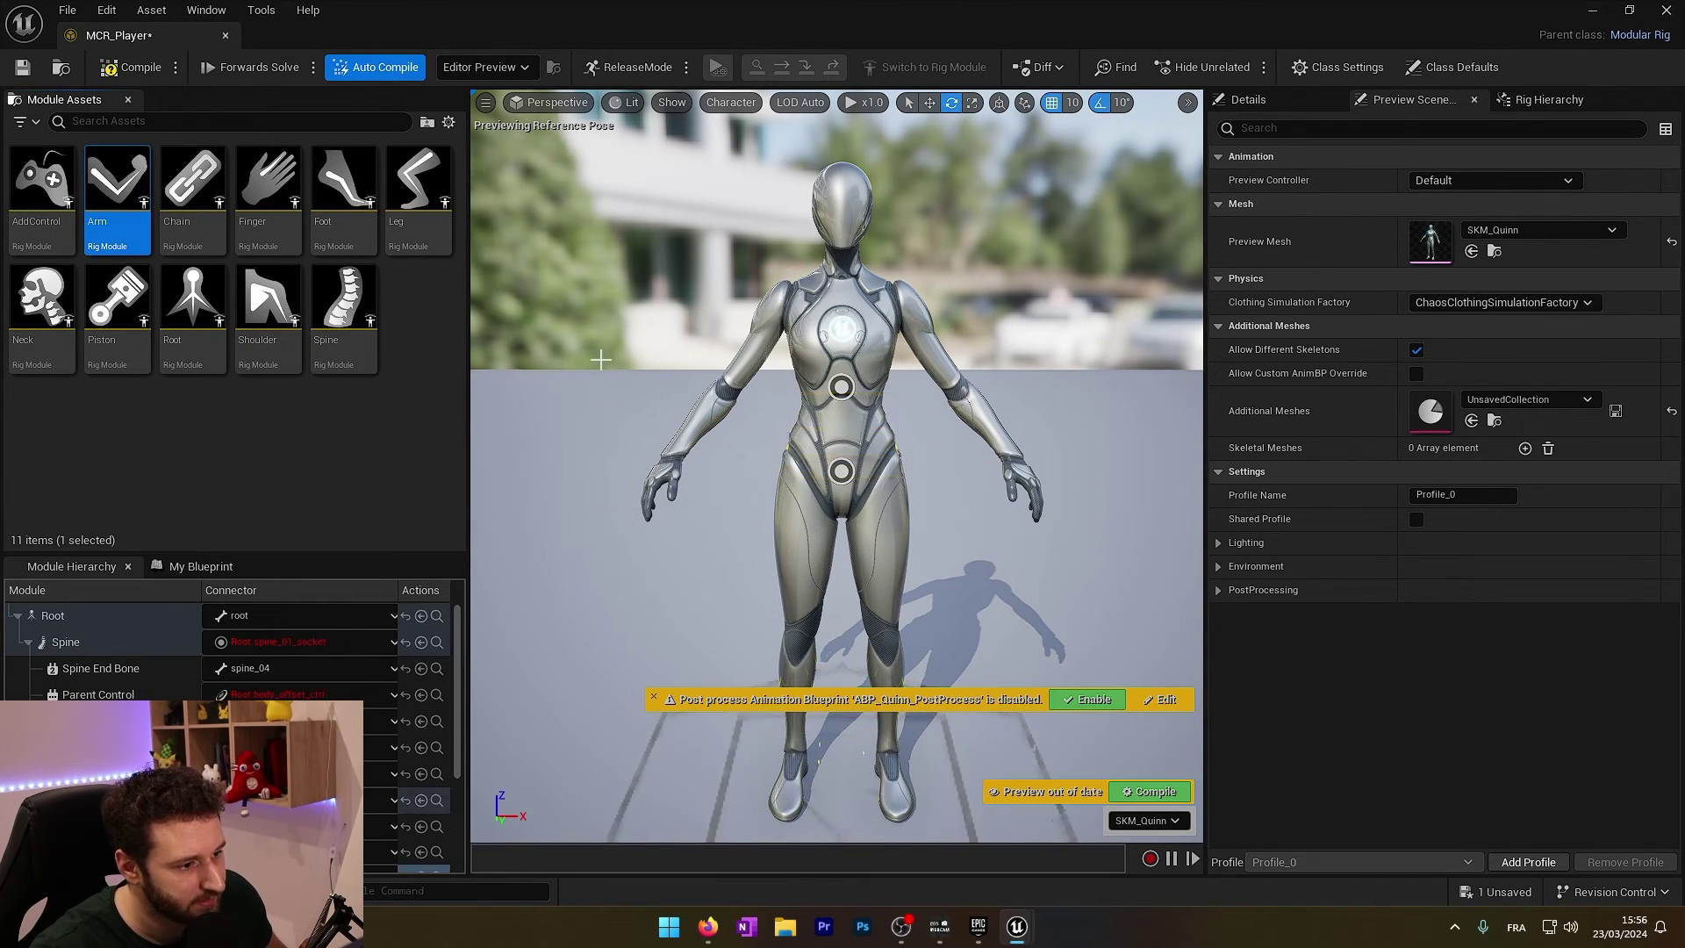
pyautogui.click(132, 68)
pyautogui.click(23, 67)
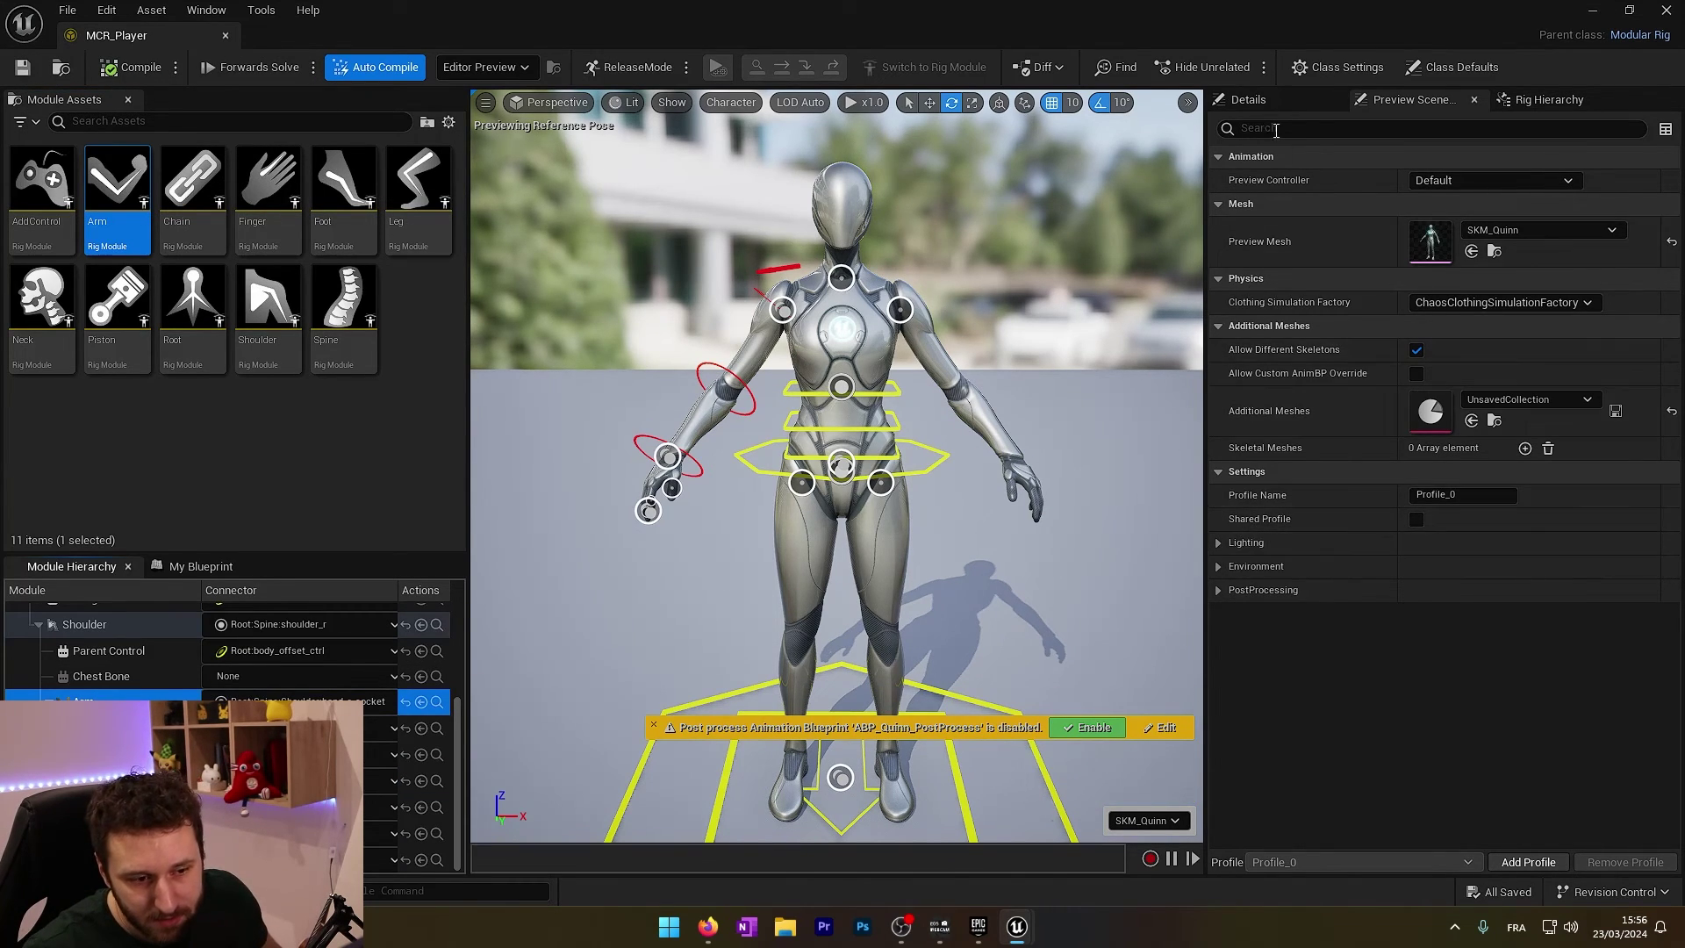
# - Turn on FK IK Default in the reattached Arm module's settings and save the rig
pyautogui.click(1263, 102)
pyautogui.scroll(-5, 1453, 744)
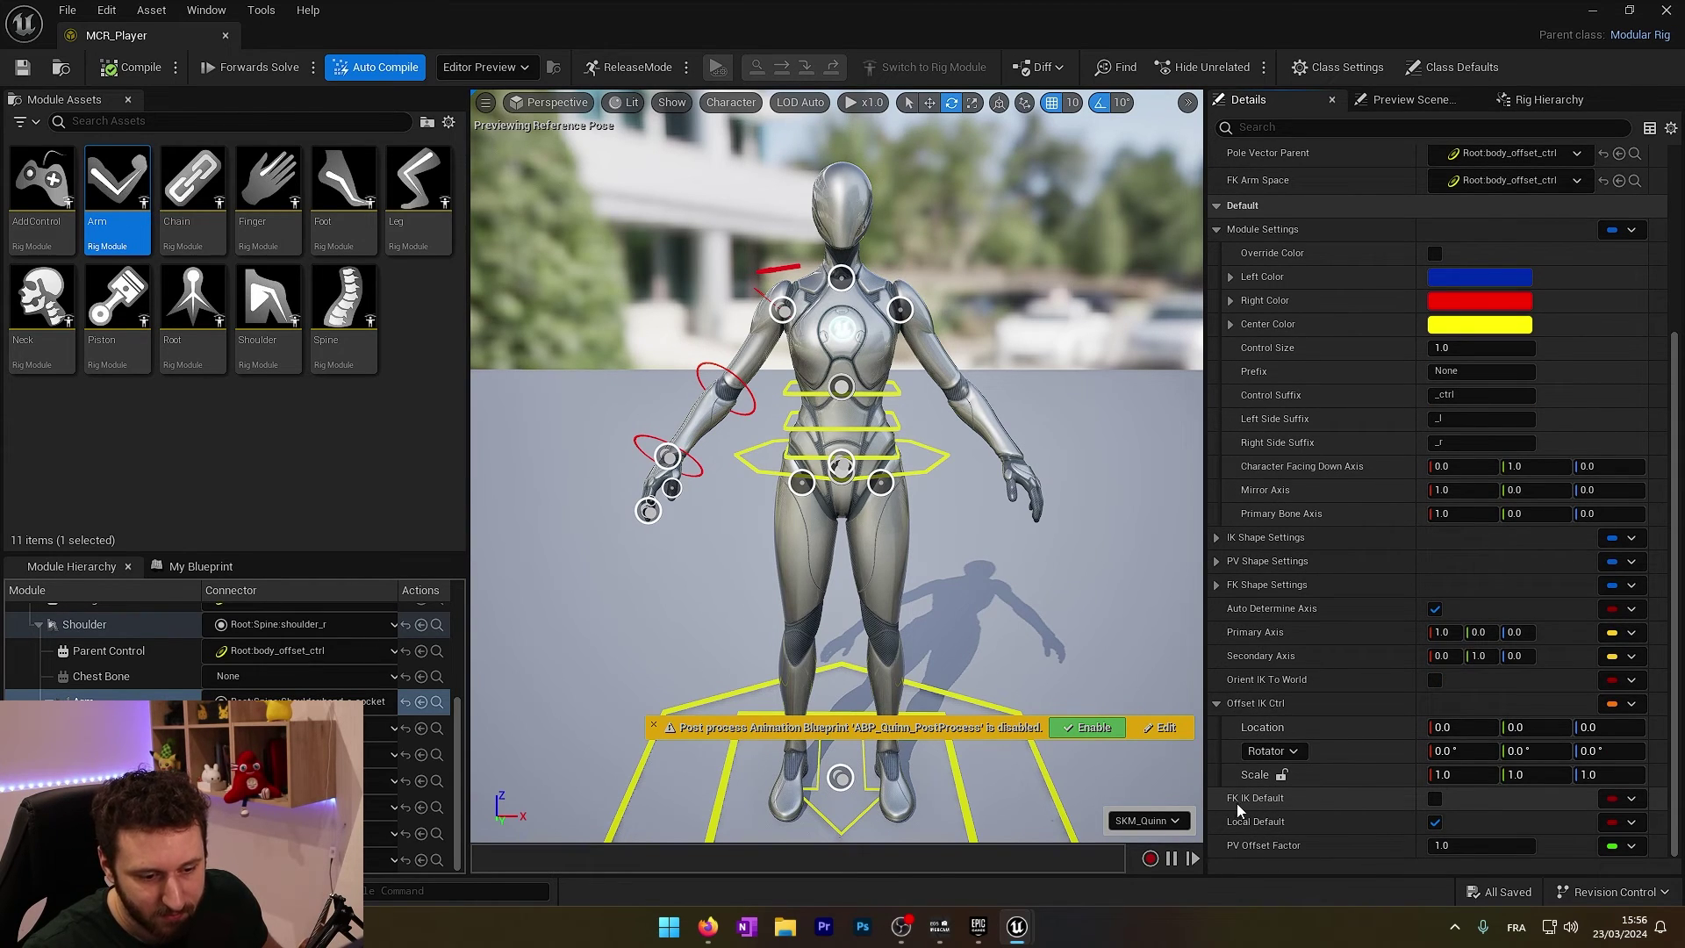
pyautogui.click(1432, 799)
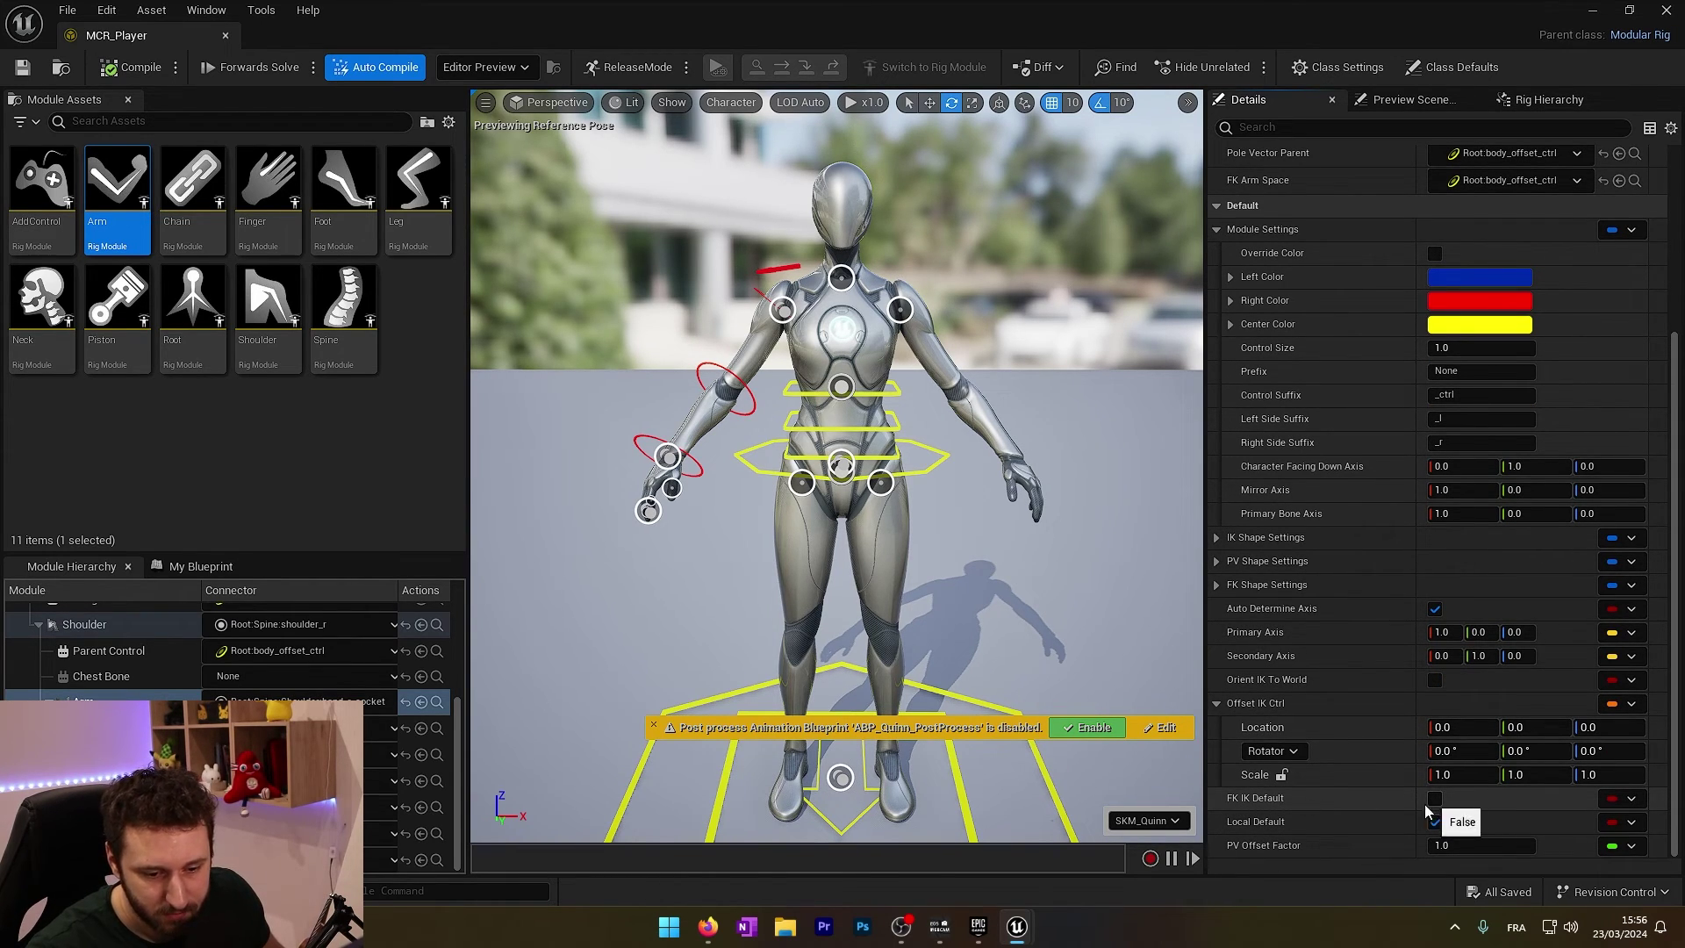
pyautogui.click(24, 70)
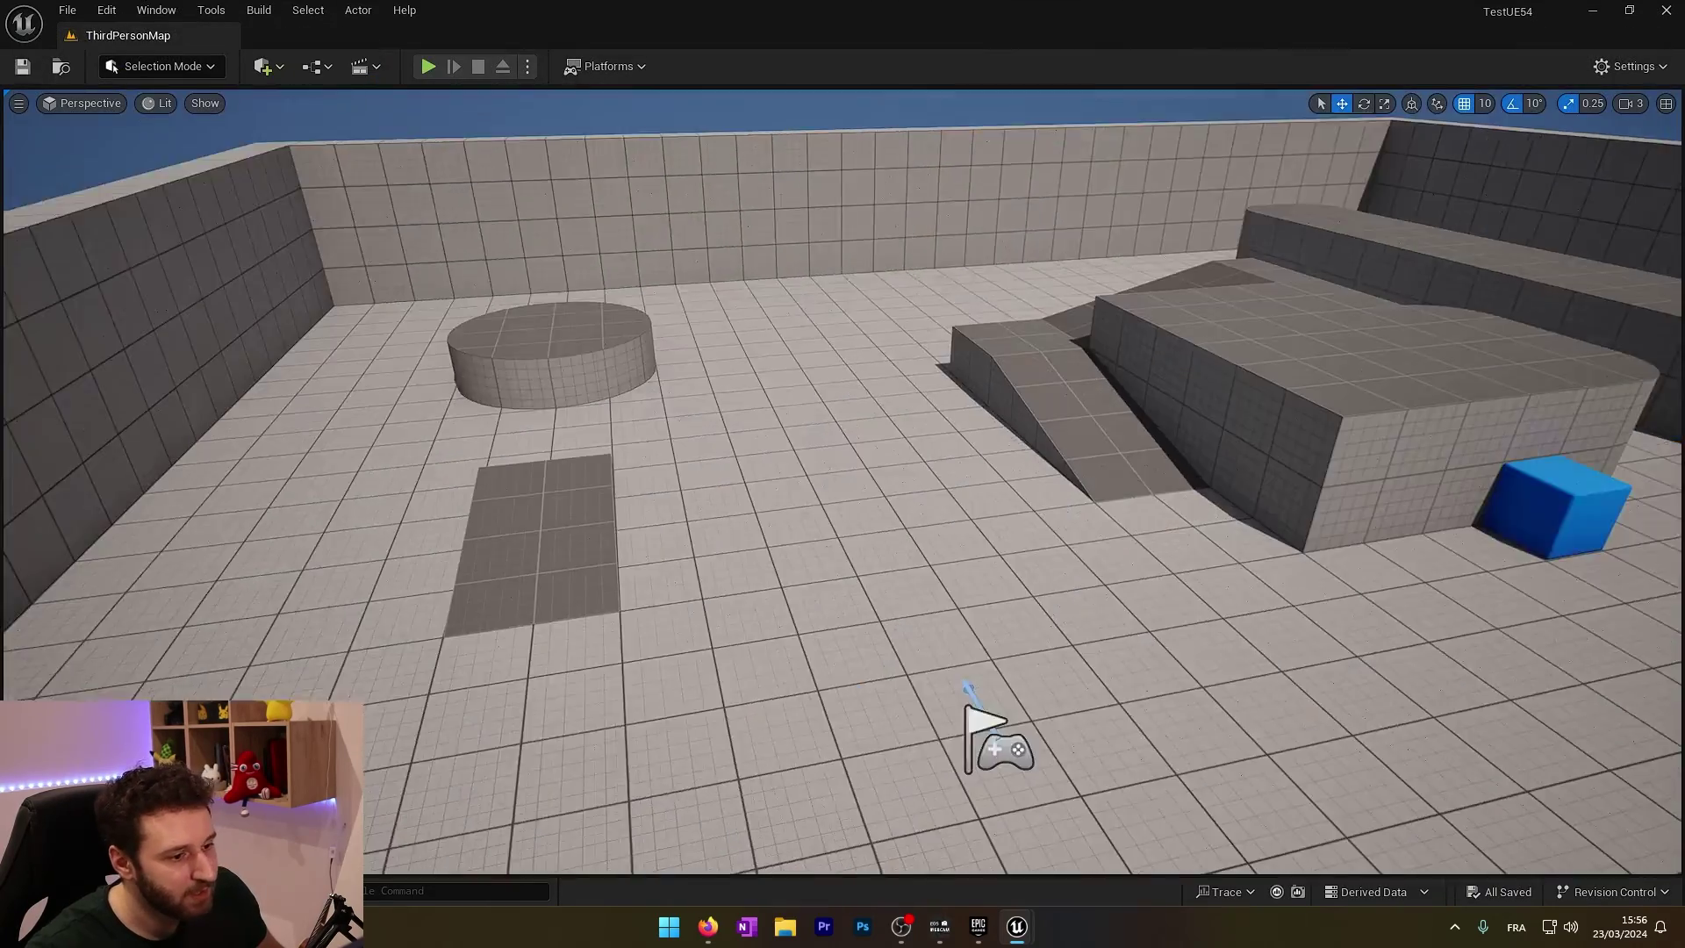
# - Place the MCR_Player rig from the Mannequins Meshes folder onto the floor of ThirdPersonMap
pyautogui.moveTo(984, 725); pyautogui.dragTo(984, 725, button='right')
pyautogui.moveTo(1043, 552); pyautogui.dragTo(1043, 551, button='right')
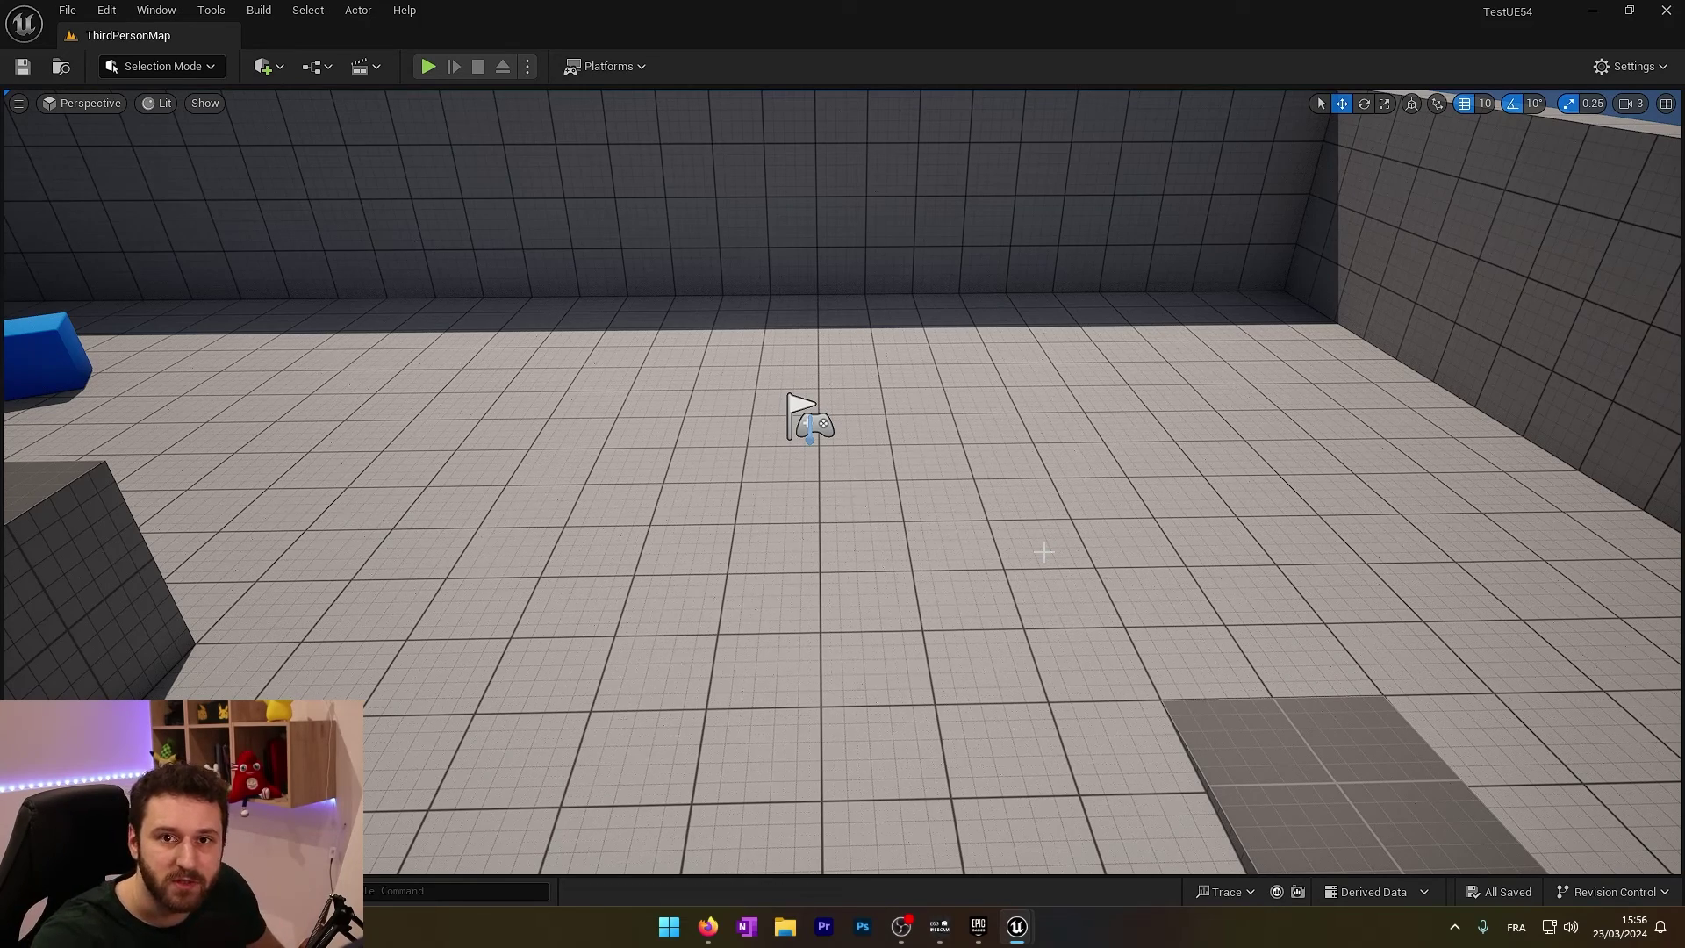
pyautogui.hotkey('ctrl', 'space')
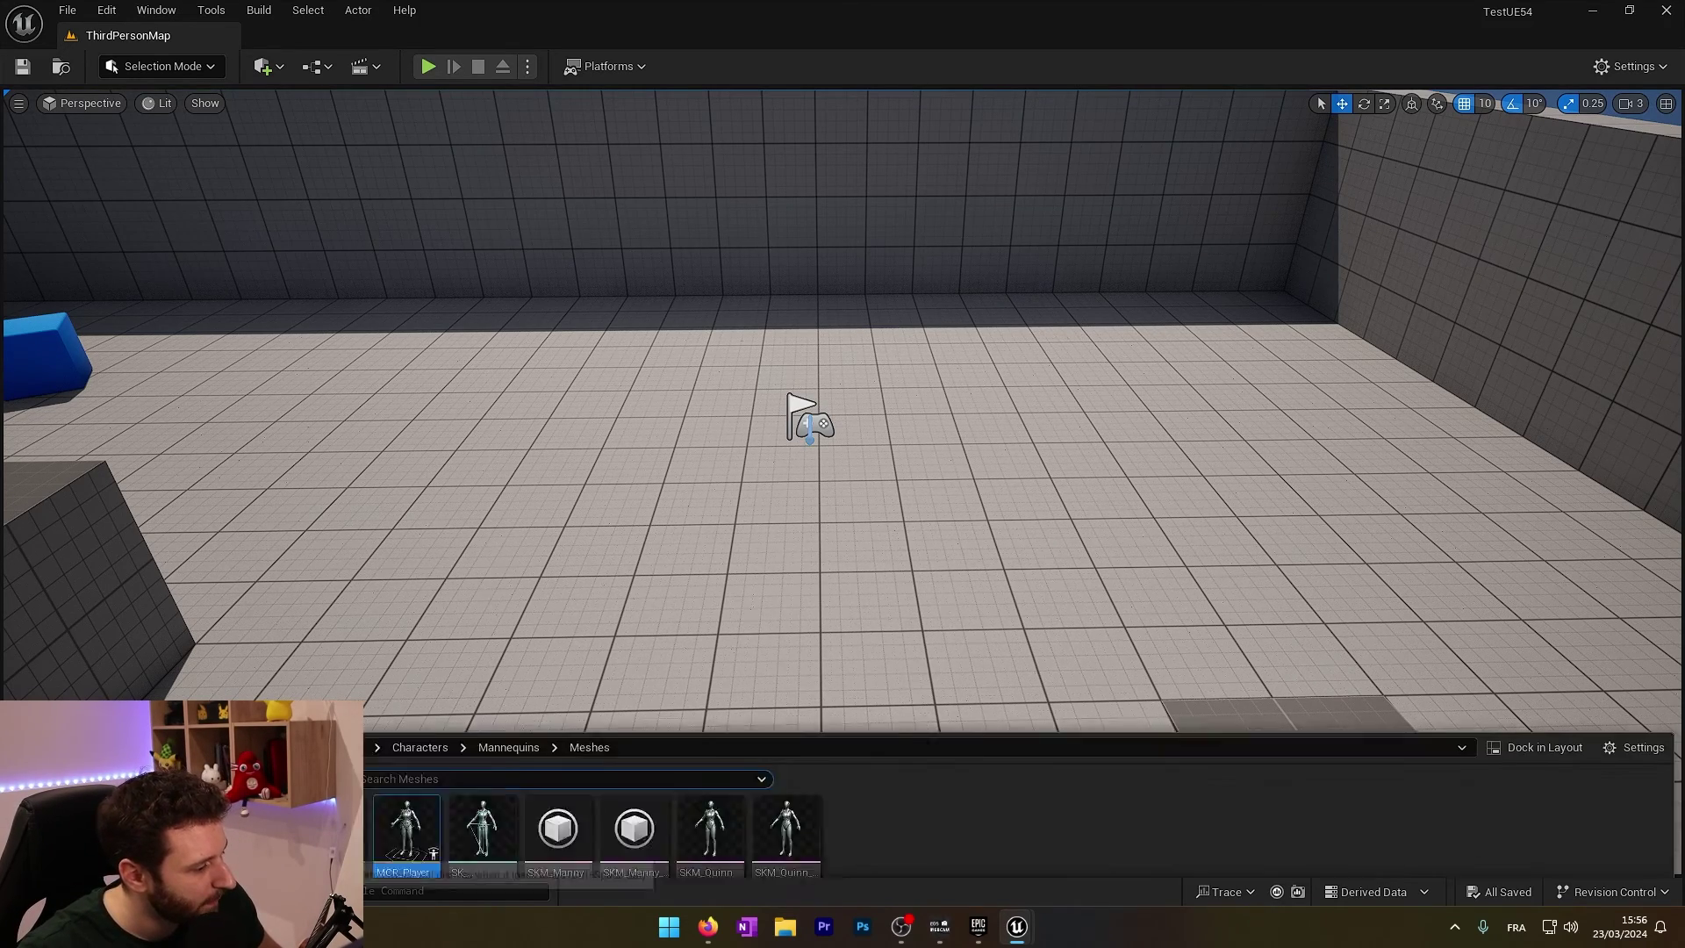
pyautogui.moveTo(511, 427); pyautogui.dragTo(904, 616)
# - Lower the viewport camera speed to 0.1 and bring the placed mannequin into close view
pyautogui.moveTo(638, 320); pyautogui.dragTo(973, 263, button='right')
pyautogui.click(1226, 104)
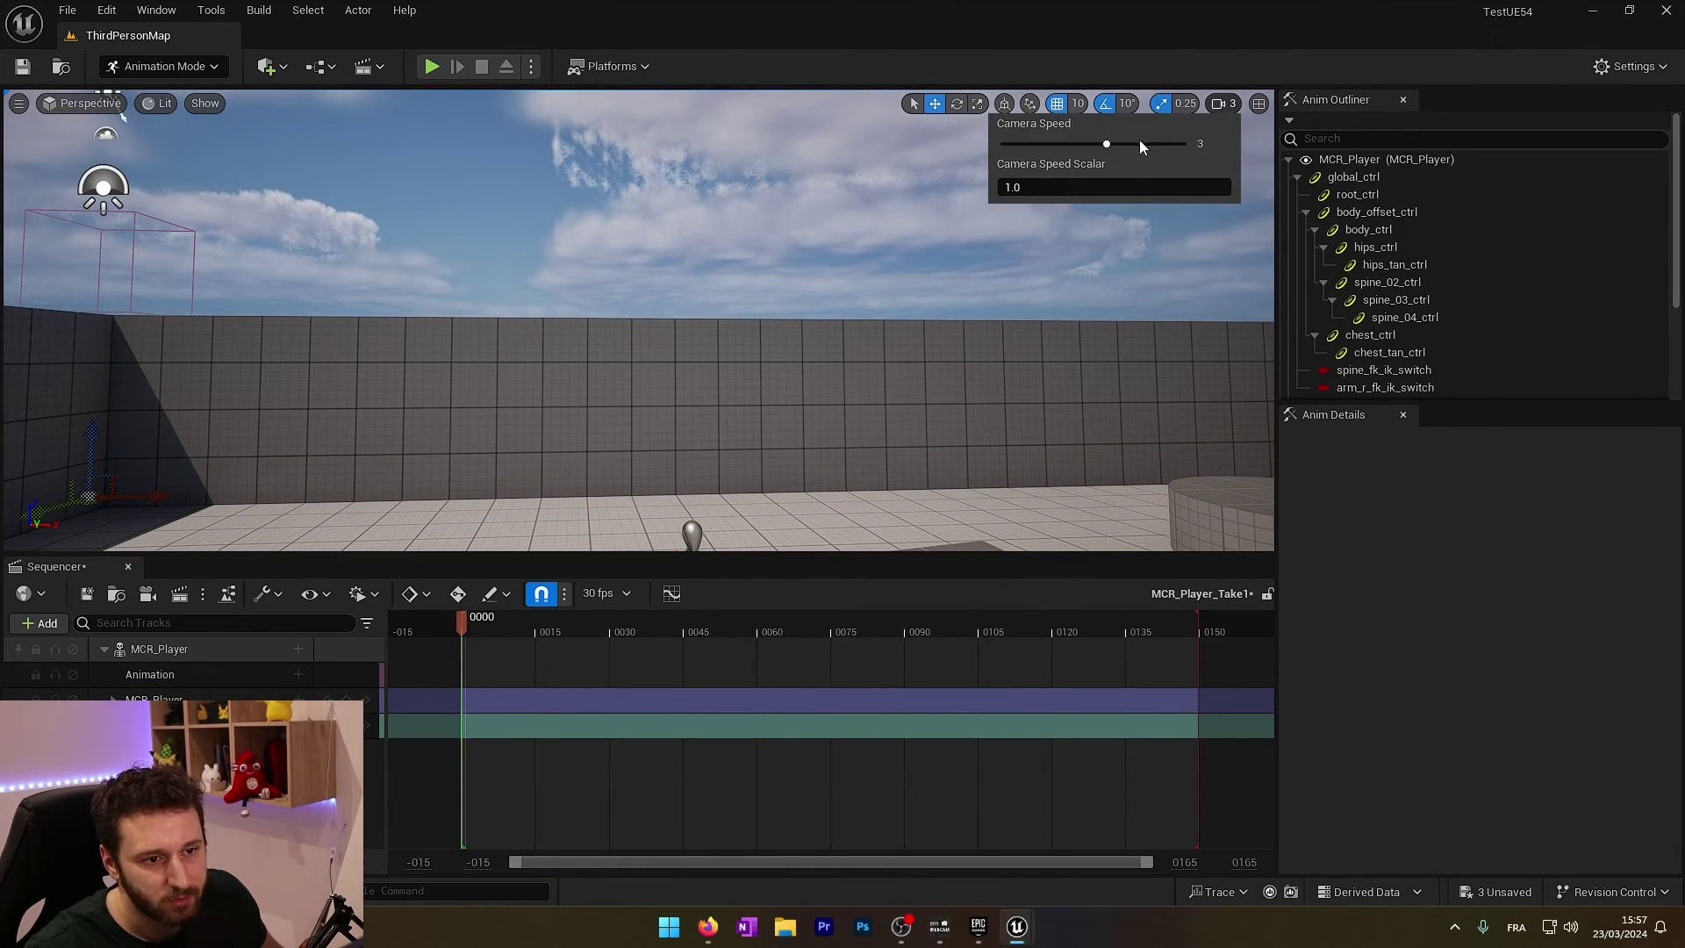
pyautogui.moveTo(1084, 148); pyautogui.dragTo(1033, 148)
pyautogui.moveTo(948, 307); pyautogui.dragTo(1009, 452, button='right')
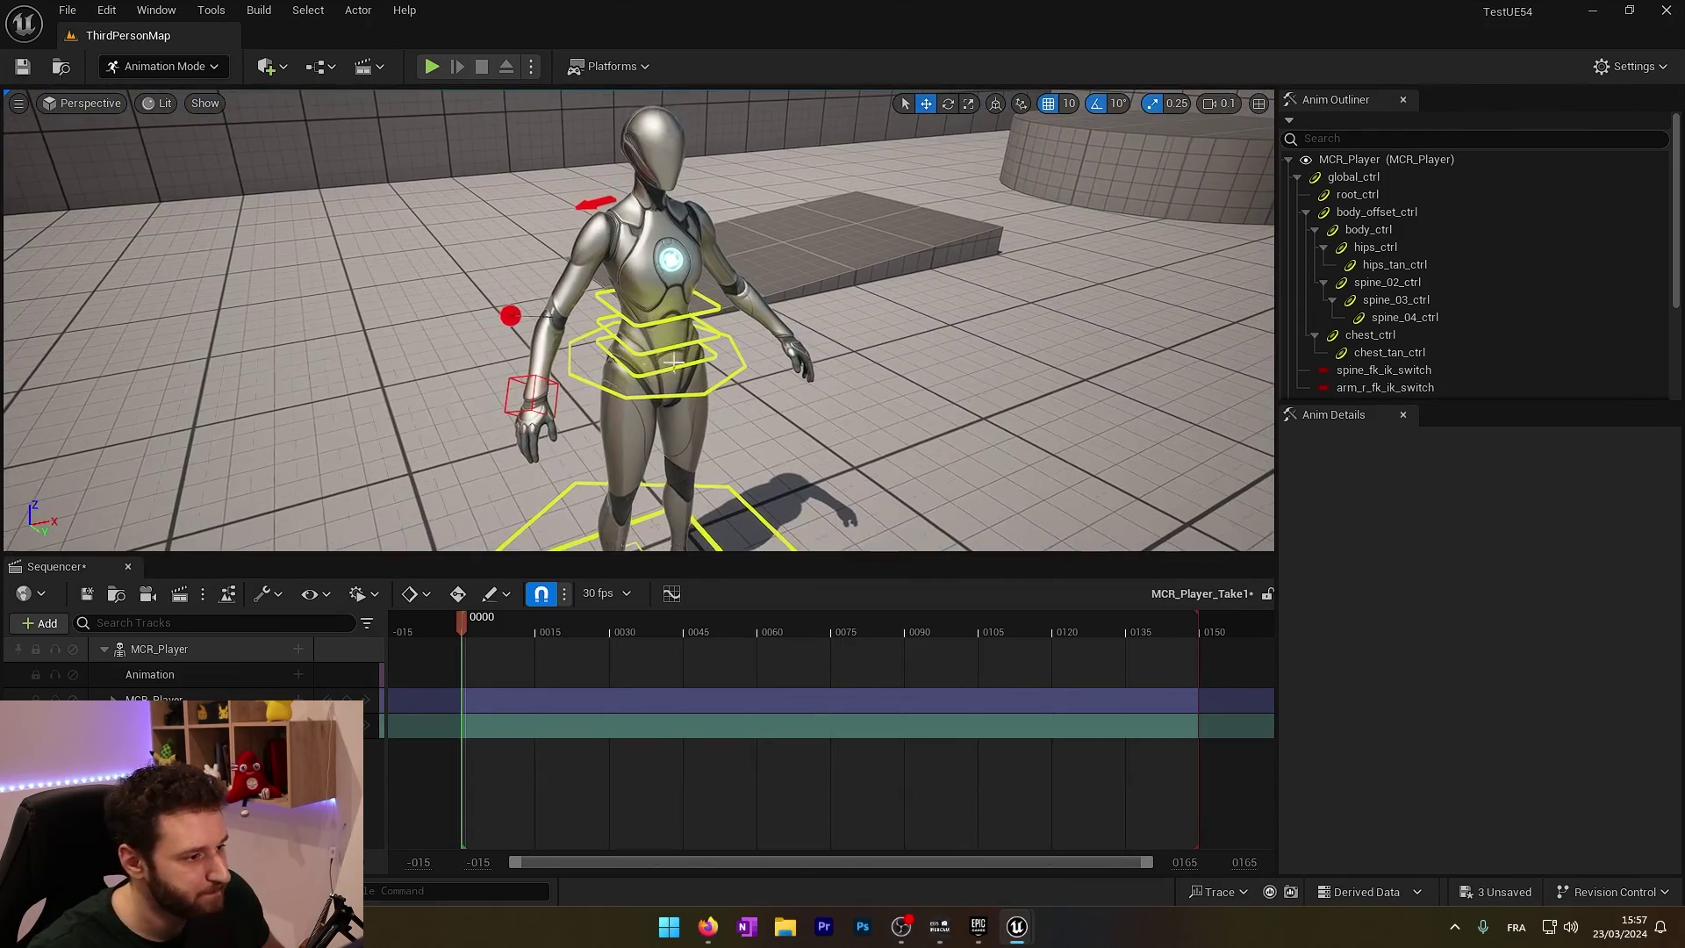
# - Move the mannequin's right hand control 40 units on Z and rotate it -30° on Y
pyautogui.click(556, 387)
pyautogui.moveTo(559, 398); pyautogui.dragTo(753, 351)
pyautogui.click(948, 103)
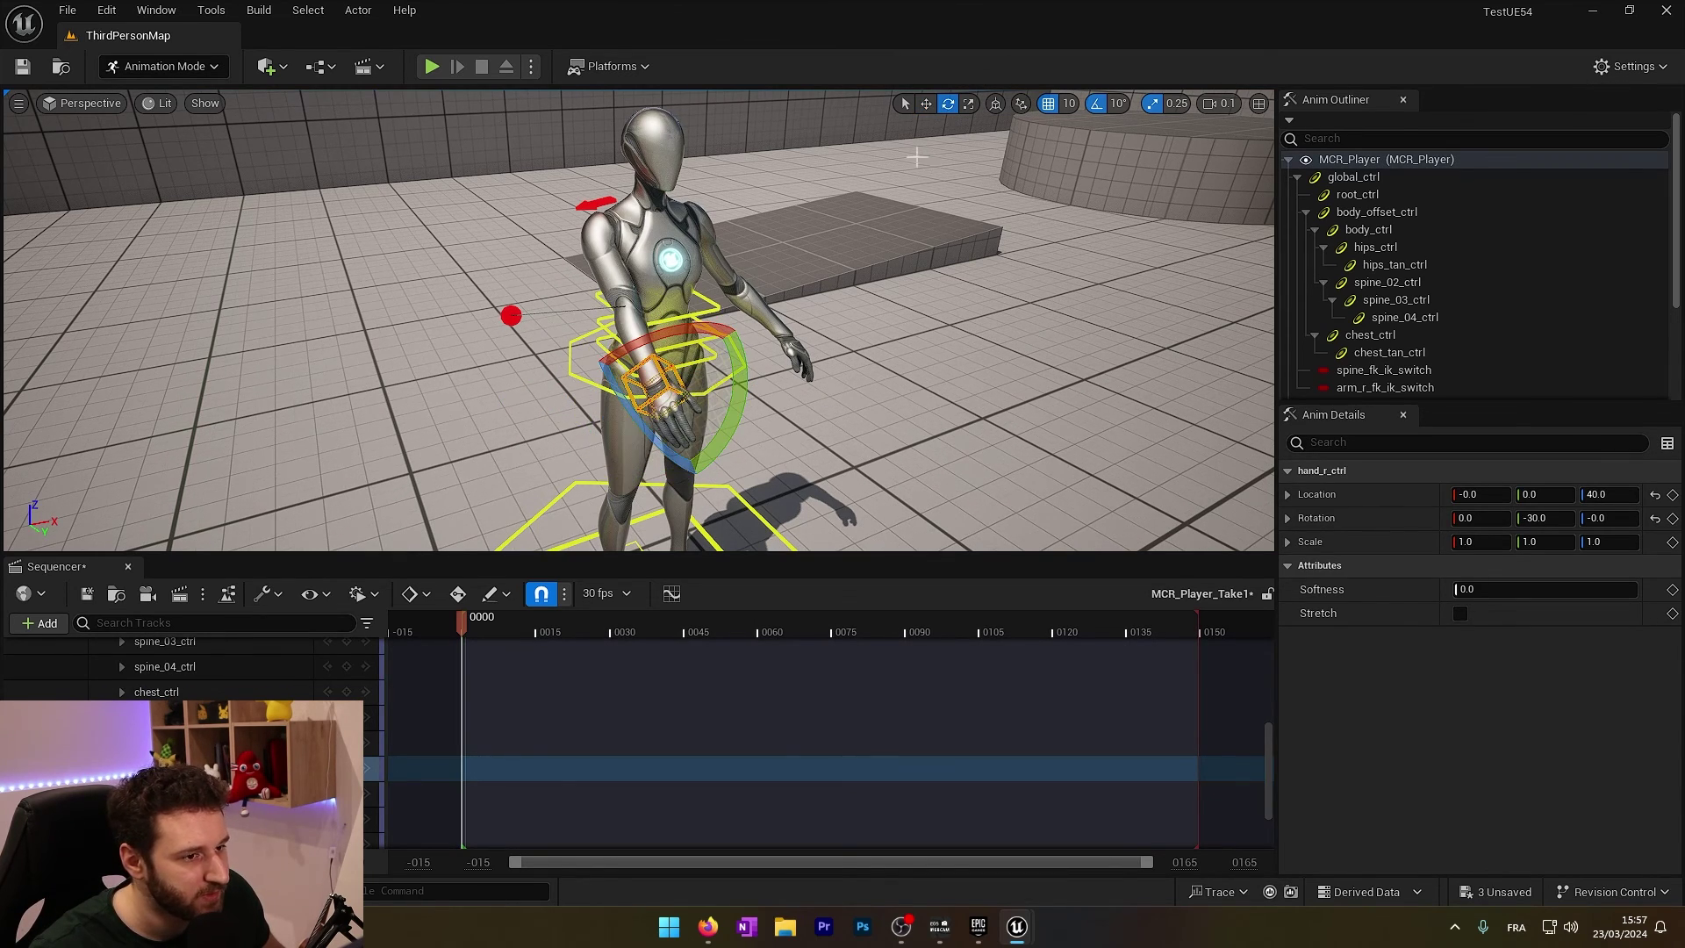
# - Raise the mannequin's right forearm across the body by moving the right hand control and rotating it to -80° on Y
pyautogui.click(925, 104)
pyautogui.moveTo(633, 335); pyautogui.dragTo(597, 282)
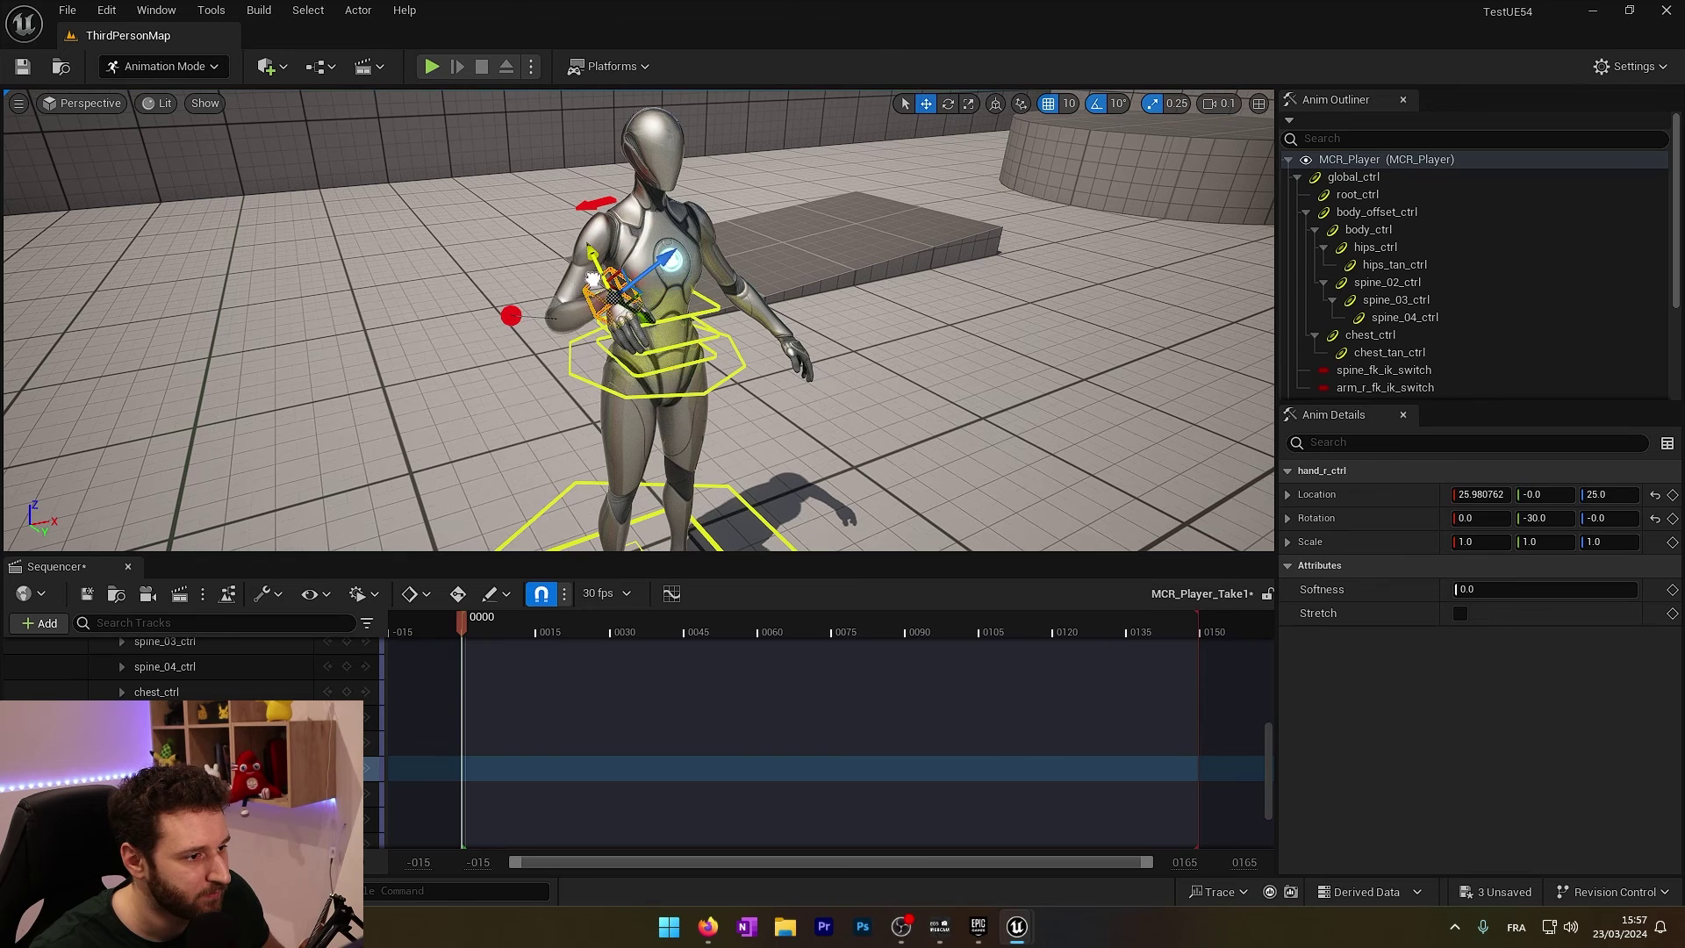
pyautogui.click(948, 103)
pyautogui.moveTo(712, 306); pyautogui.dragTo(721, 306)
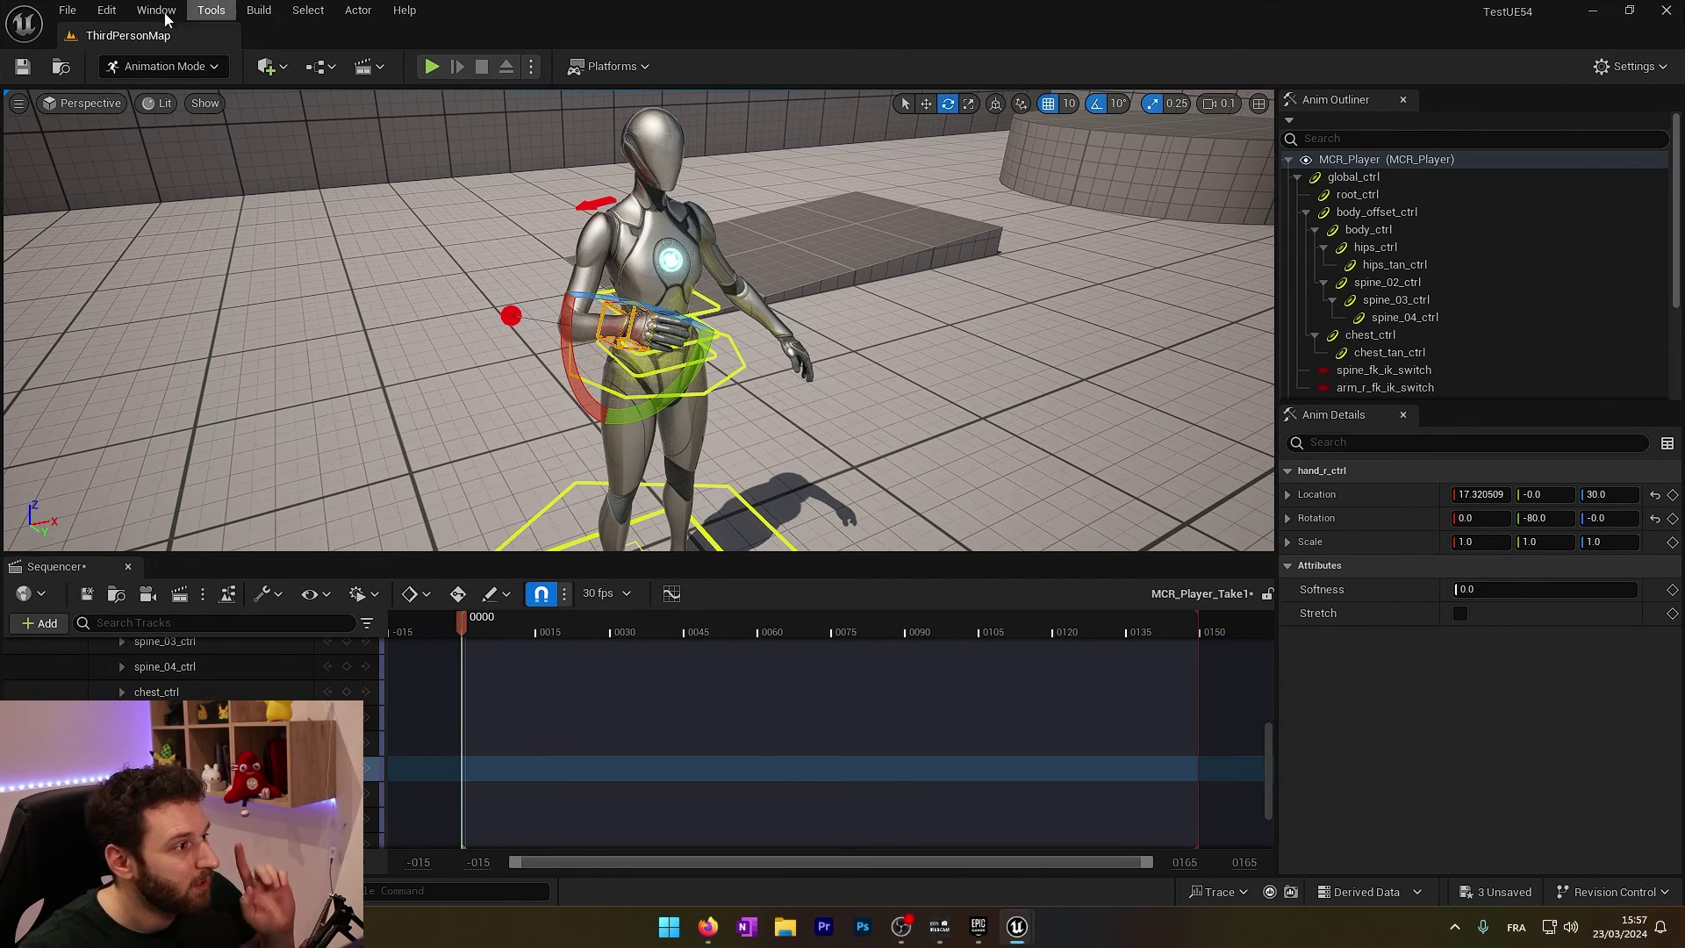
# - Switch the editor from Animation to Selection mode to view the posed mannequin without its rig controls
pyautogui.click(164, 66)
pyautogui.click(768, 275)
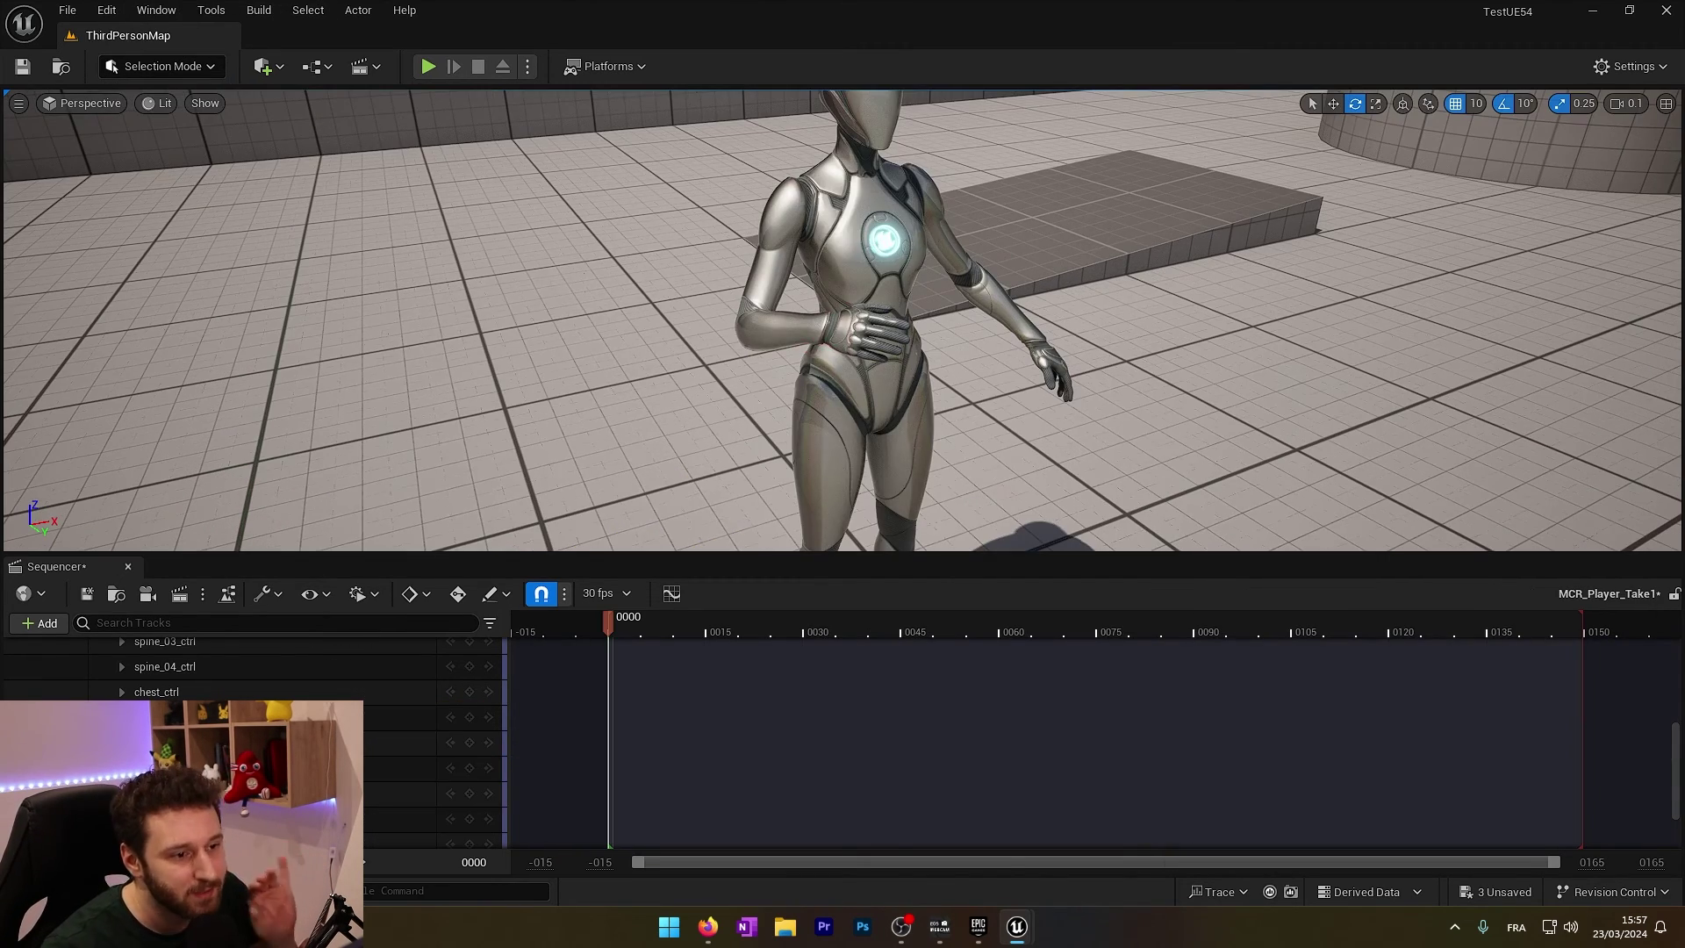
pyautogui.click(873, 311)
pyautogui.scroll(-3, 873, 311)
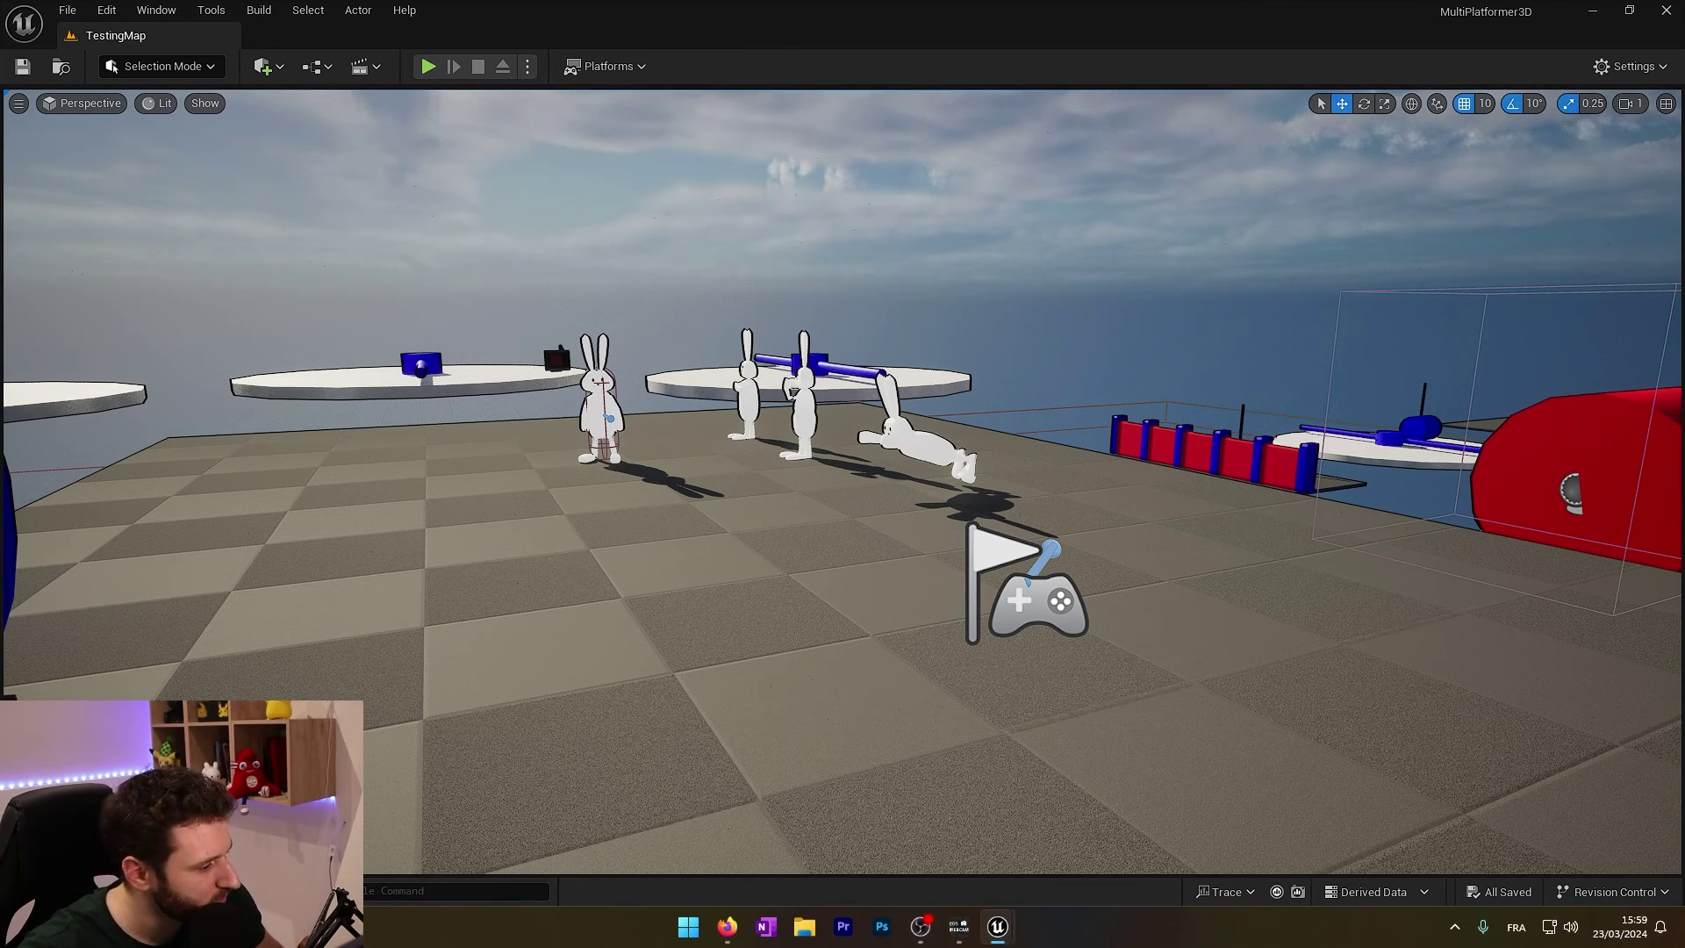
# - Browse the MultiPlatformer3D project's content to the PlayerBunnyRig folder inside Meshs
pyautogui.hotkey('ctrl', 'space')
pyautogui.scroll(-1, 131, 669)
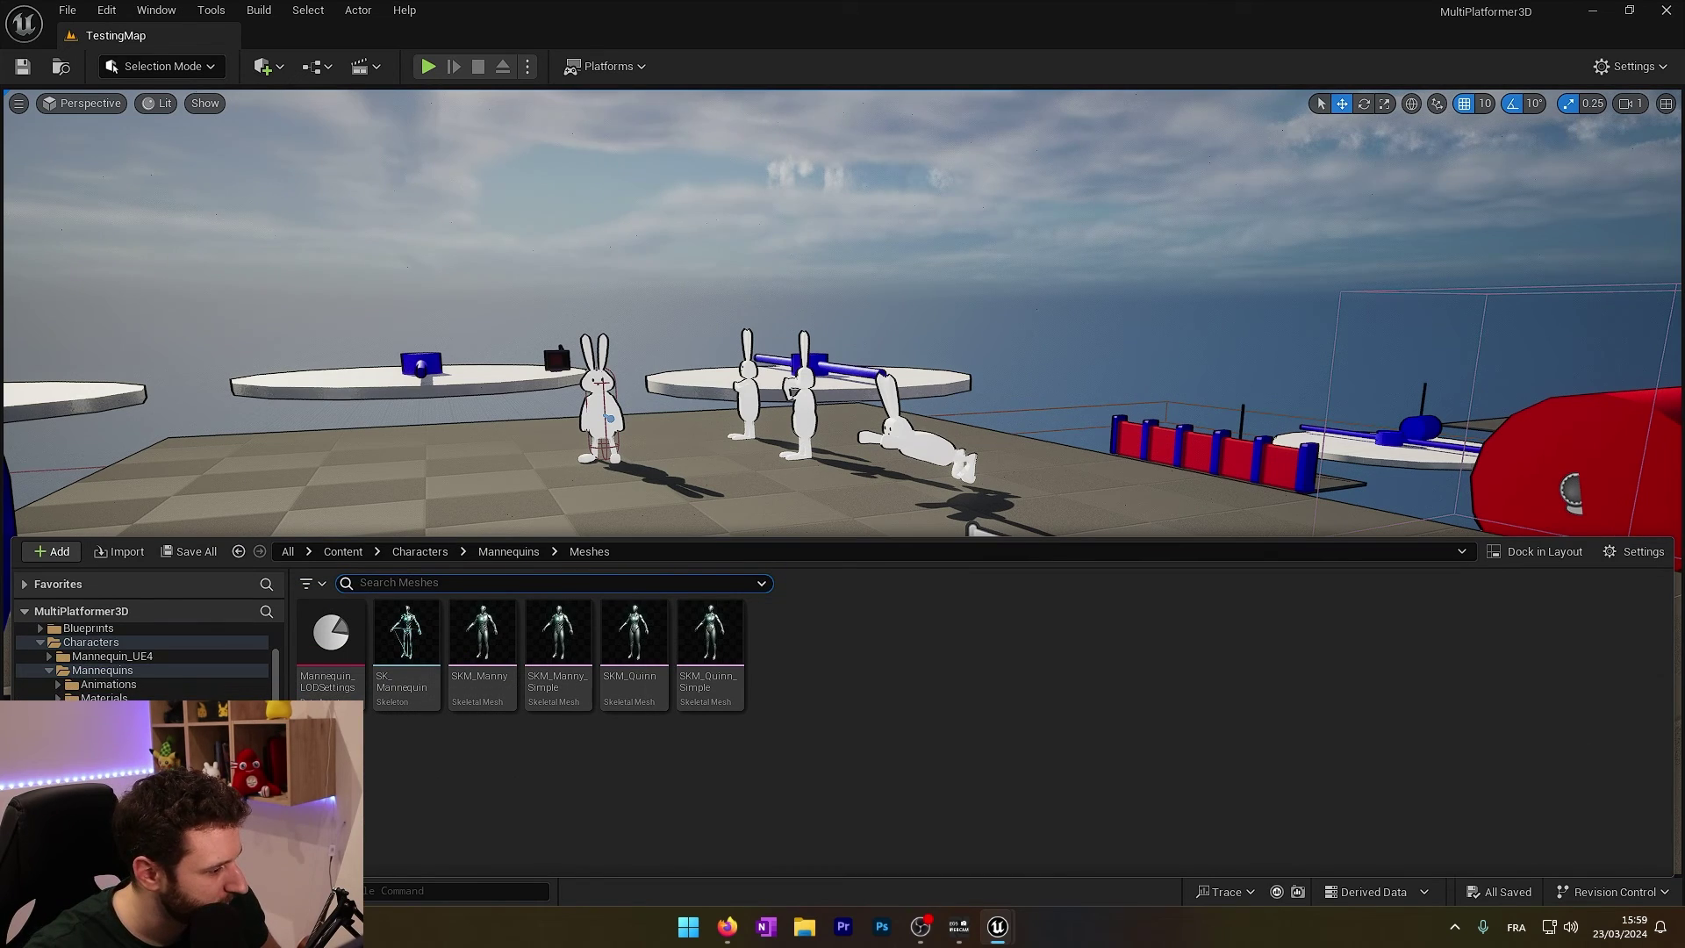
pyautogui.click(47, 672)
pyautogui.click(80, 760)
pyautogui.click(81, 774)
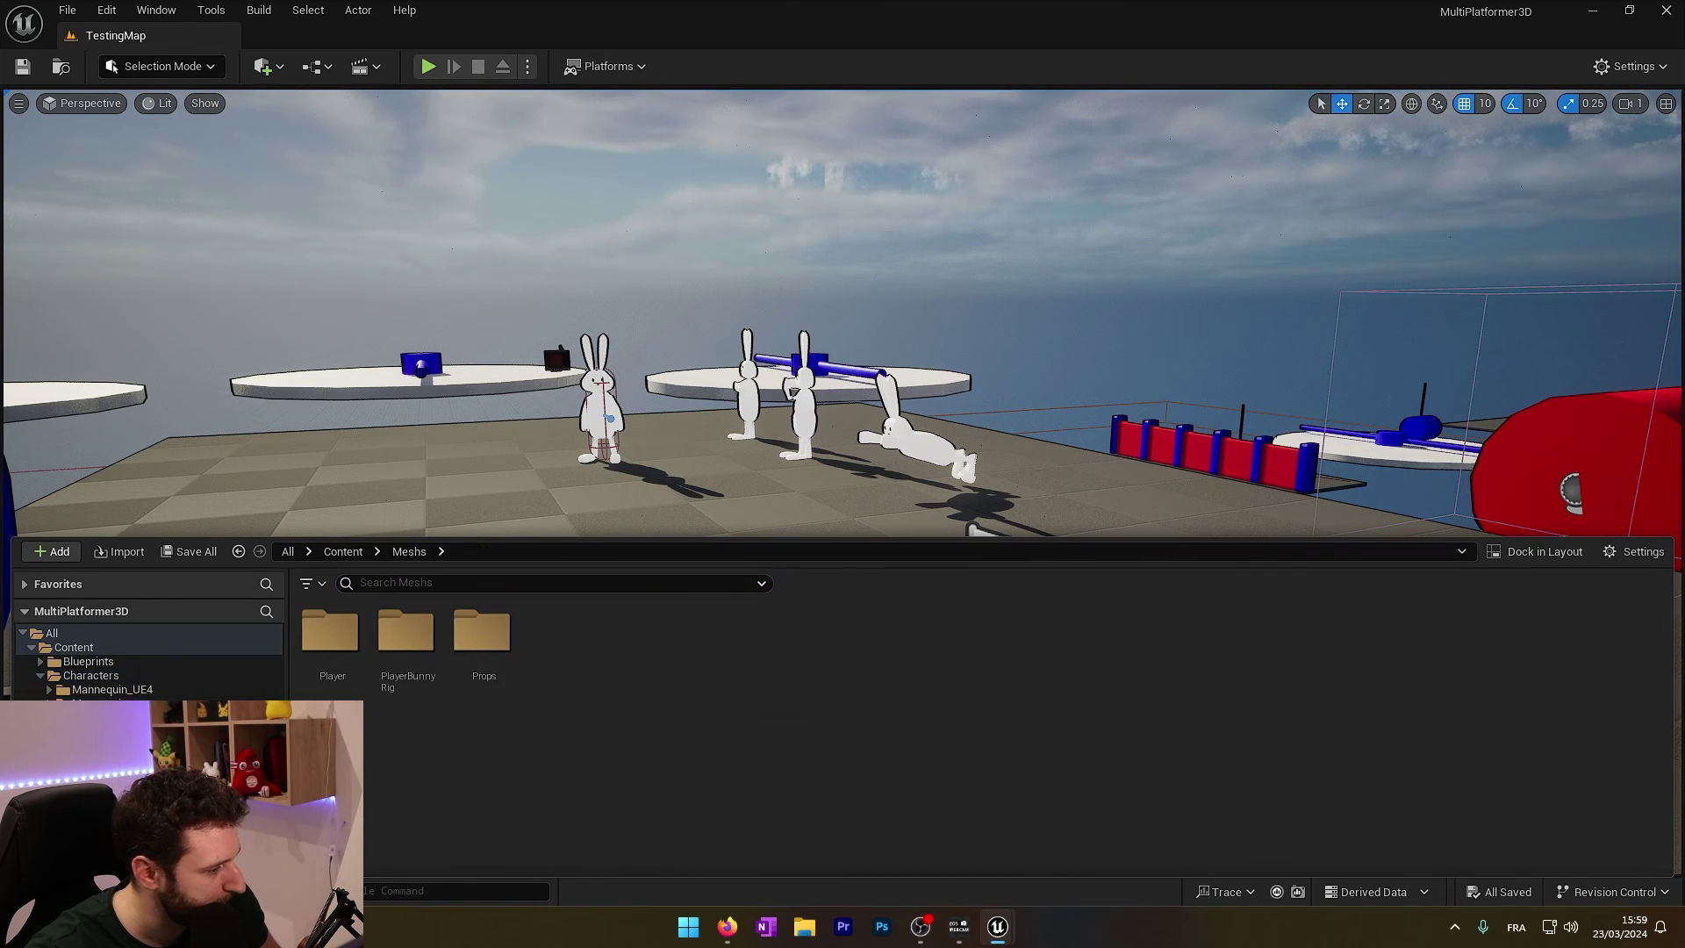
pyautogui.click(423, 640)
pyautogui.doubleClick(397, 646)
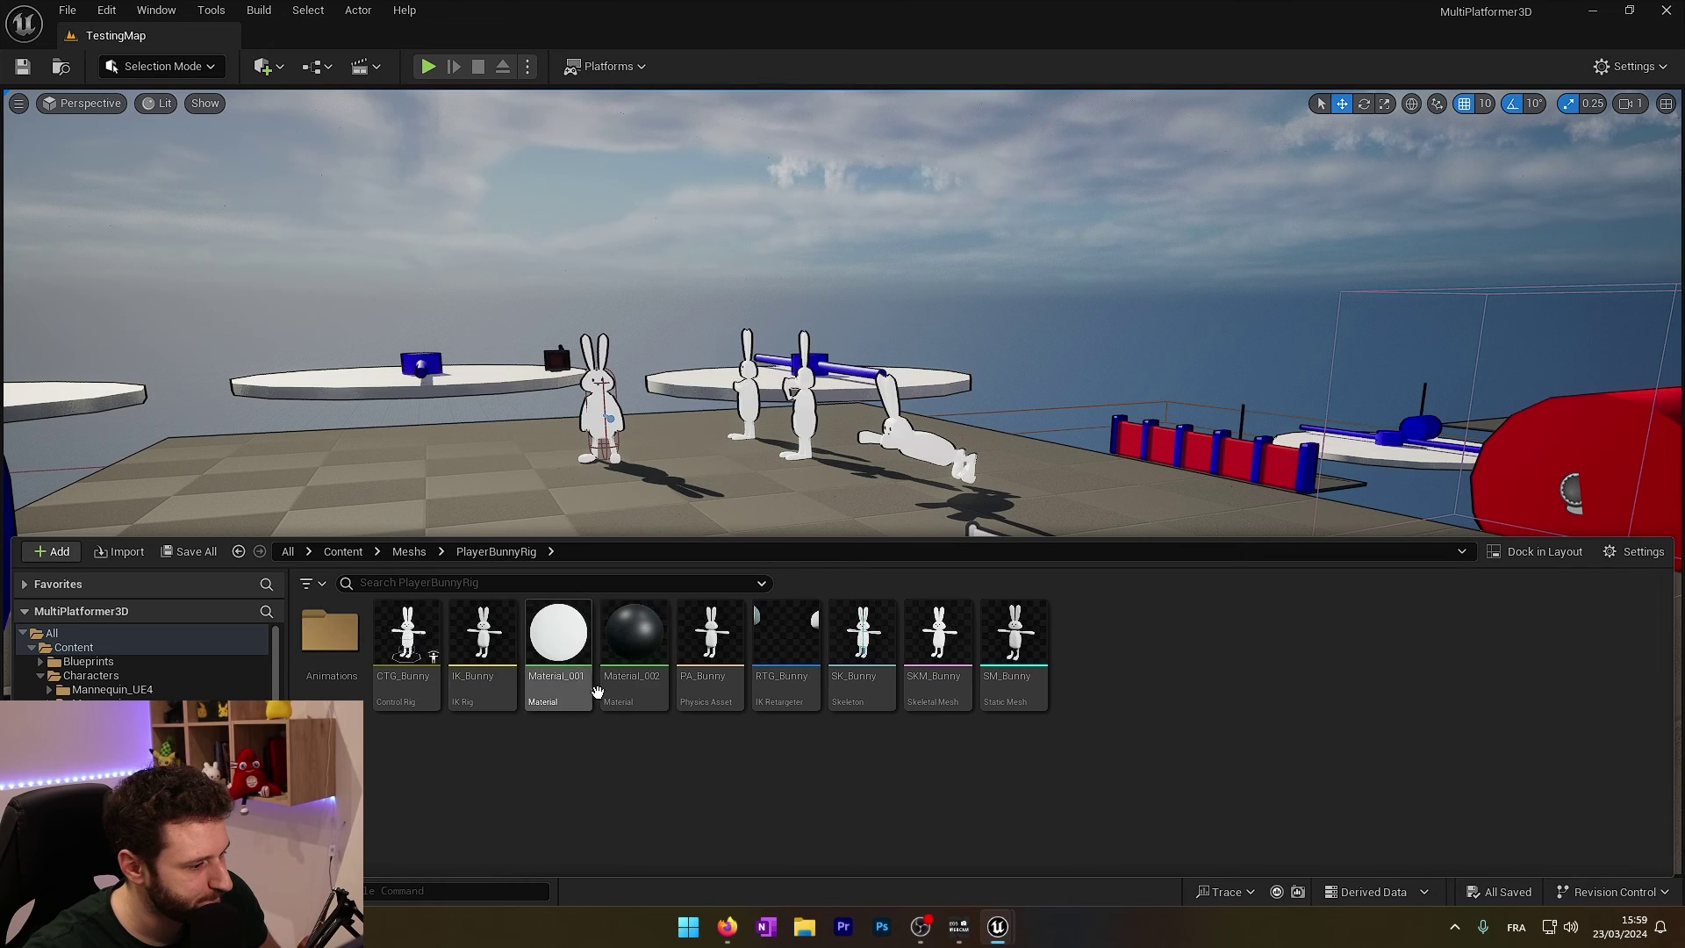
# - Open the CTG_Bunny control rig, examine the node chain in its Forwards Solve graph, and close it
pyautogui.click(406, 638)
pyautogui.doubleClick(407, 638)
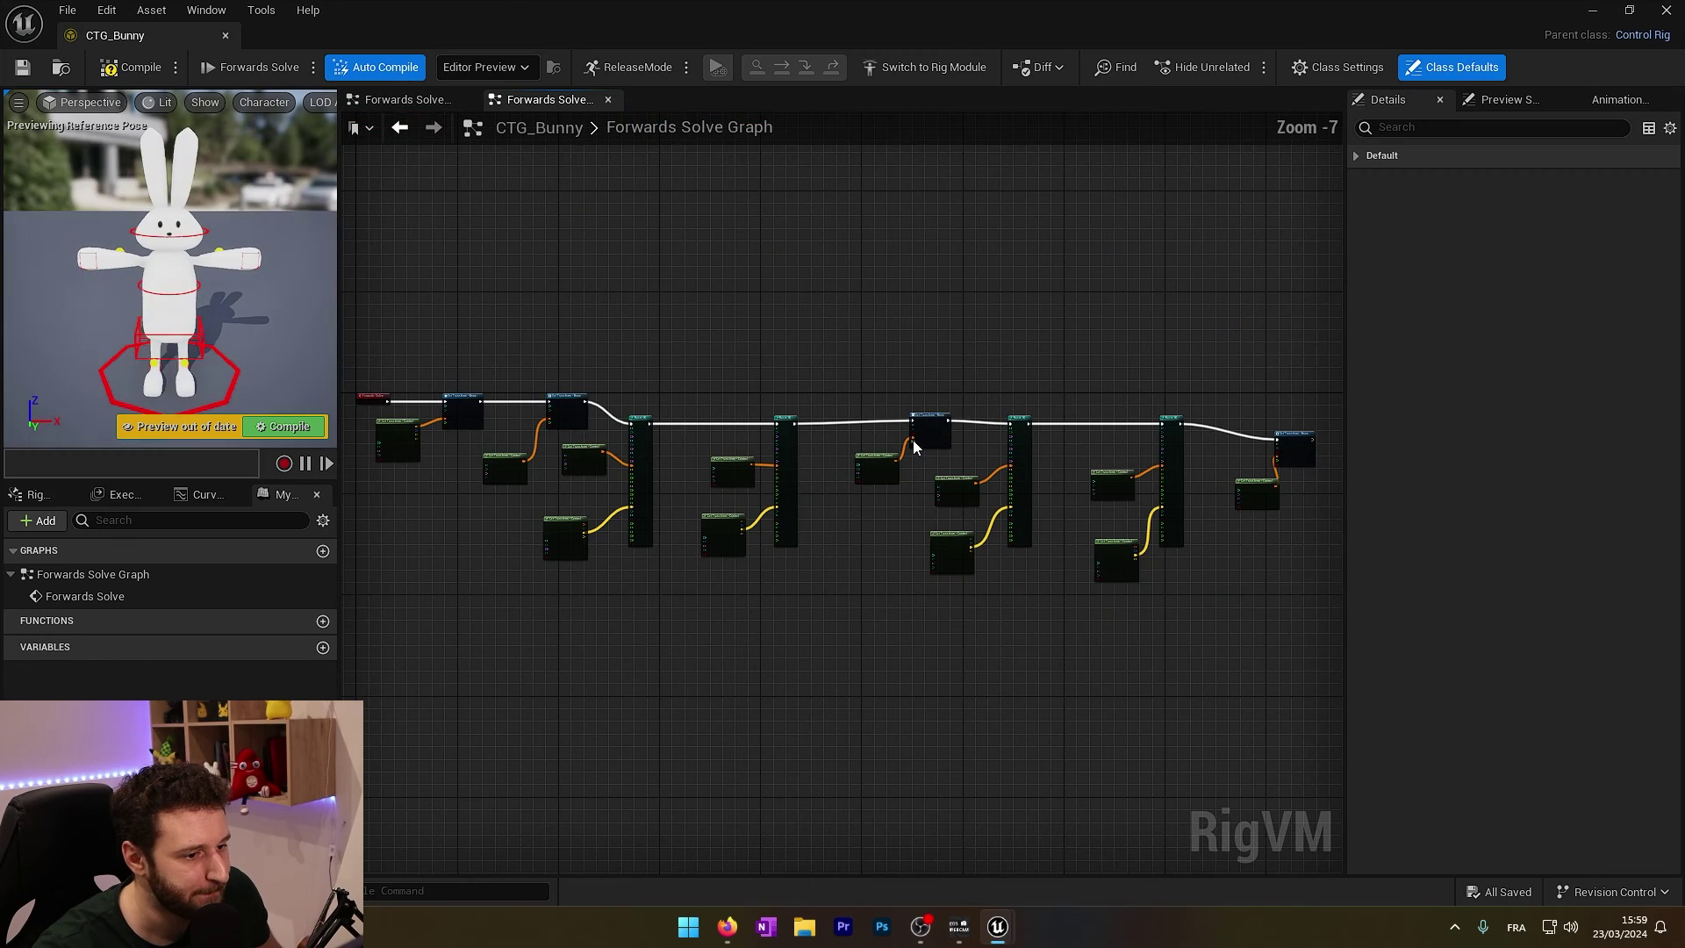
pyautogui.scroll(6, 562, 409)
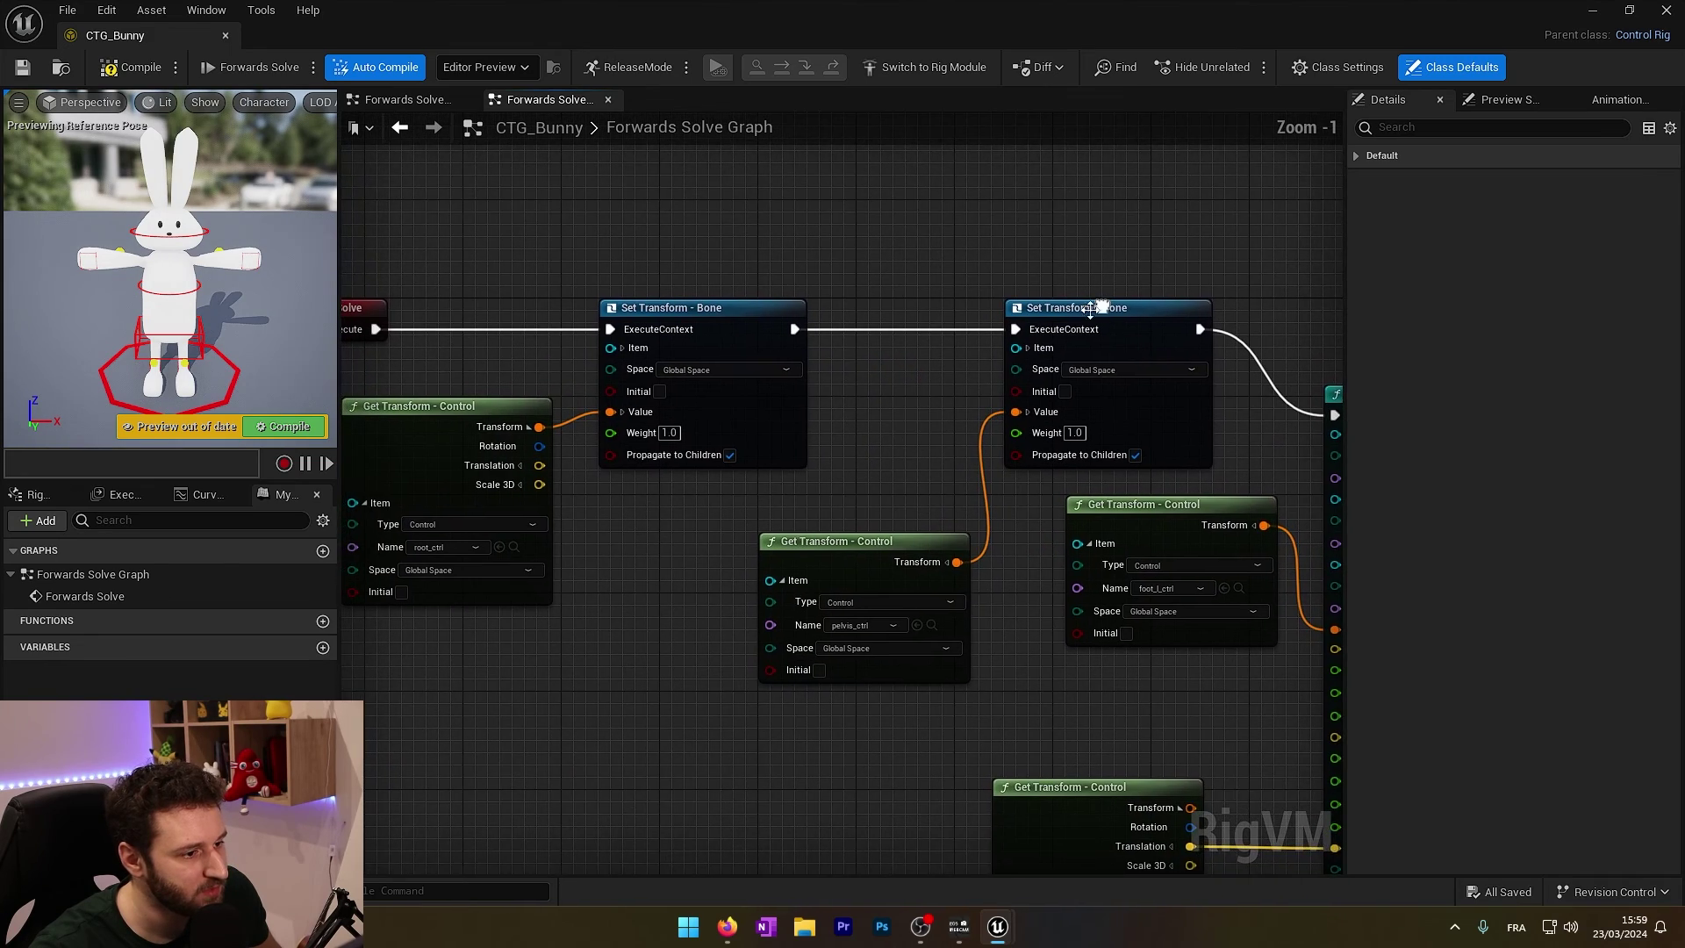
pyautogui.scroll(-6, 1044, 336)
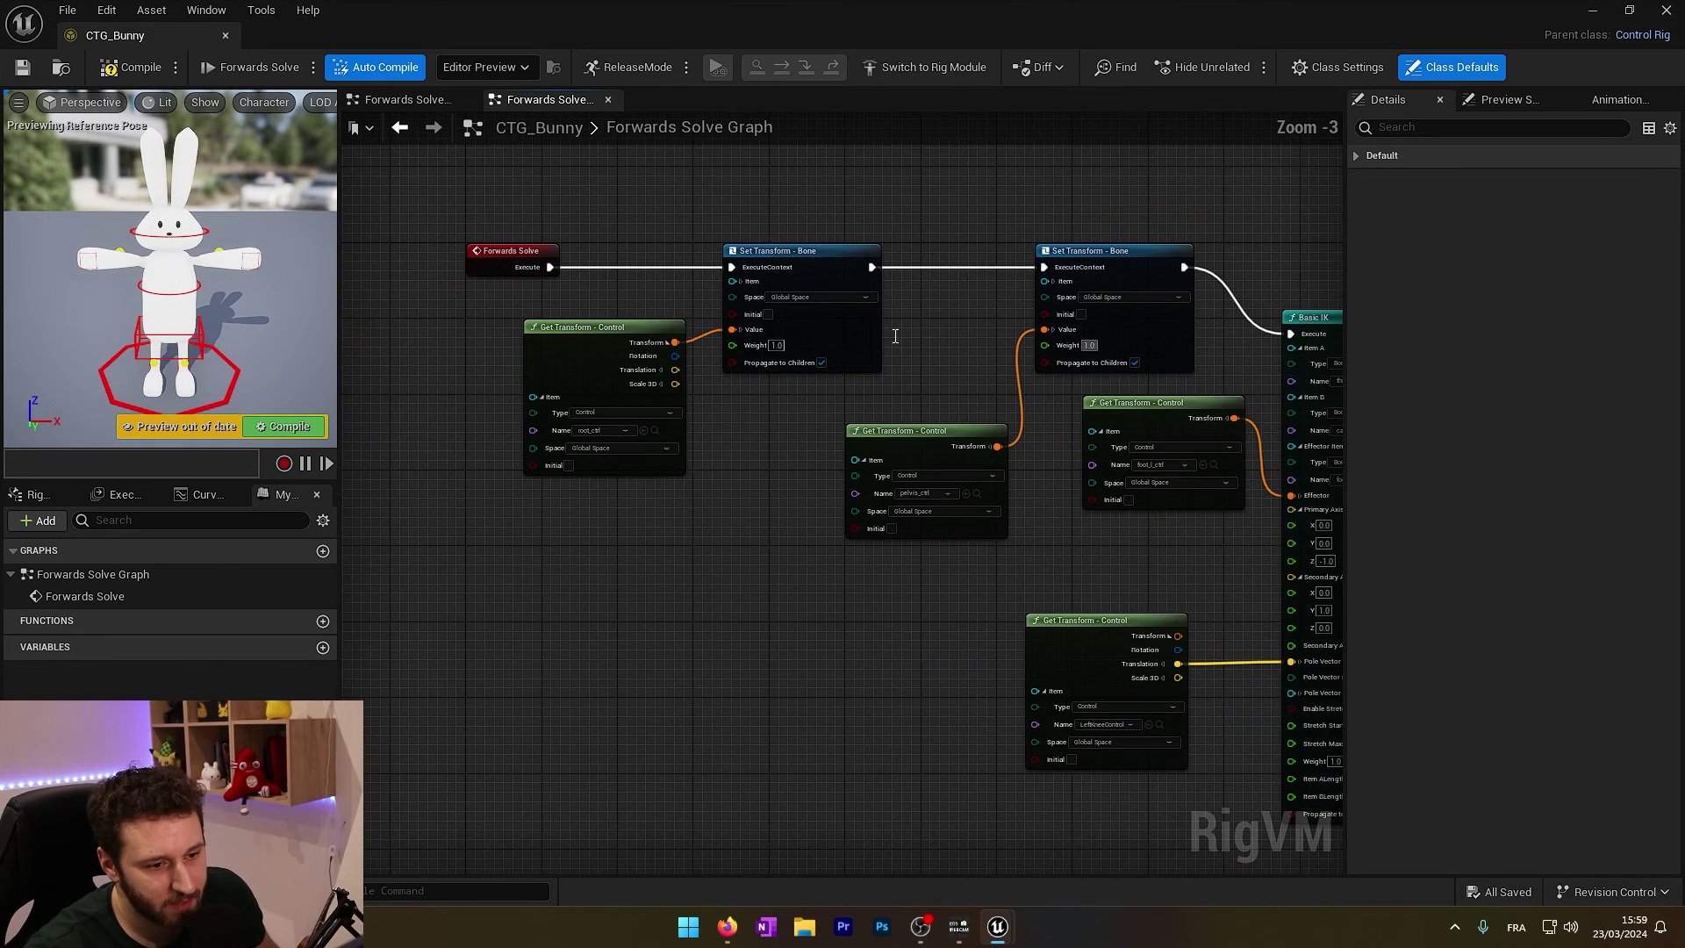
pyautogui.moveTo(981, 377); pyautogui.dragTo(1135, 412, button='right')
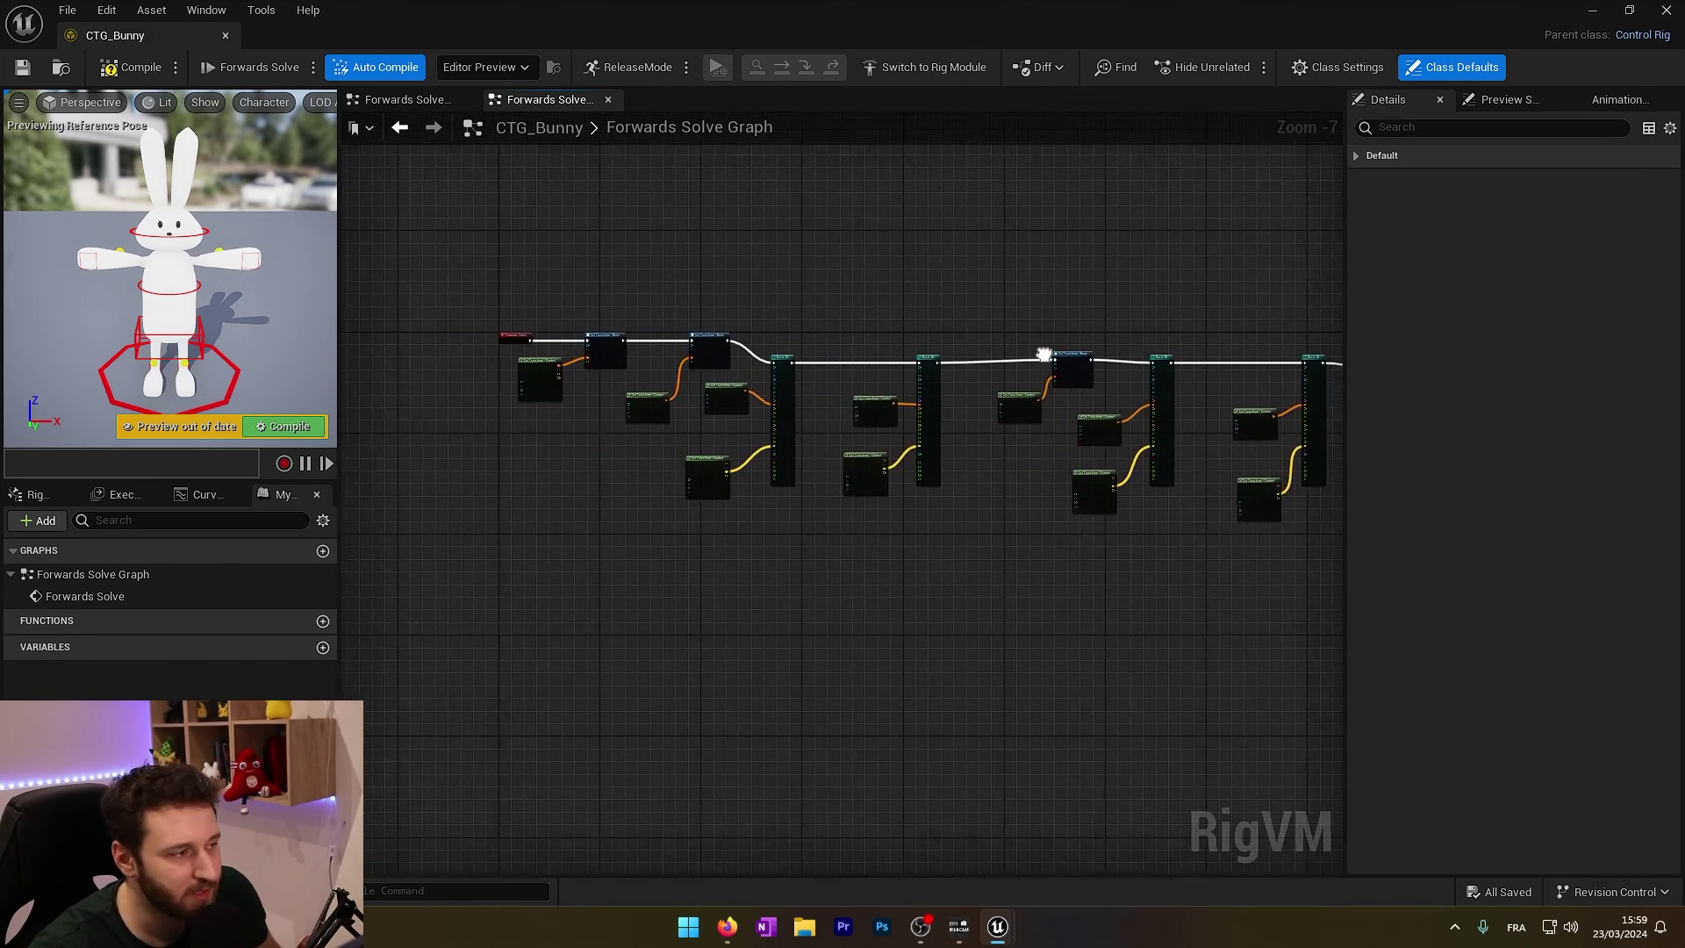
pyautogui.click(224, 36)
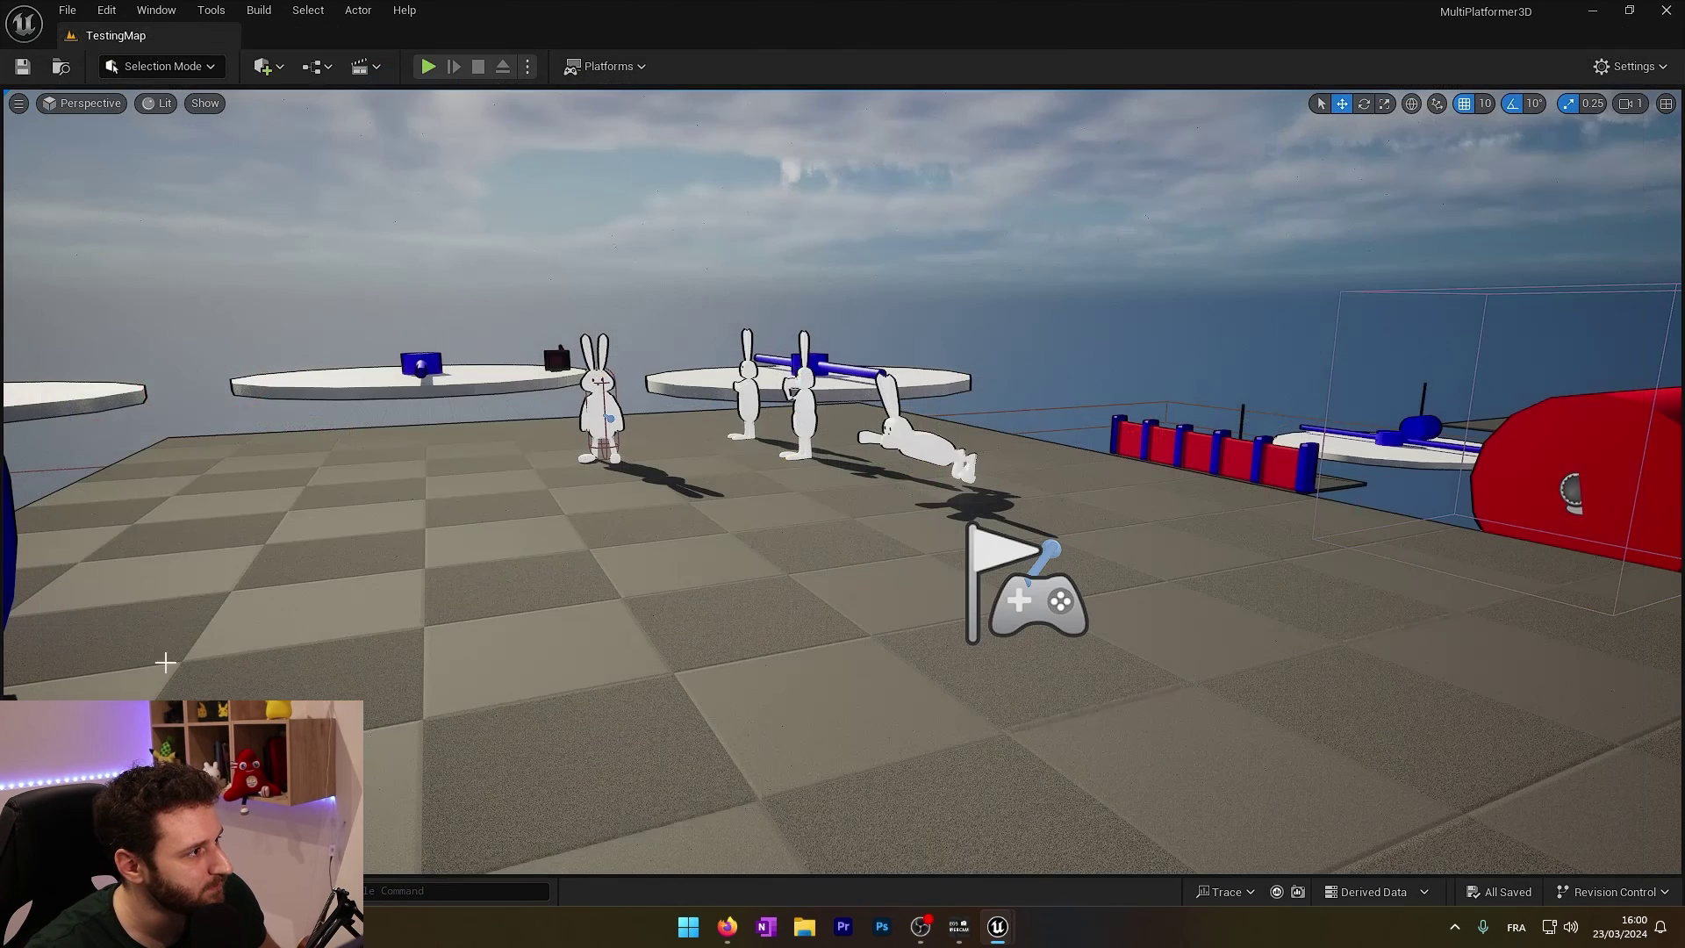
# - Create a new Control Rig asset in the PlayerBunnyRig folder with ModularRig as its parent class
pyautogui.hotkey('ctrl', 'space')
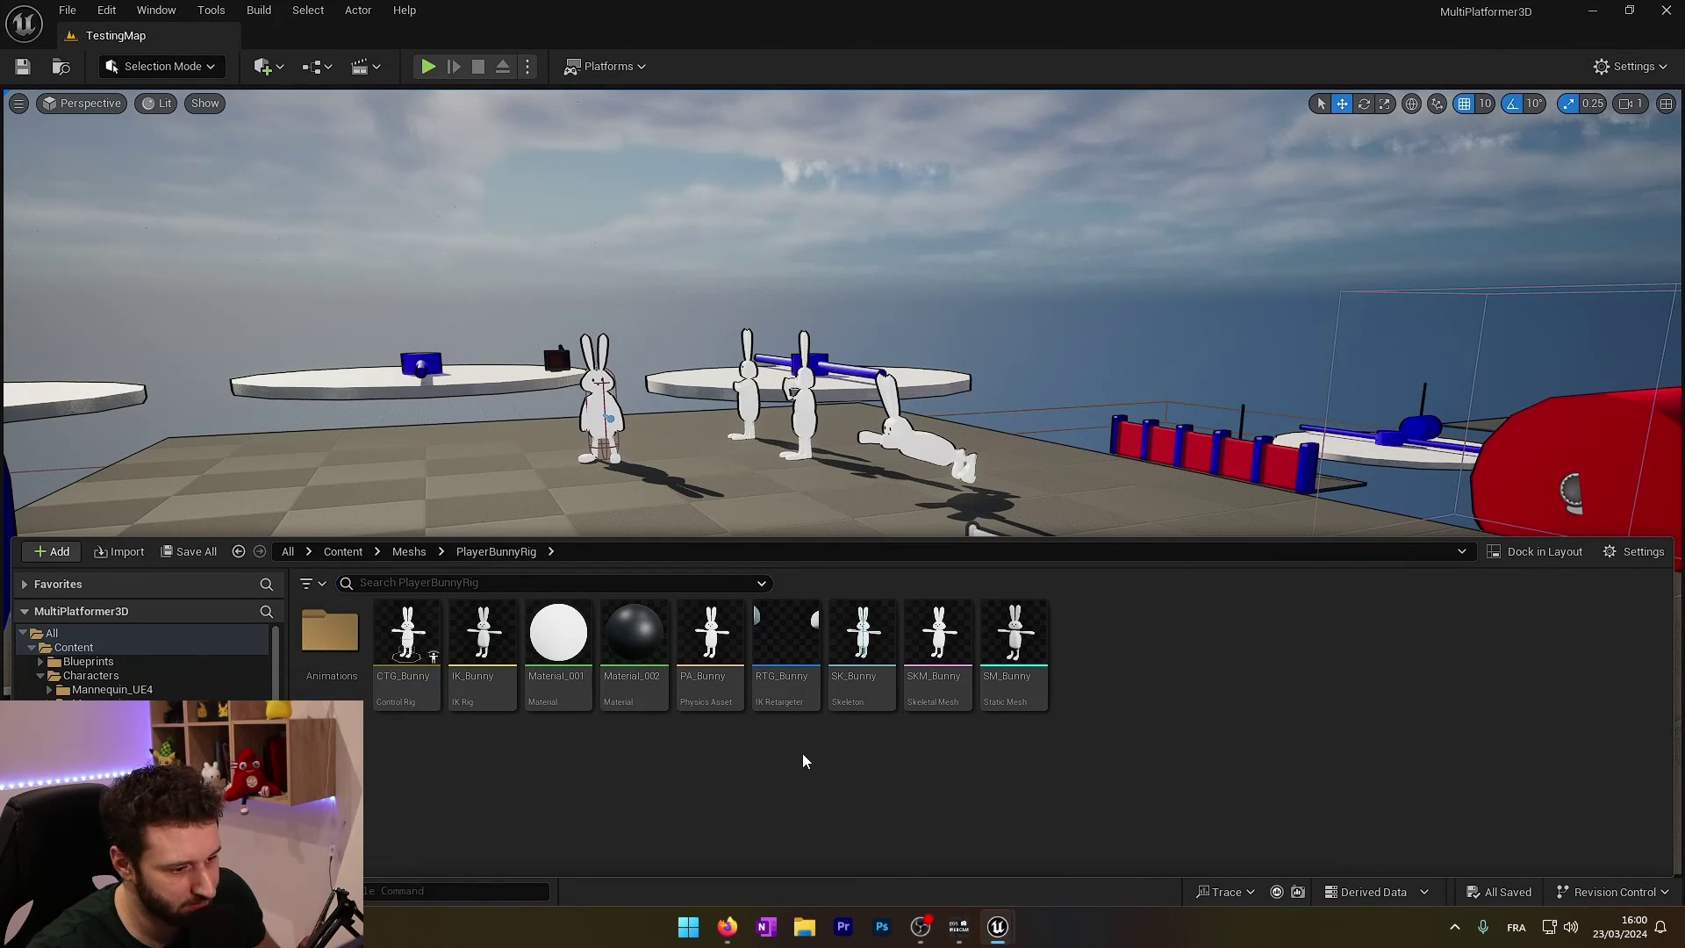
pyautogui.rightClick(688, 759)
pyautogui.moveTo(760, 388)
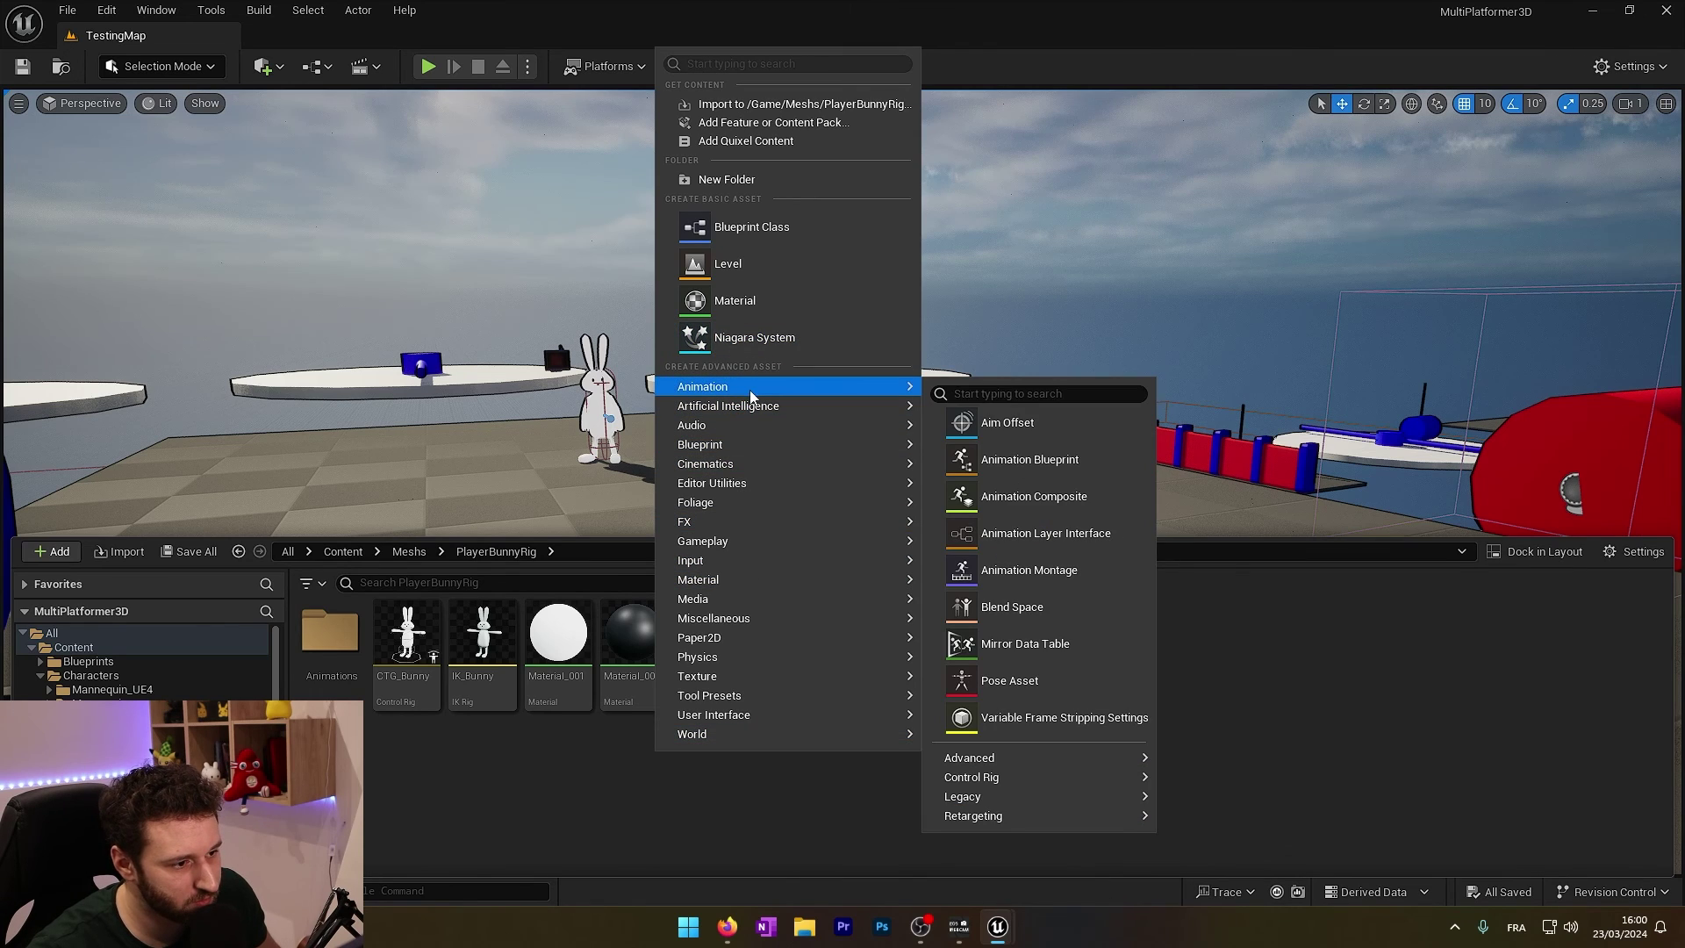
pyautogui.moveTo(1009, 776)
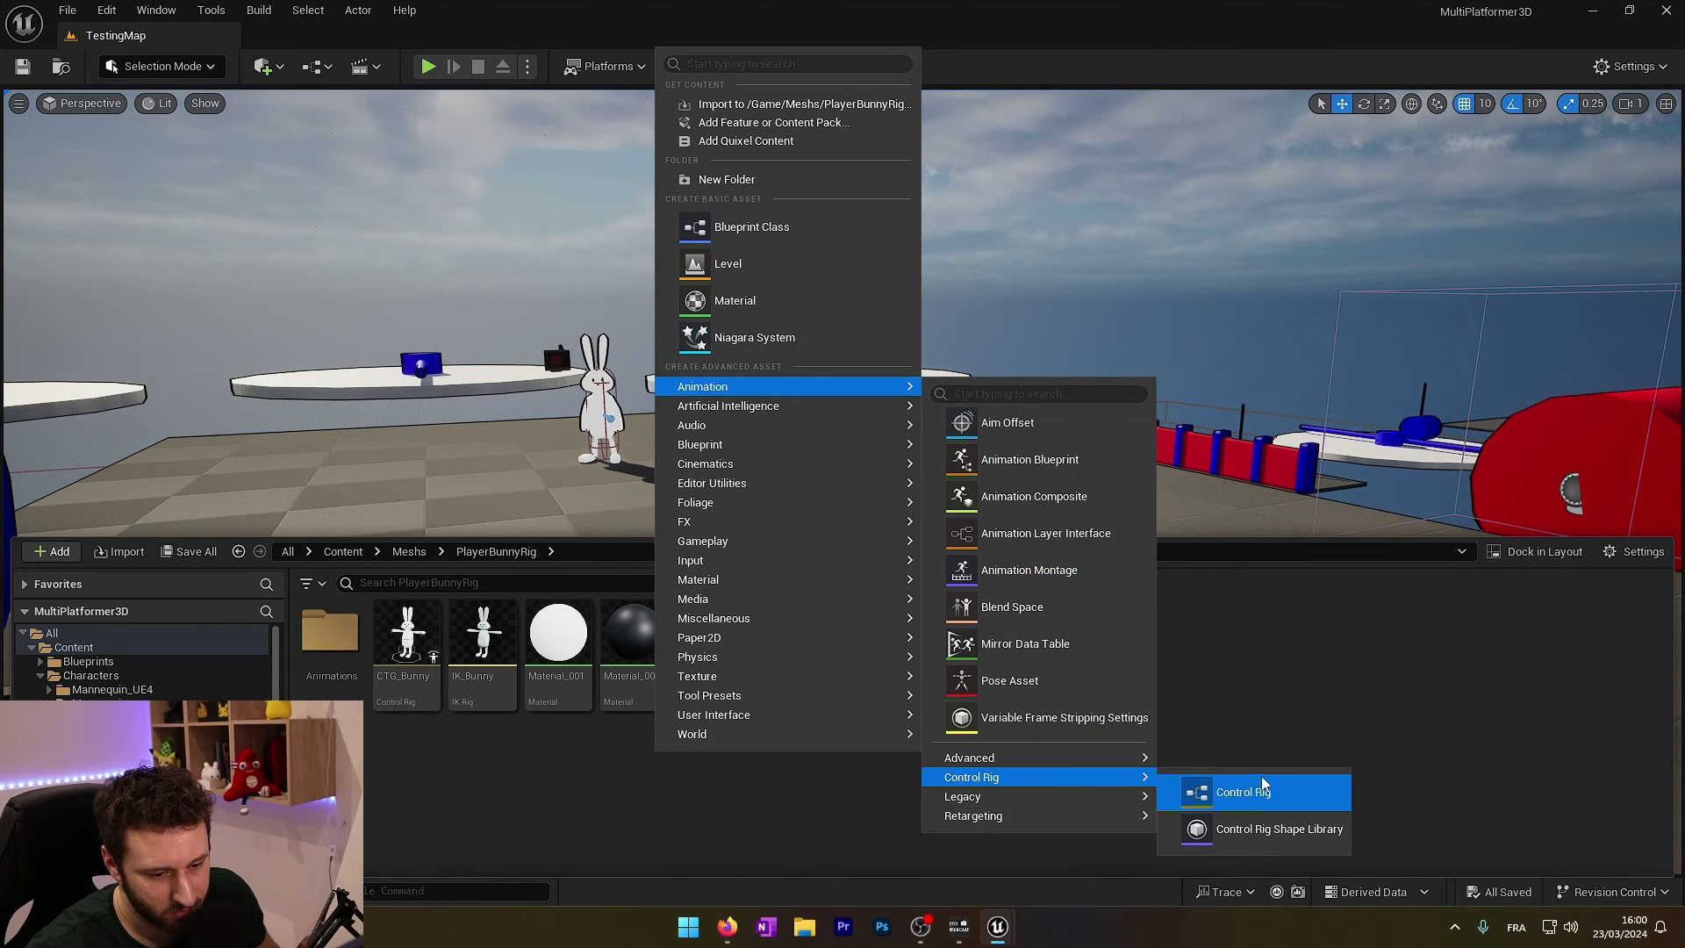
pyautogui.click(1252, 787)
pyautogui.click(736, 361)
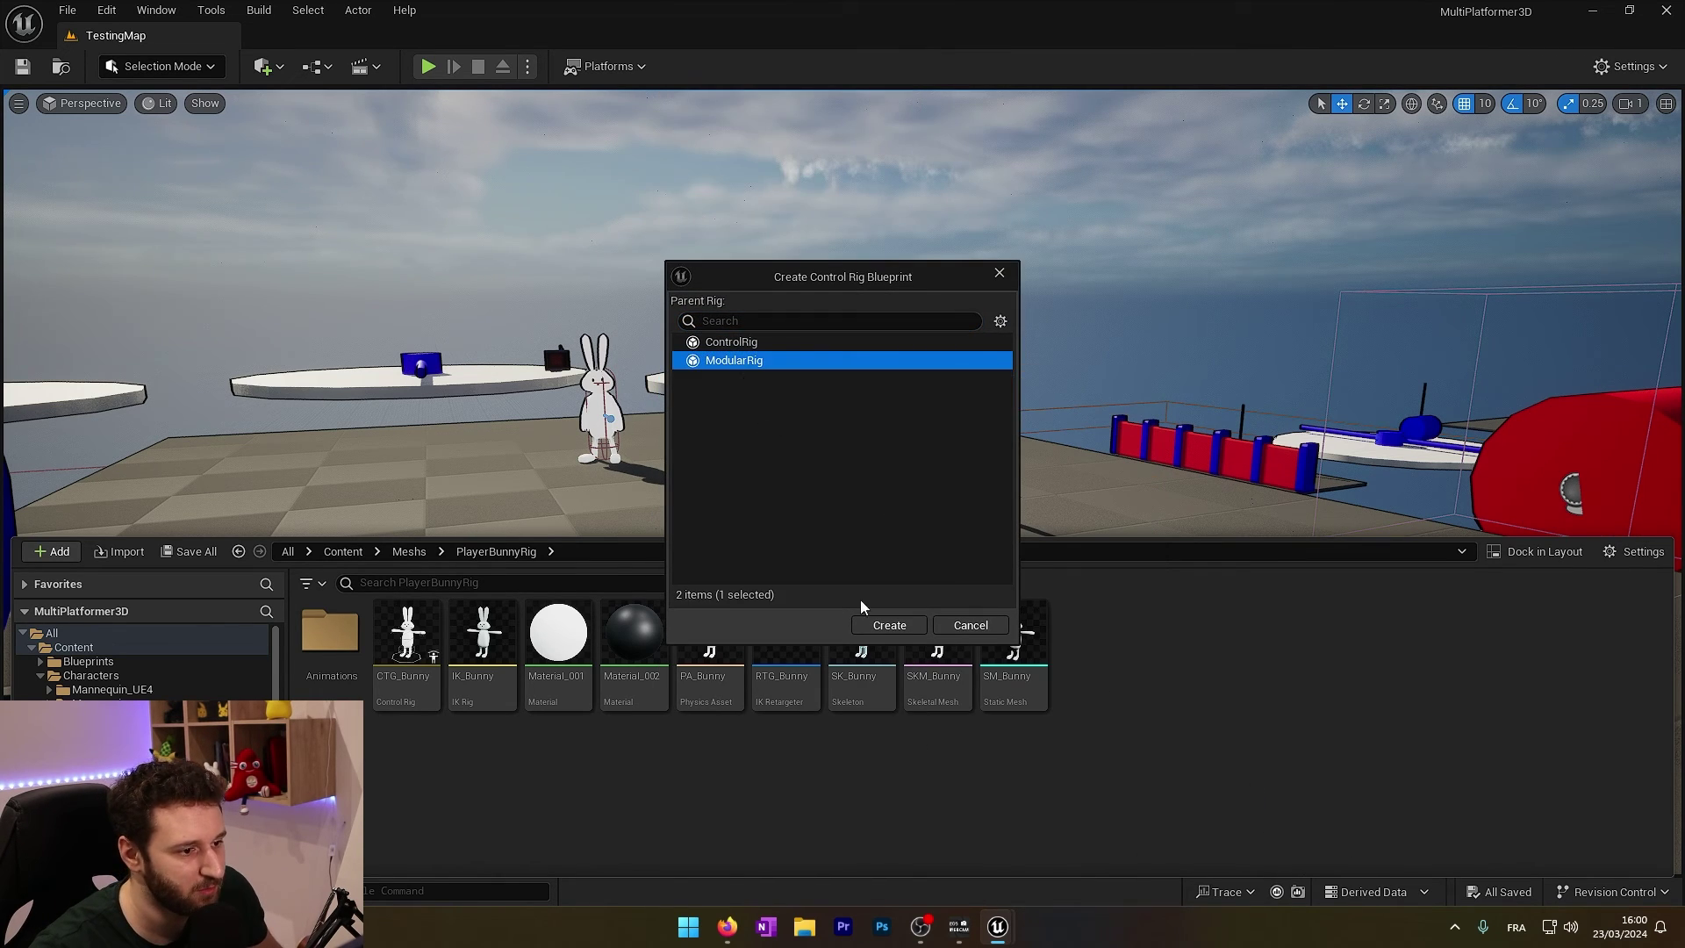
pyautogui.click(895, 630)
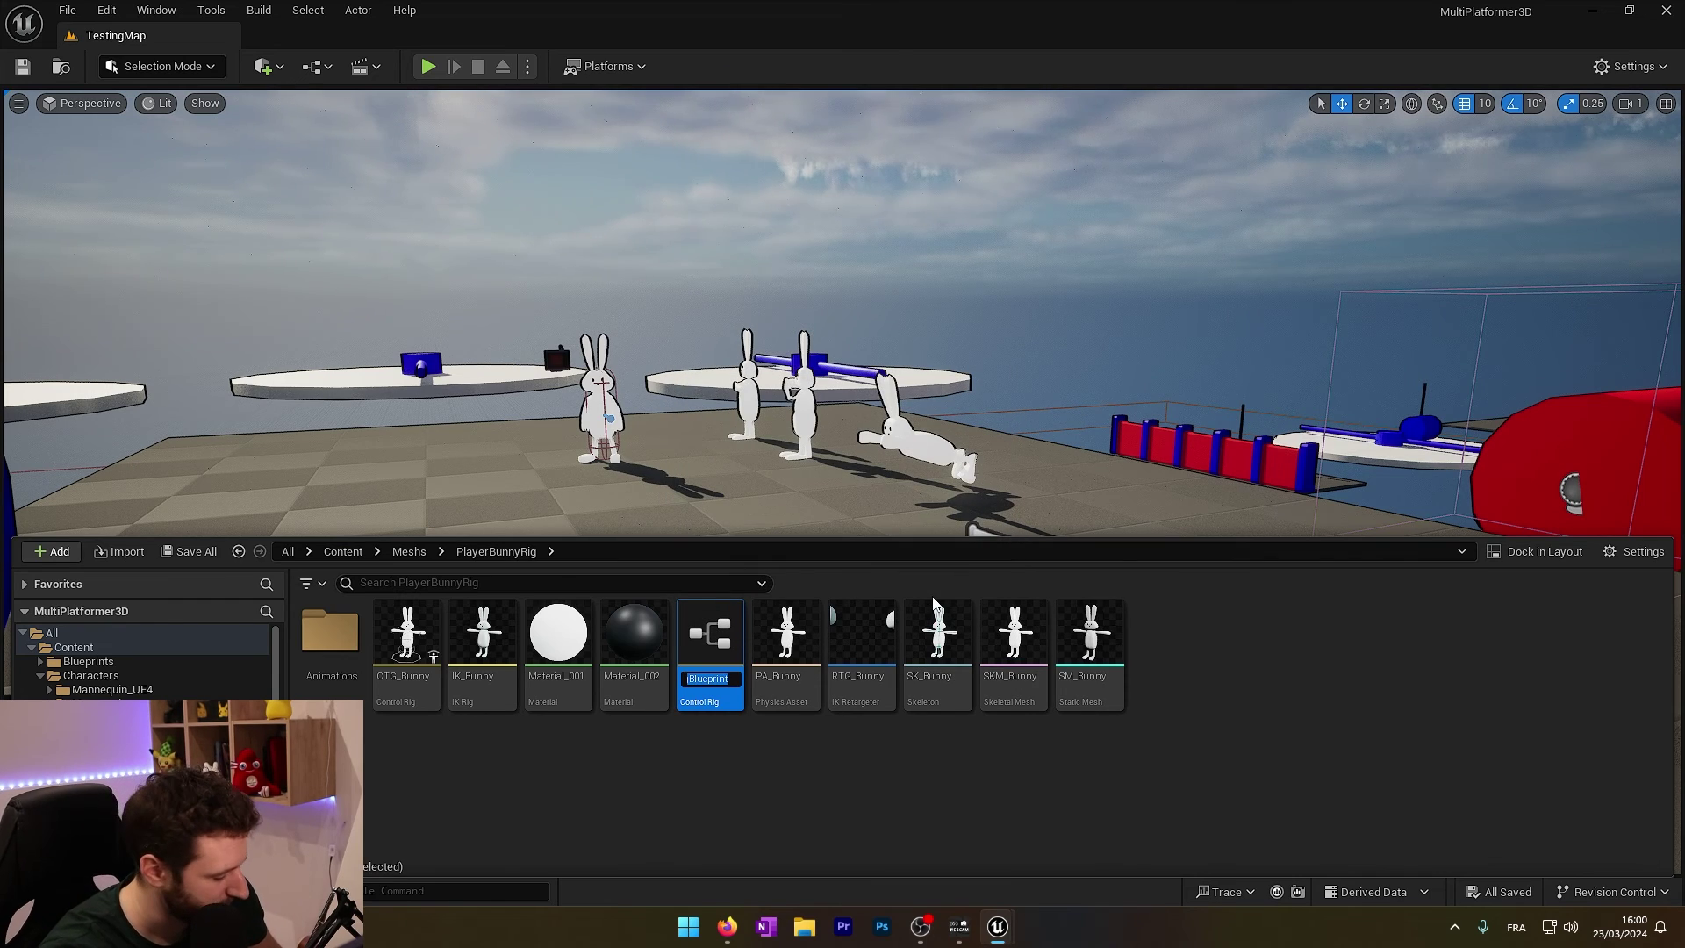
# - Name the new rig asset MCR_Bunny and open it for editing
pyautogui.write('MCR_')
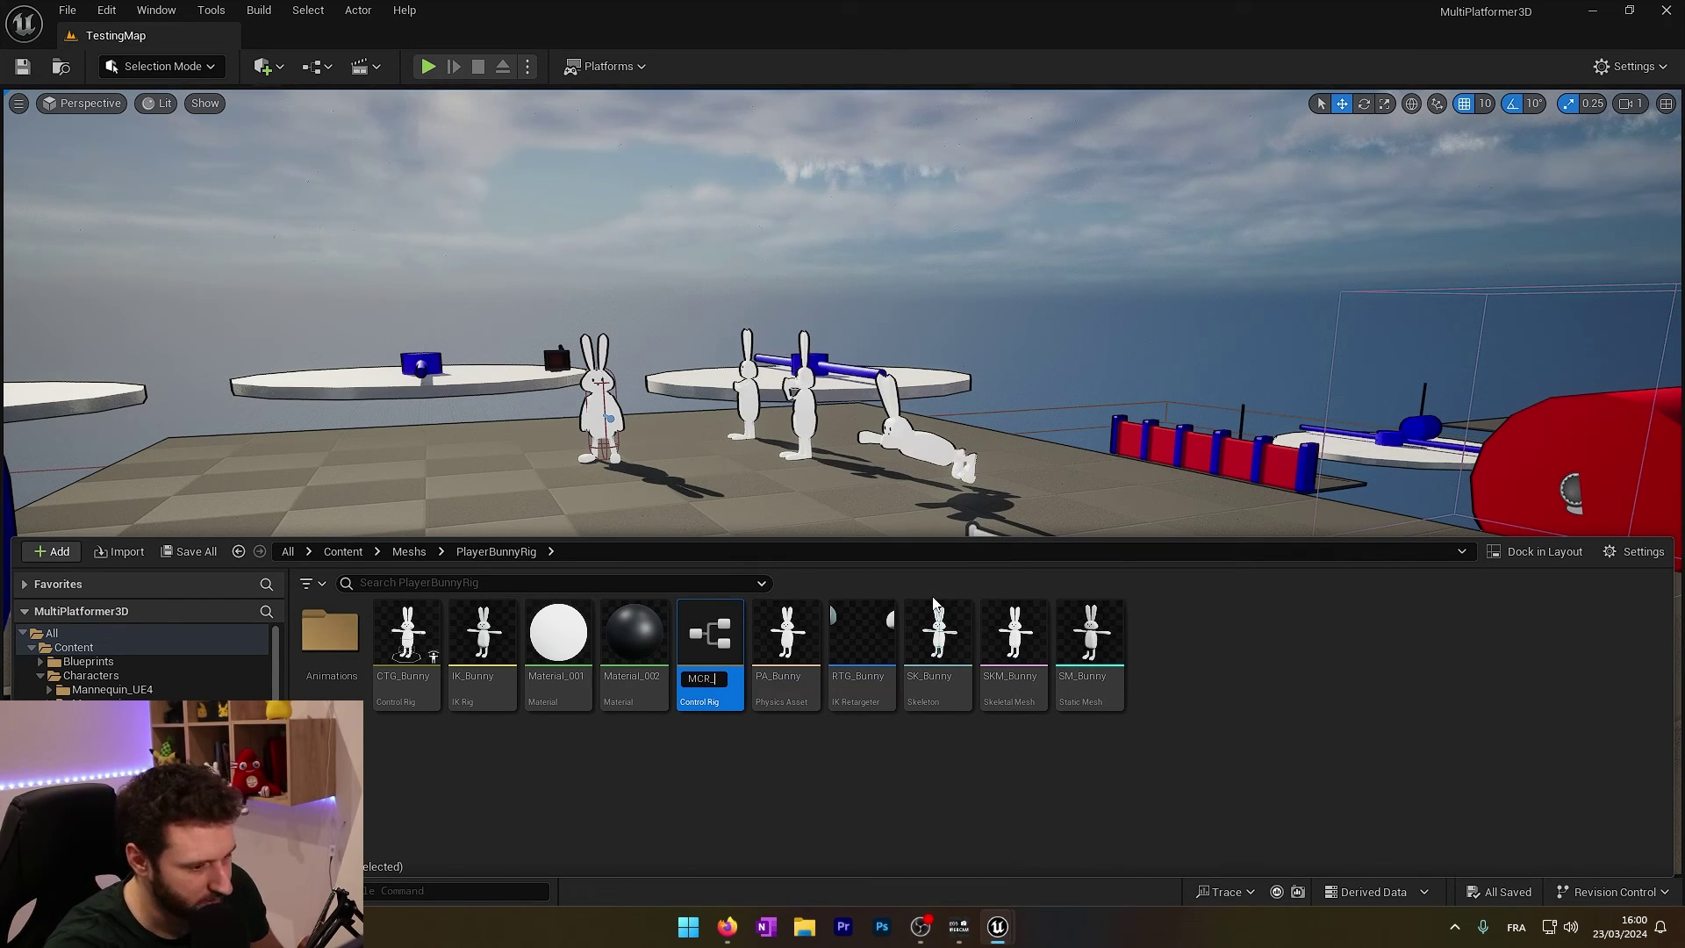
pyautogui.write('Bunny')
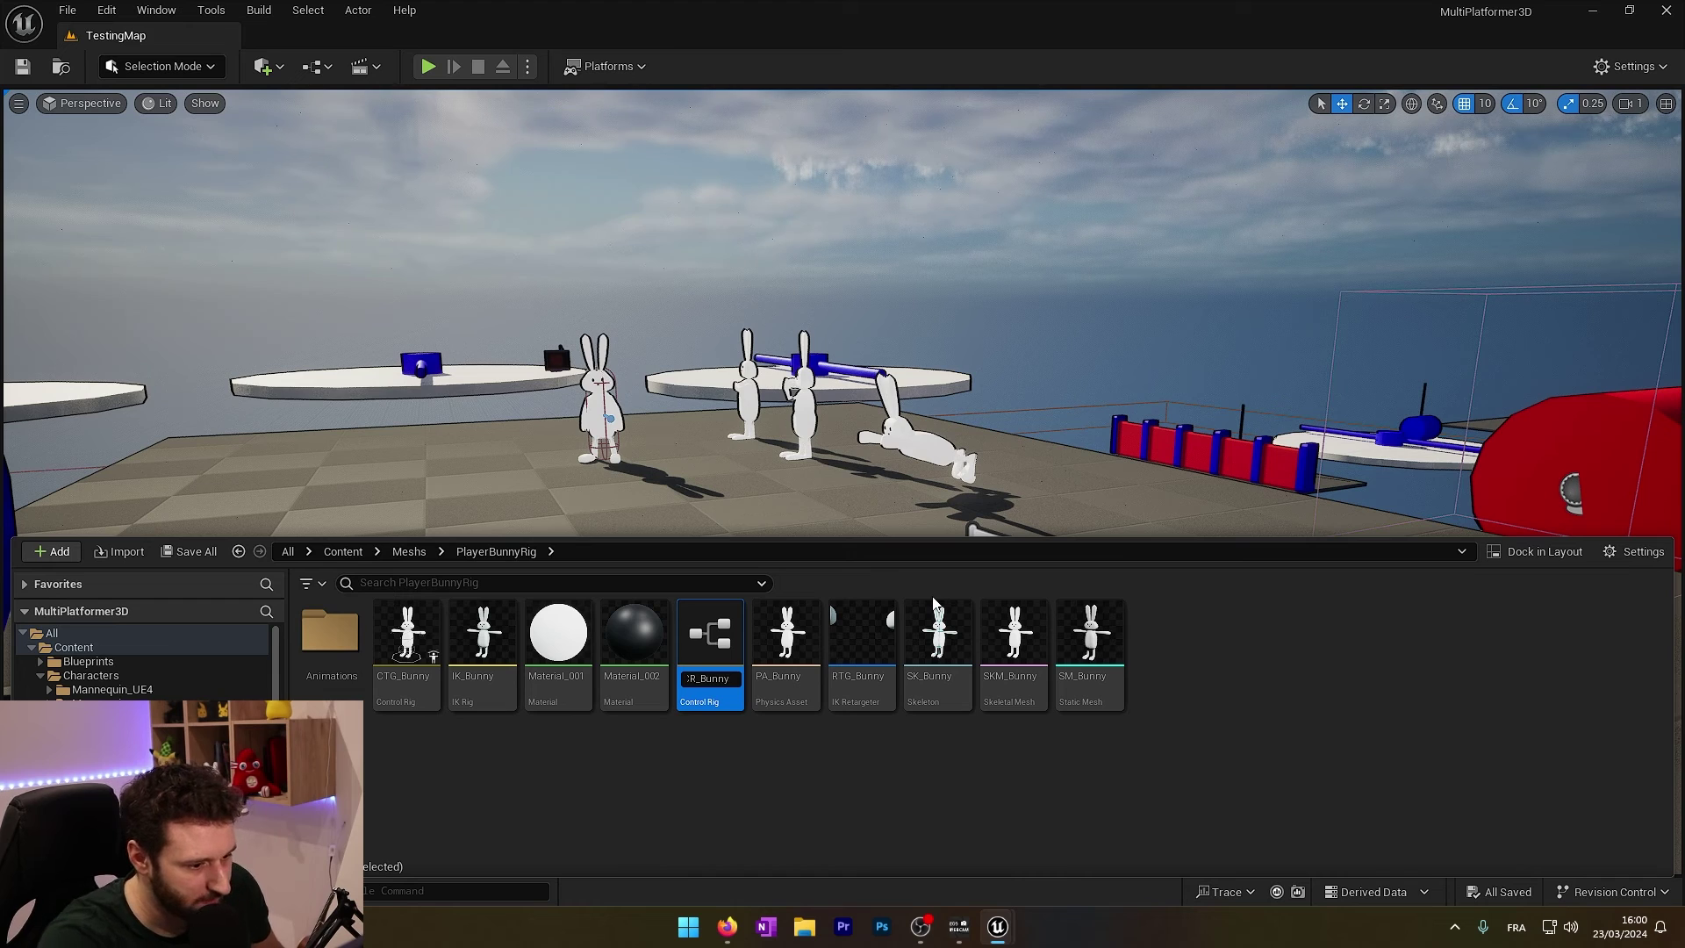
pyautogui.press('Return')
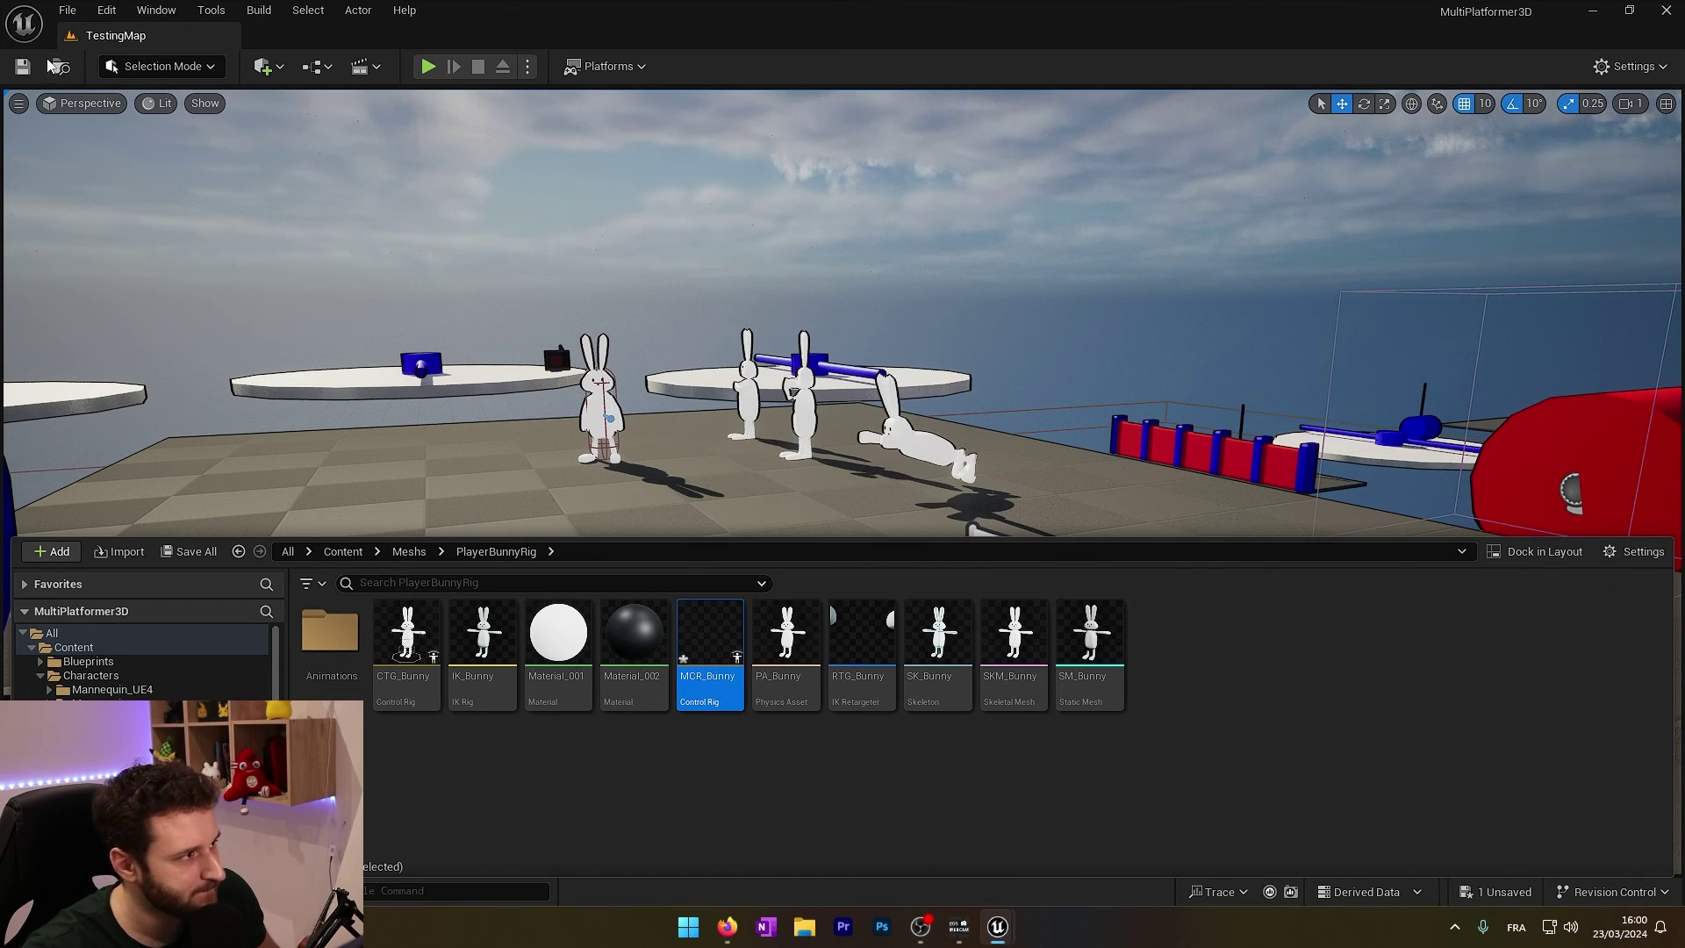
pyautogui.click(24, 67)
pyautogui.hotkey('ctrl', 'space')
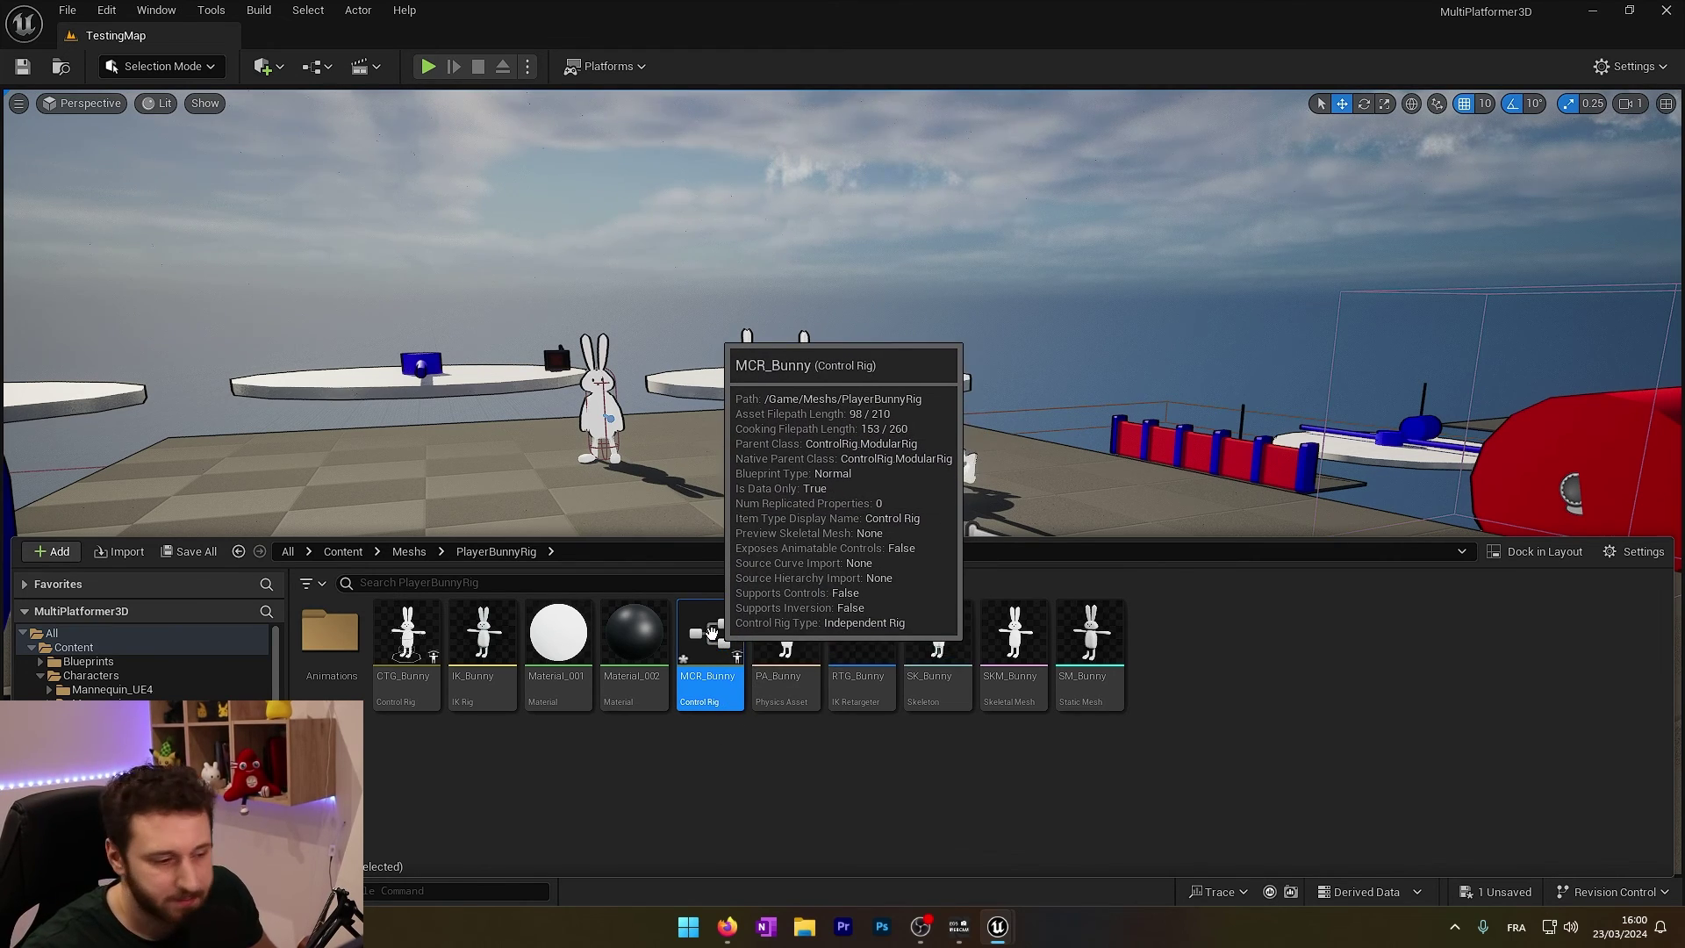
pyautogui.doubleClick(712, 635)
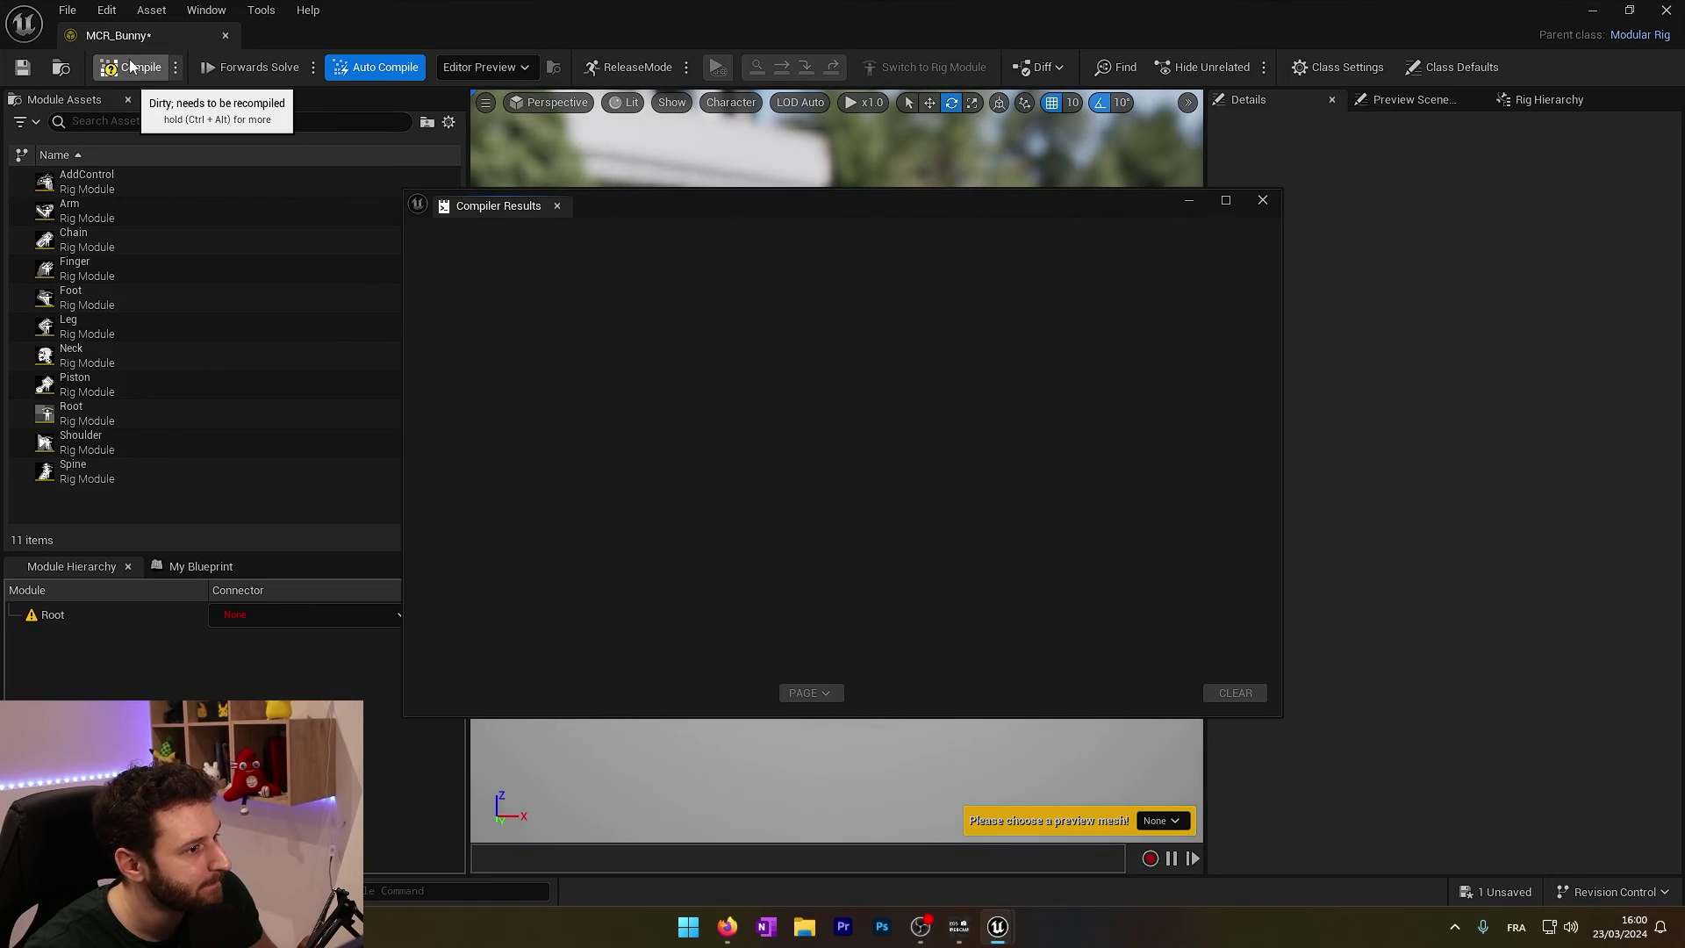
# - Display the module assets as tiles with Medium thumbnails and save the MCR_Bunny rig
pyautogui.click(448, 121)
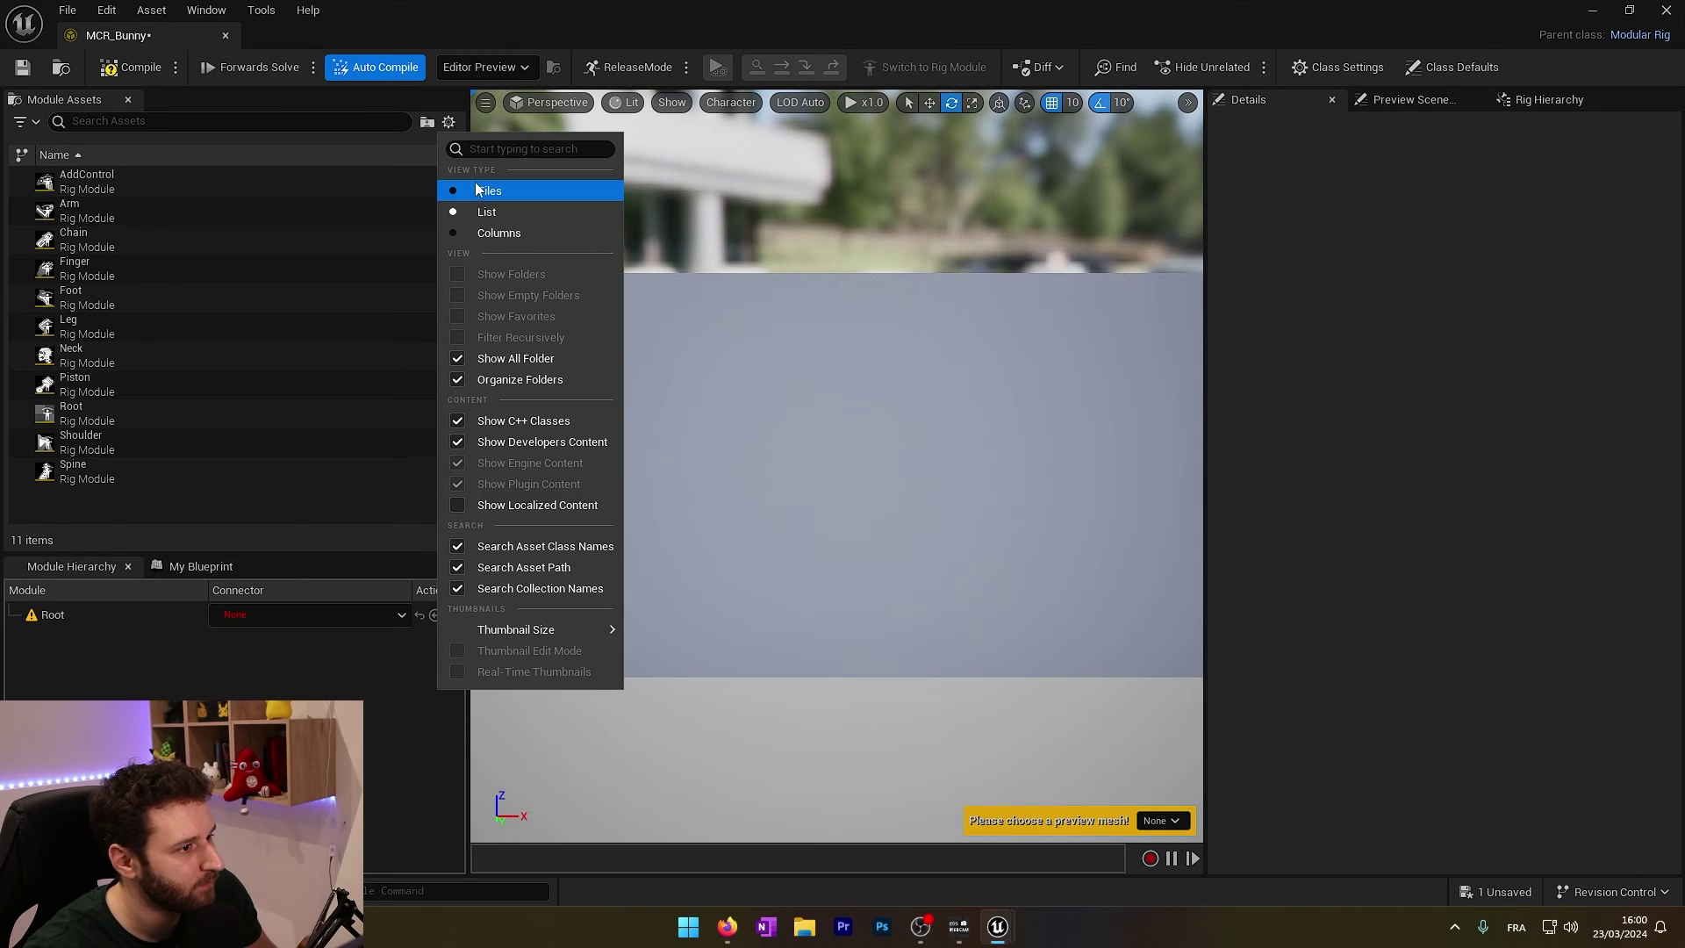
pyautogui.click(465, 181)
pyautogui.click(448, 121)
pyautogui.moveTo(527, 628)
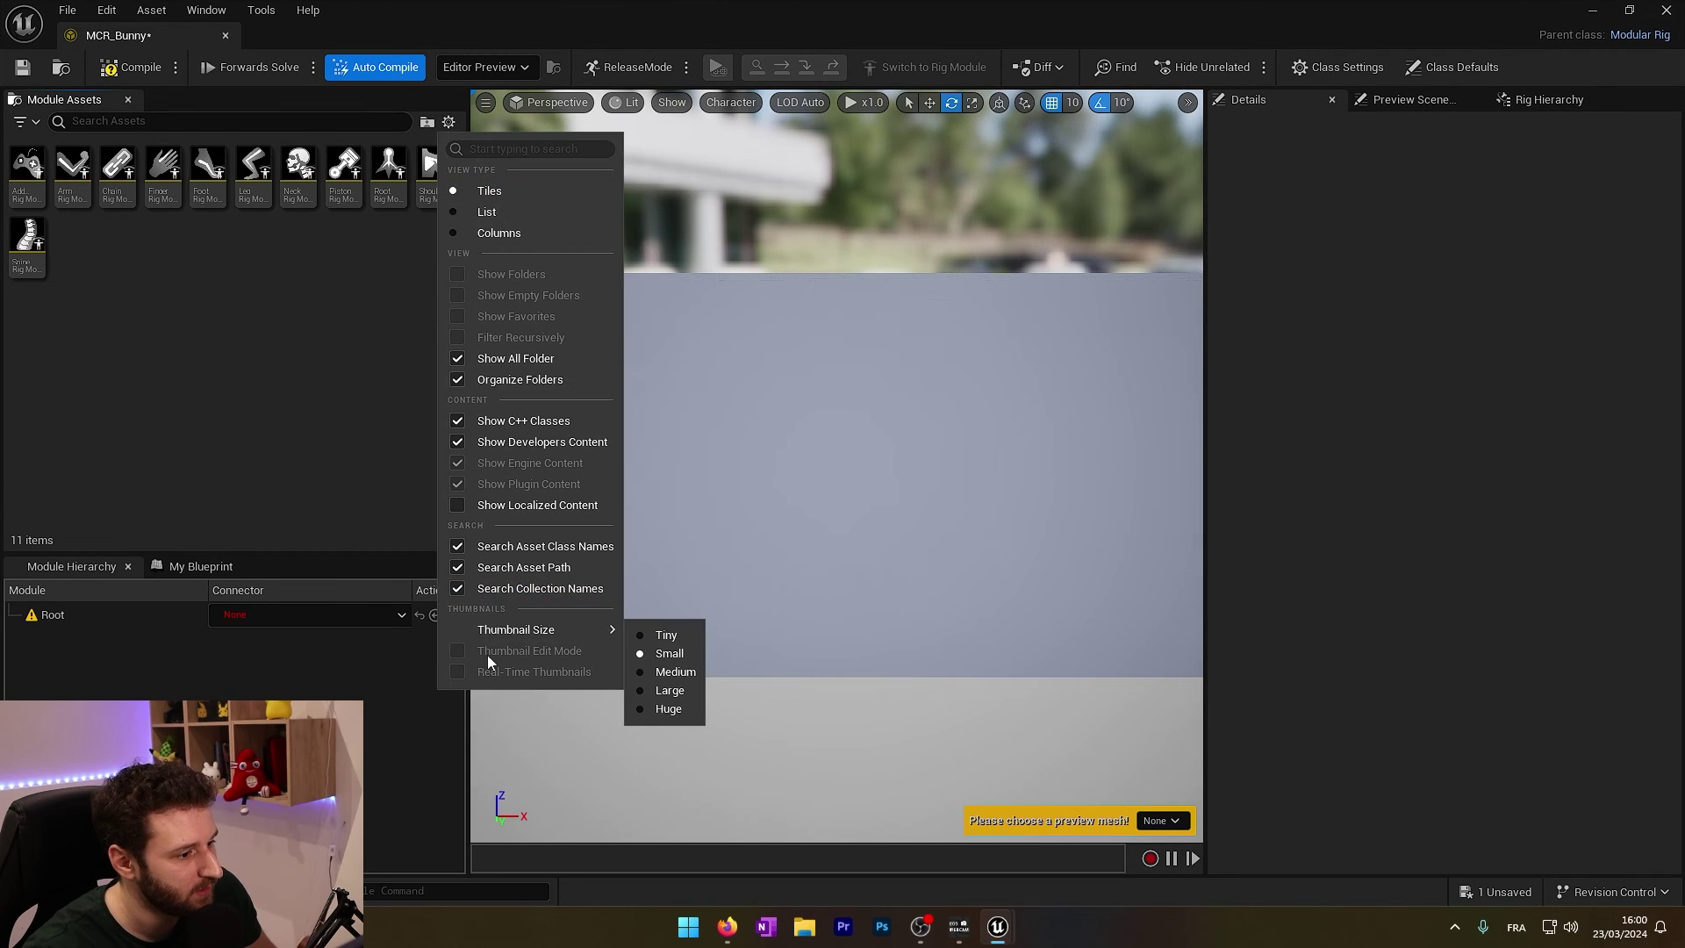
pyautogui.click(670, 665)
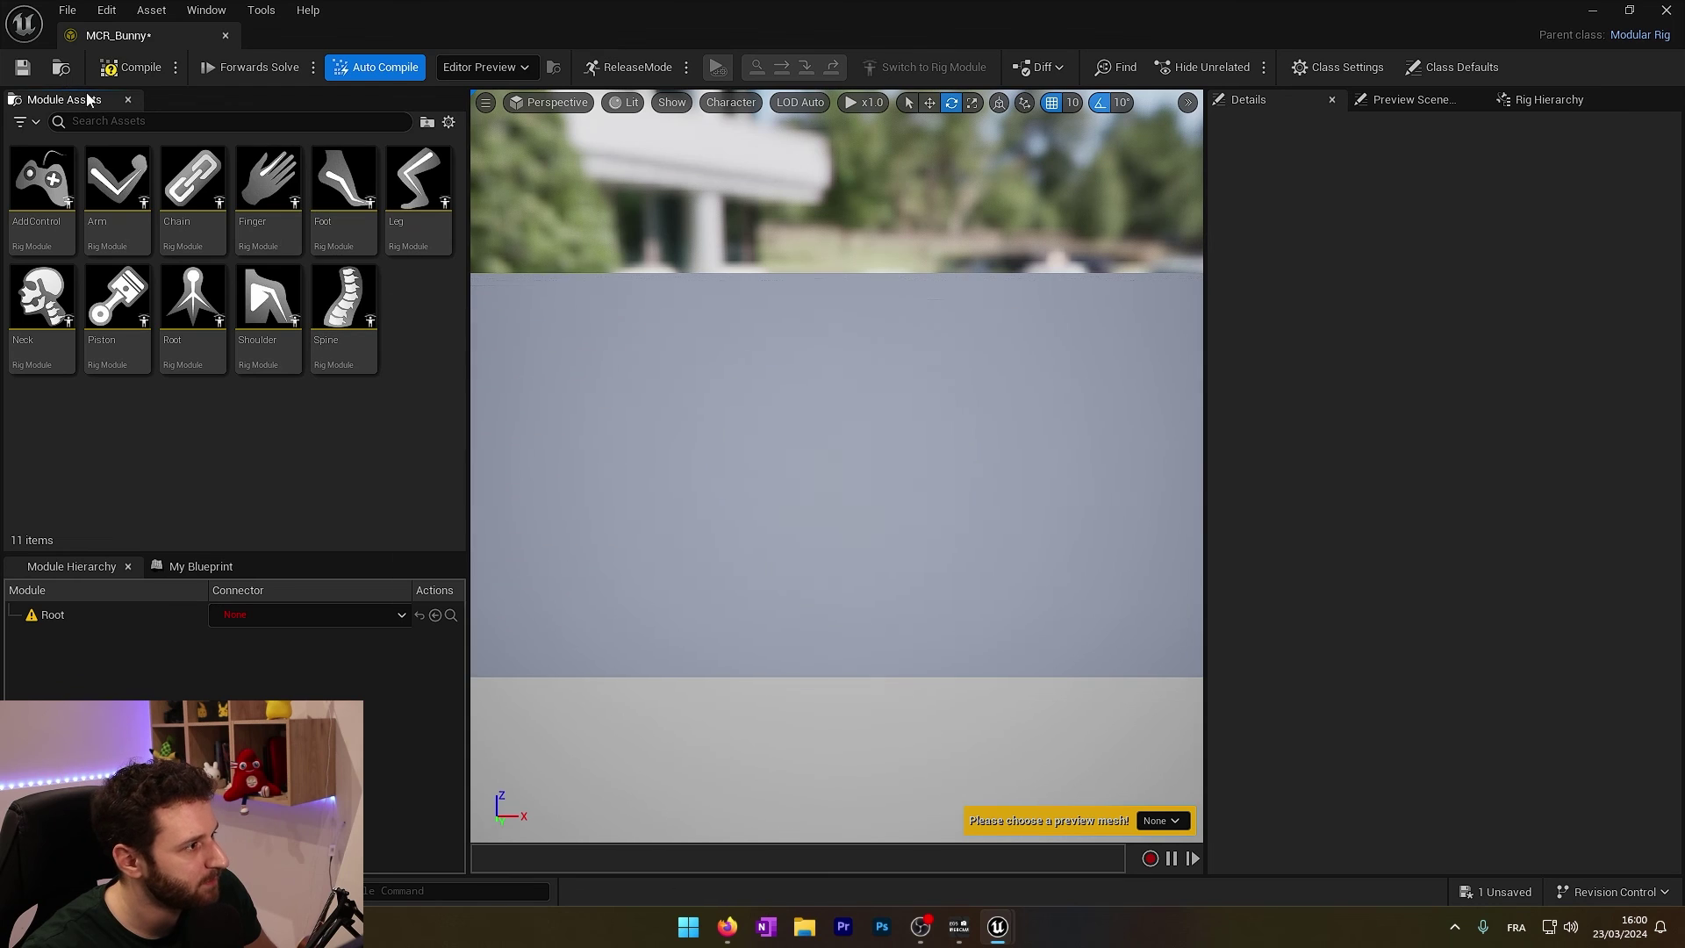
pyautogui.click(22, 67)
# - Set the rig's preview mesh to Bunny and frame the whole character in the viewport
pyautogui.click(1404, 99)
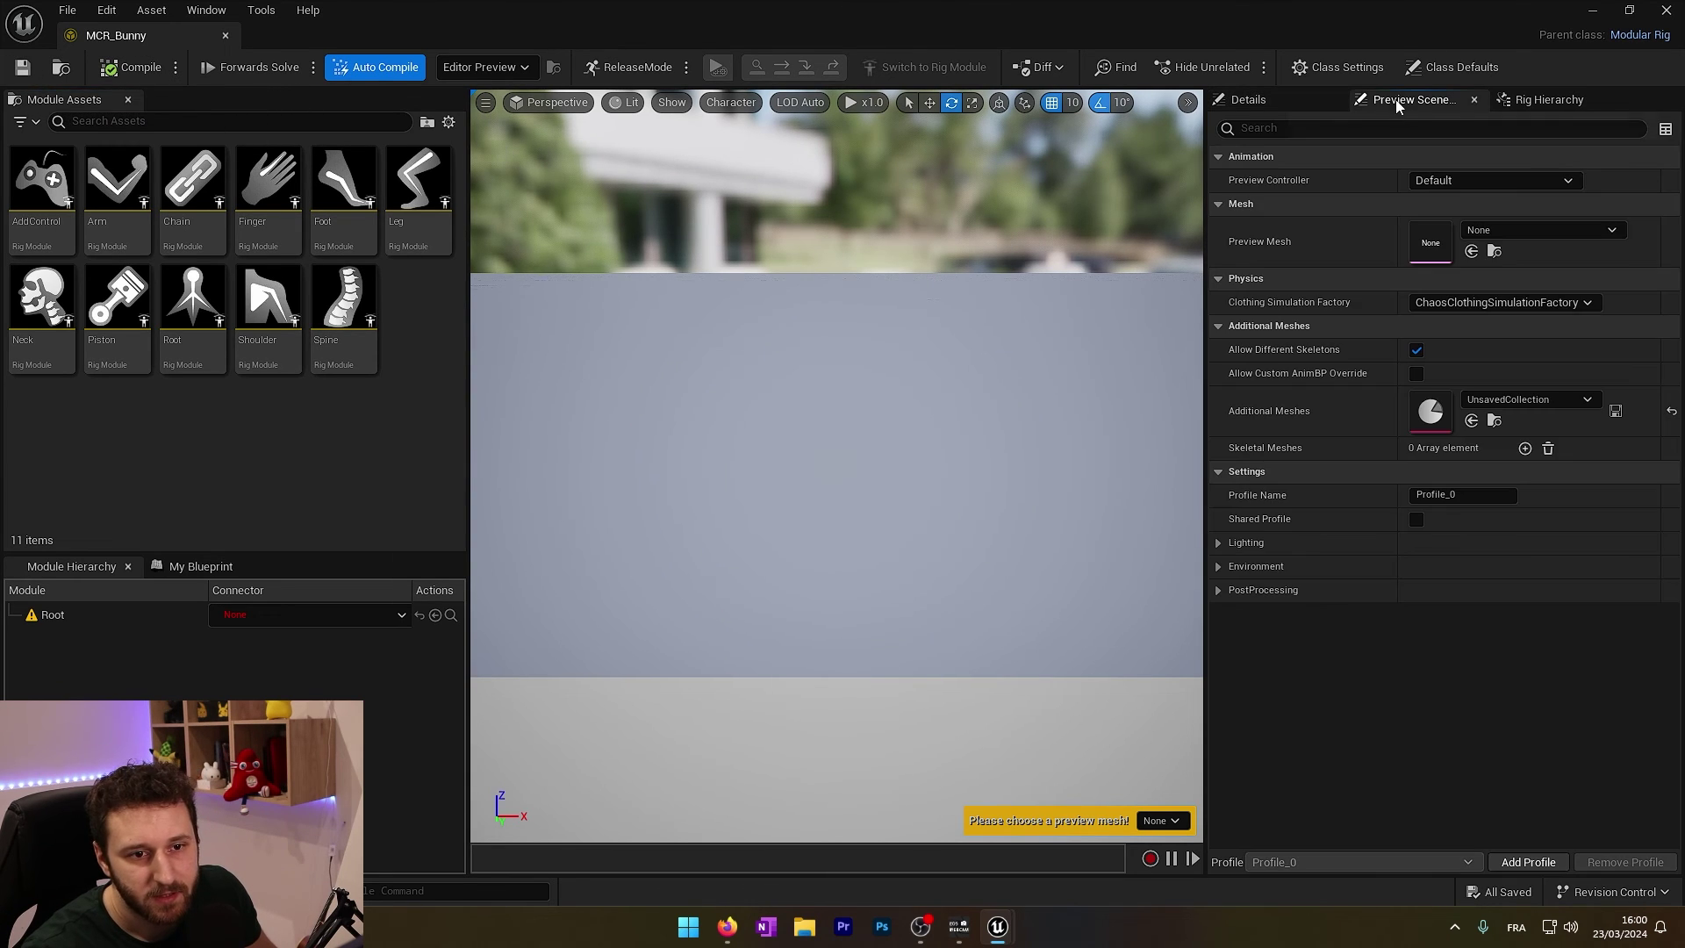
pyautogui.click(1537, 231)
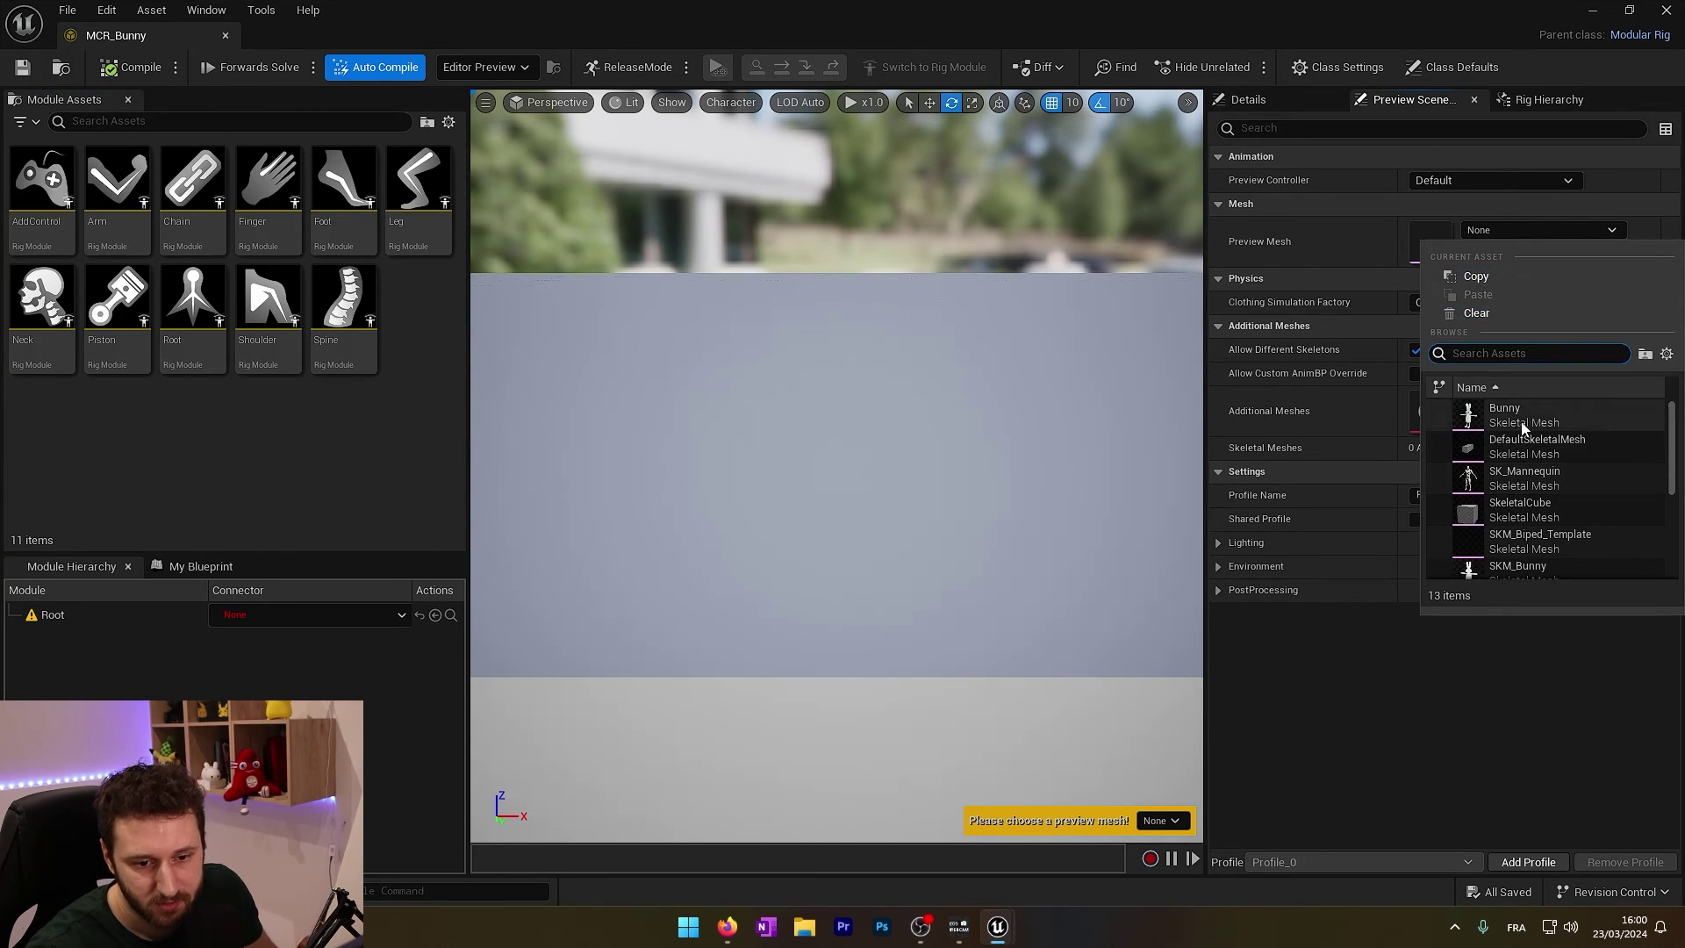
pyautogui.click(1519, 420)
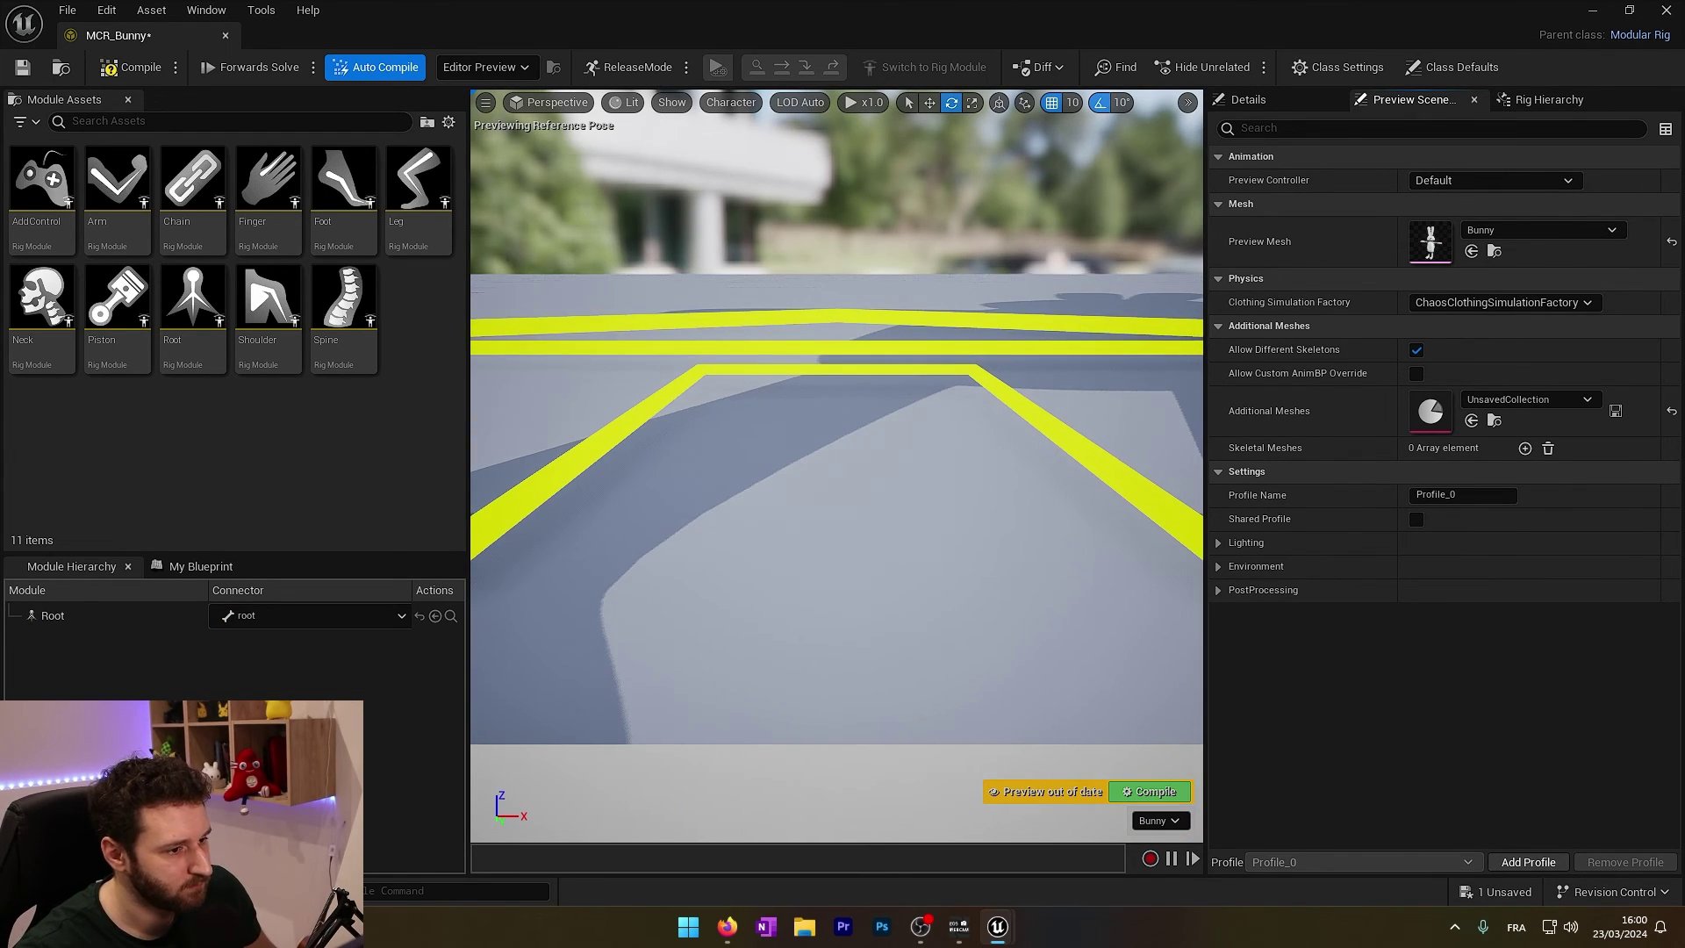
pyautogui.moveTo(837, 492); pyautogui.dragTo(838, 439, button='right')
pyautogui.moveTo(832, 598)
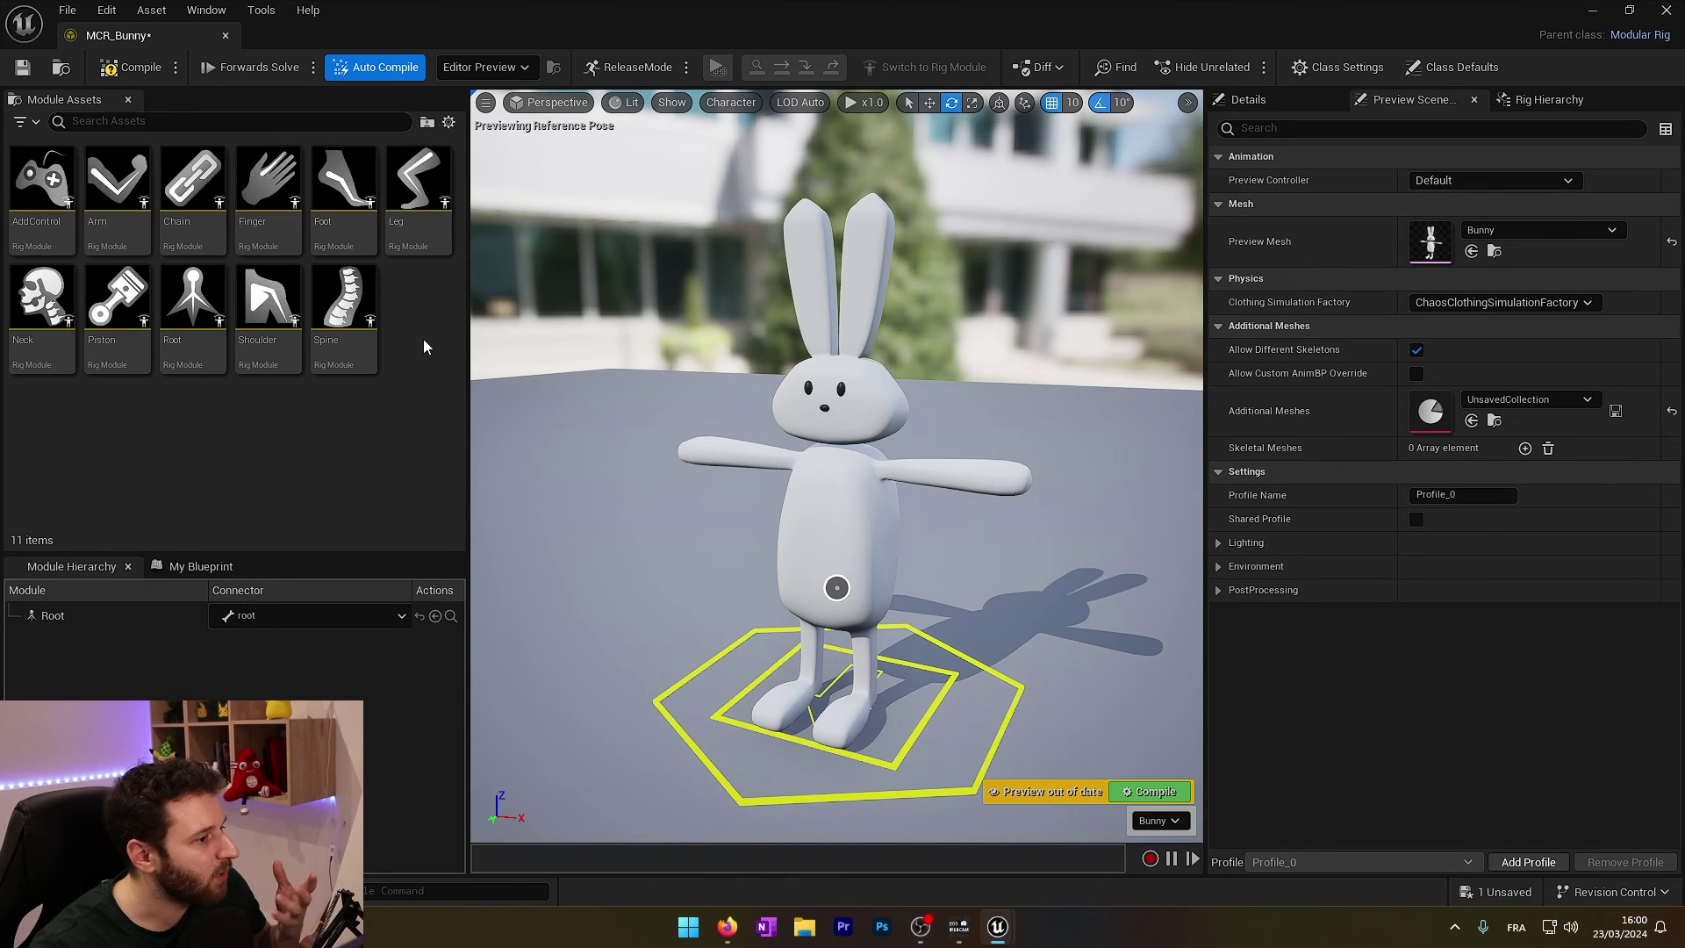
# - Attach a Spine module to the bunny's hips socket
pyautogui.moveTo(345, 300)
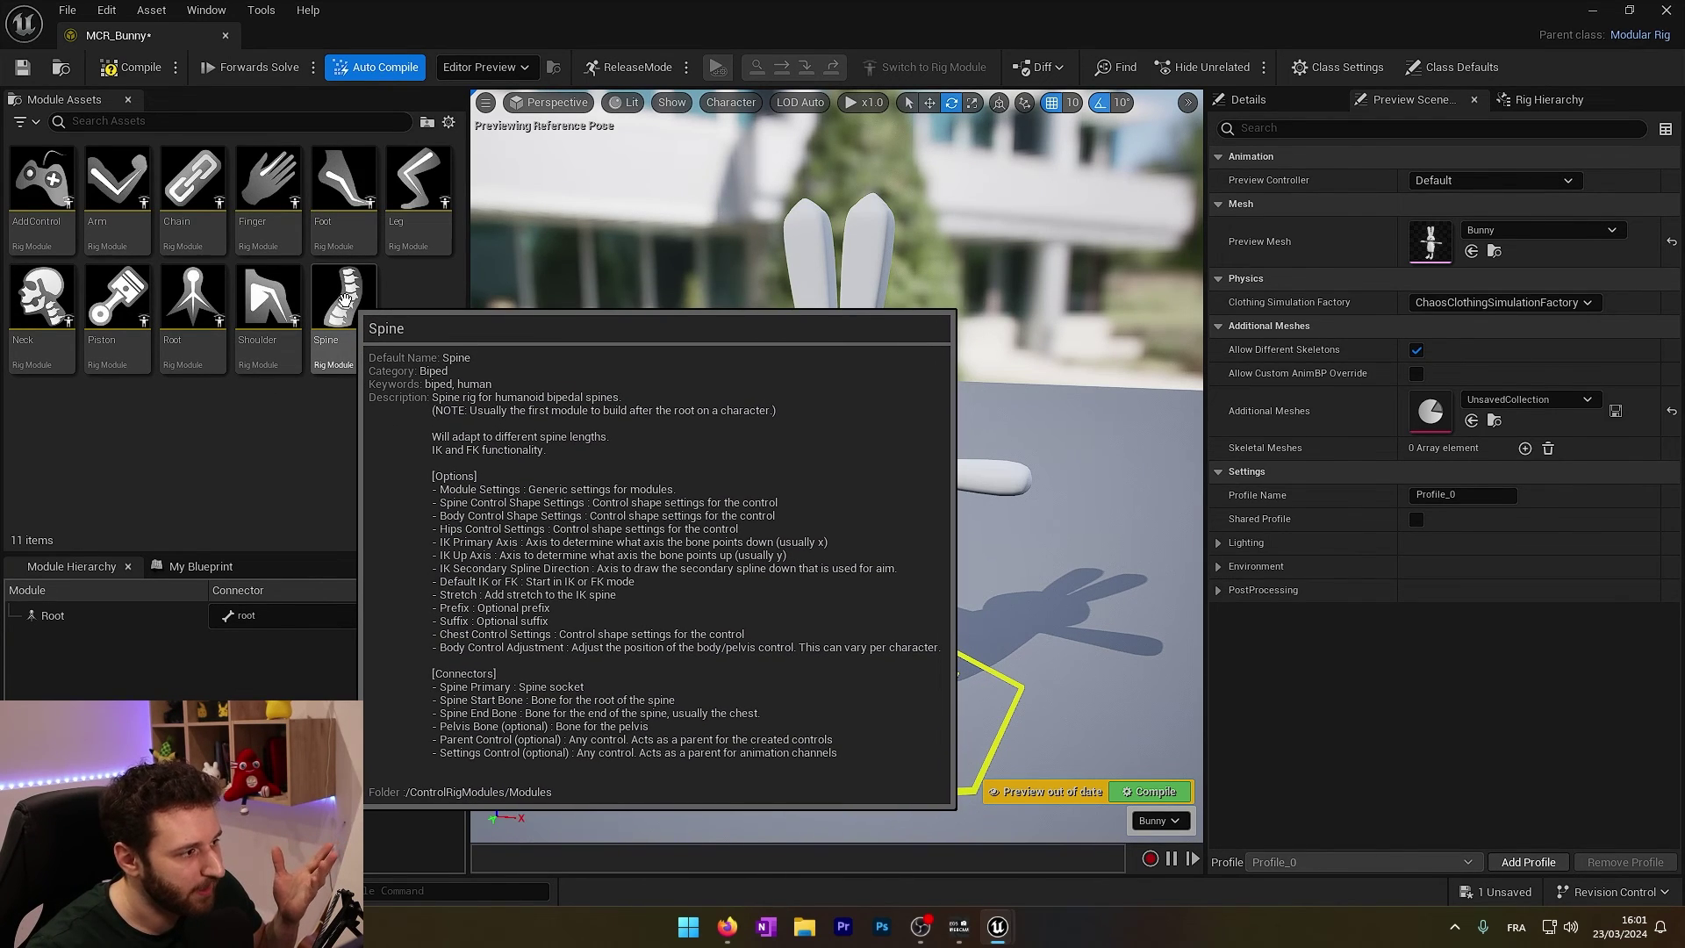
pyautogui.moveTo(191, 304)
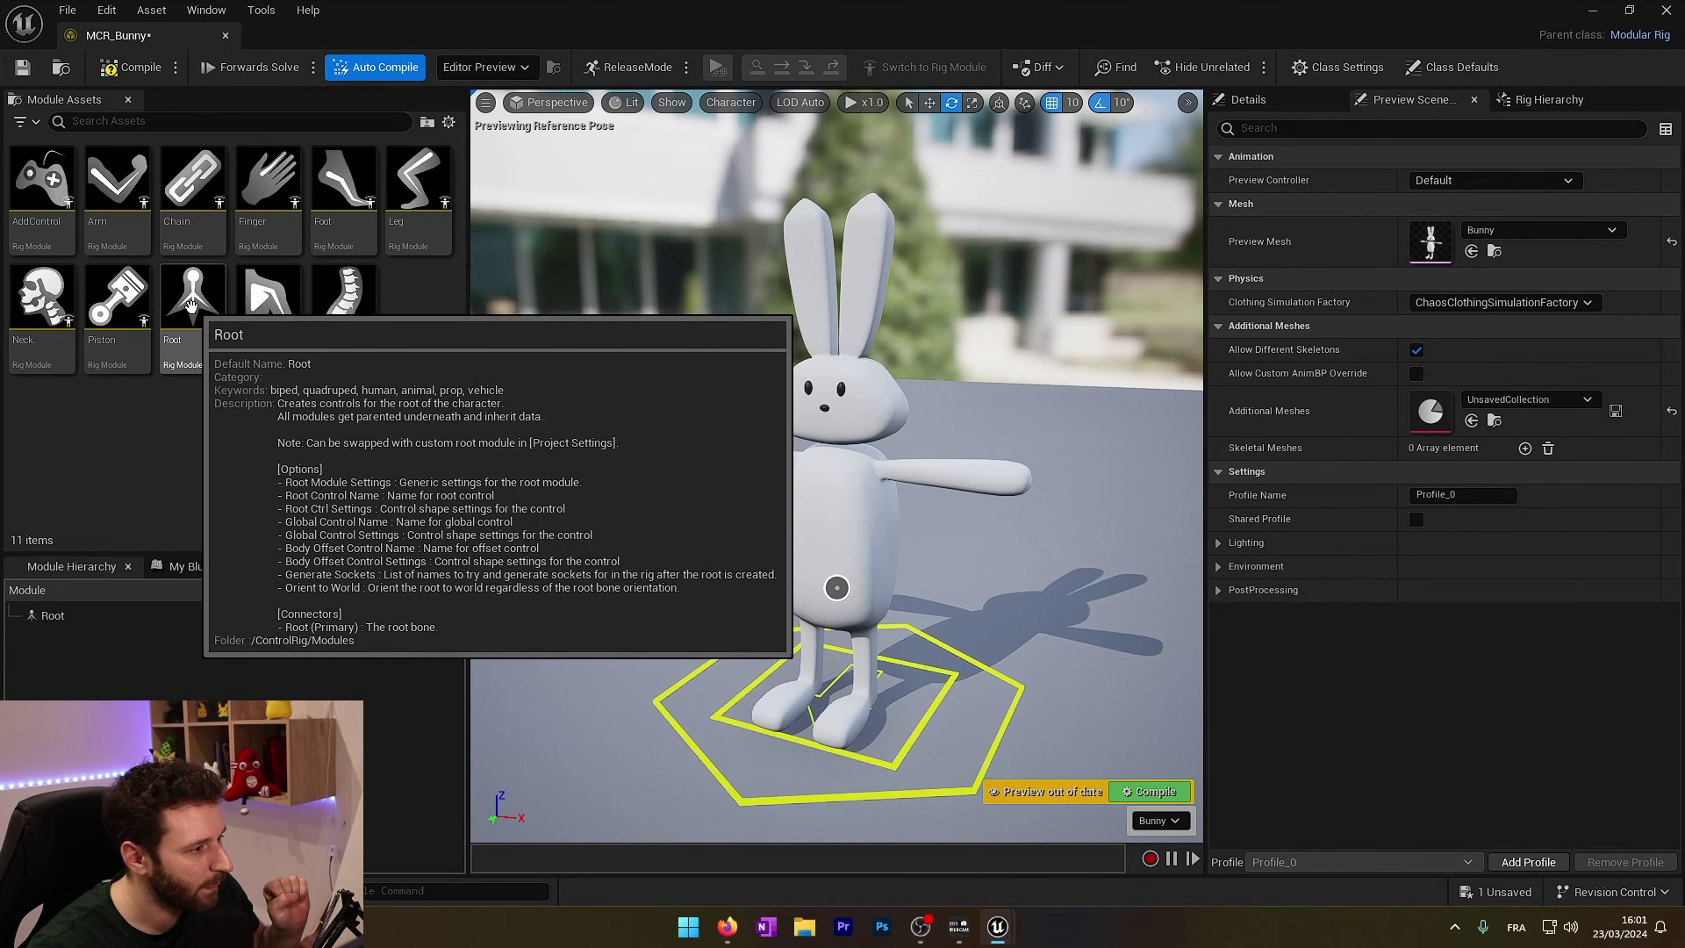
pyautogui.click(345, 307)
pyautogui.moveTo(345, 307)
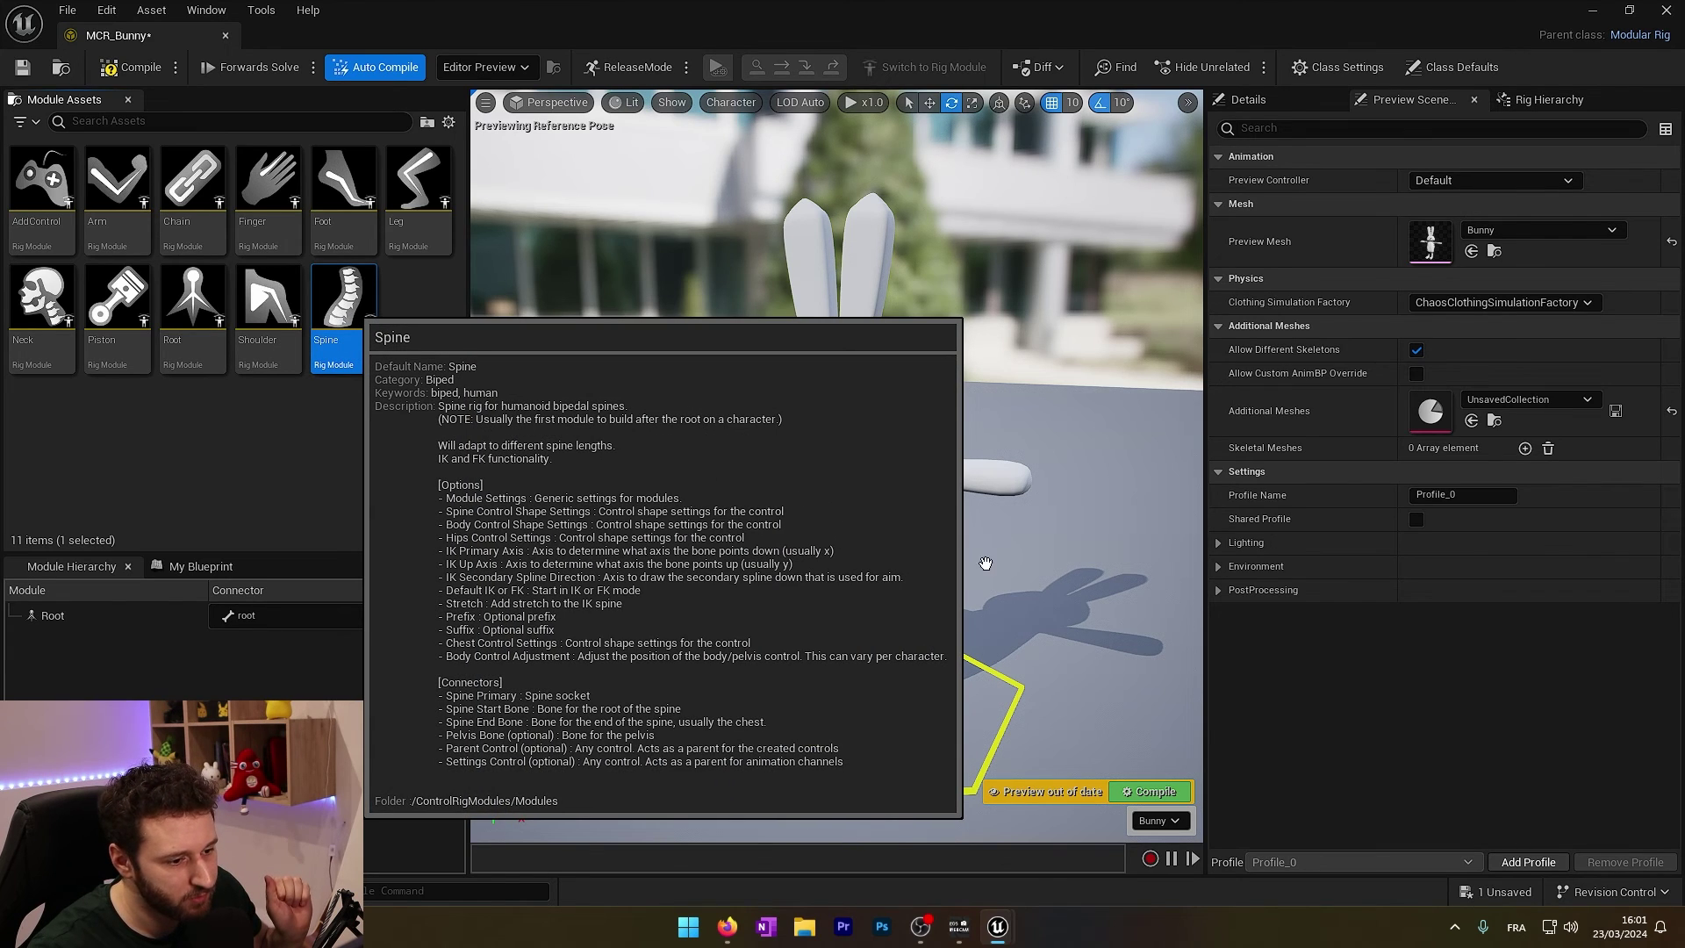
pyautogui.moveTo(844, 515); pyautogui.dragTo(843, 593)
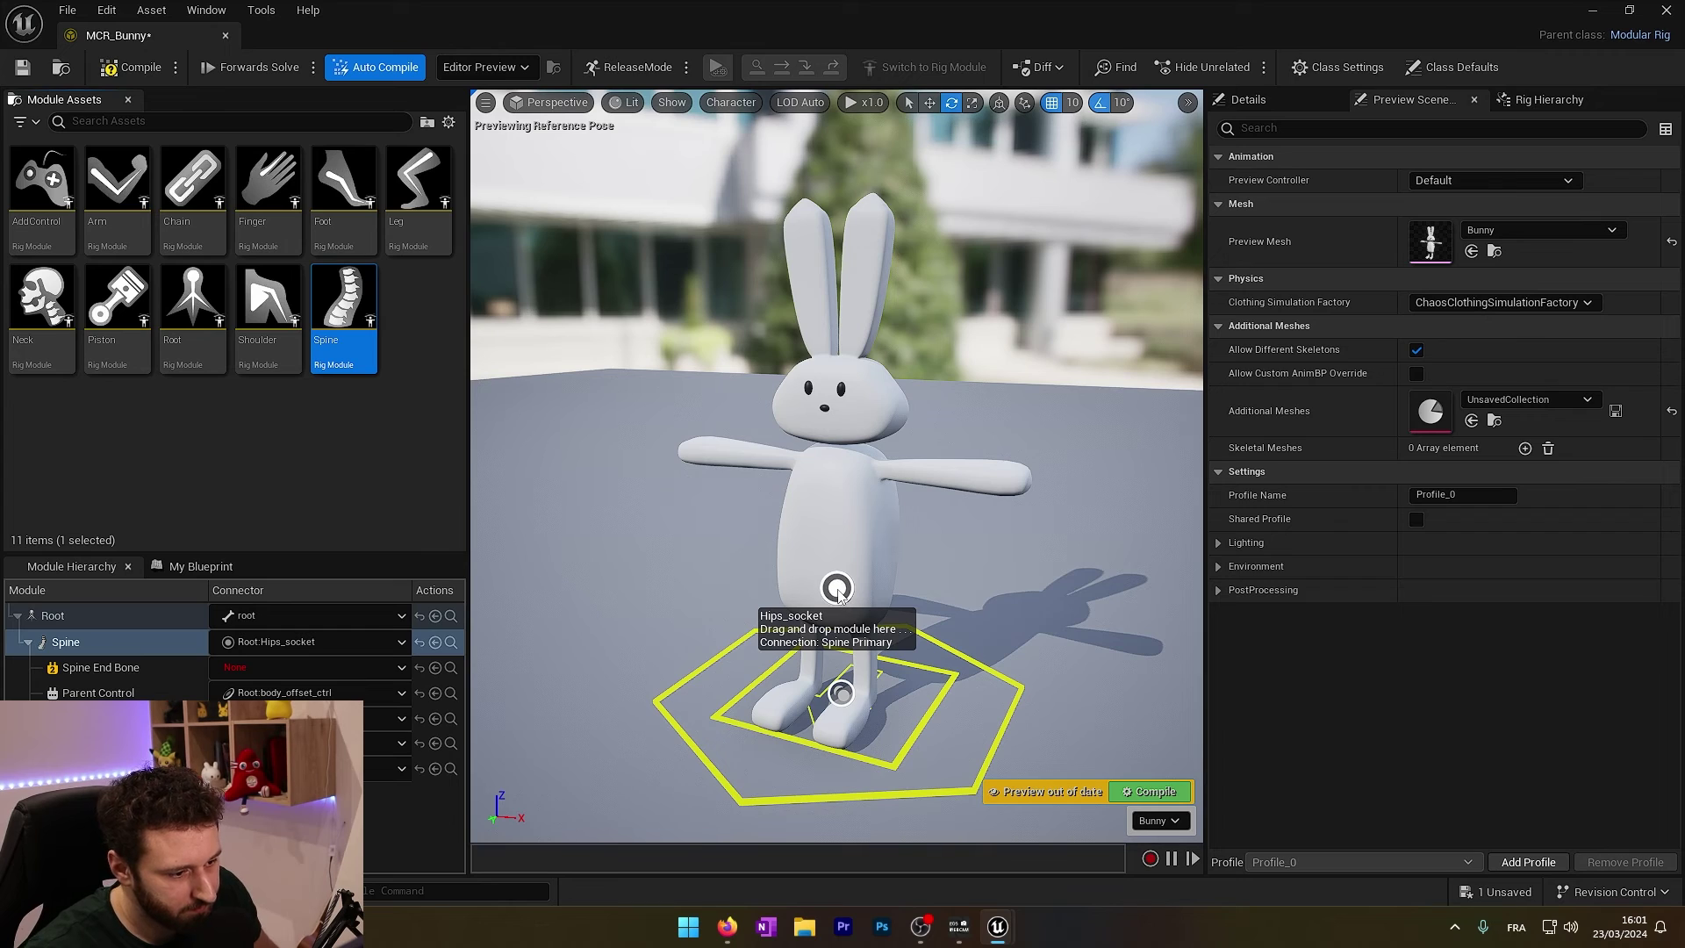
# - Connect the Spine module's start bone to Spine and its end bone to Spine2
pyautogui.click(100, 667)
pyautogui.click(298, 667)
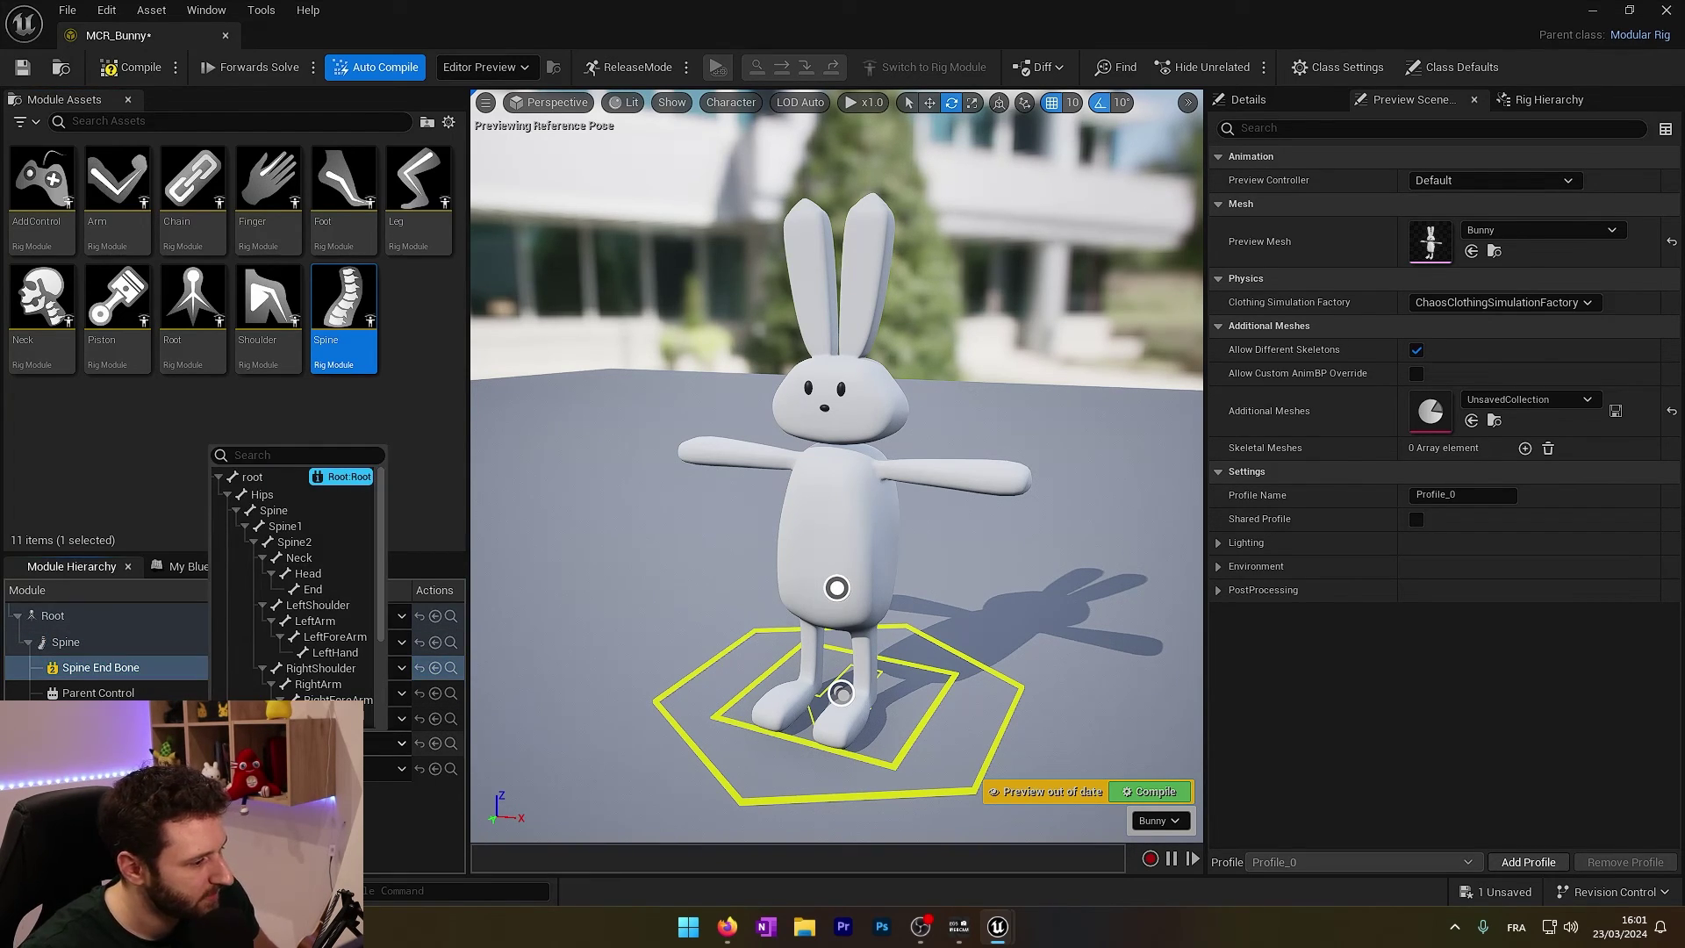
pyautogui.click(265, 744)
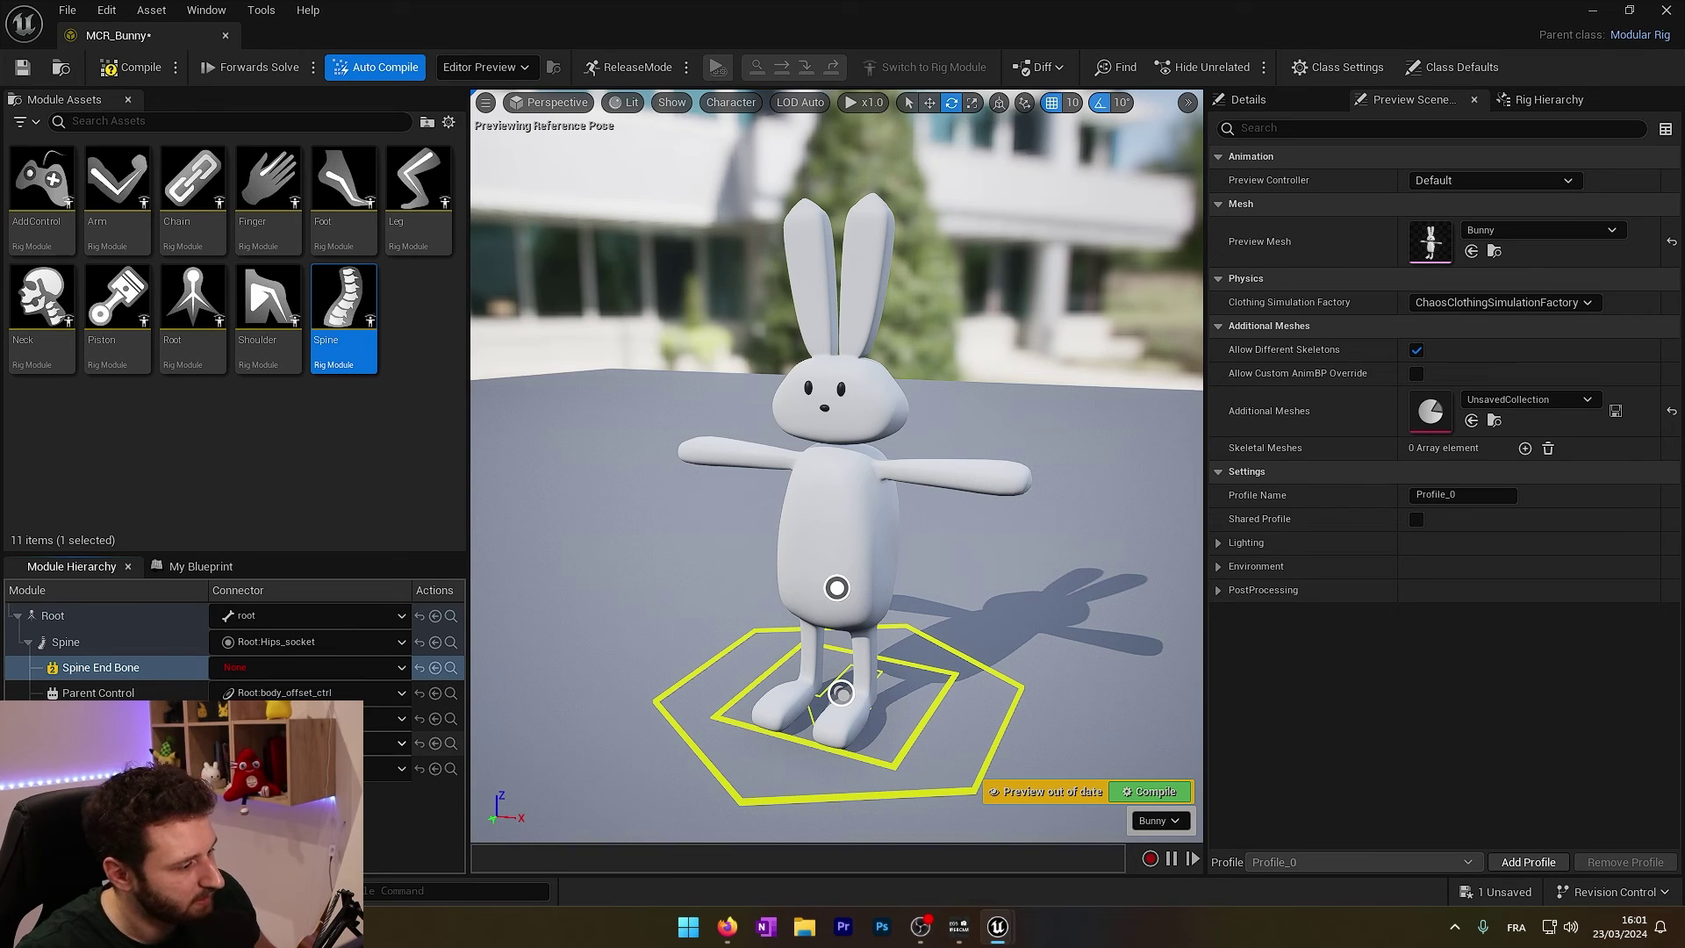
pyautogui.click(245, 672)
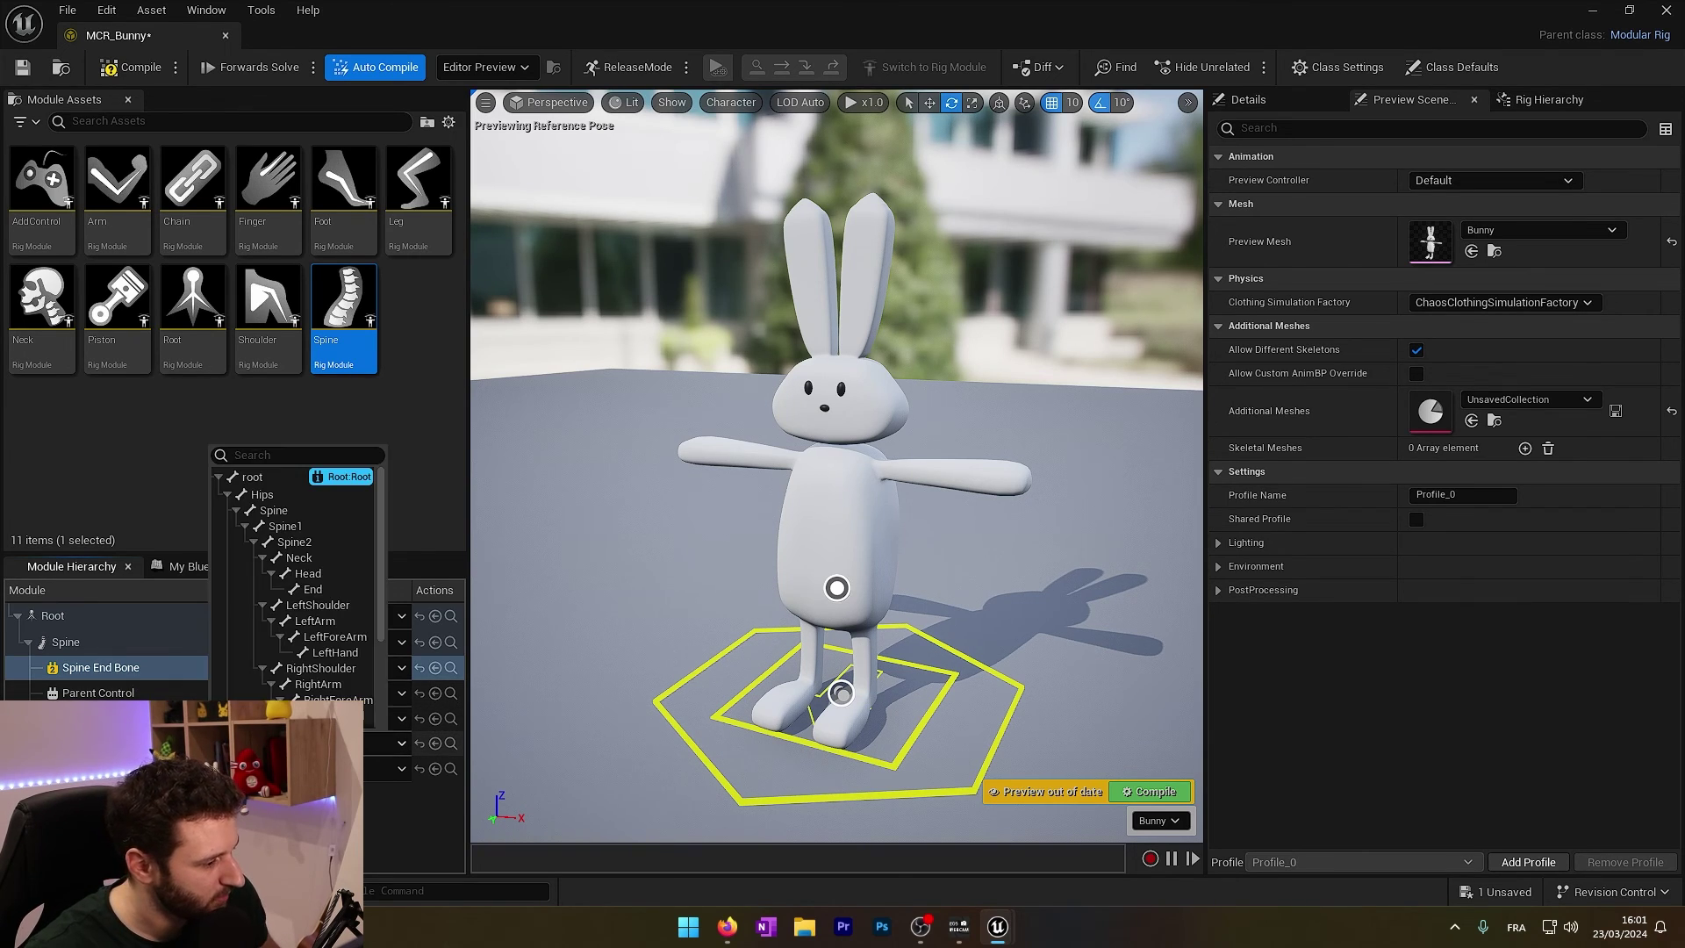
pyautogui.click(280, 511)
pyautogui.click(254, 666)
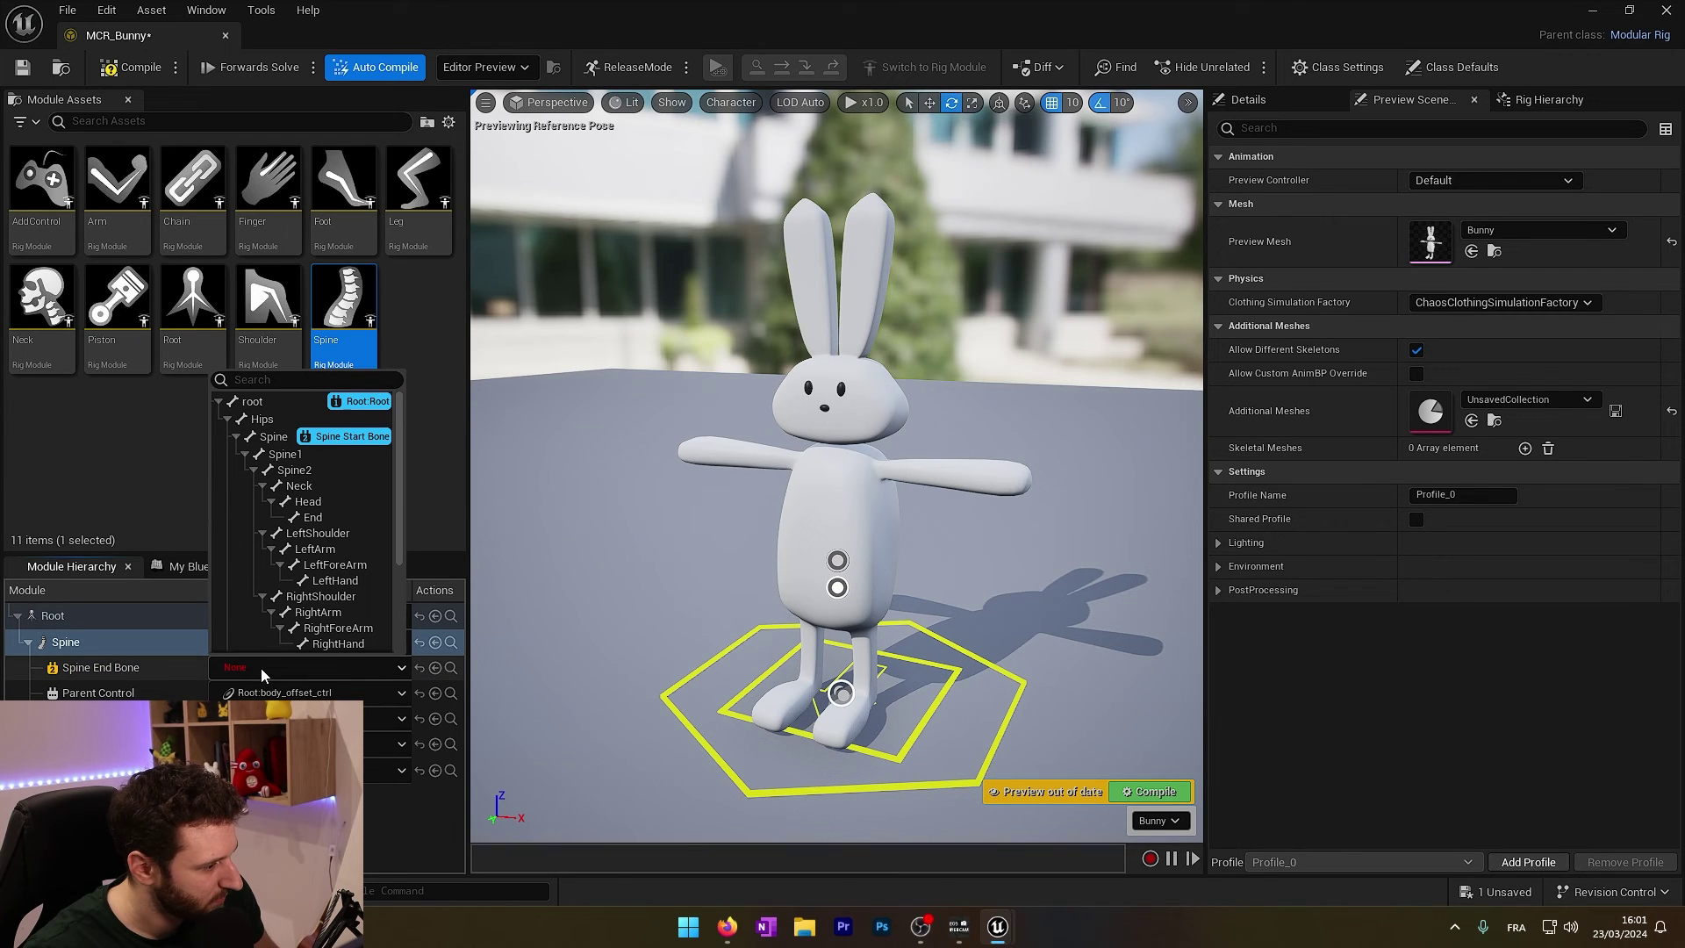
pyautogui.click(303, 475)
# - Try rotating the waist control to test how the spine module moves the bunny
pyautogui.moveTo(494, 519); pyautogui.dragTo(566, 519, button='right')
pyautogui.moveTo(922, 512); pyautogui.dragTo(923, 513)
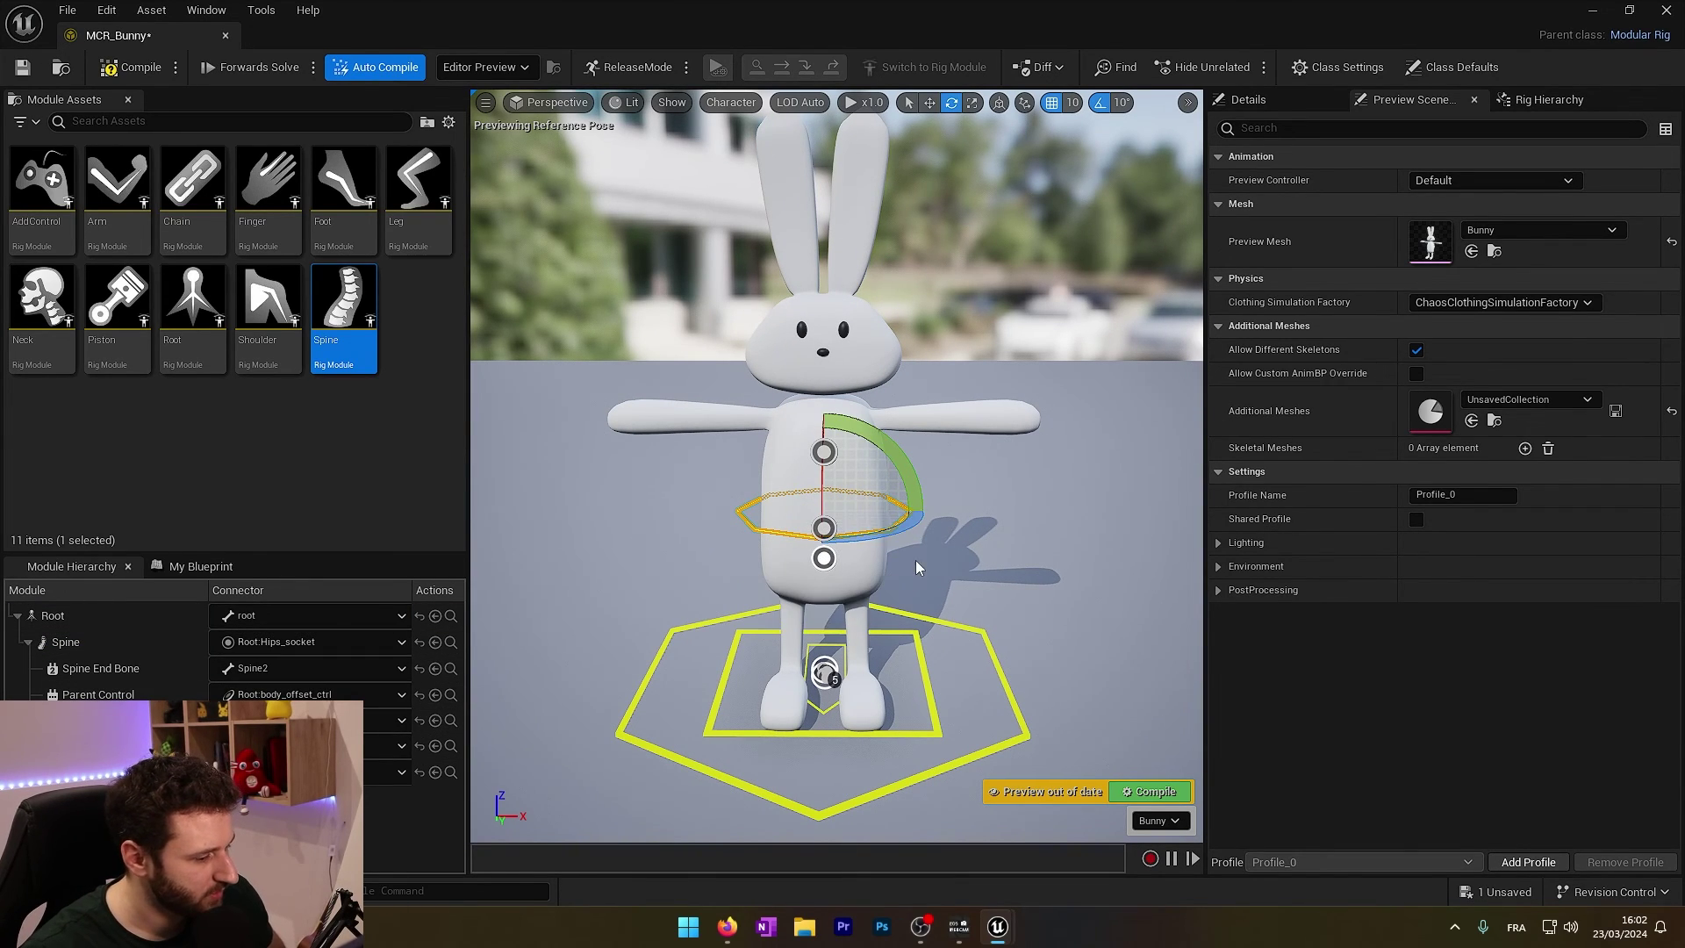
pyautogui.moveTo(917, 527); pyautogui.dragTo(929, 510)
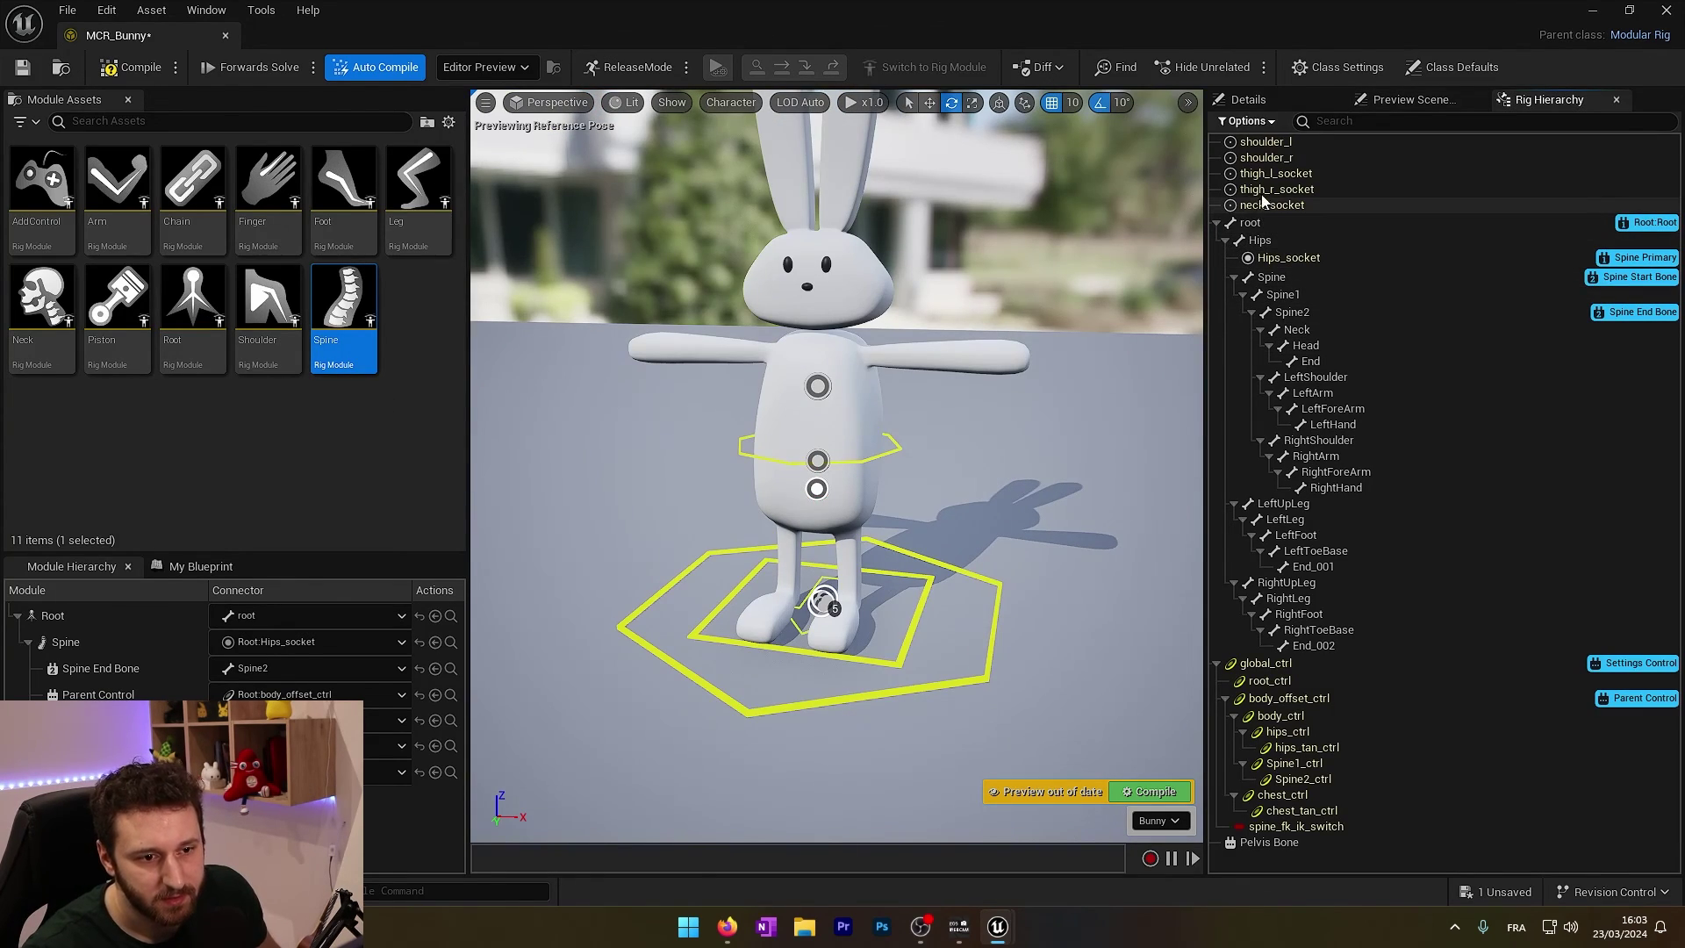
# - Examine where the shoulder, thigh and neck sockets sit by selecting them in the rig hierarchy
pyautogui.click(1272, 143)
pyautogui.press('Down')
pyautogui.press('Down')
pyautogui.press('Down')
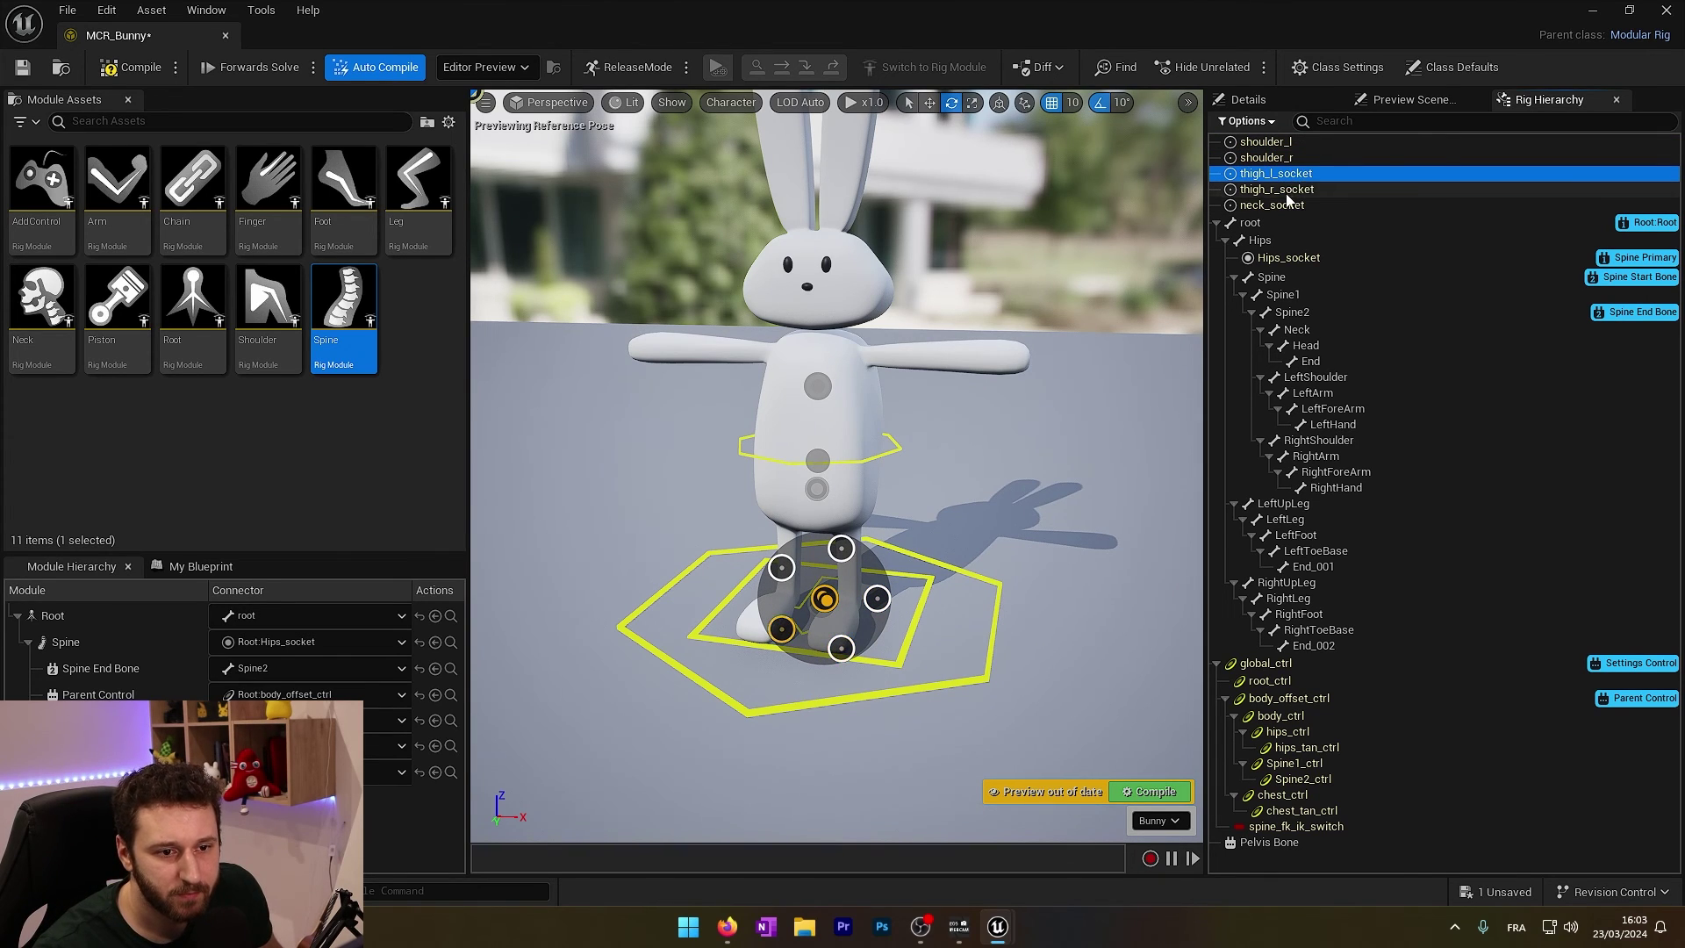
pyautogui.click(1281, 204)
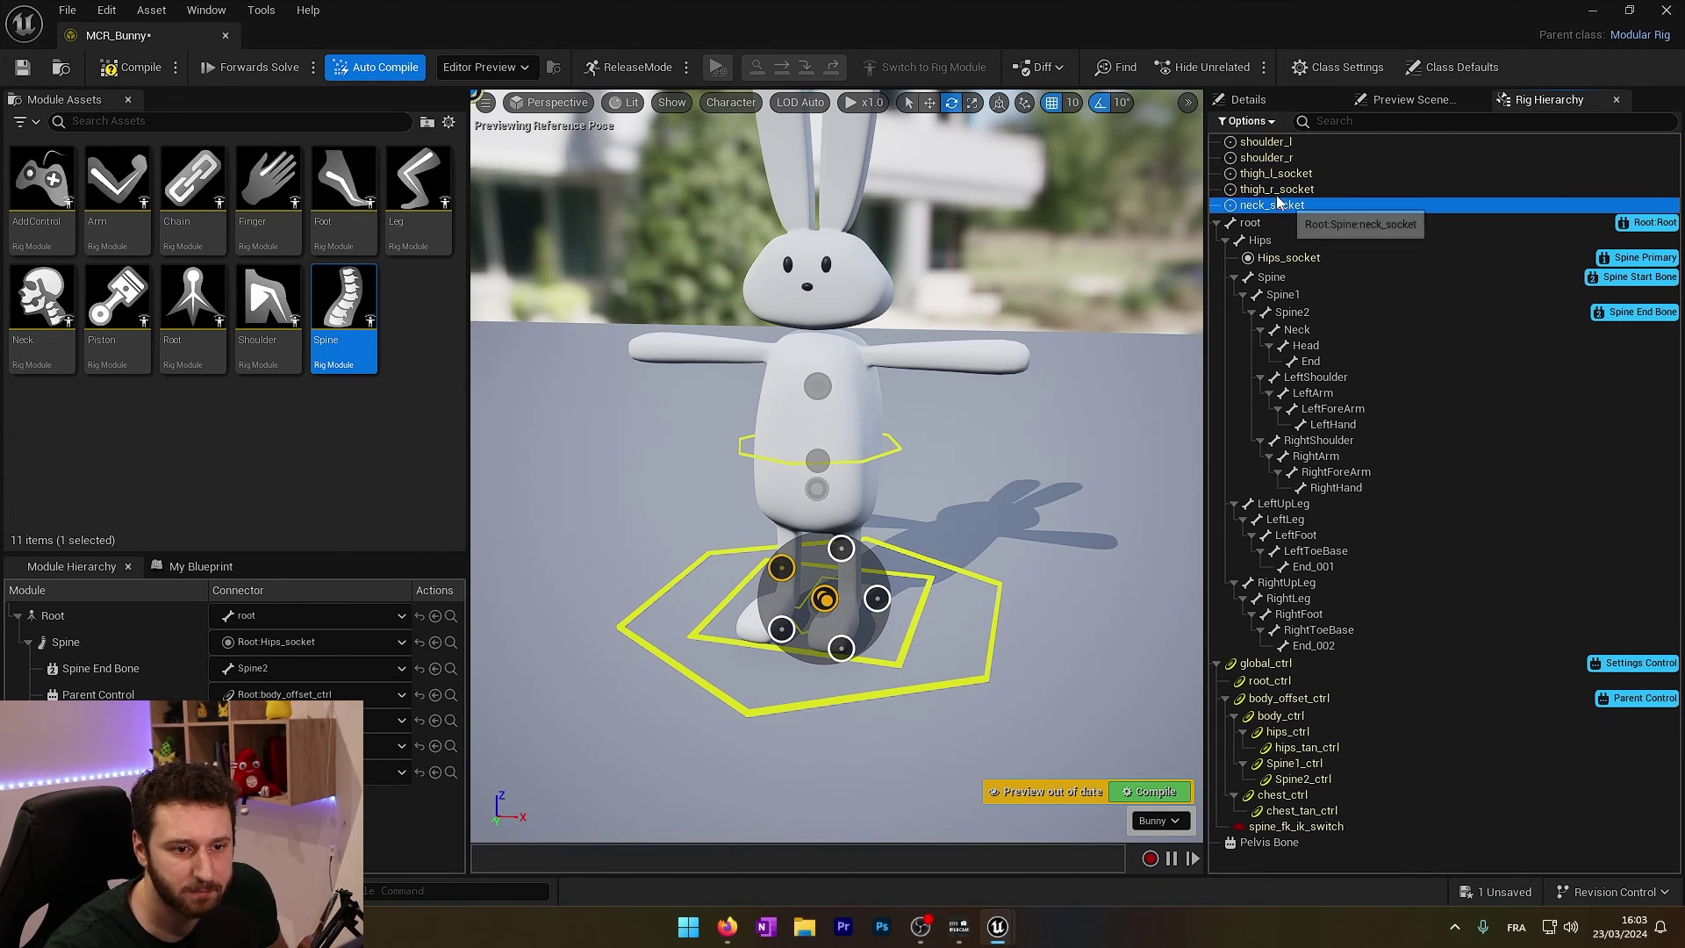
pyautogui.click(1277, 142)
pyautogui.click(1277, 204)
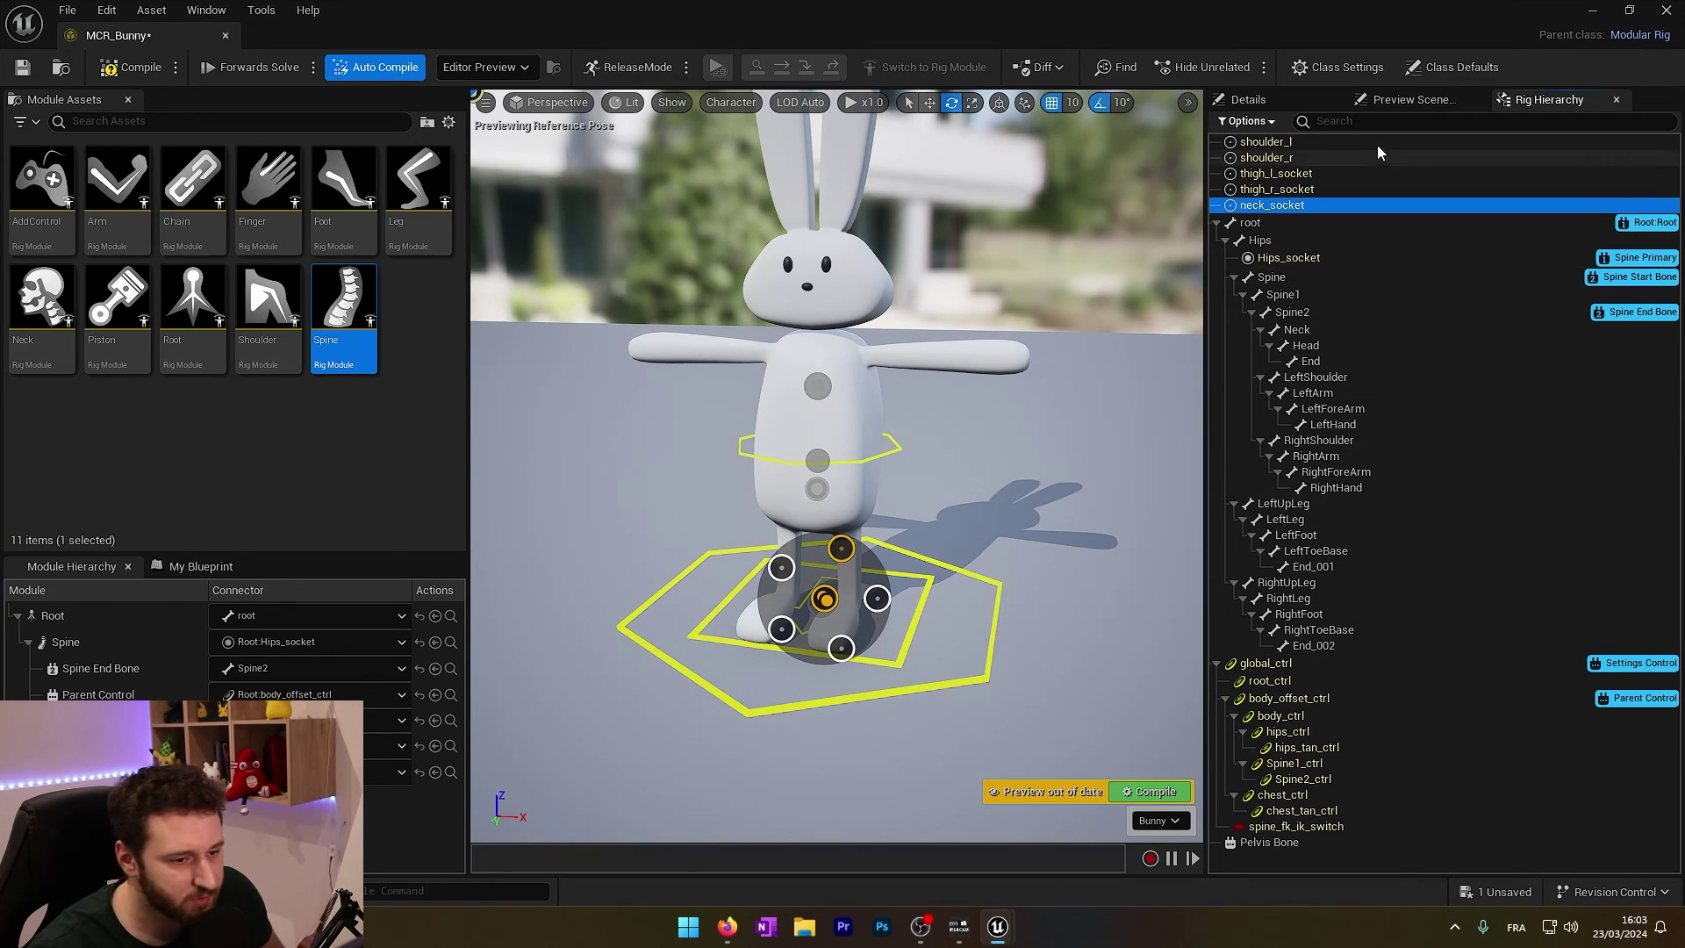
# - Add a new socket under the bunny's Neck bone
pyautogui.click(1297, 330)
pyautogui.rightClick(1304, 332)
pyautogui.moveTo(1337, 389)
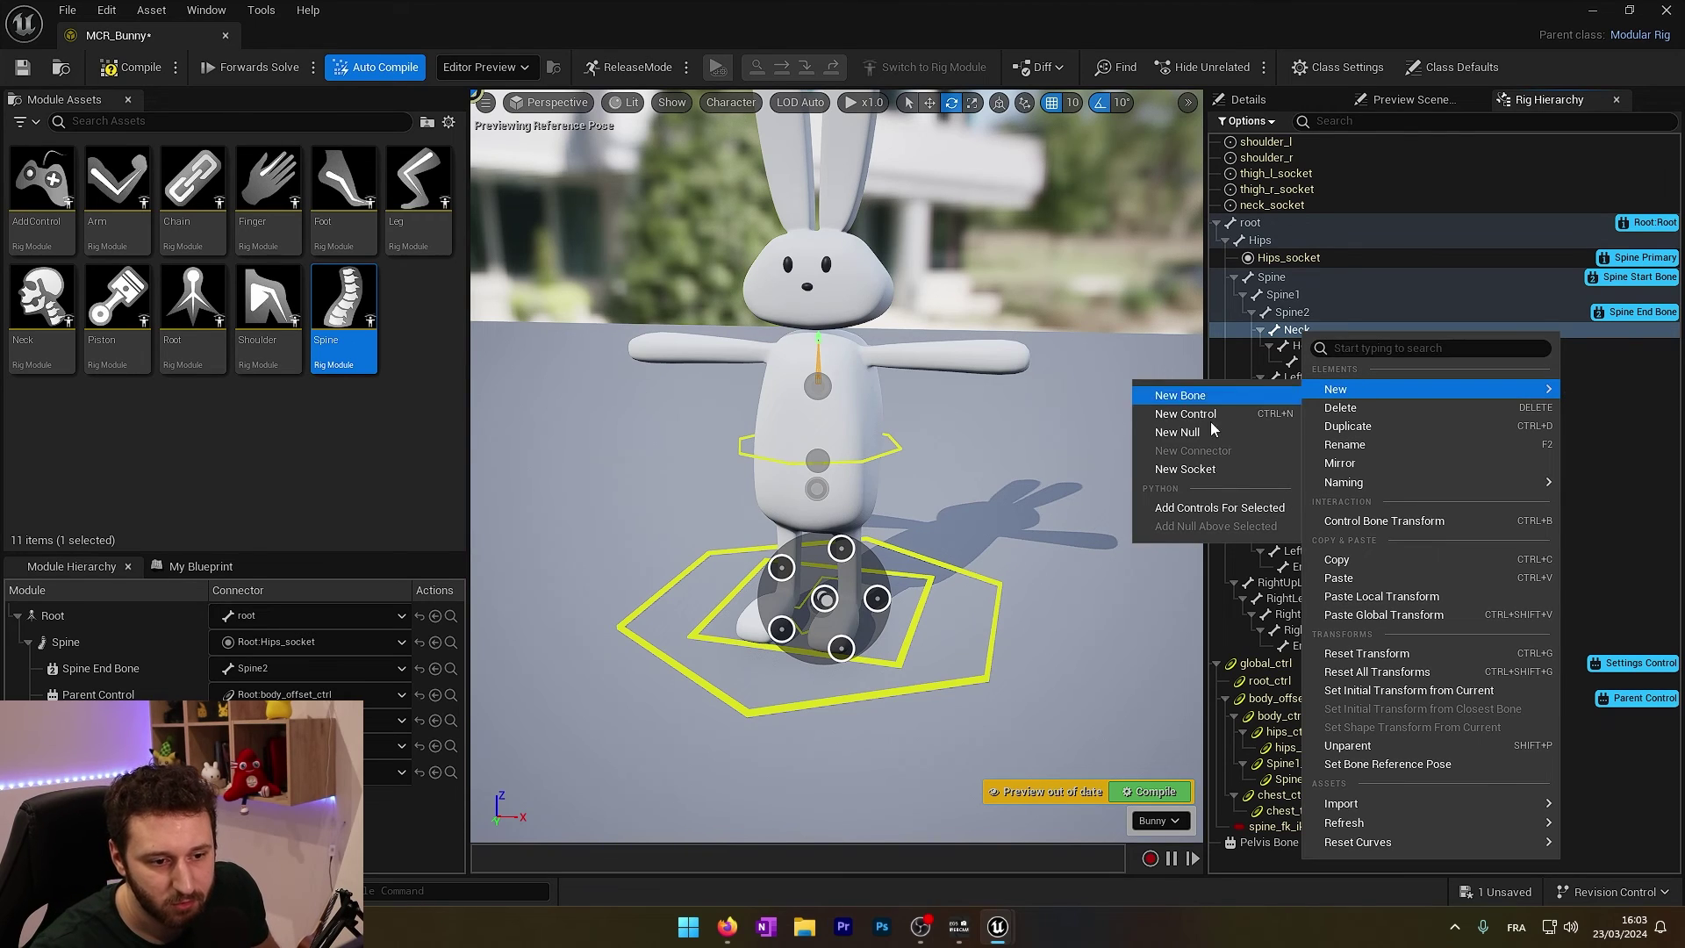
pyautogui.click(1171, 466)
pyautogui.click(1330, 348)
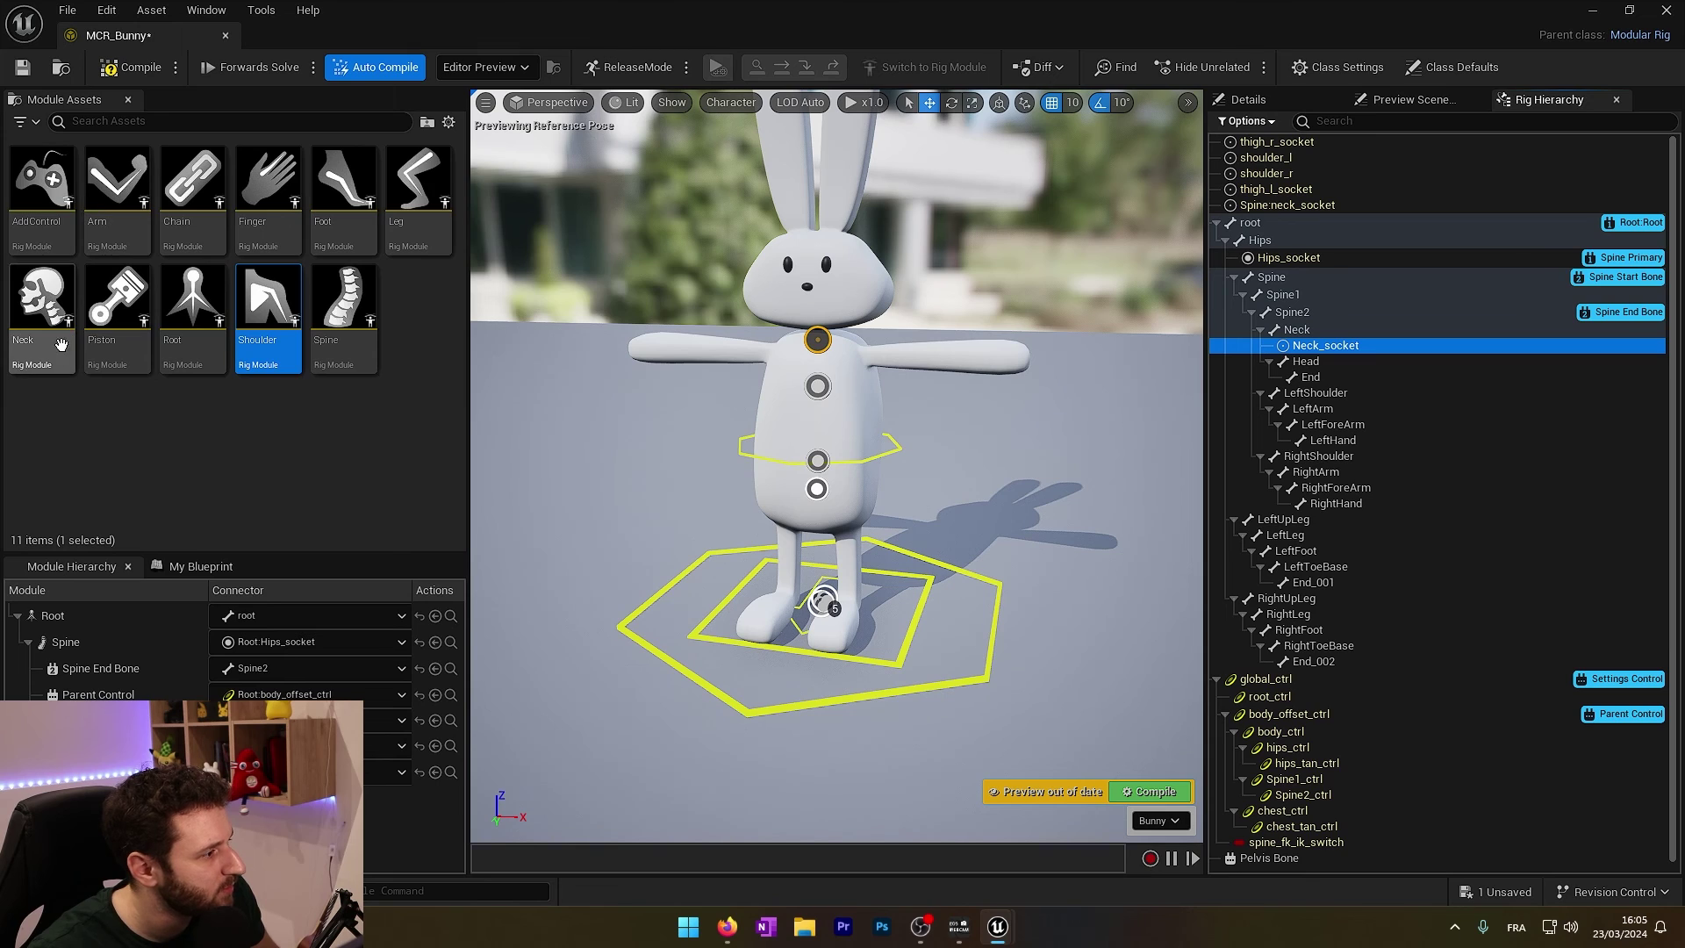
# - Attach a Neck module to the new socket on the bunny's neck
pyautogui.moveTo(39, 287)
pyautogui.moveTo(39, 287); pyautogui.dragTo(682, 303)
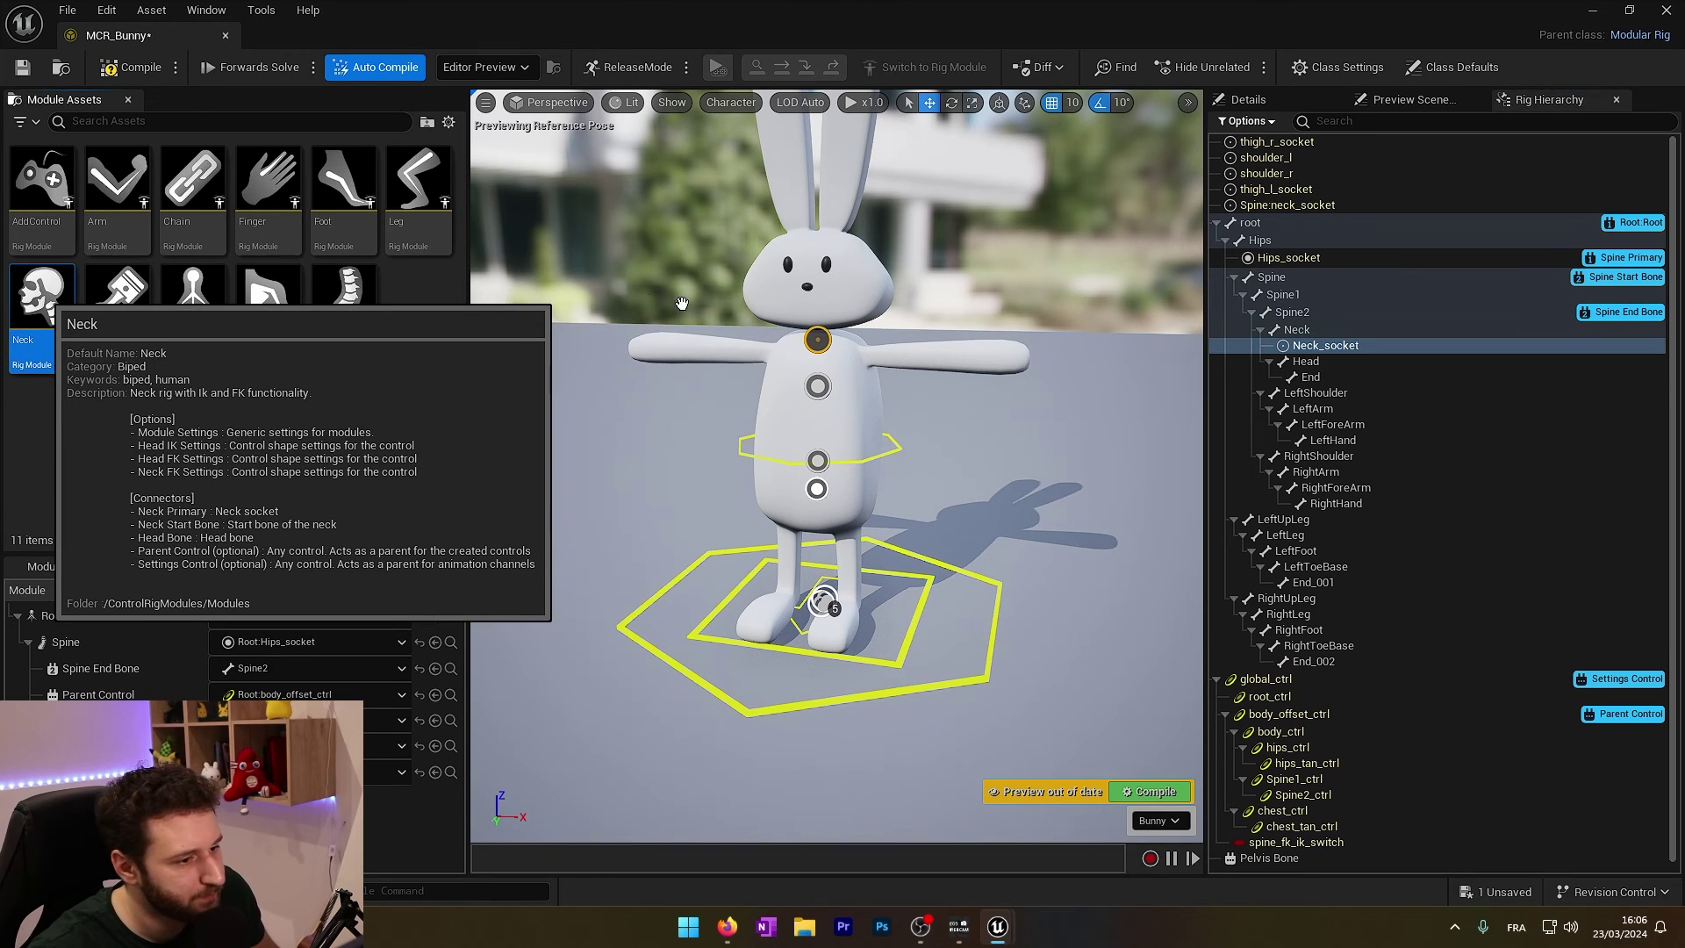
pyautogui.moveTo(815, 336); pyautogui.dragTo(816, 339)
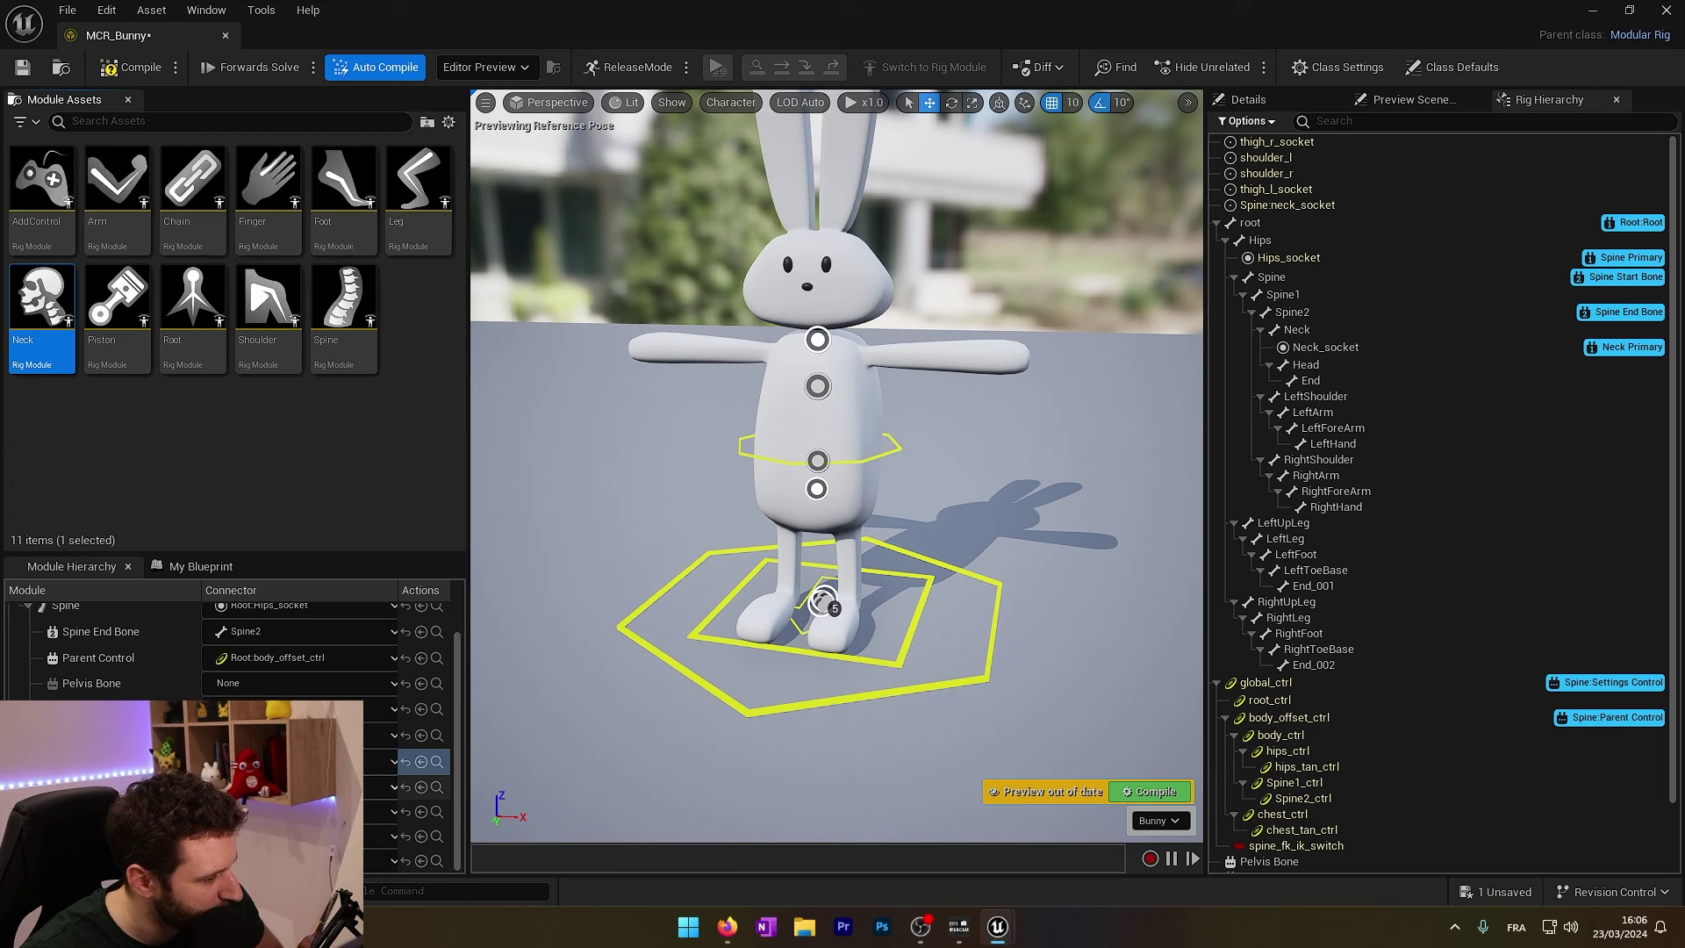
# - Connect the Neck module's start bone to Neck and its head bone to Head
pyautogui.click(325, 811)
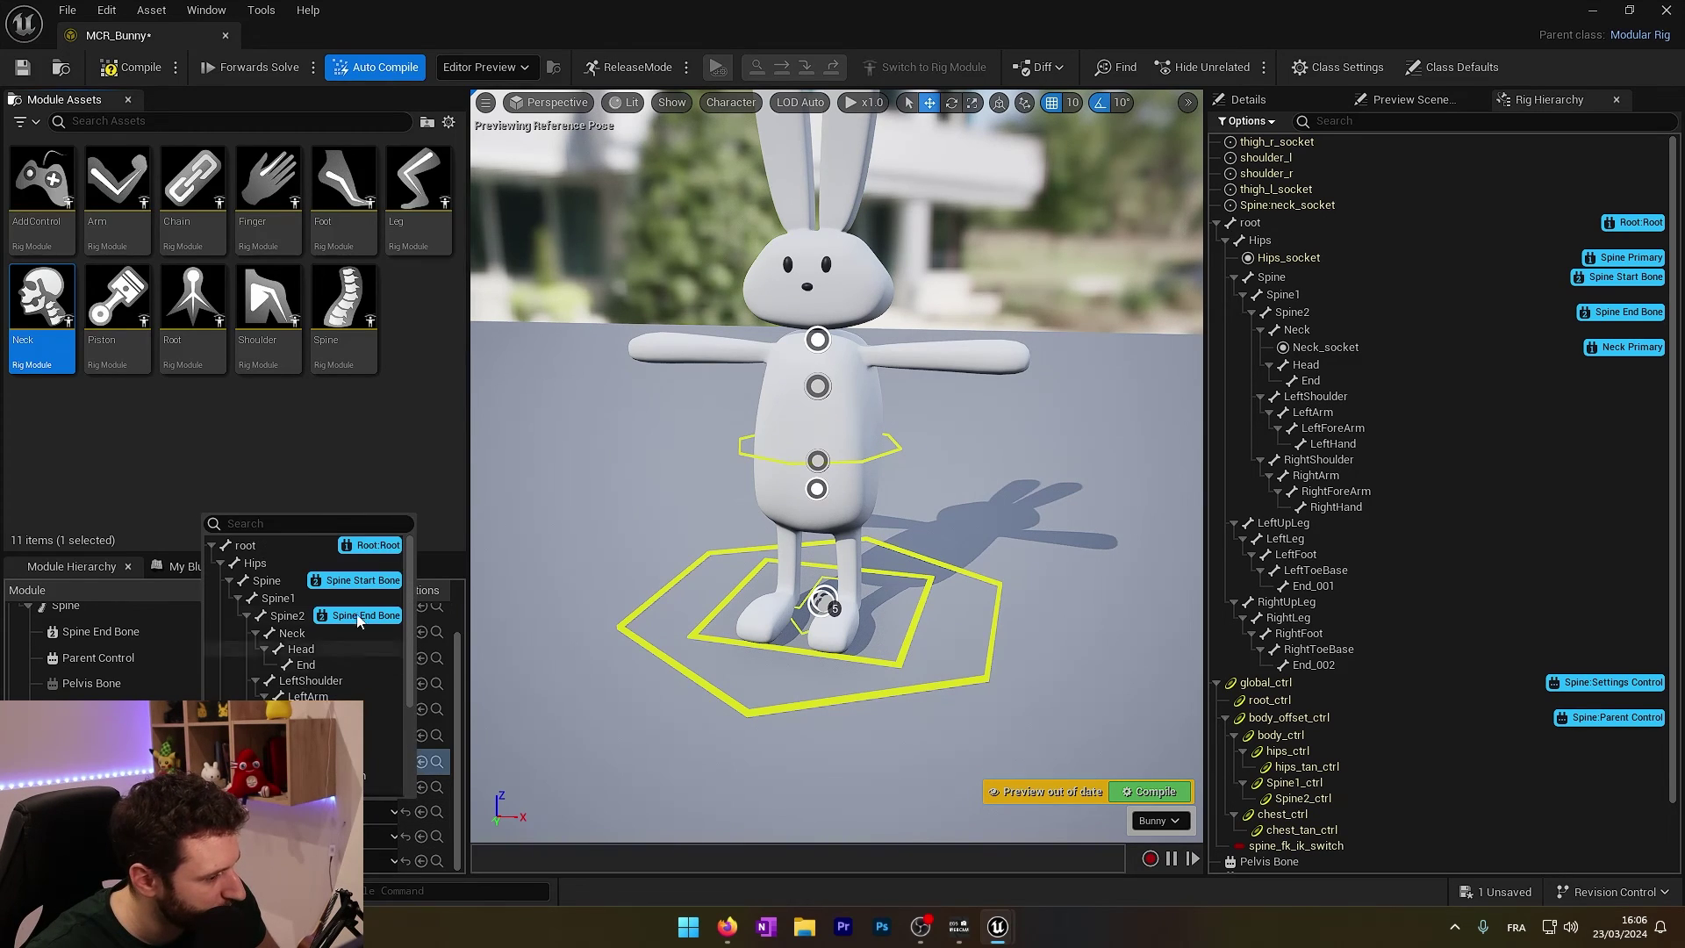
pyautogui.click(306, 635)
pyautogui.click(324, 837)
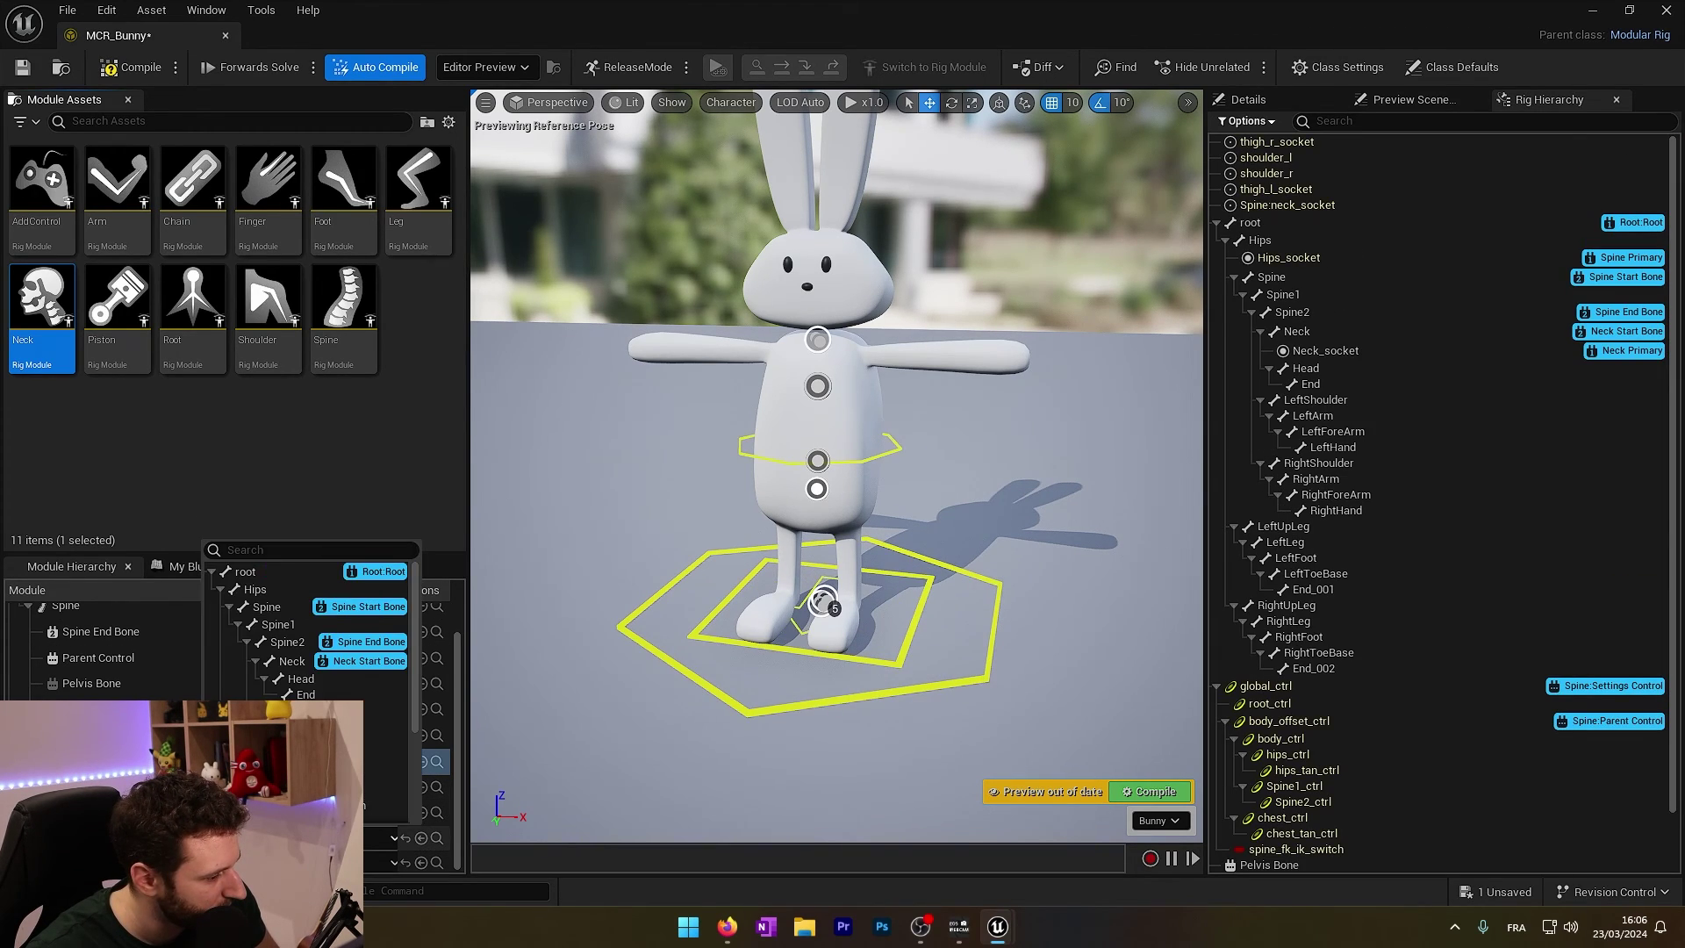
pyautogui.click(309, 683)
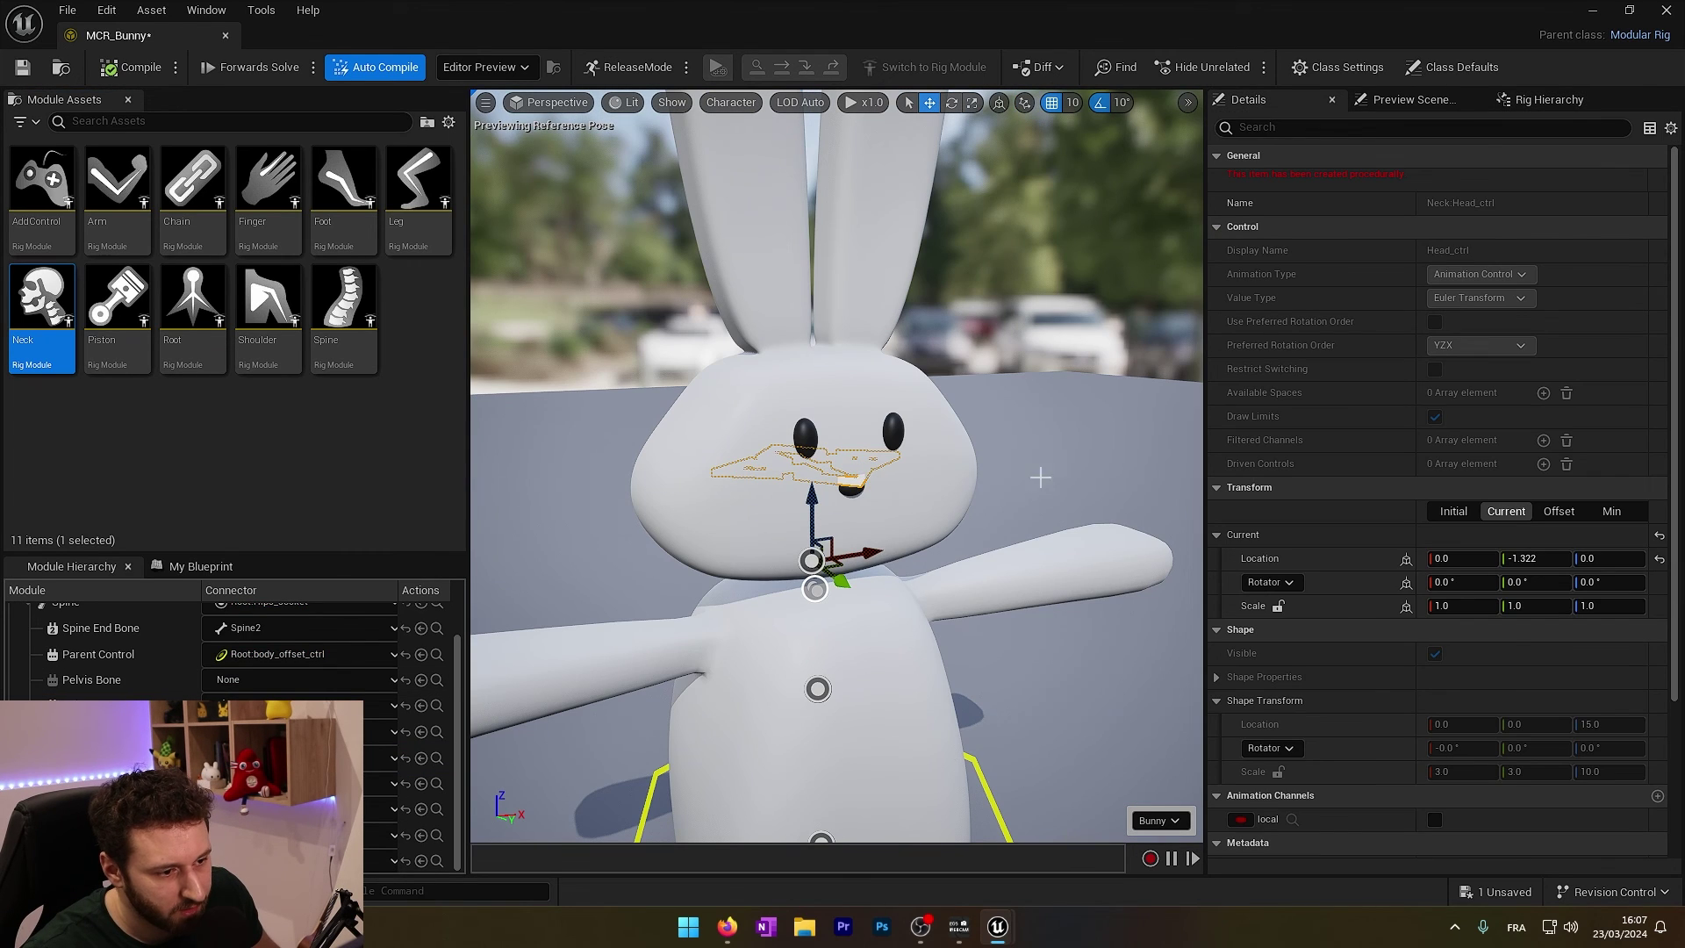
# - In the Neck module's Head FK Settings, set the shape scale to 6 in X, 6 in Y and 20 in Z
pyautogui.click(1042, 478)
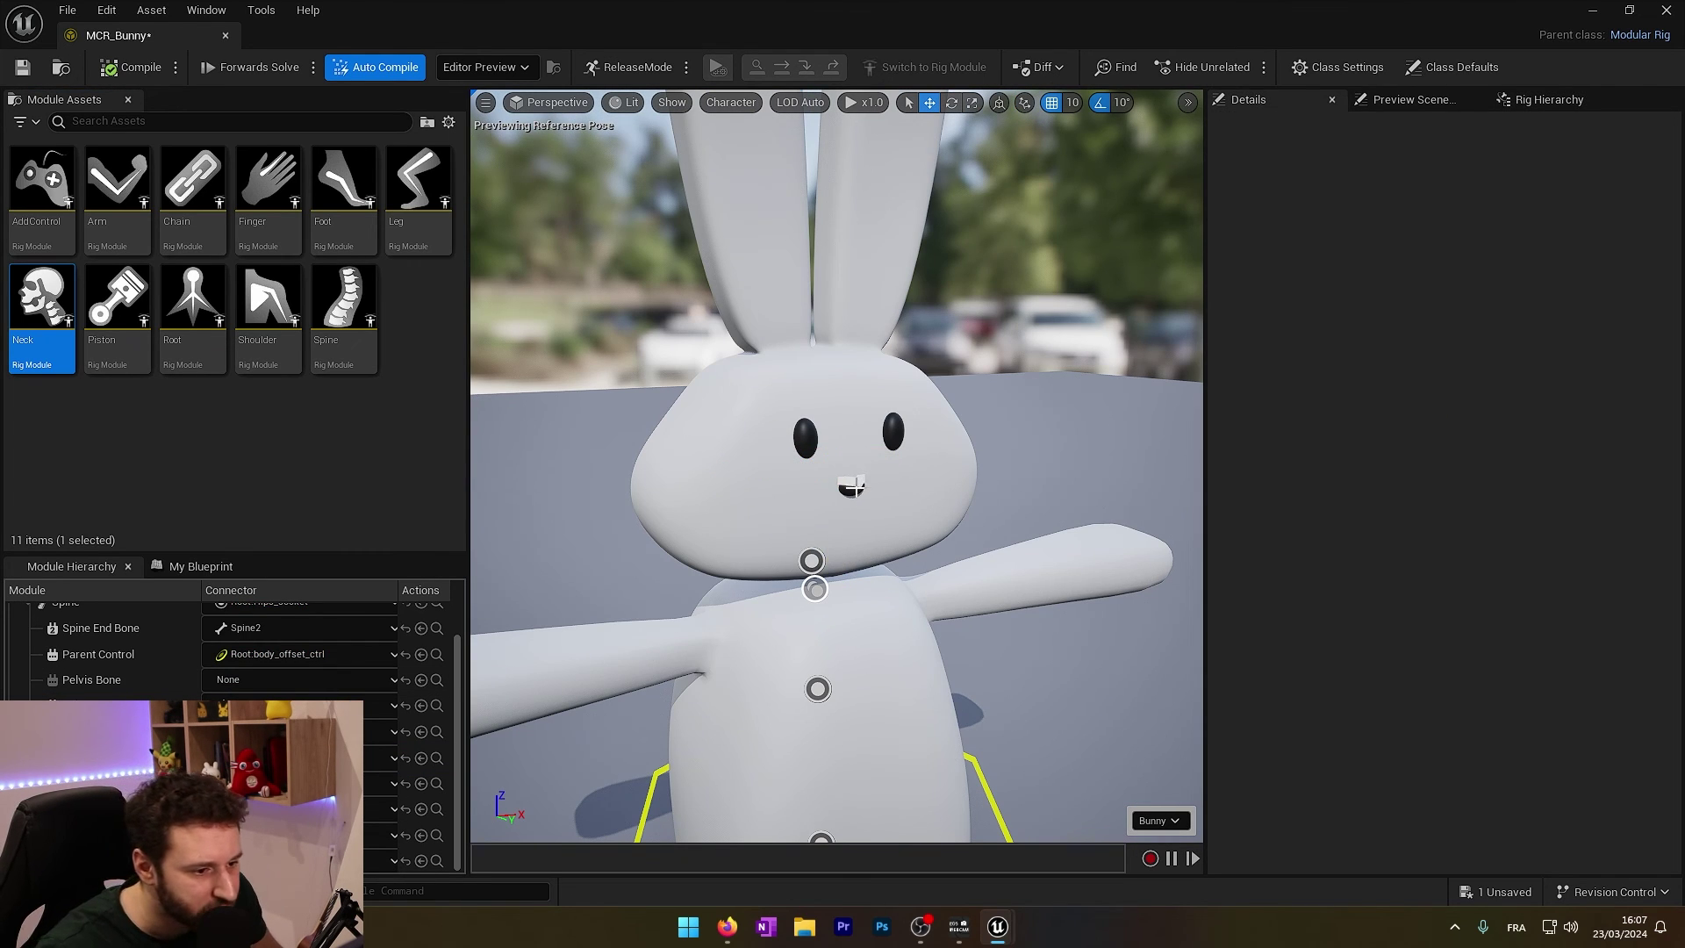
pyautogui.moveTo(857, 486)
pyautogui.mouseDown(button='right')
pyautogui.moveTo(864, 549)
pyautogui.moveTo(860, 491)
pyautogui.mouseUp(button='right')
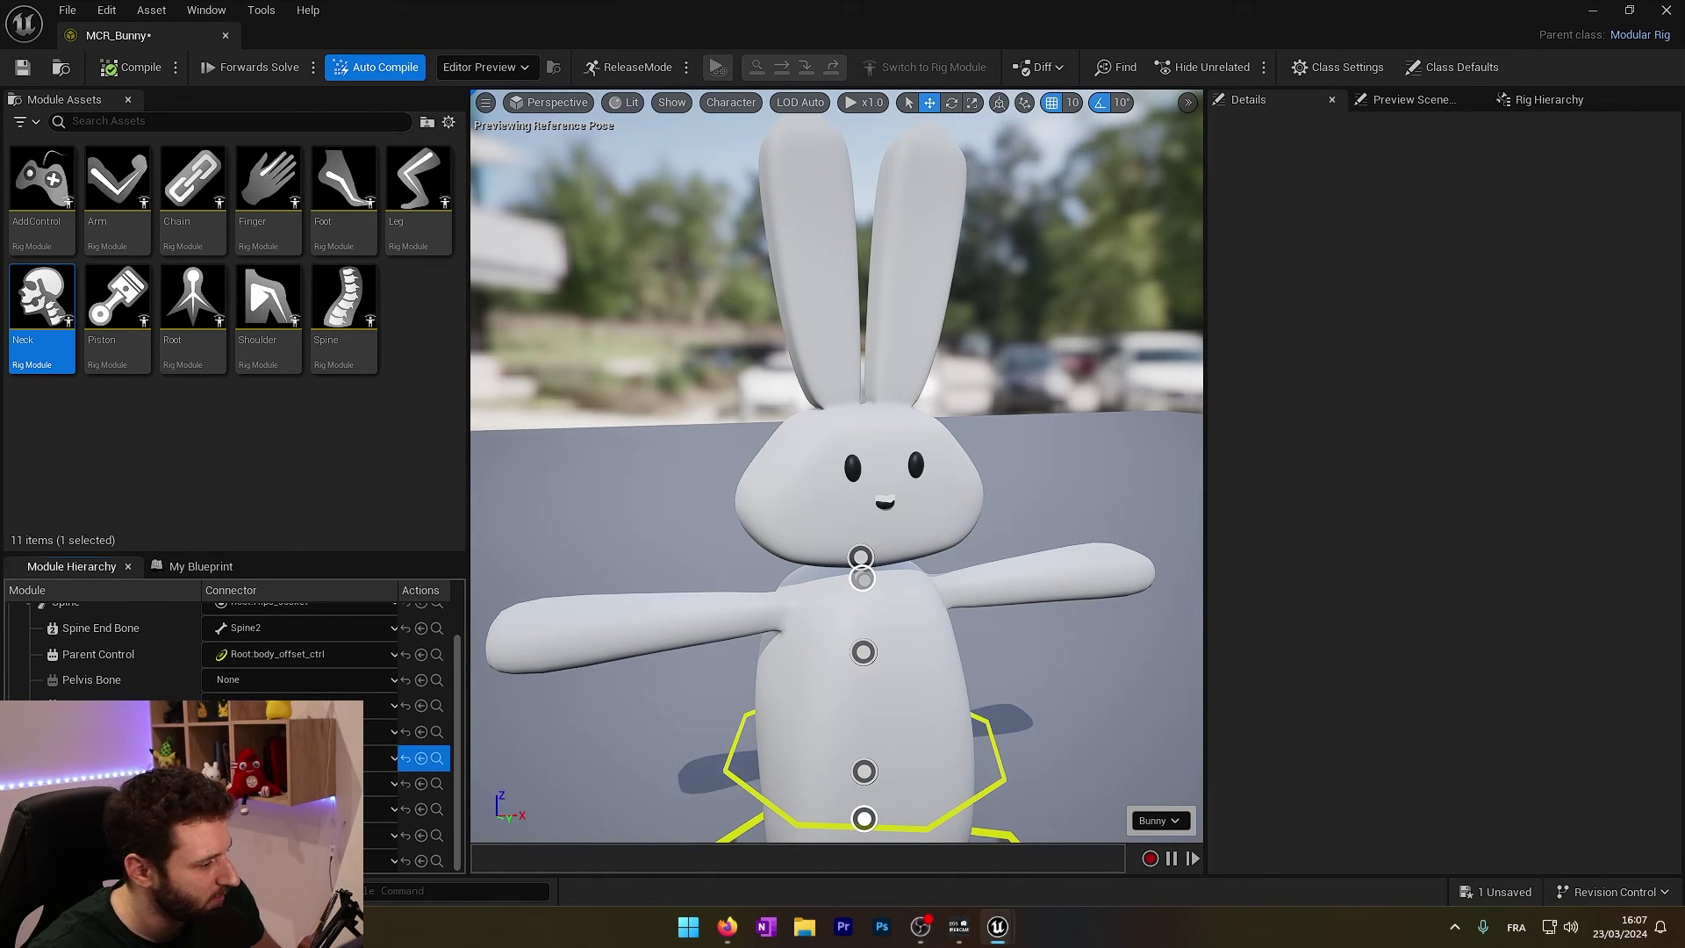
pyautogui.scroll(-2, 1398, 570)
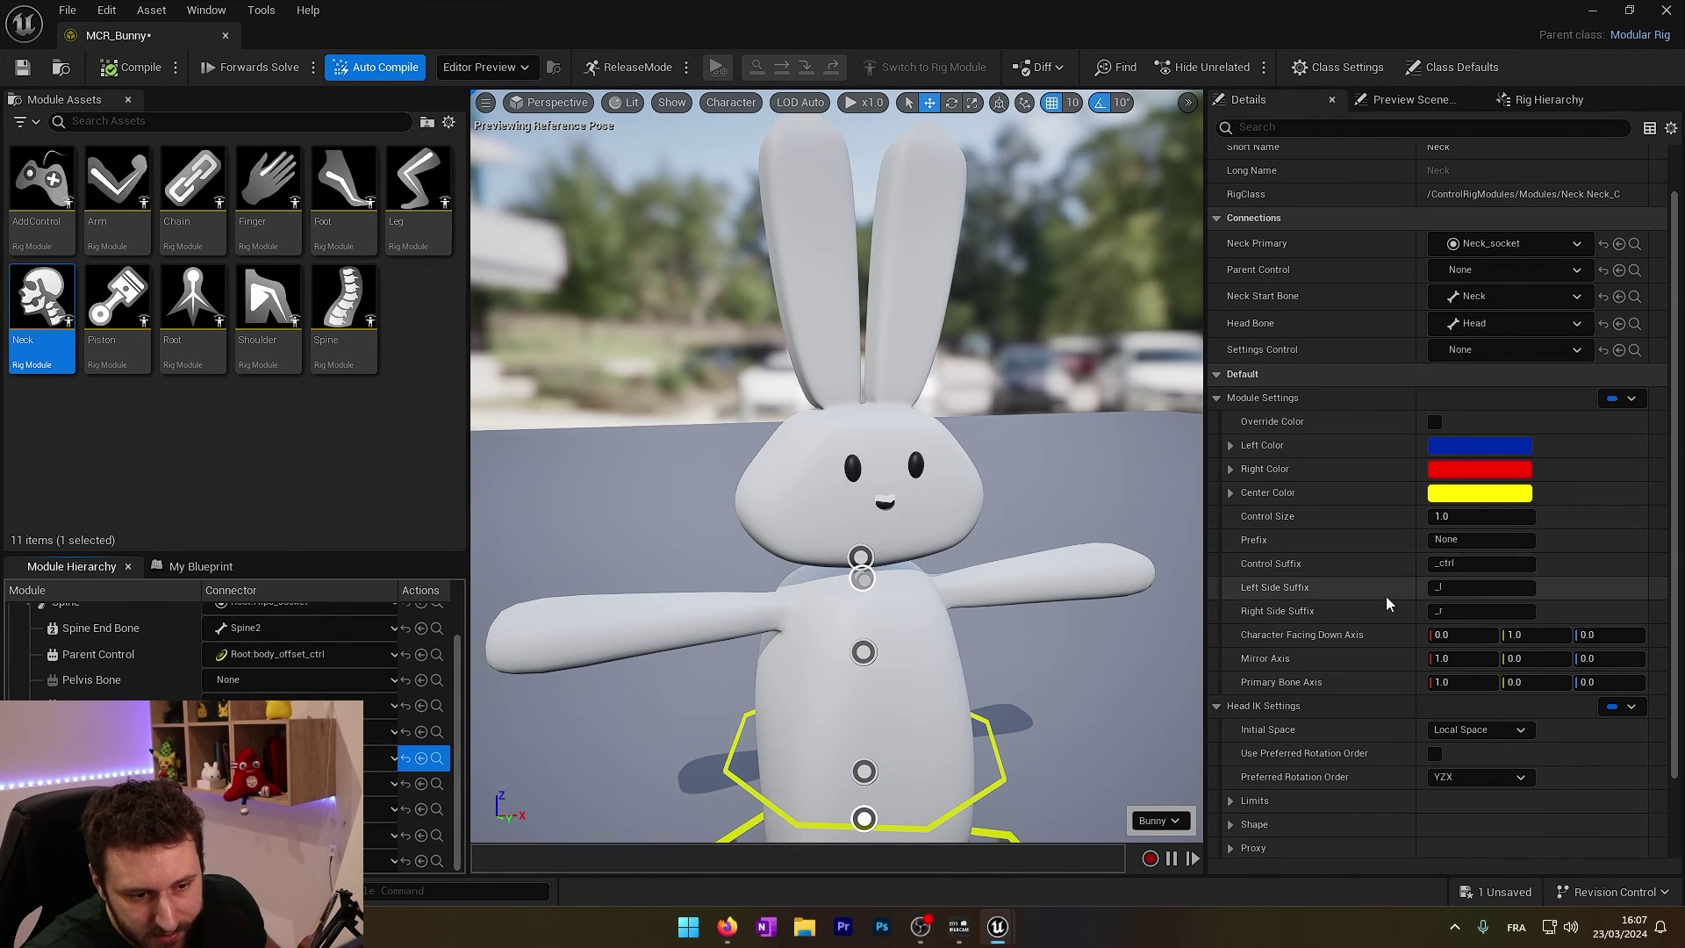
pyautogui.scroll(-4, 1290, 576)
pyautogui.scroll(-1, 1288, 614)
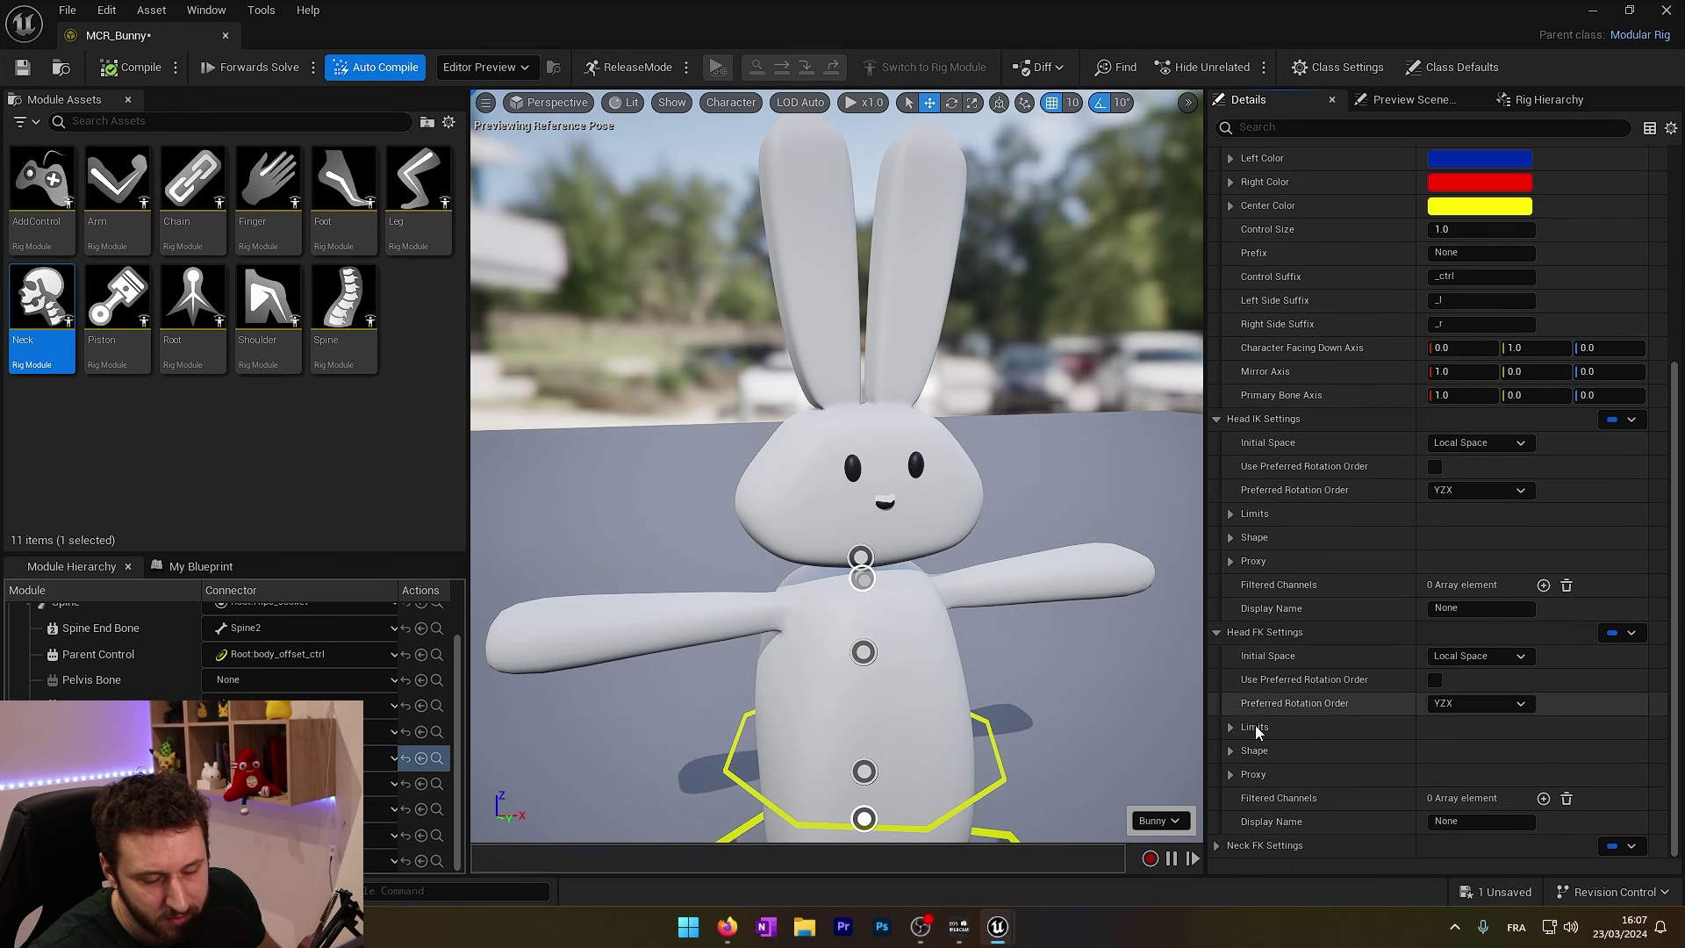
pyautogui.click(1231, 750)
pyautogui.scroll(-2, 1340, 723)
pyautogui.click(1244, 751)
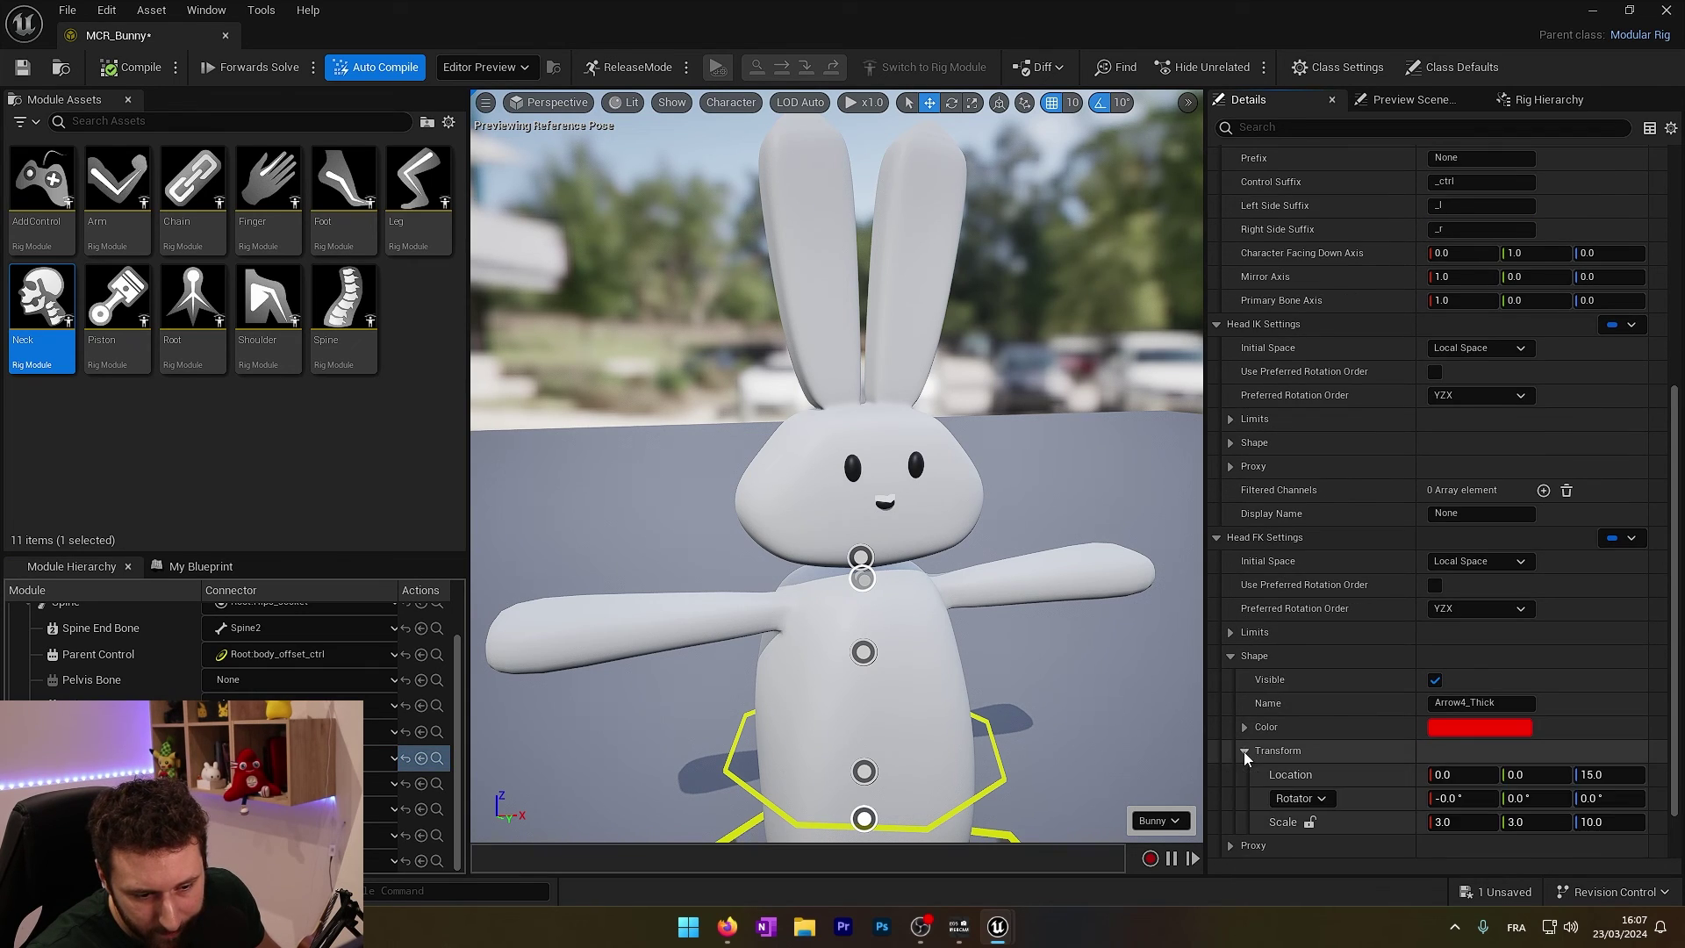
pyautogui.scroll(-2, 1371, 708)
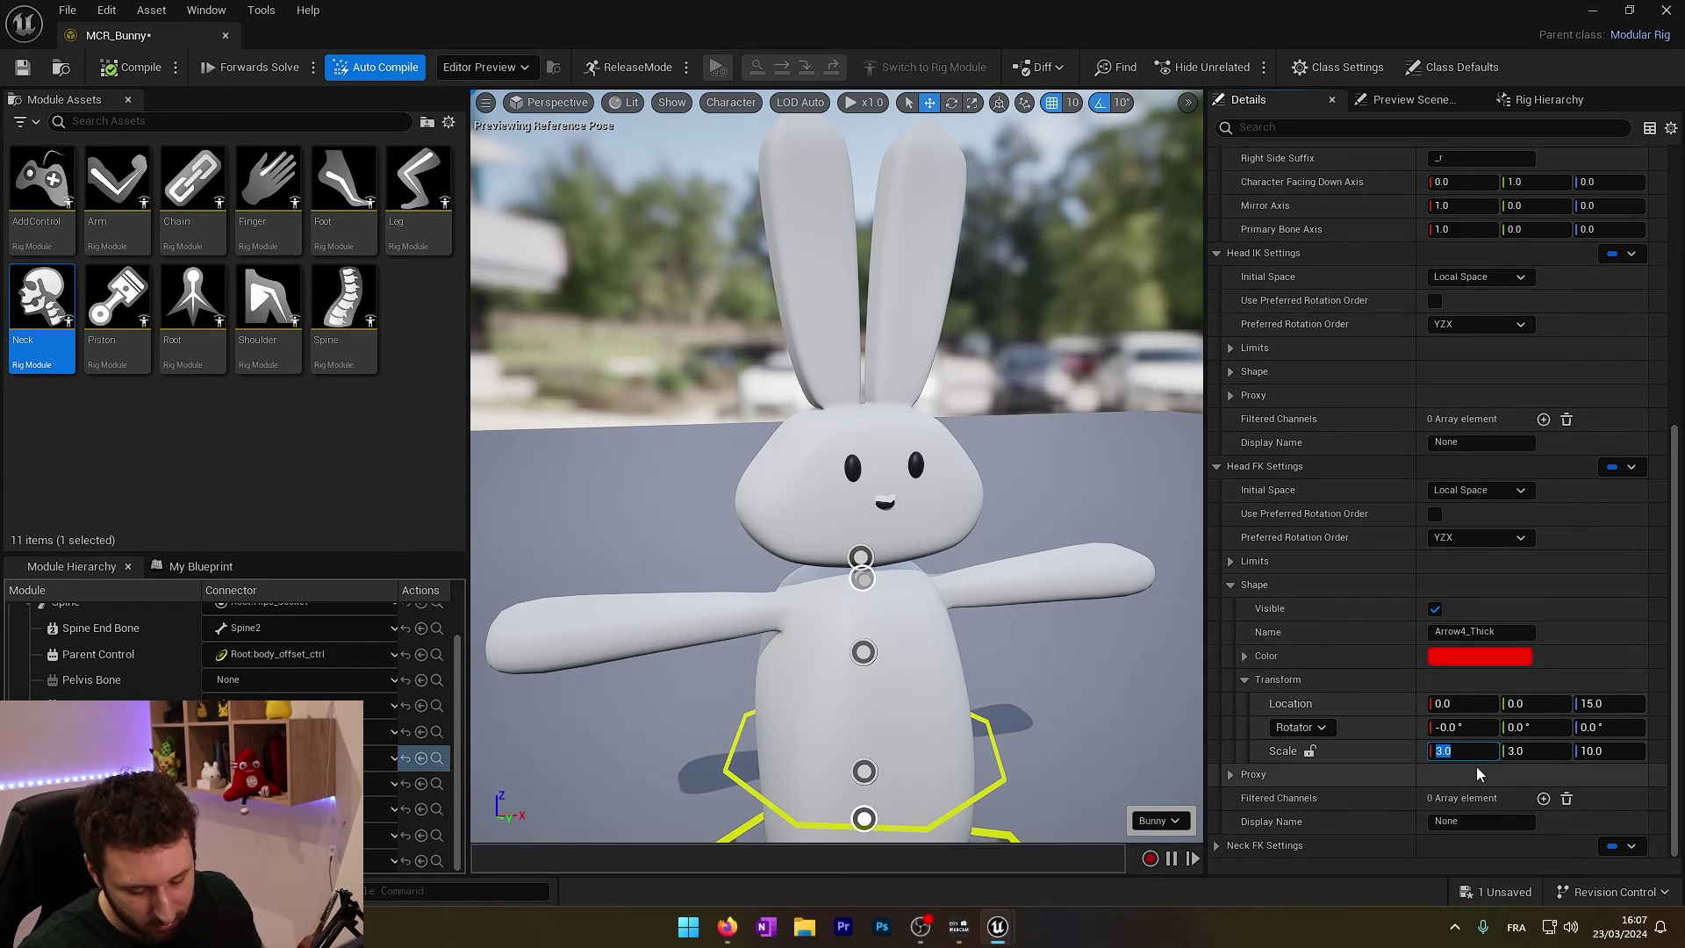
pyautogui.write('6')
pyautogui.press('Return')
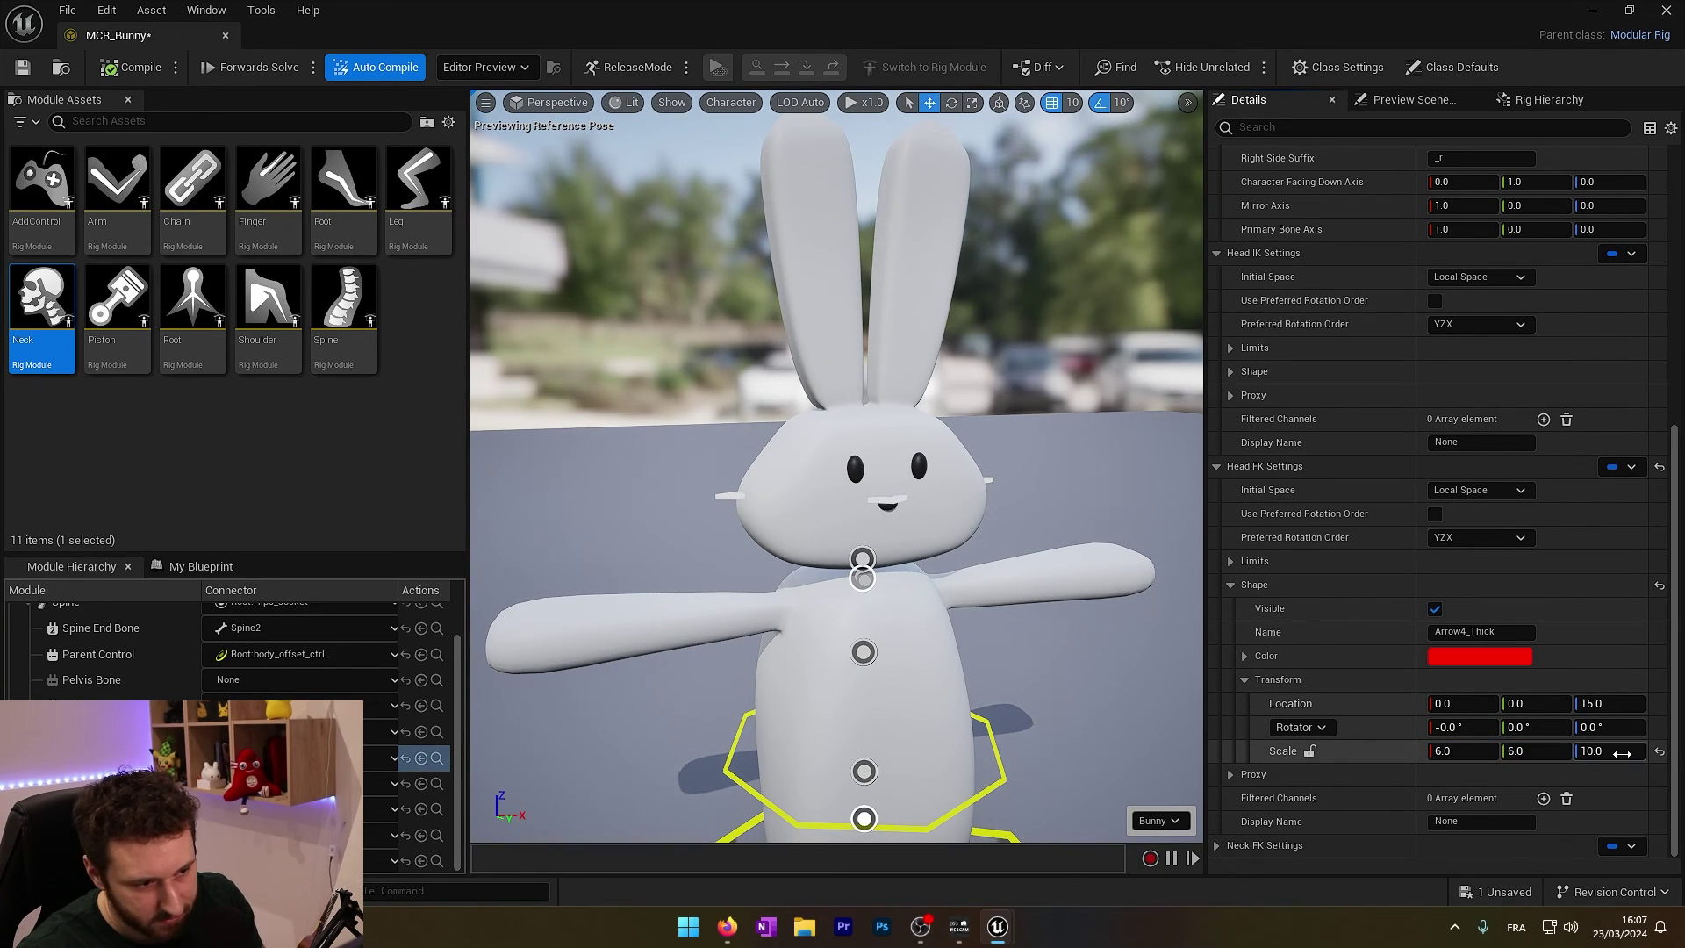
pyautogui.click(1620, 752)
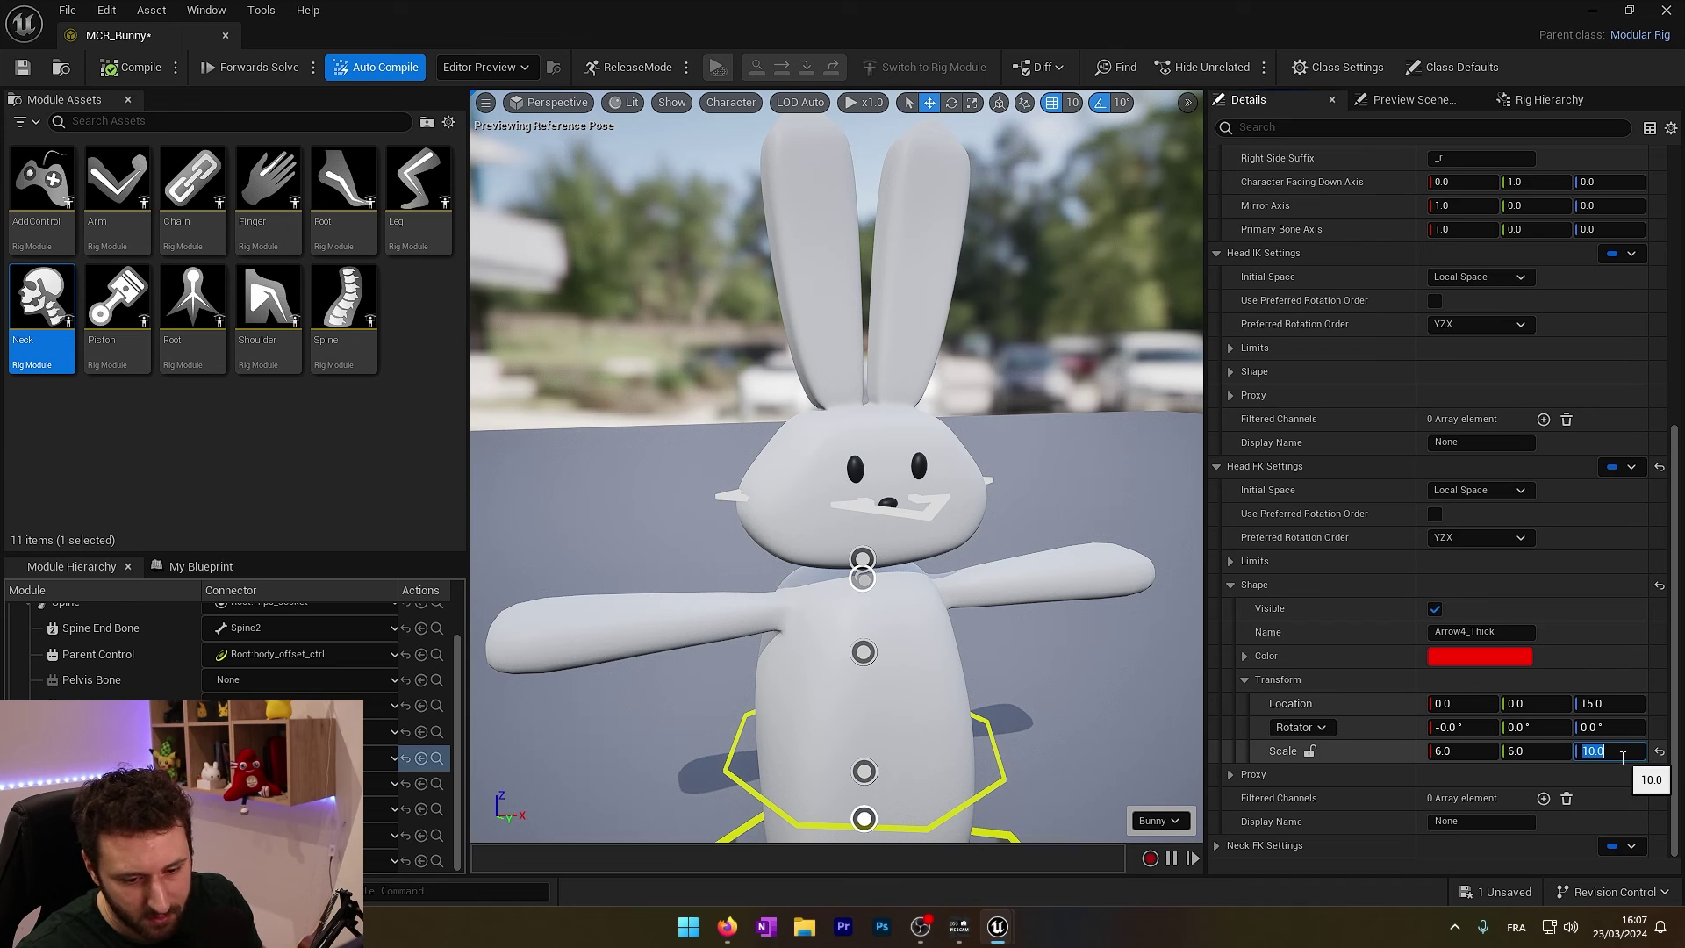
pyautogui.write('20')
pyautogui.press('Return')
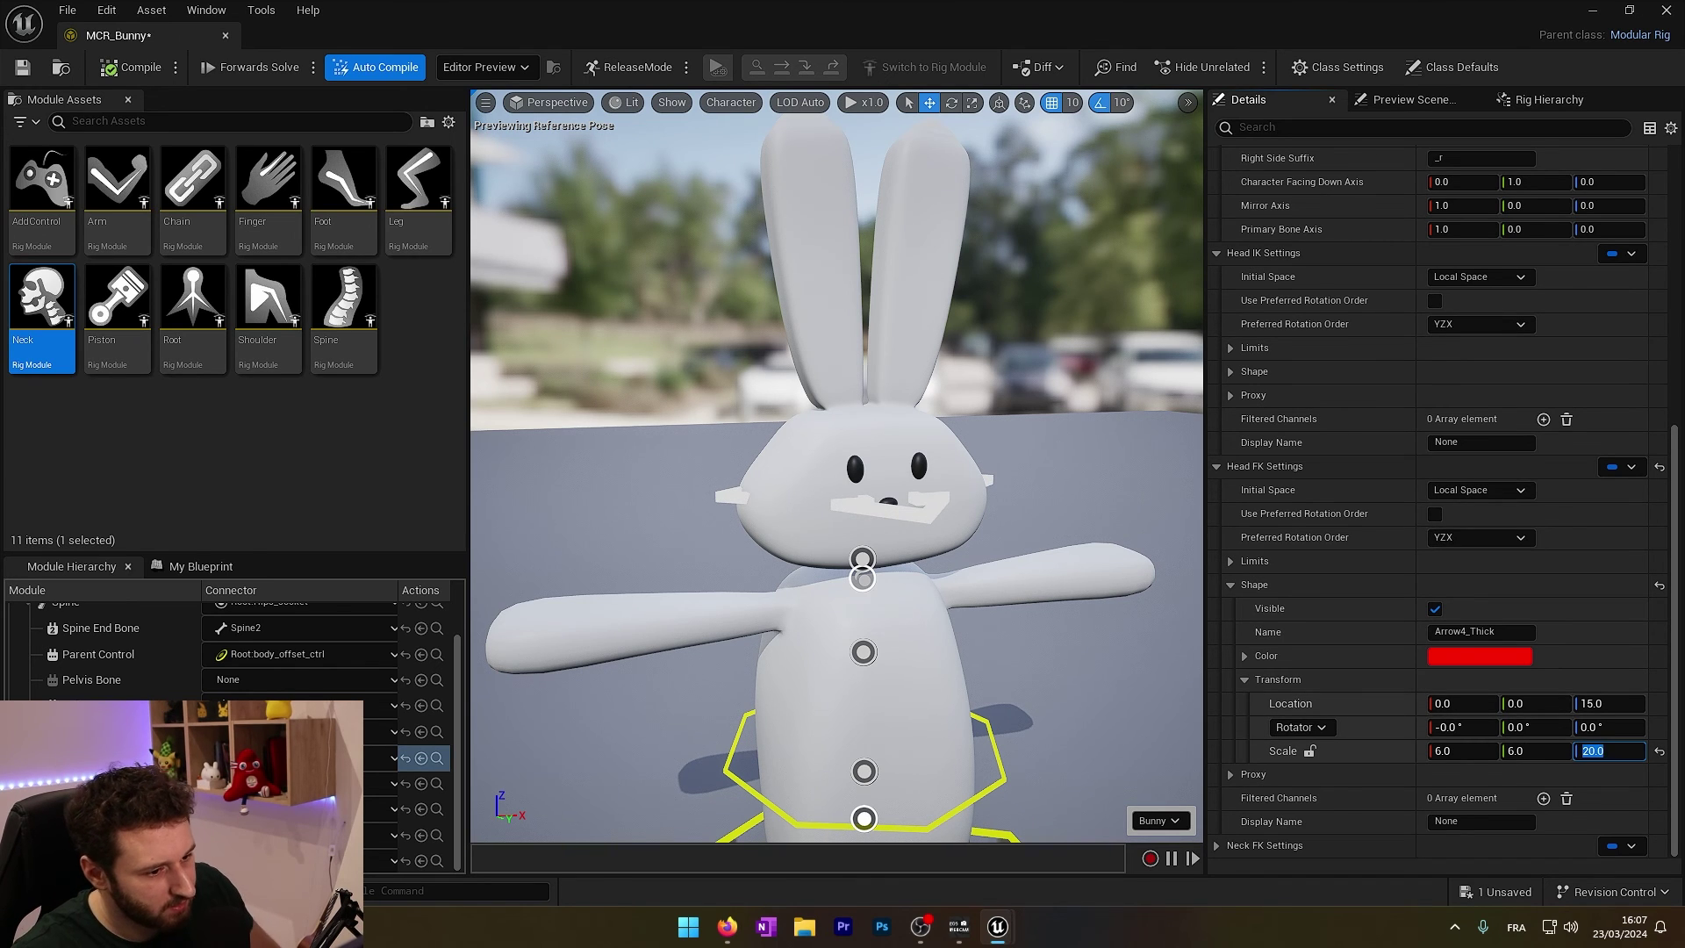
# - Try an X and Y scale of 15 for the Head FK control shape
pyautogui.moveTo(982, 562); pyautogui.dragTo(1075, 640, button='right')
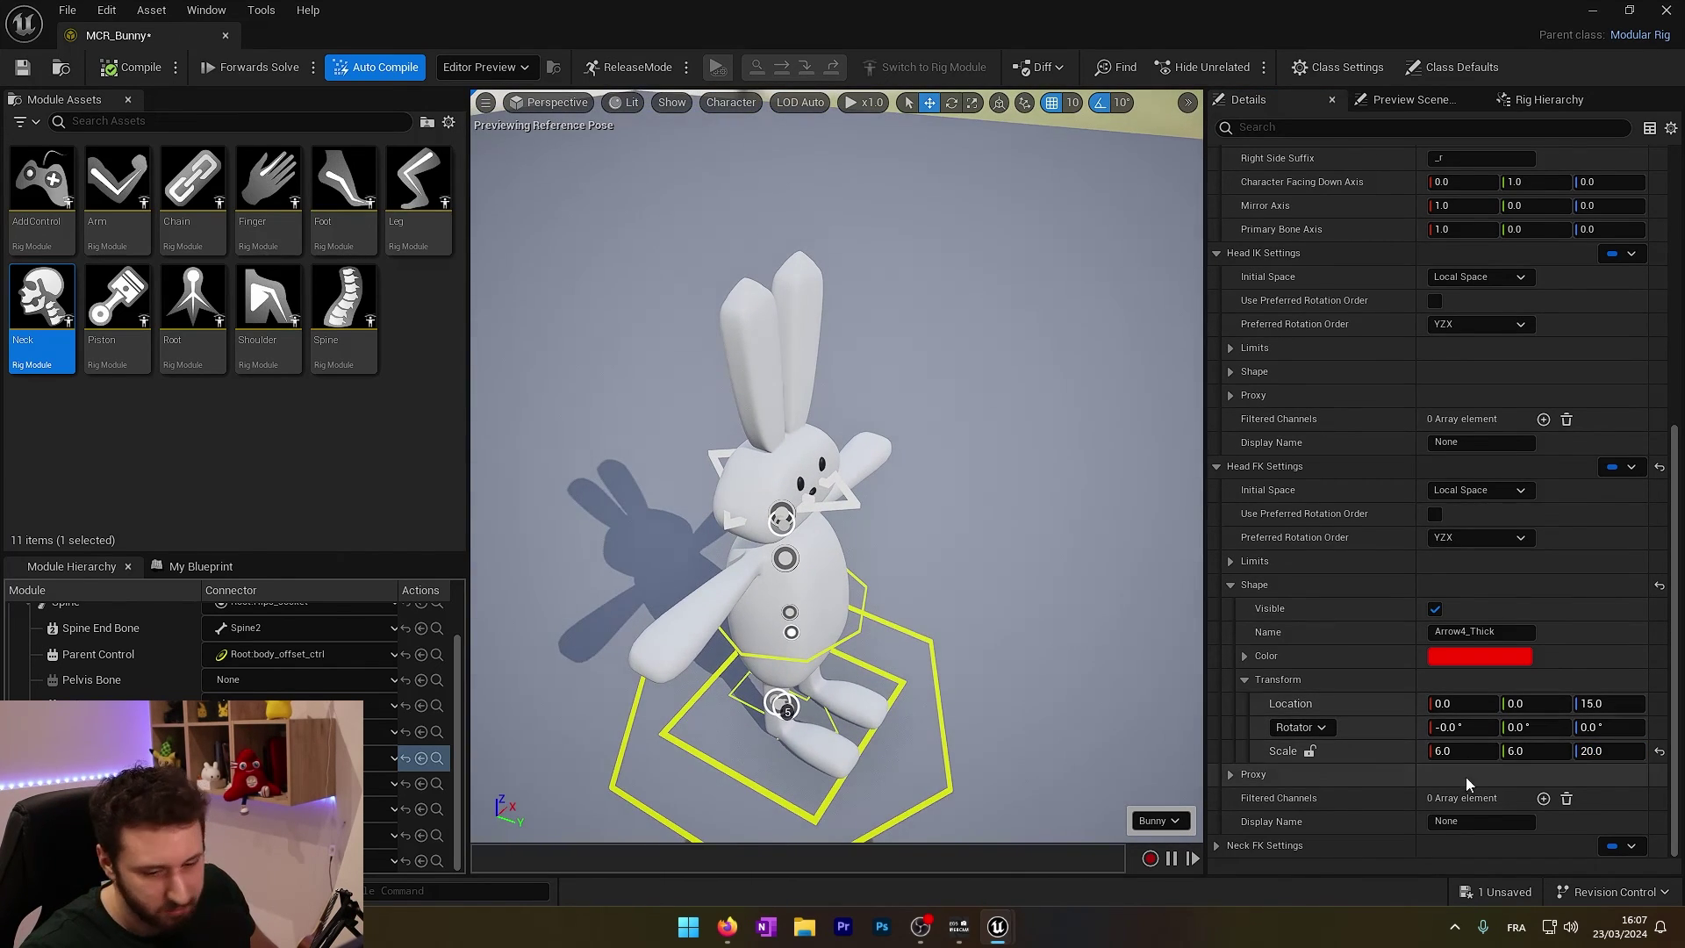
pyautogui.click(1536, 756)
pyautogui.write('15')
pyautogui.press('Return')
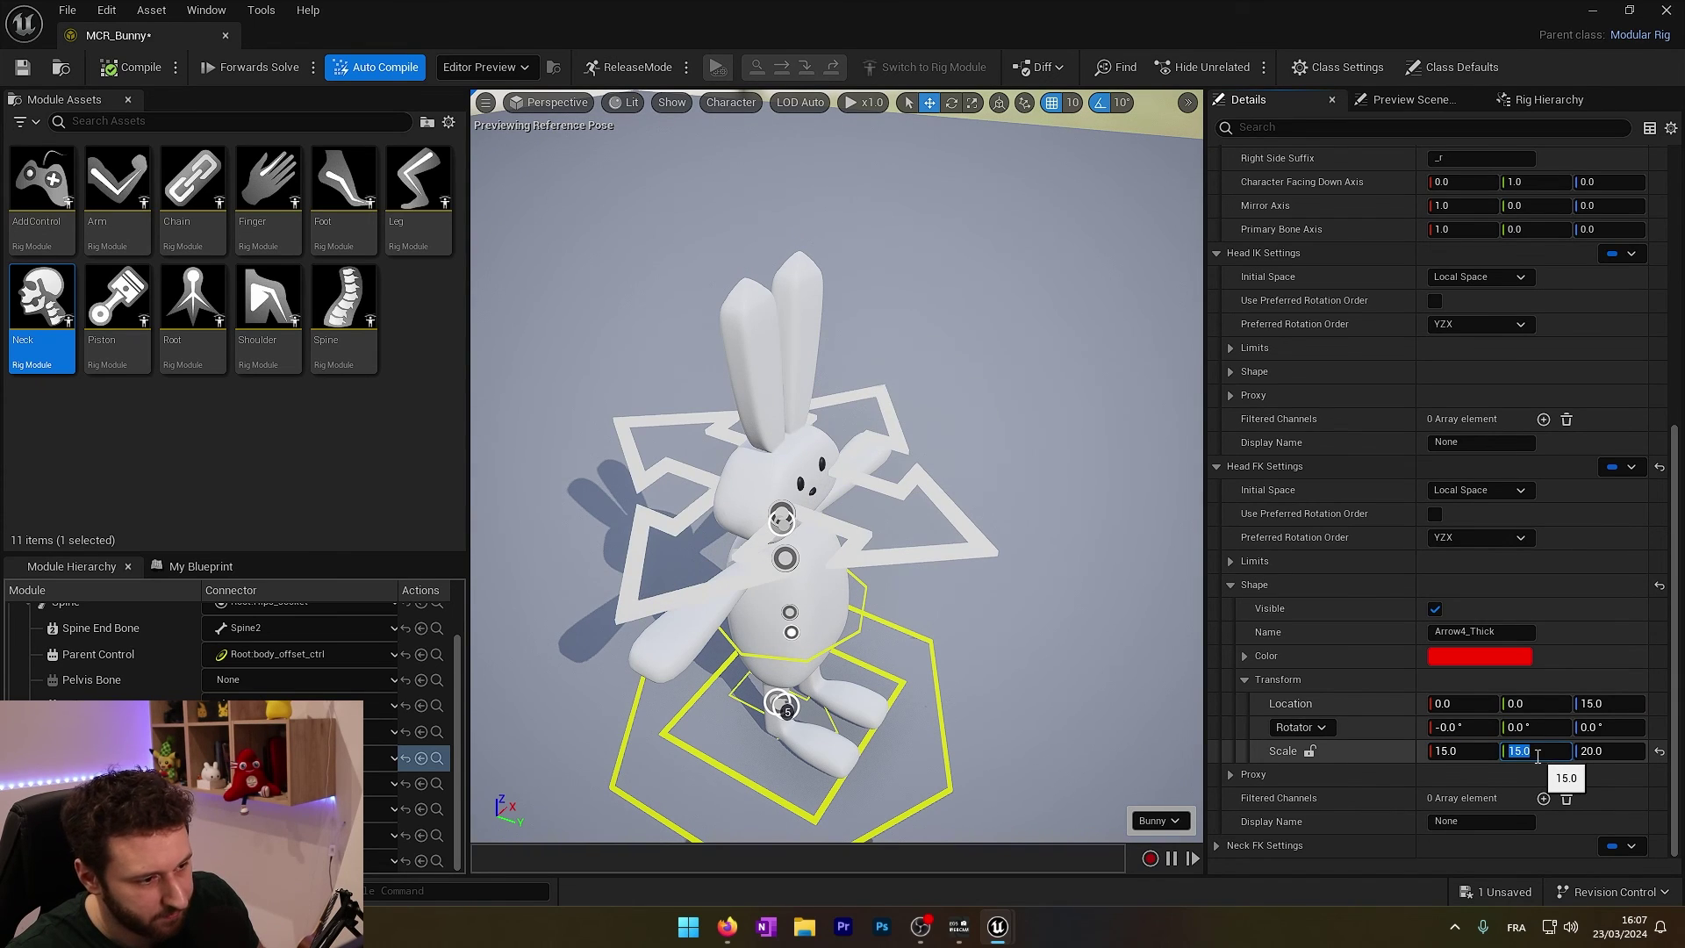
# - Set the Head FK control shape's scale to 10 in both X and Y
pyautogui.click(1483, 751)
pyautogui.write('1')
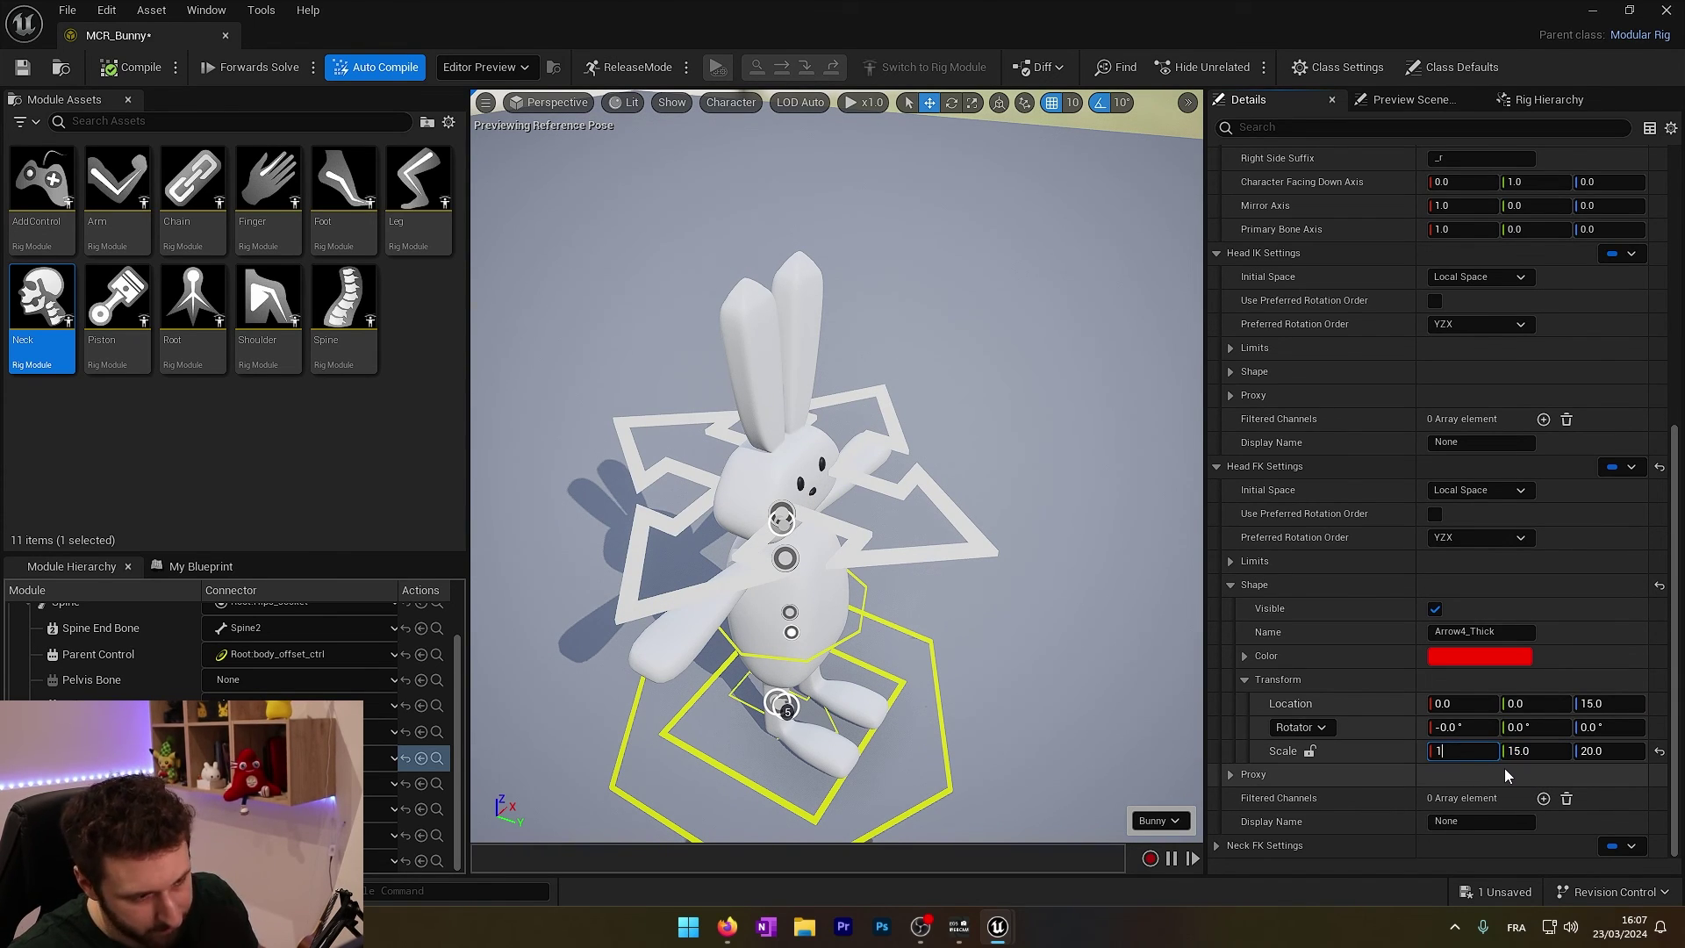
pyautogui.write('0')
pyautogui.press('Return')
pyautogui.click(1536, 751)
pyautogui.write('10')
pyautogui.press('Return')
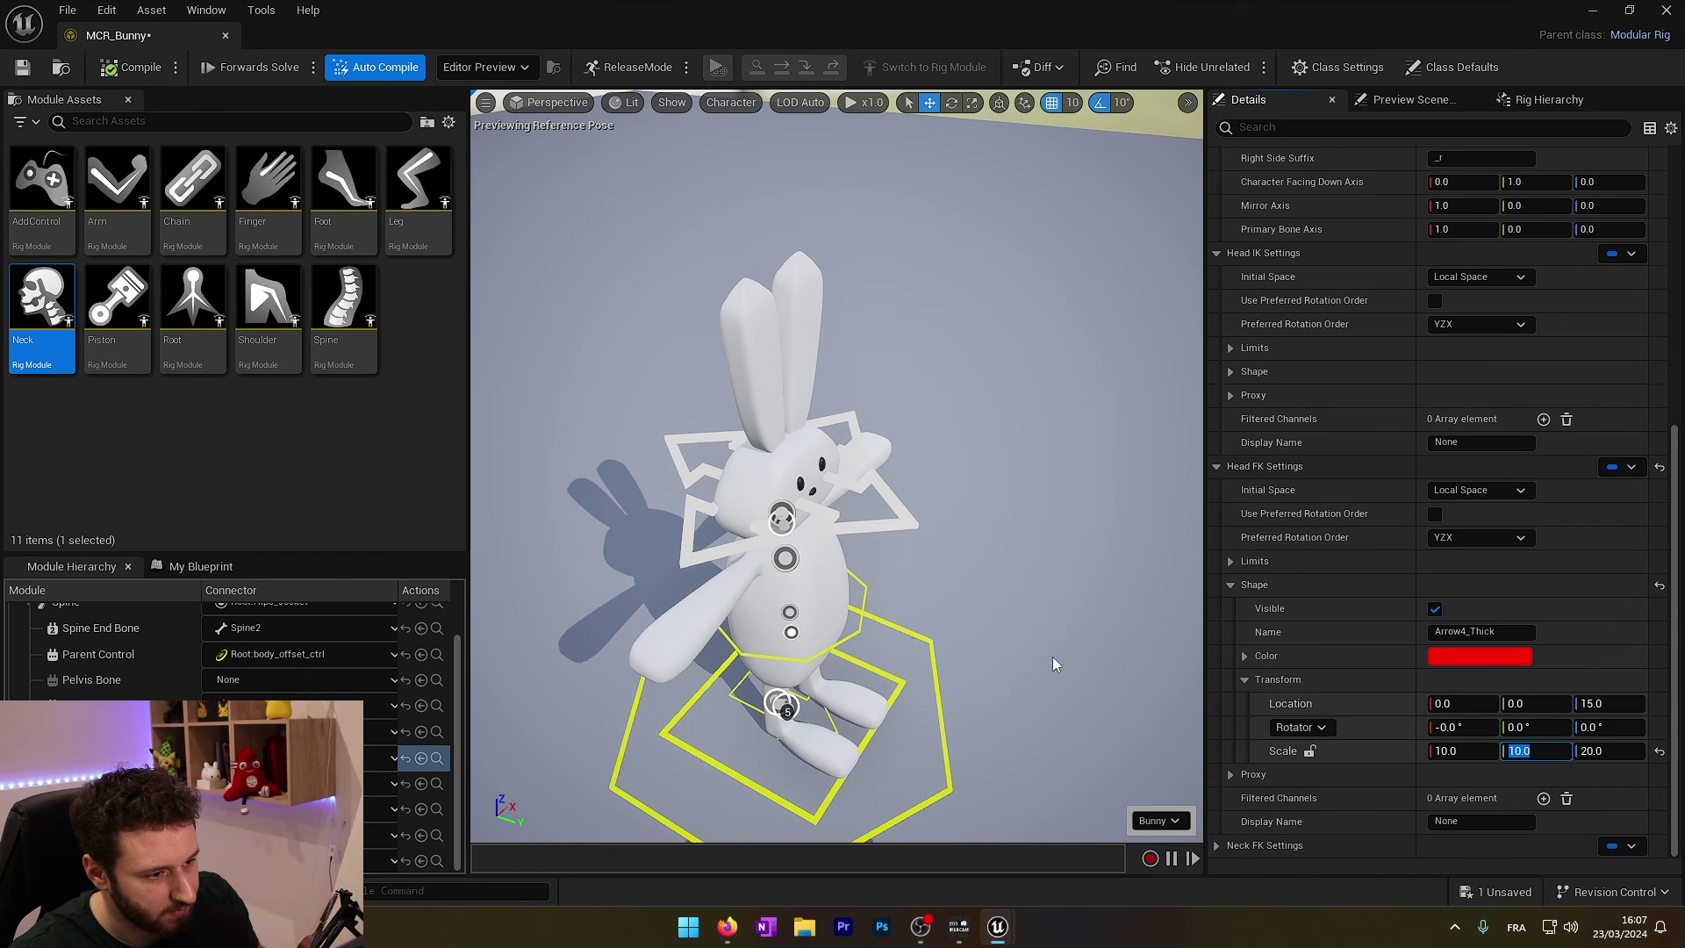
# - Raise the Neck module's Head FK control shape to a Z location of 35 and select the head control
pyautogui.click(880, 527)
pyautogui.moveTo(880, 527); pyautogui.dragTo(754, 439, button='right')
pyautogui.click(413, 757)
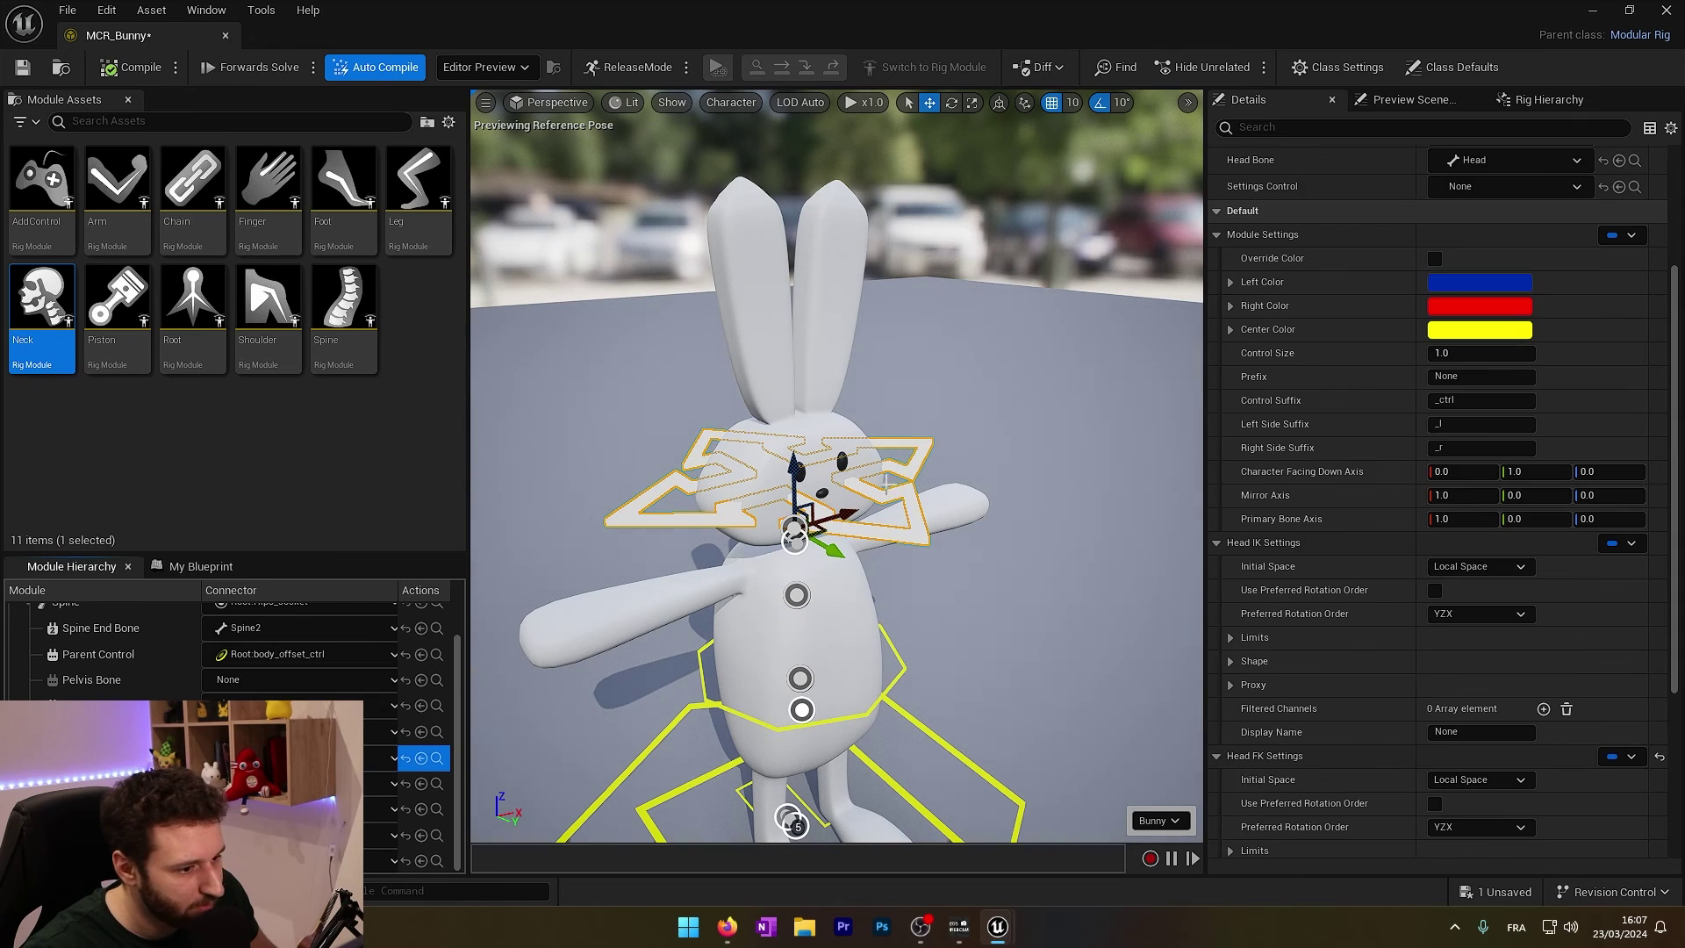
pyautogui.scroll(-3, 1456, 782)
pyautogui.scroll(2, 1461, 746)
pyautogui.scroll(-8, 1410, 550)
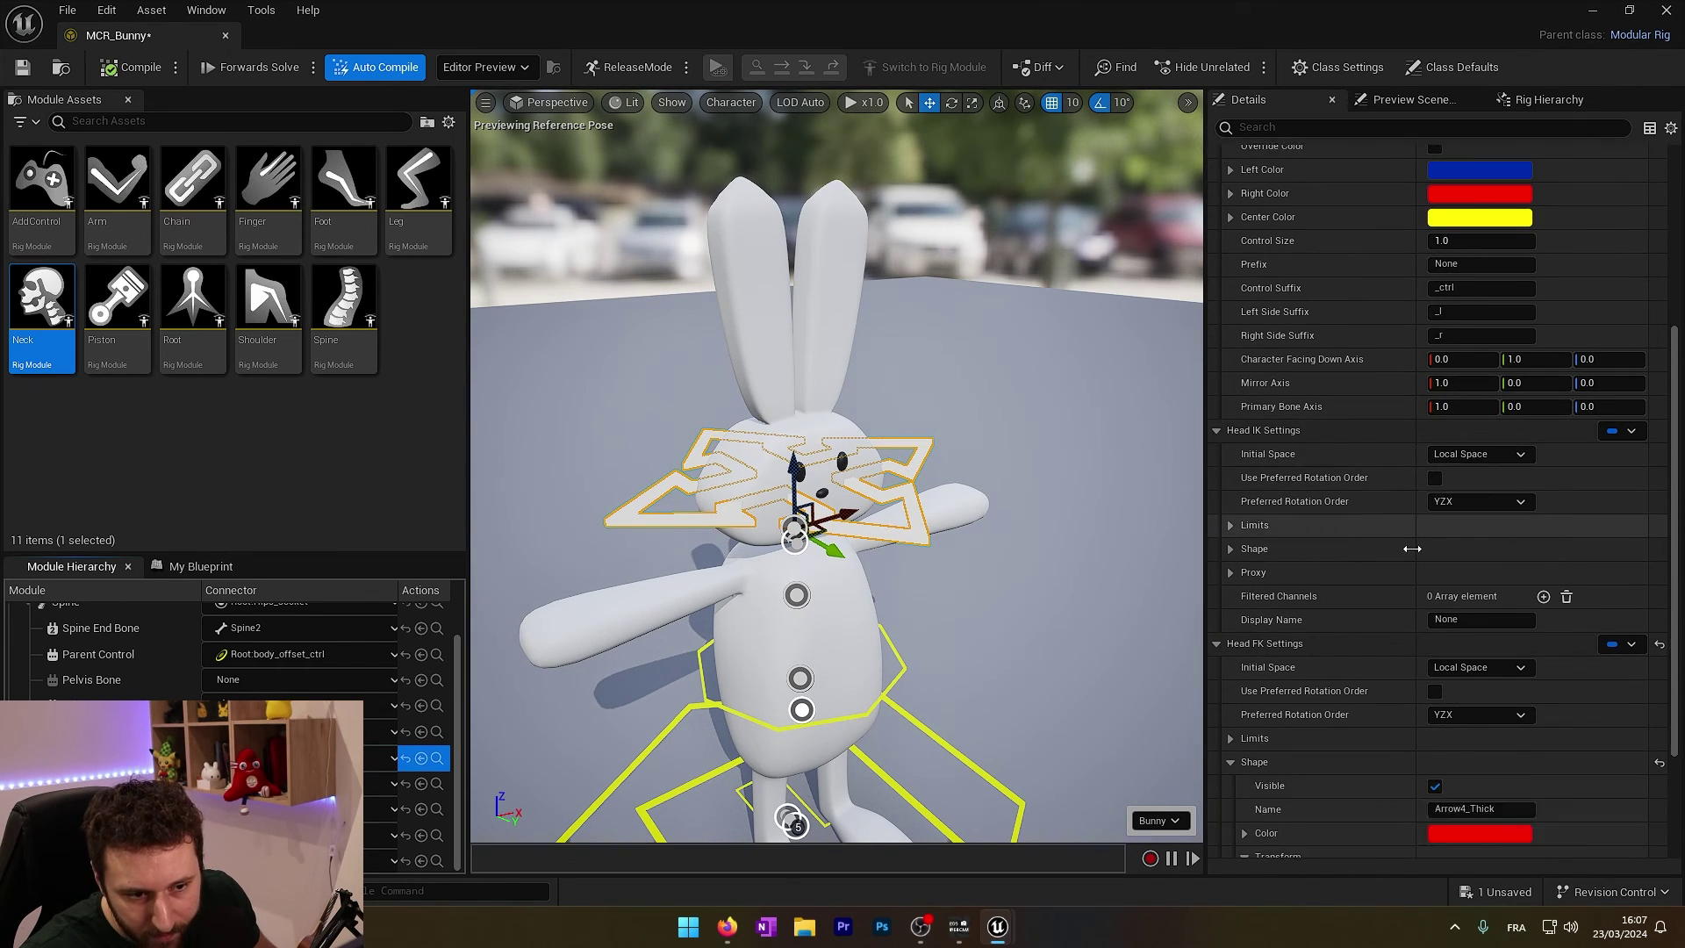
pyautogui.scroll(-1, 1435, 658)
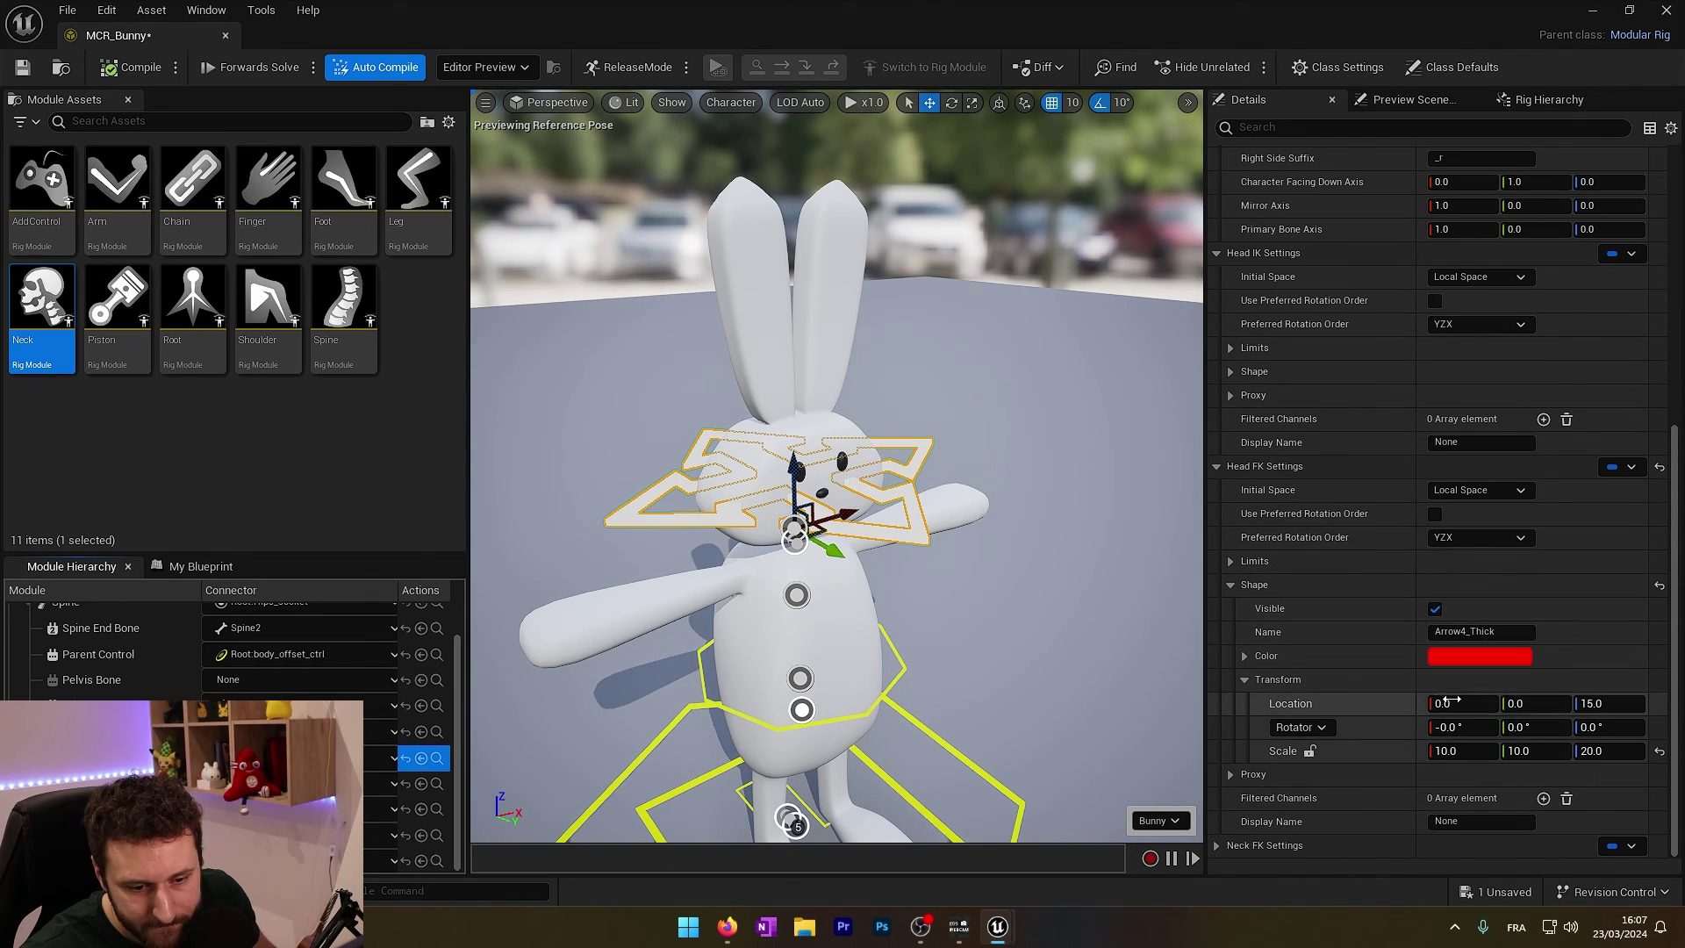
pyautogui.click(1597, 704)
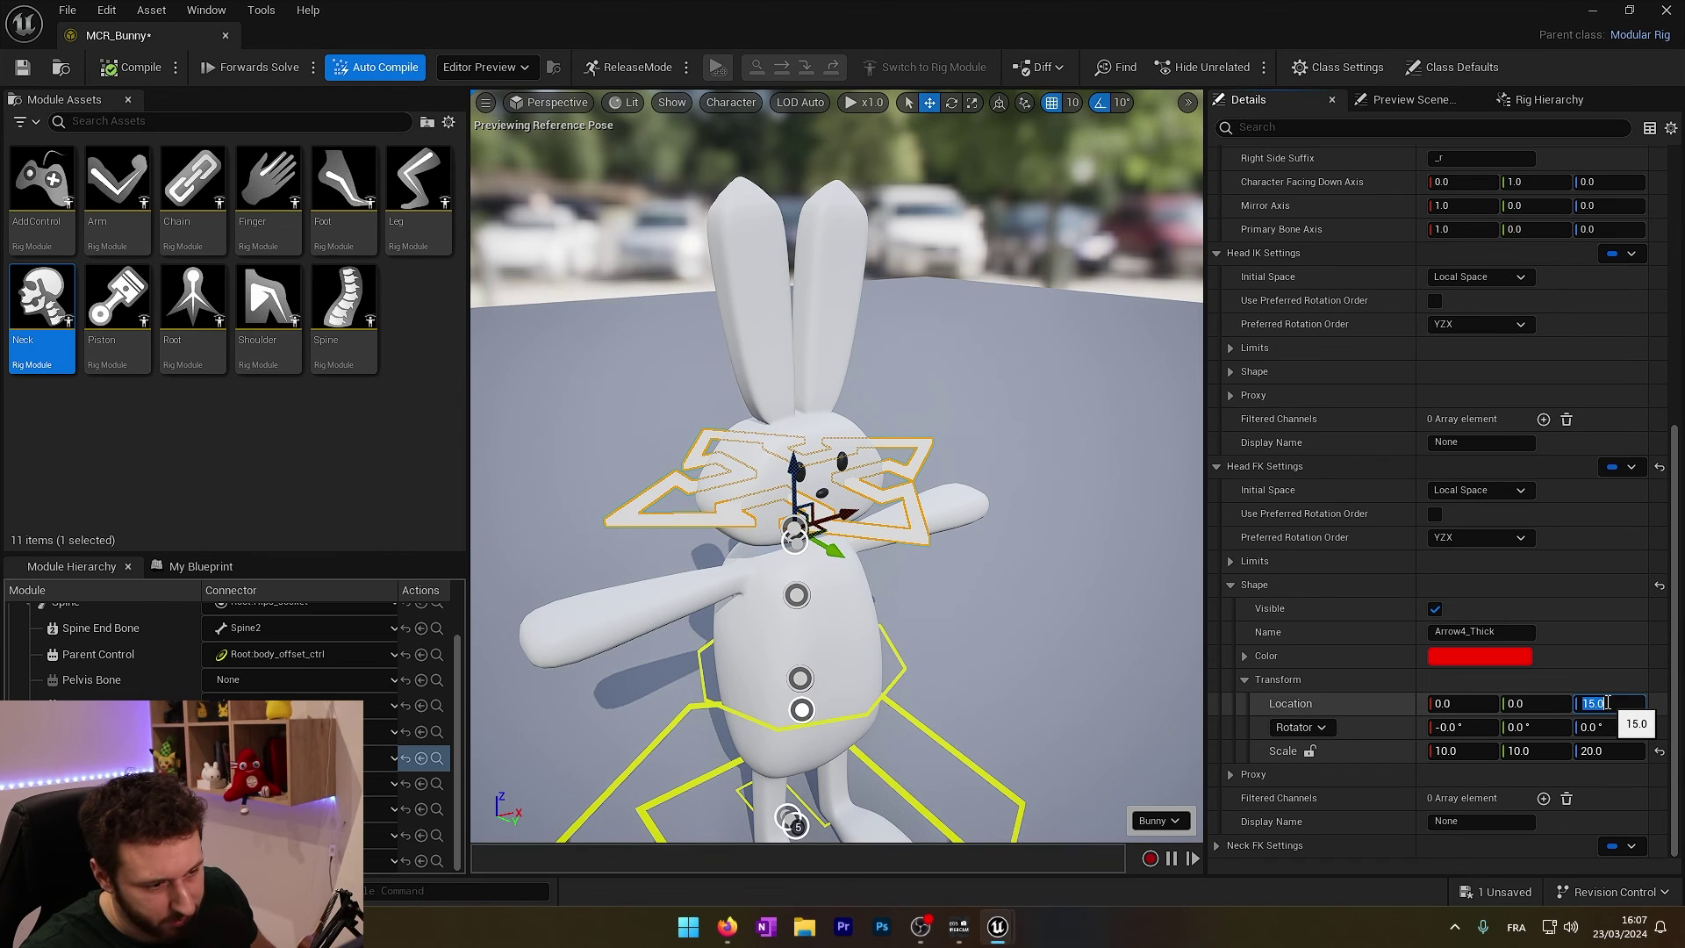
pyautogui.write('35')
pyautogui.press('Return')
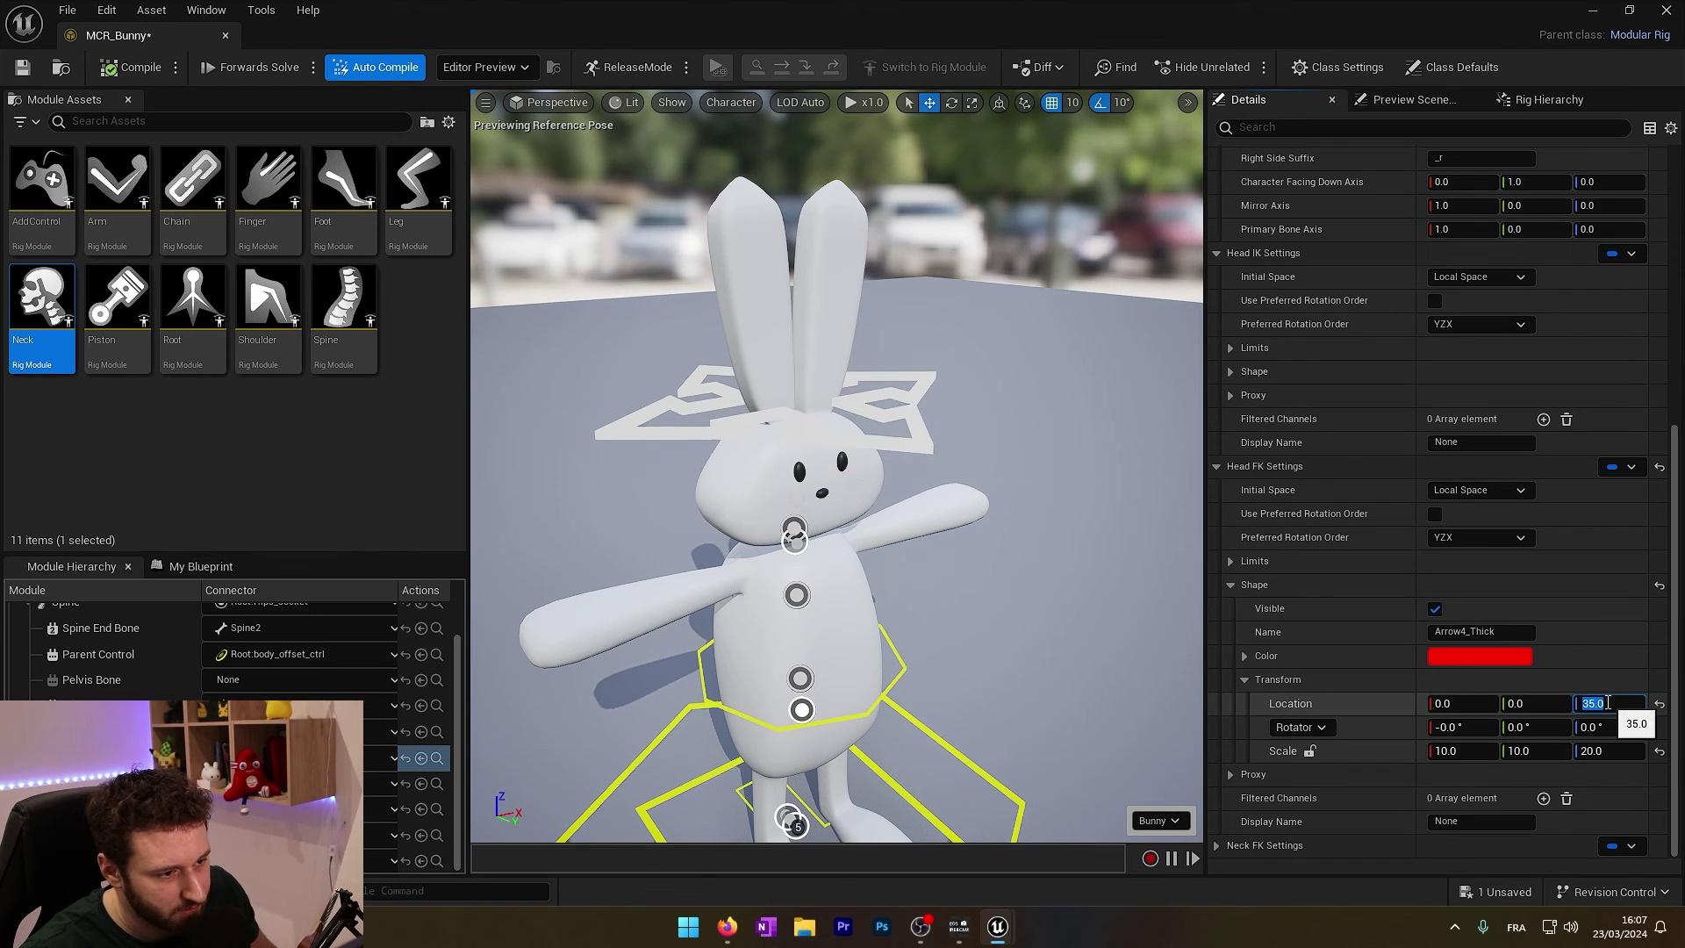
pyautogui.click(876, 441)
pyautogui.click(903, 441)
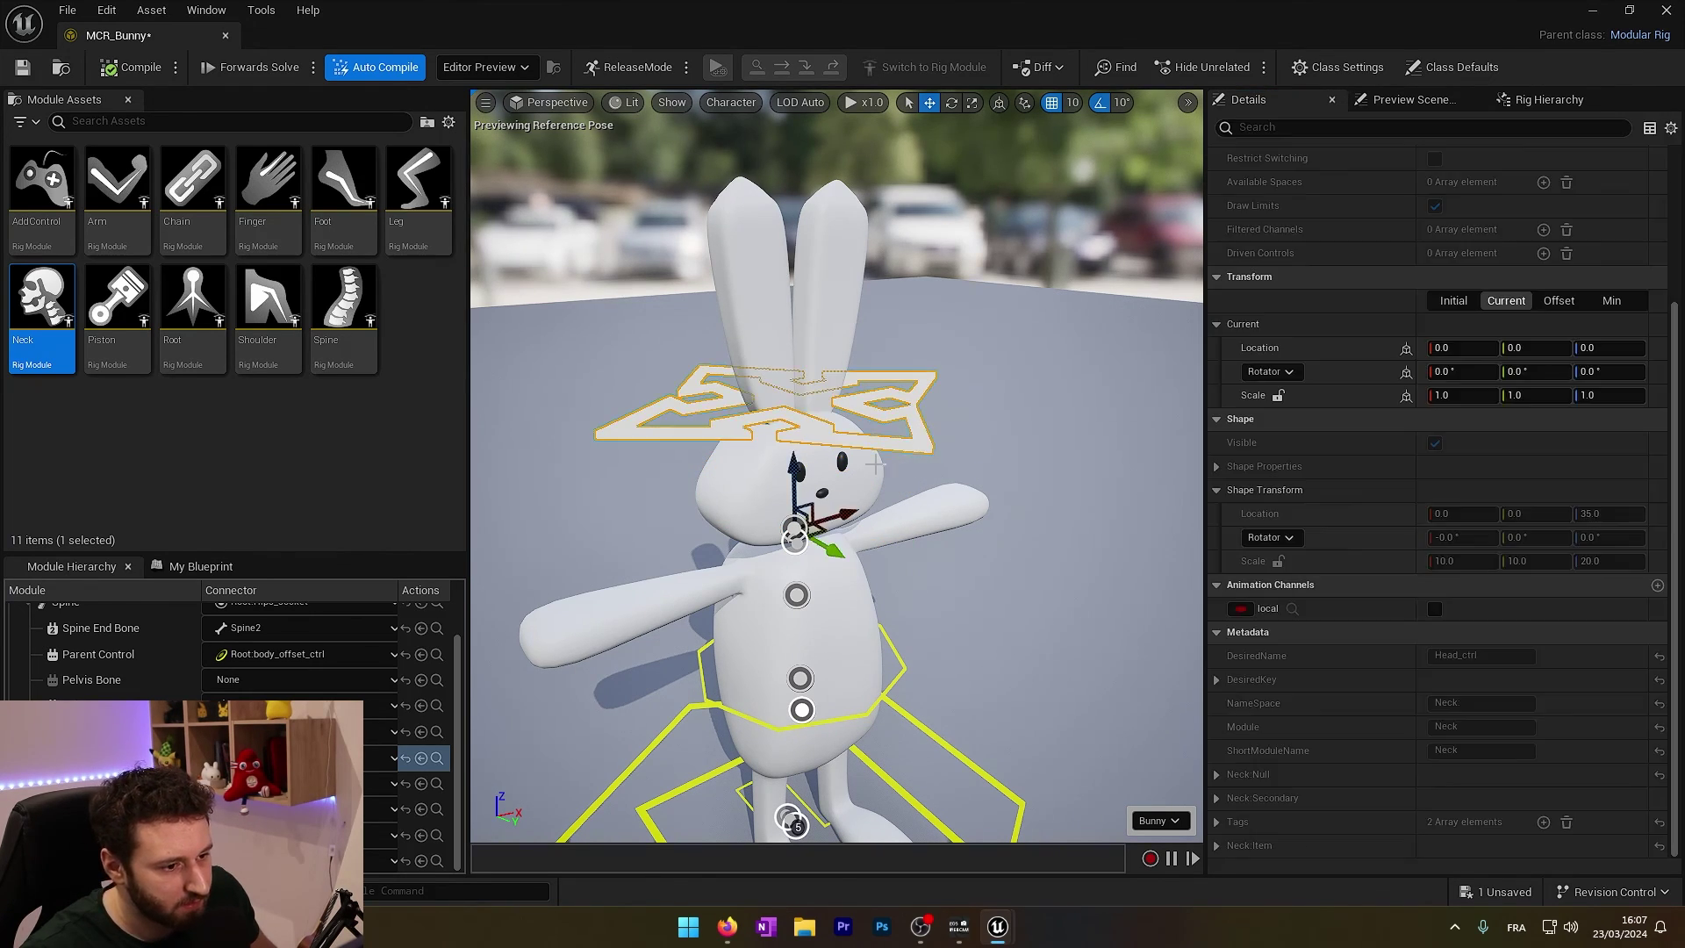
# - Test the head control by moving it about 4.3 along Y and rotating it with the Rotate tool
pyautogui.moveTo(831, 548); pyautogui.dragTo(840, 555)
pyautogui.click(951, 104)
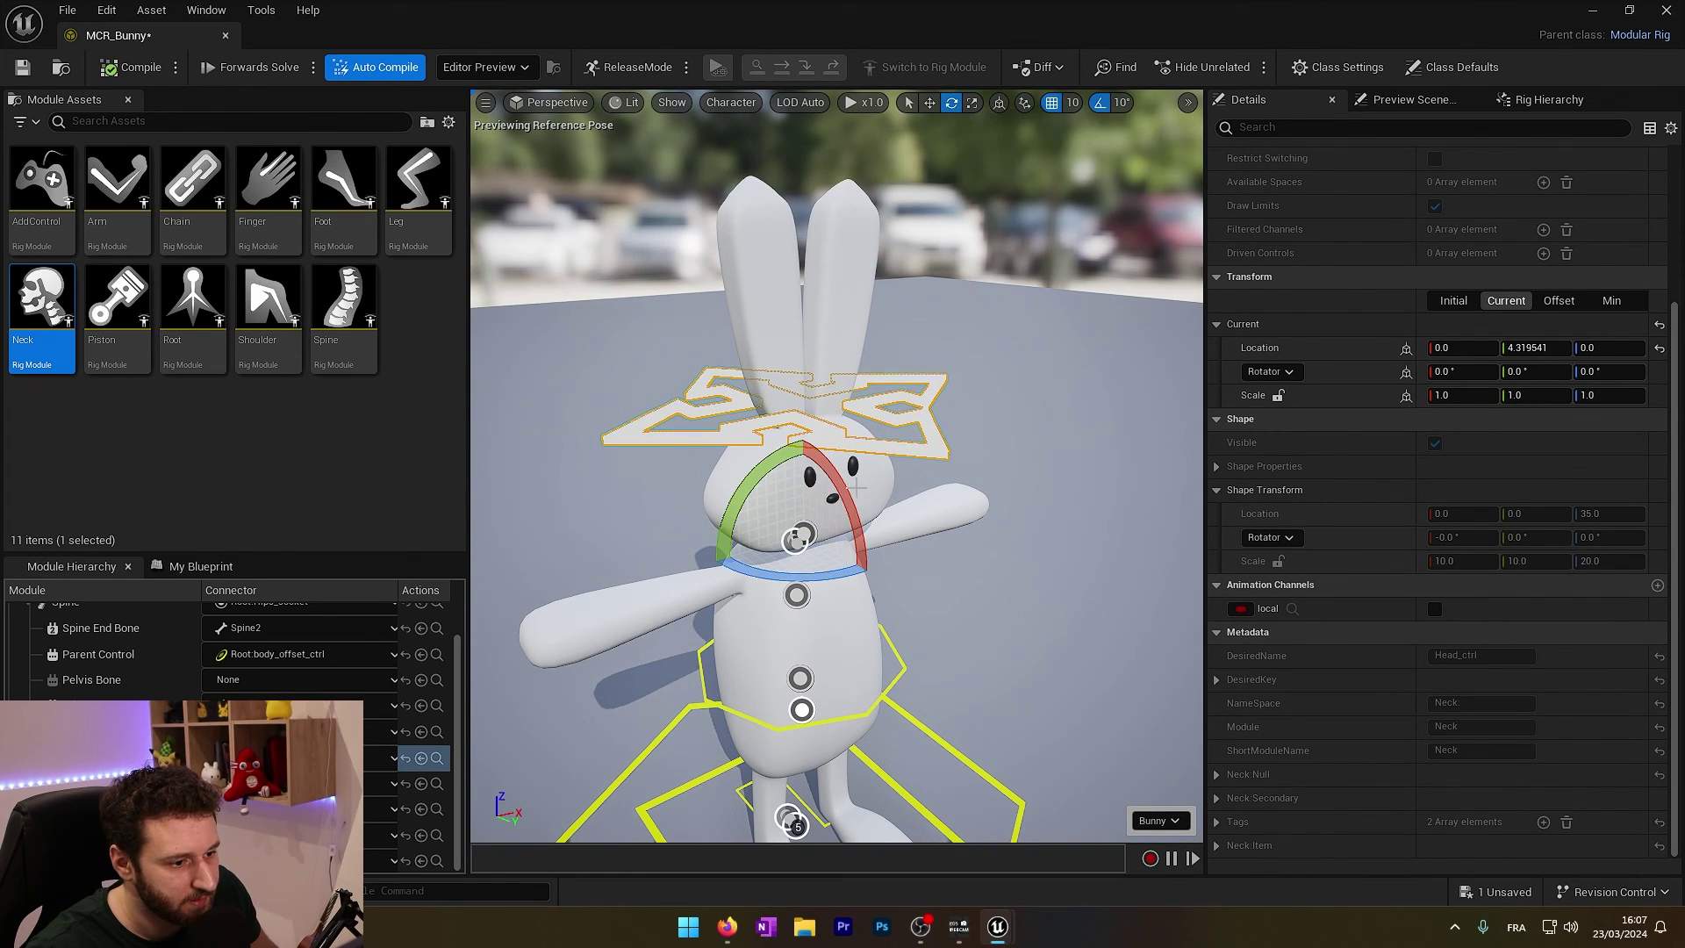
pyautogui.moveTo(850, 488)
pyautogui.mouseDown()
pyautogui.moveTo(856, 502)
pyautogui.moveTo(845, 474)
pyautogui.moveTo(849, 488)
pyautogui.mouseUp()
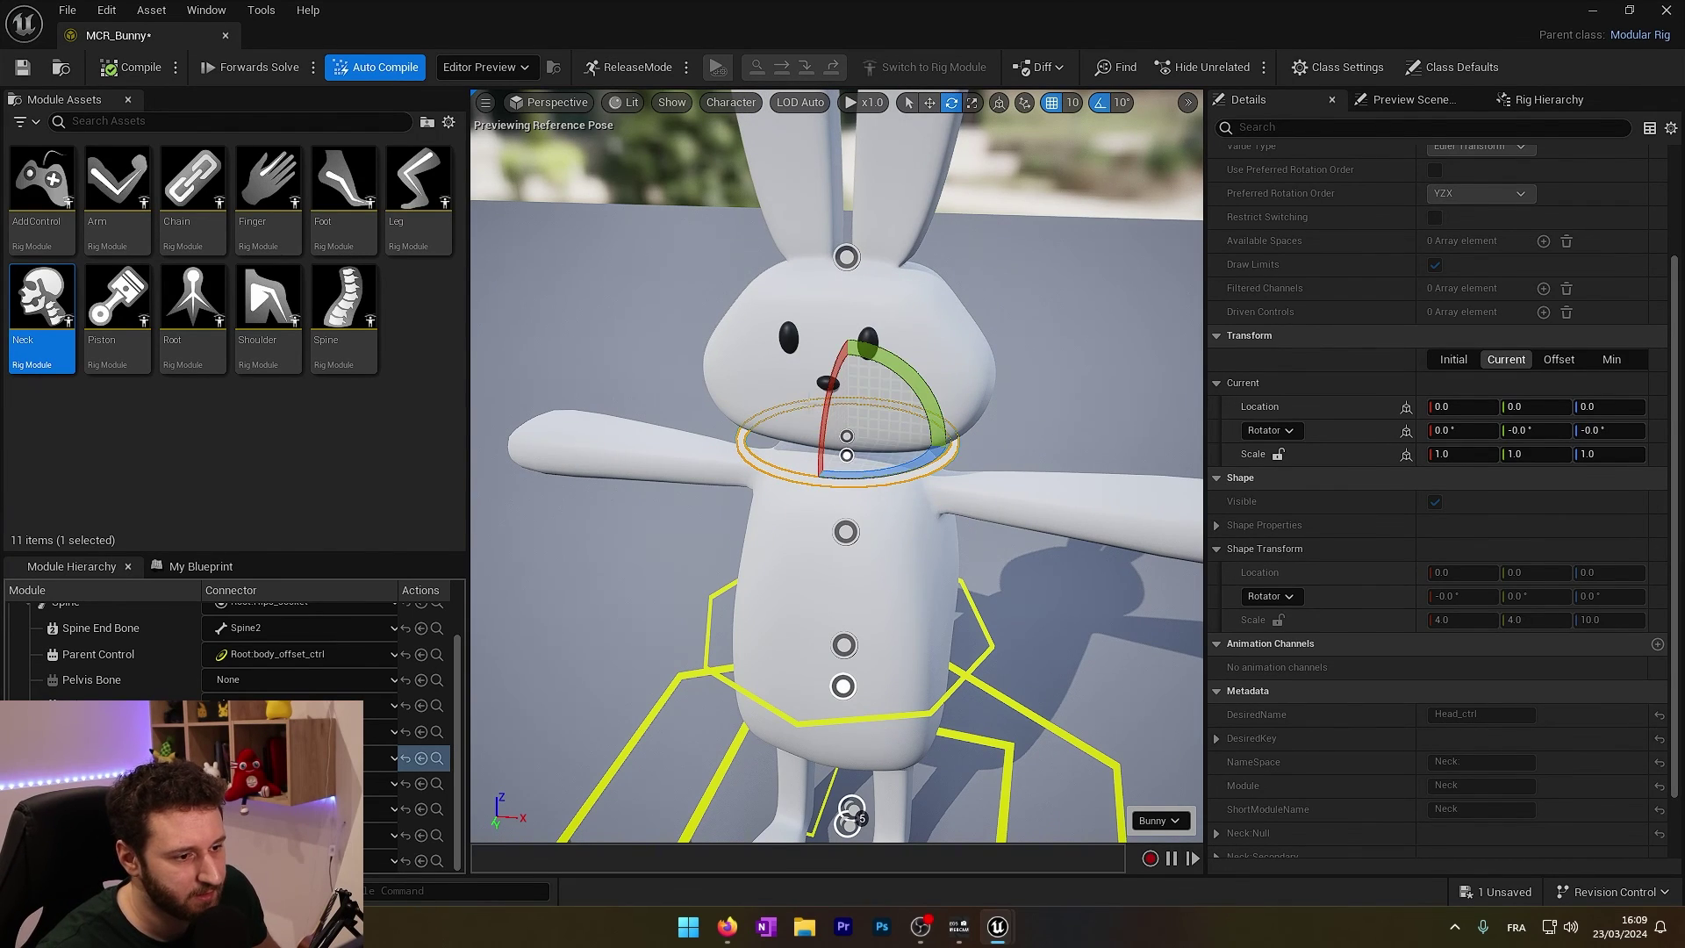
# - Test the rotation of the ring control at the base of the head around its X and Y axes
pyautogui.moveTo(824, 407)
pyautogui.mouseDown()
pyautogui.moveTo(822, 426)
pyautogui.moveTo(828, 388)
pyautogui.moveTo(814, 481)
pyautogui.moveTo(825, 407)
pyautogui.mouseUp()
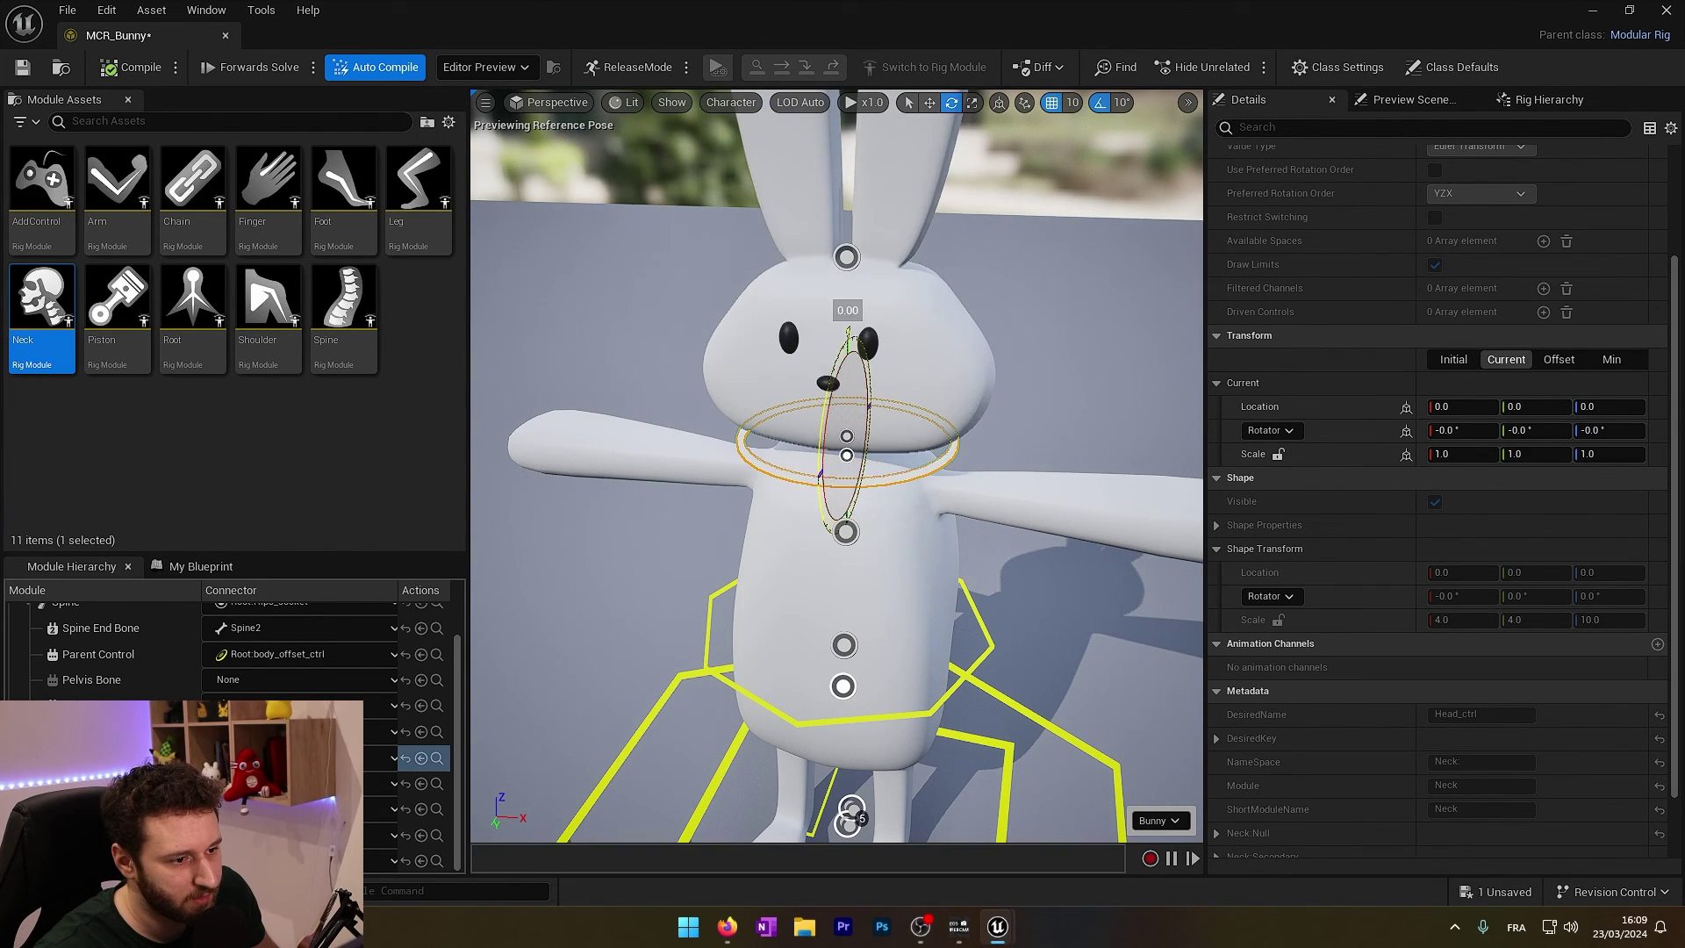
pyautogui.moveTo(926, 390)
pyautogui.mouseDown()
pyautogui.moveTo(937, 417)
pyautogui.moveTo(907, 349)
pyautogui.moveTo(926, 391)
pyautogui.mouseUp()
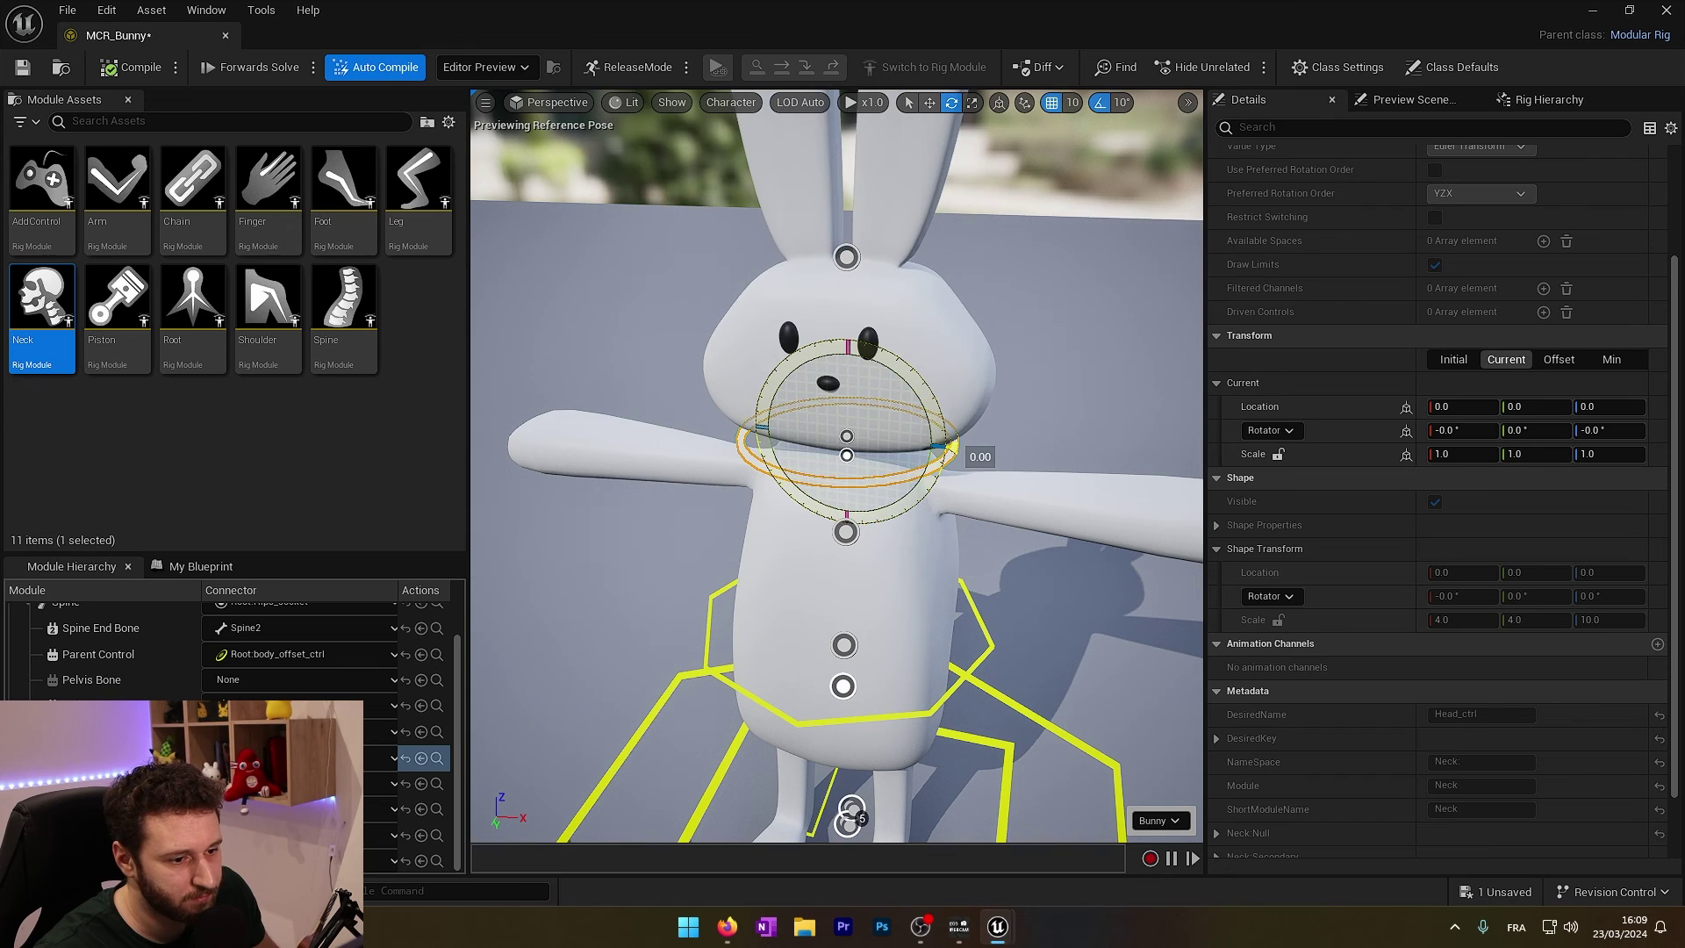
pyautogui.moveTo(952, 446); pyautogui.dragTo(961, 461, button='right')
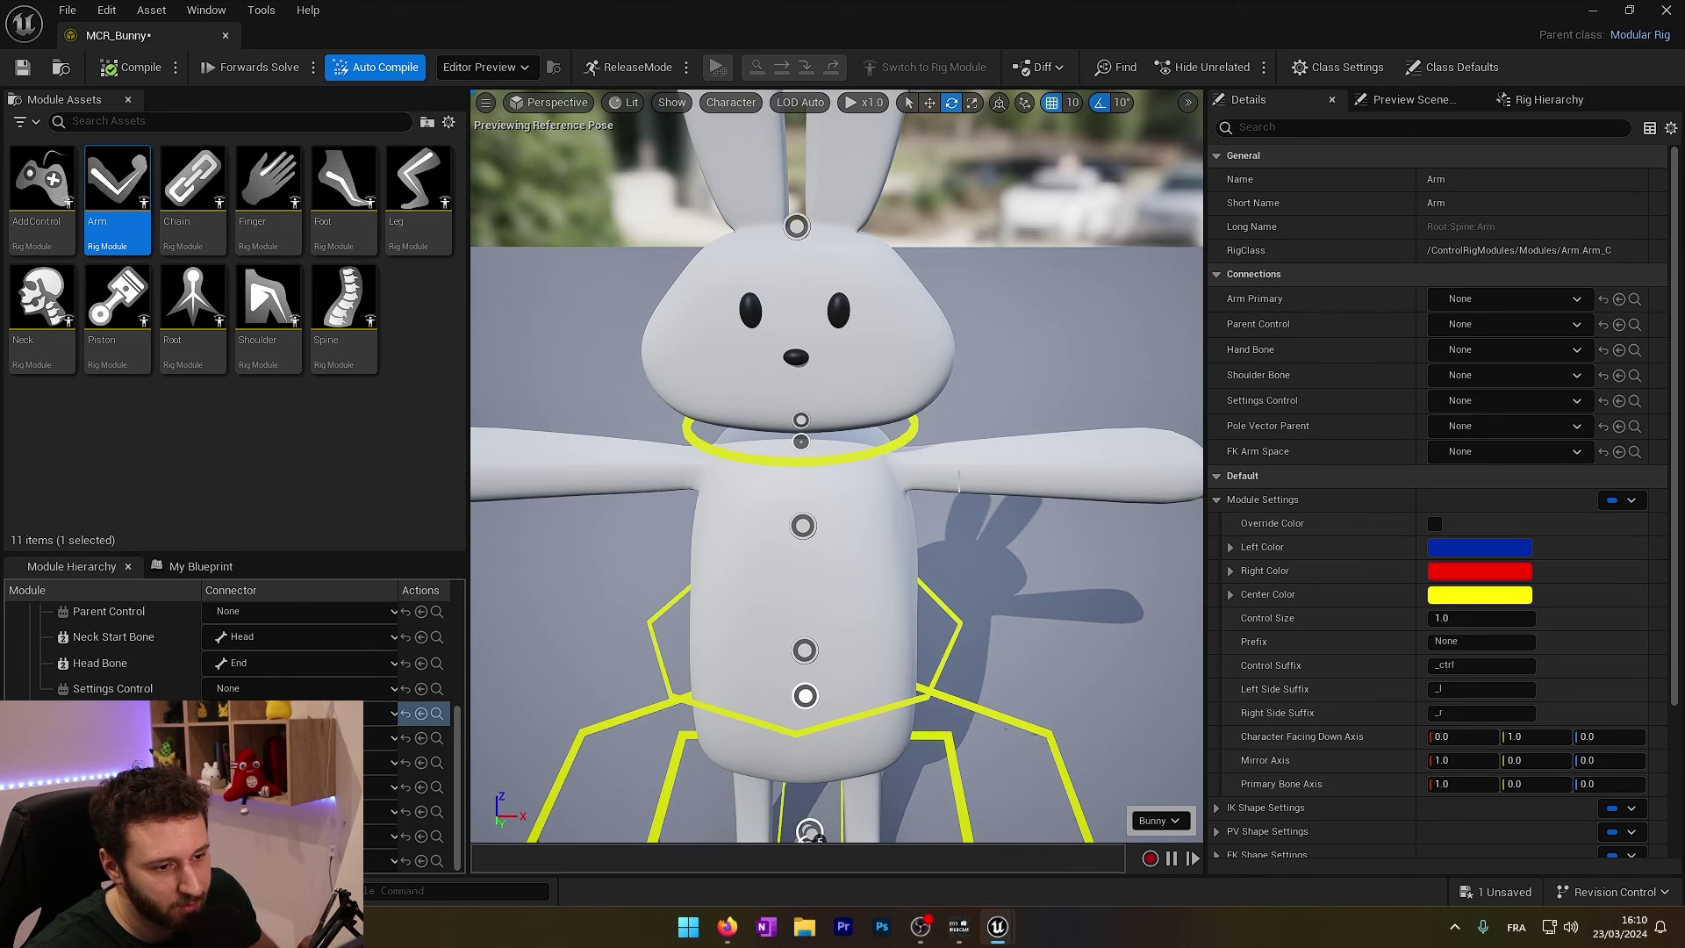
# - Create a new socket on the LeftArm bone and connect the Arm module's primary connector to LeftArm_socket
pyautogui.moveTo(1053, 587); pyautogui.dragTo(1088, 588, button='right')
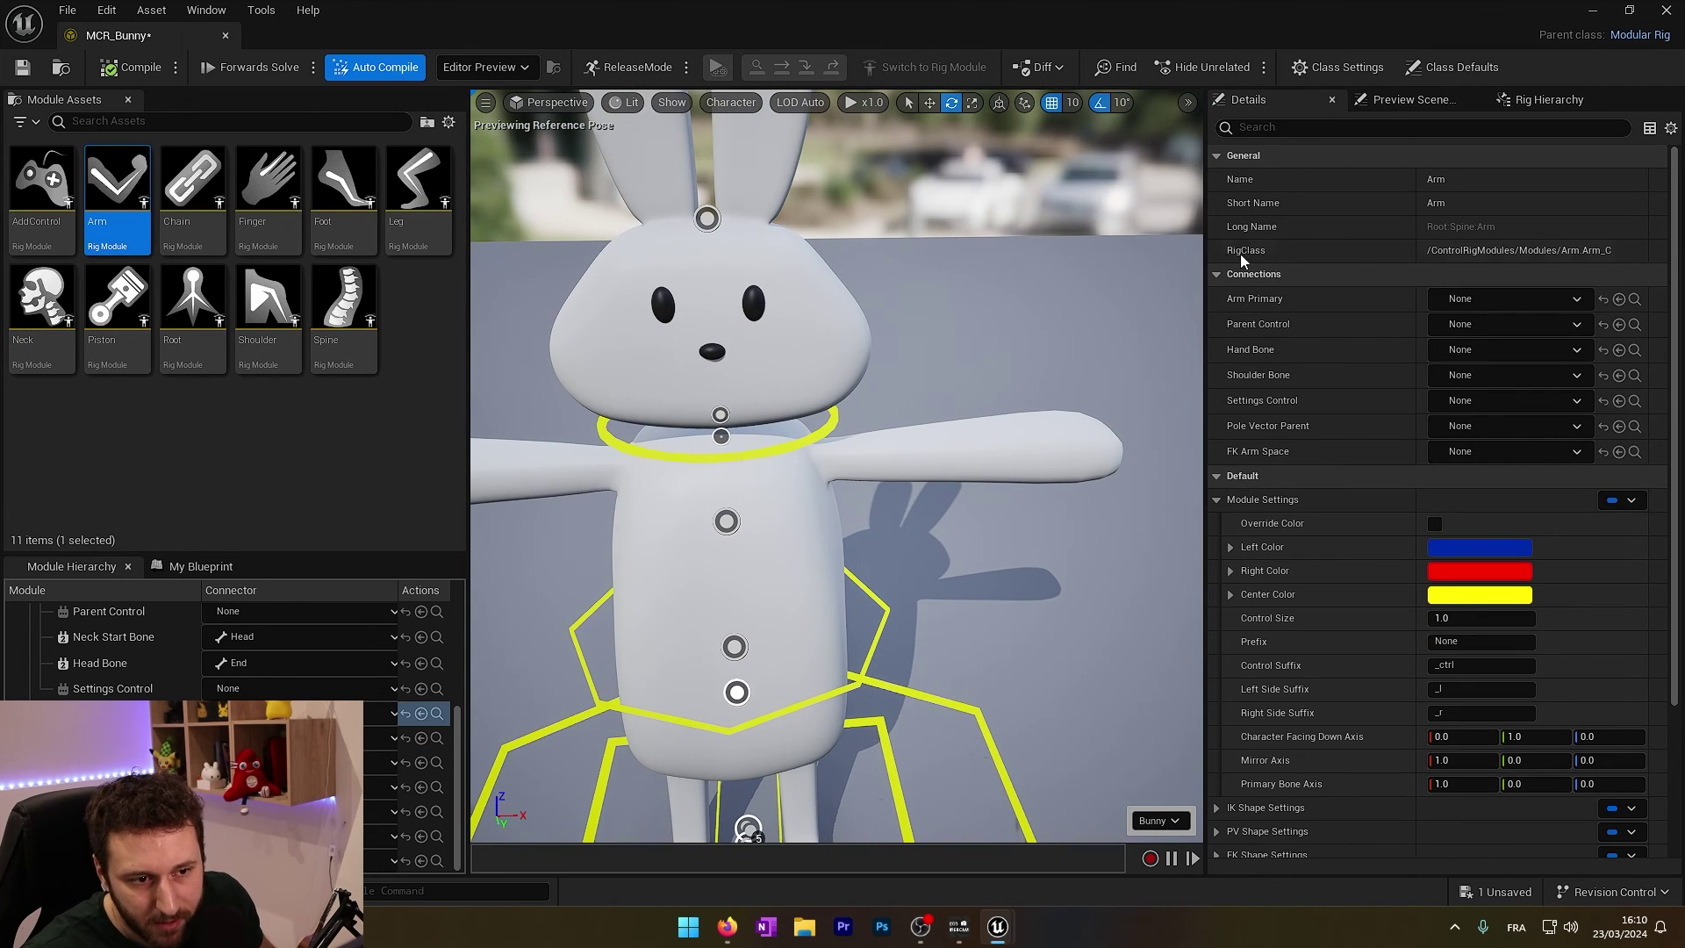
pyautogui.click(1515, 102)
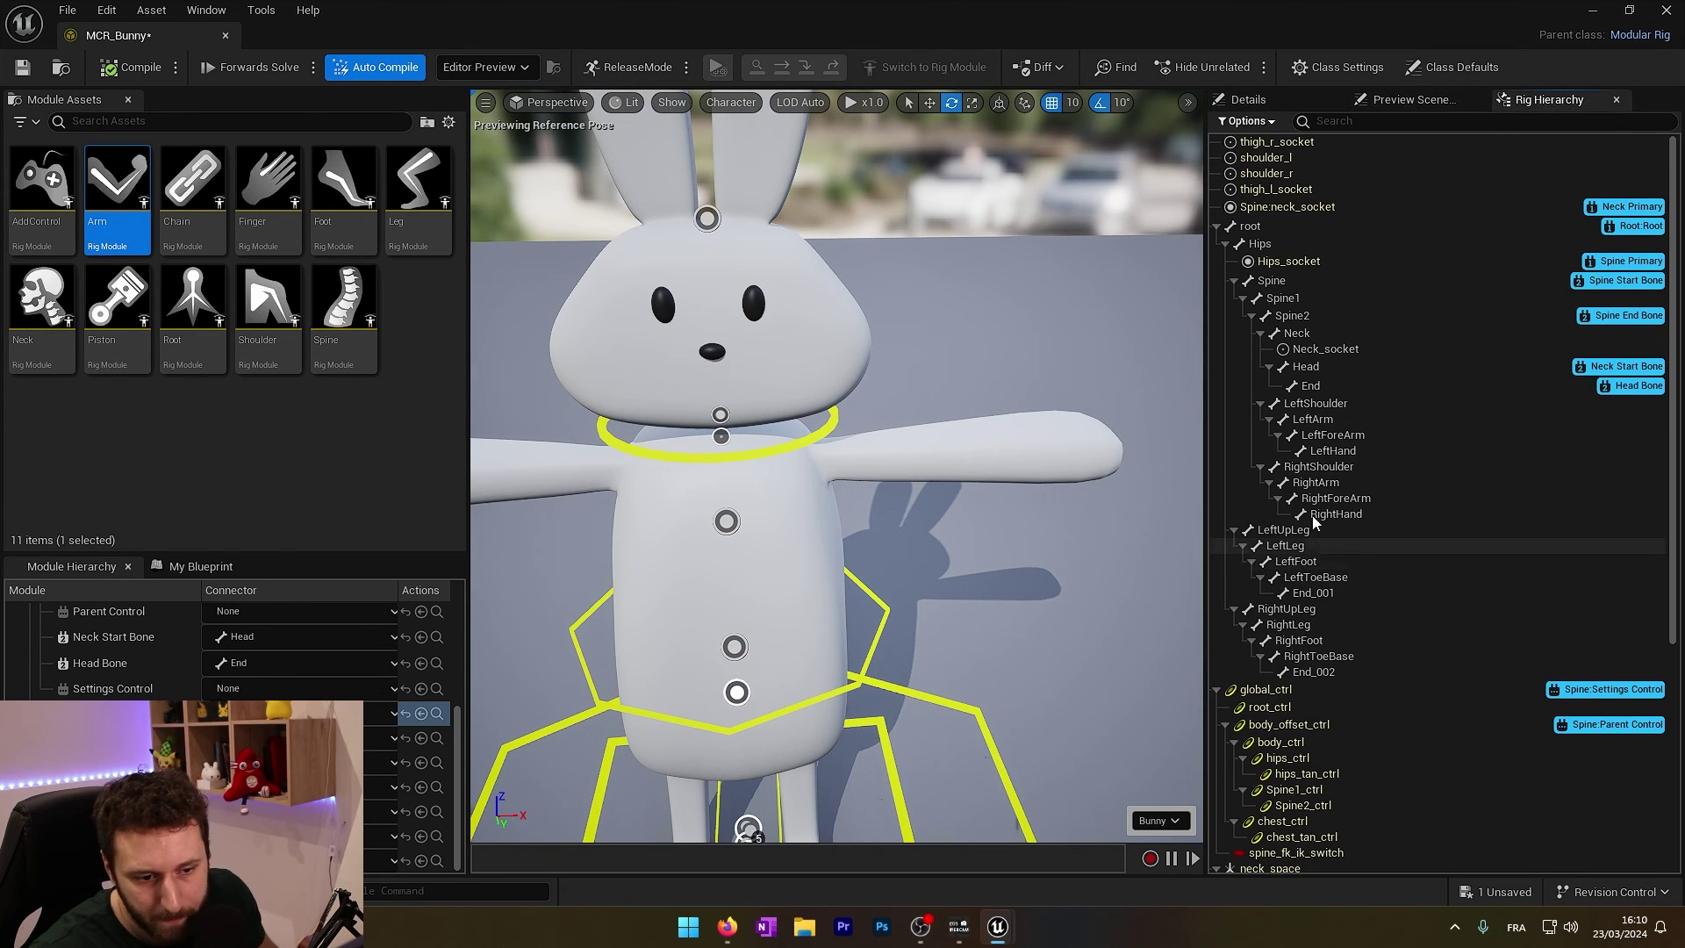
pyautogui.click(1318, 421)
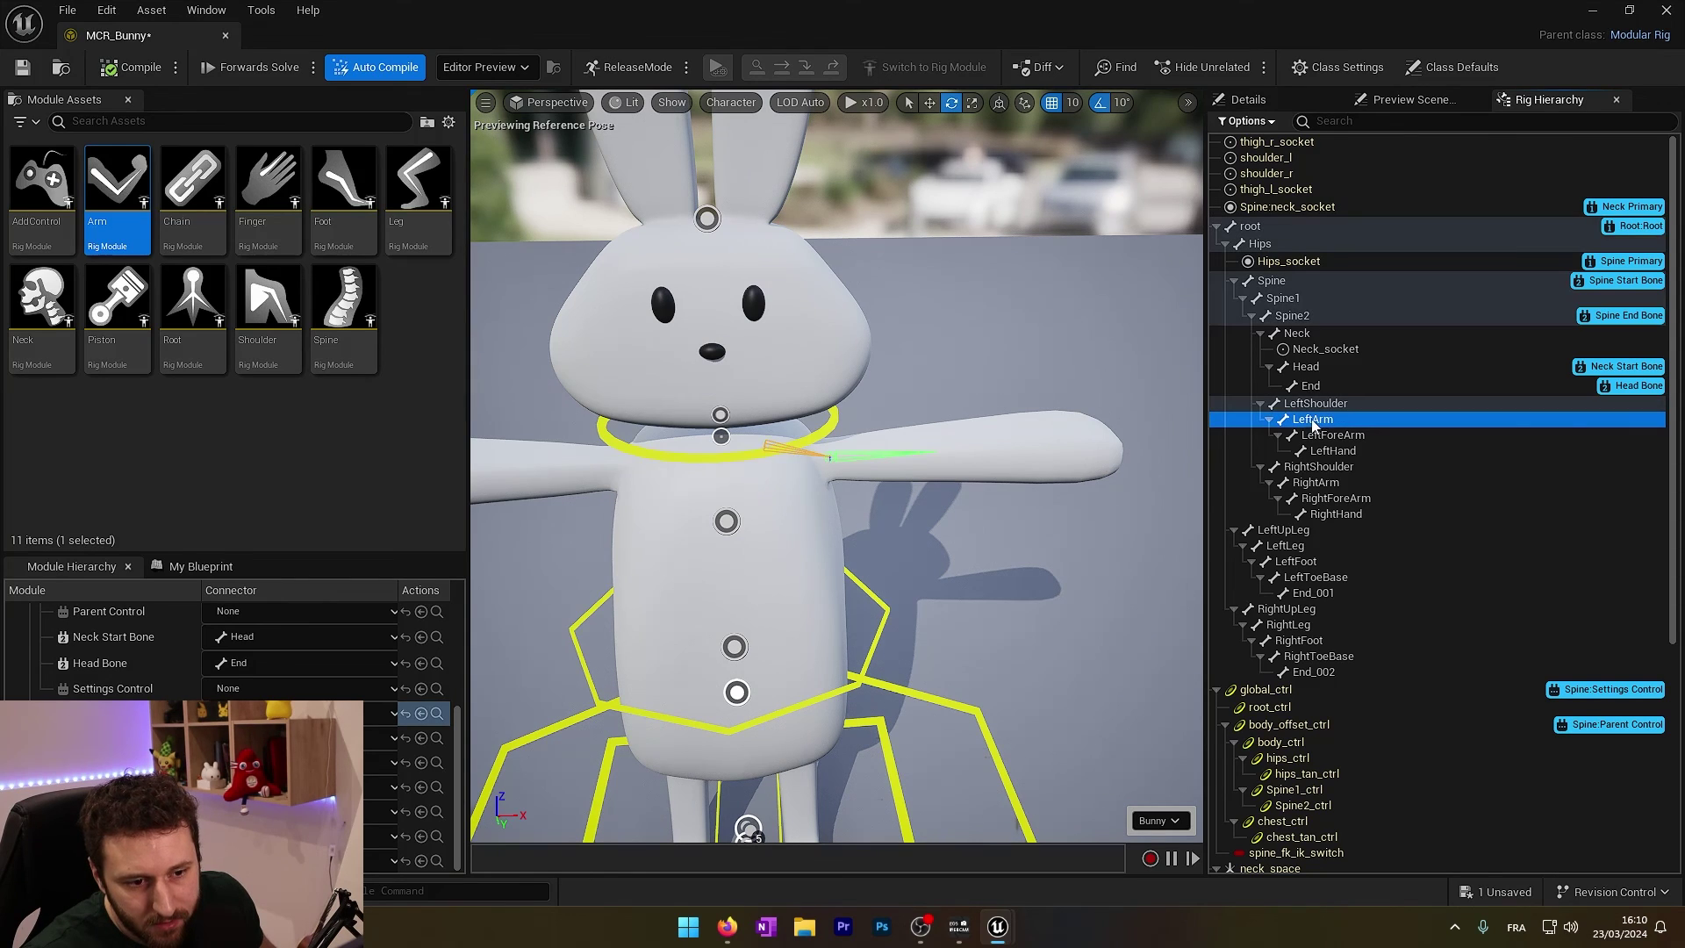
pyautogui.rightClick(1328, 424)
pyautogui.moveTo(1376, 428)
pyautogui.click(1175, 516)
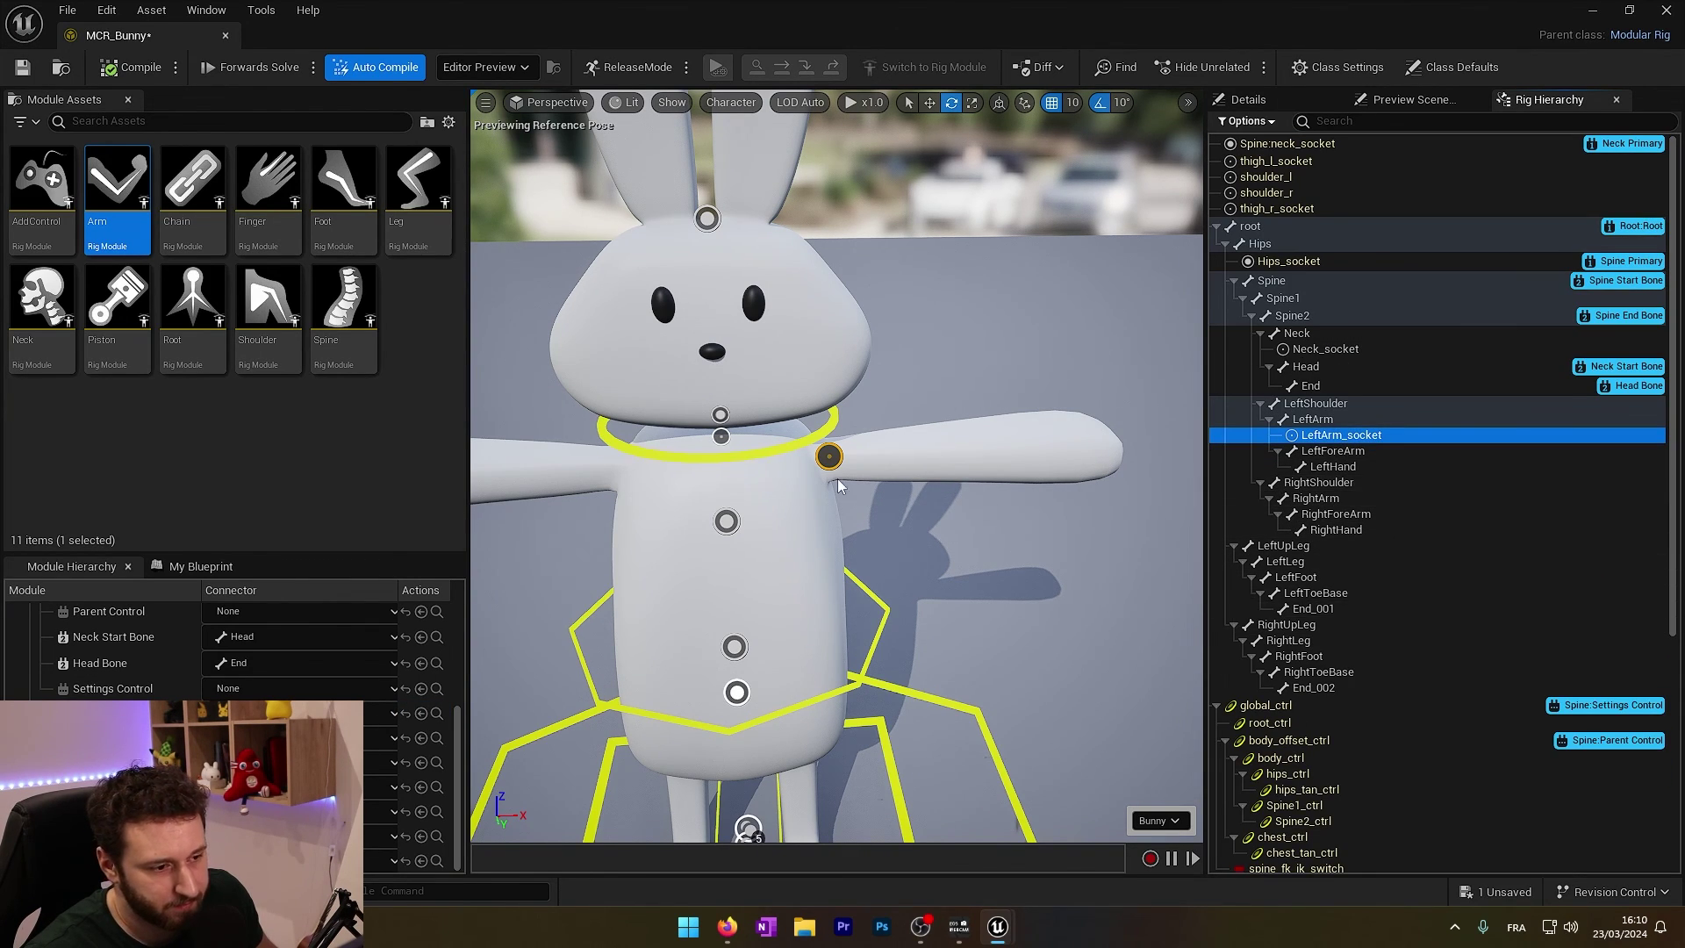
pyautogui.click(298, 712)
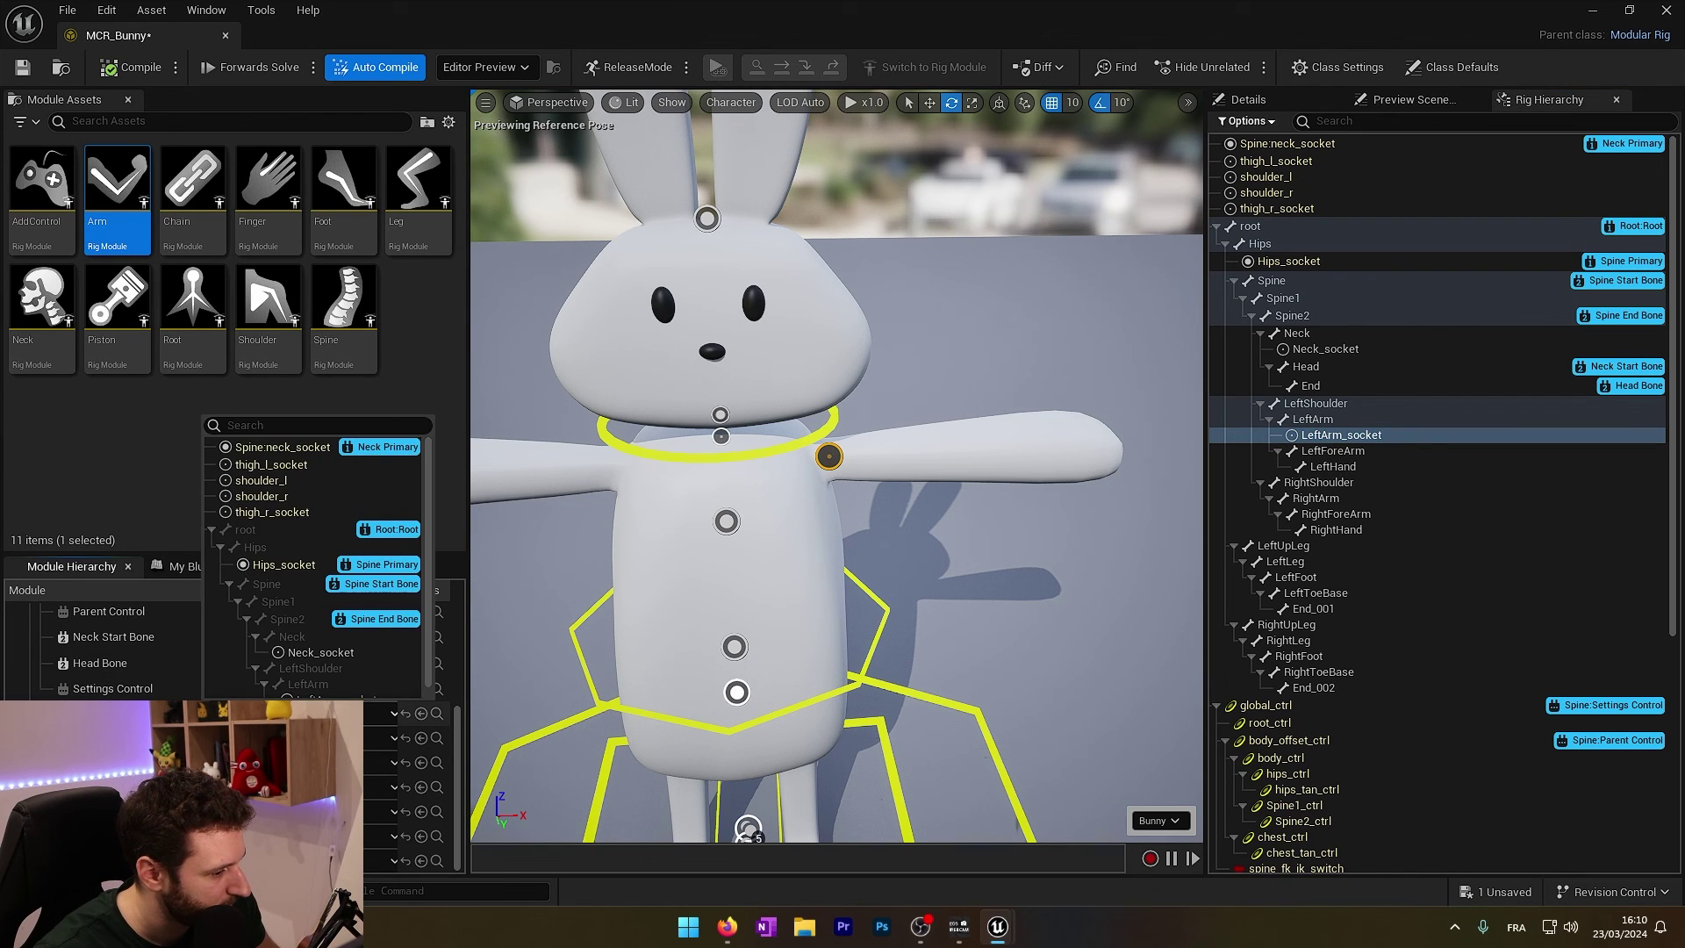
pyautogui.click(333, 688)
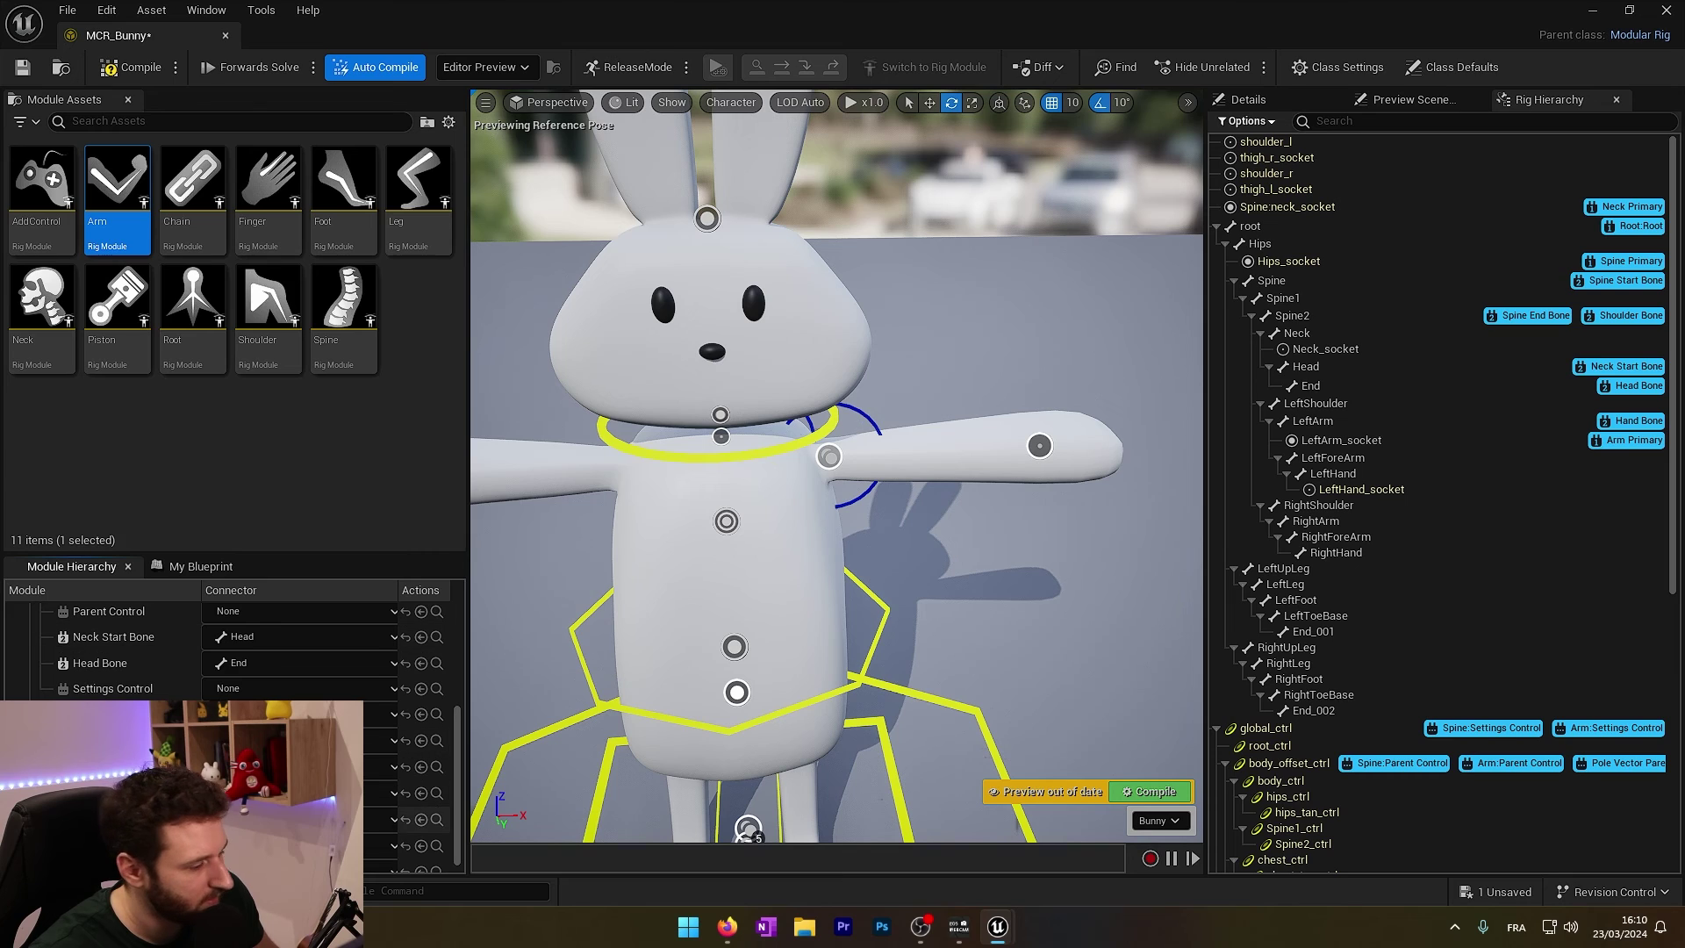
# - Set the Arm module's Shoulder Bone to LeftShoulder and its Hand Bone to LeftHand
pyautogui.scroll(-1, 412, 785)
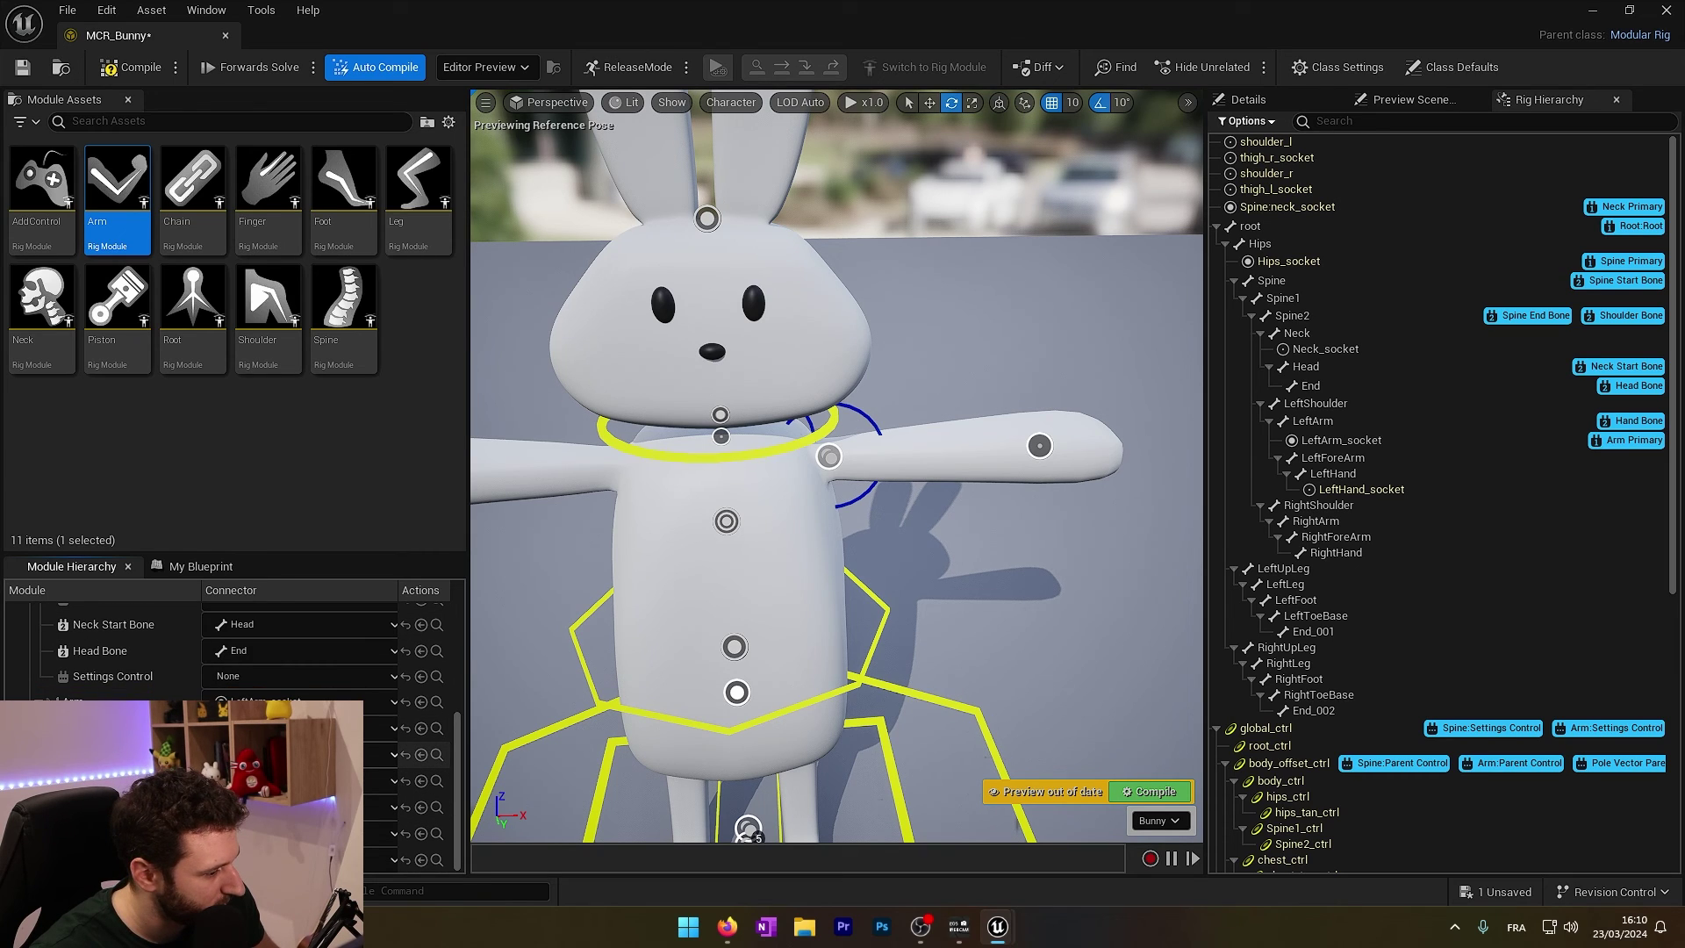
pyautogui.click(303, 781)
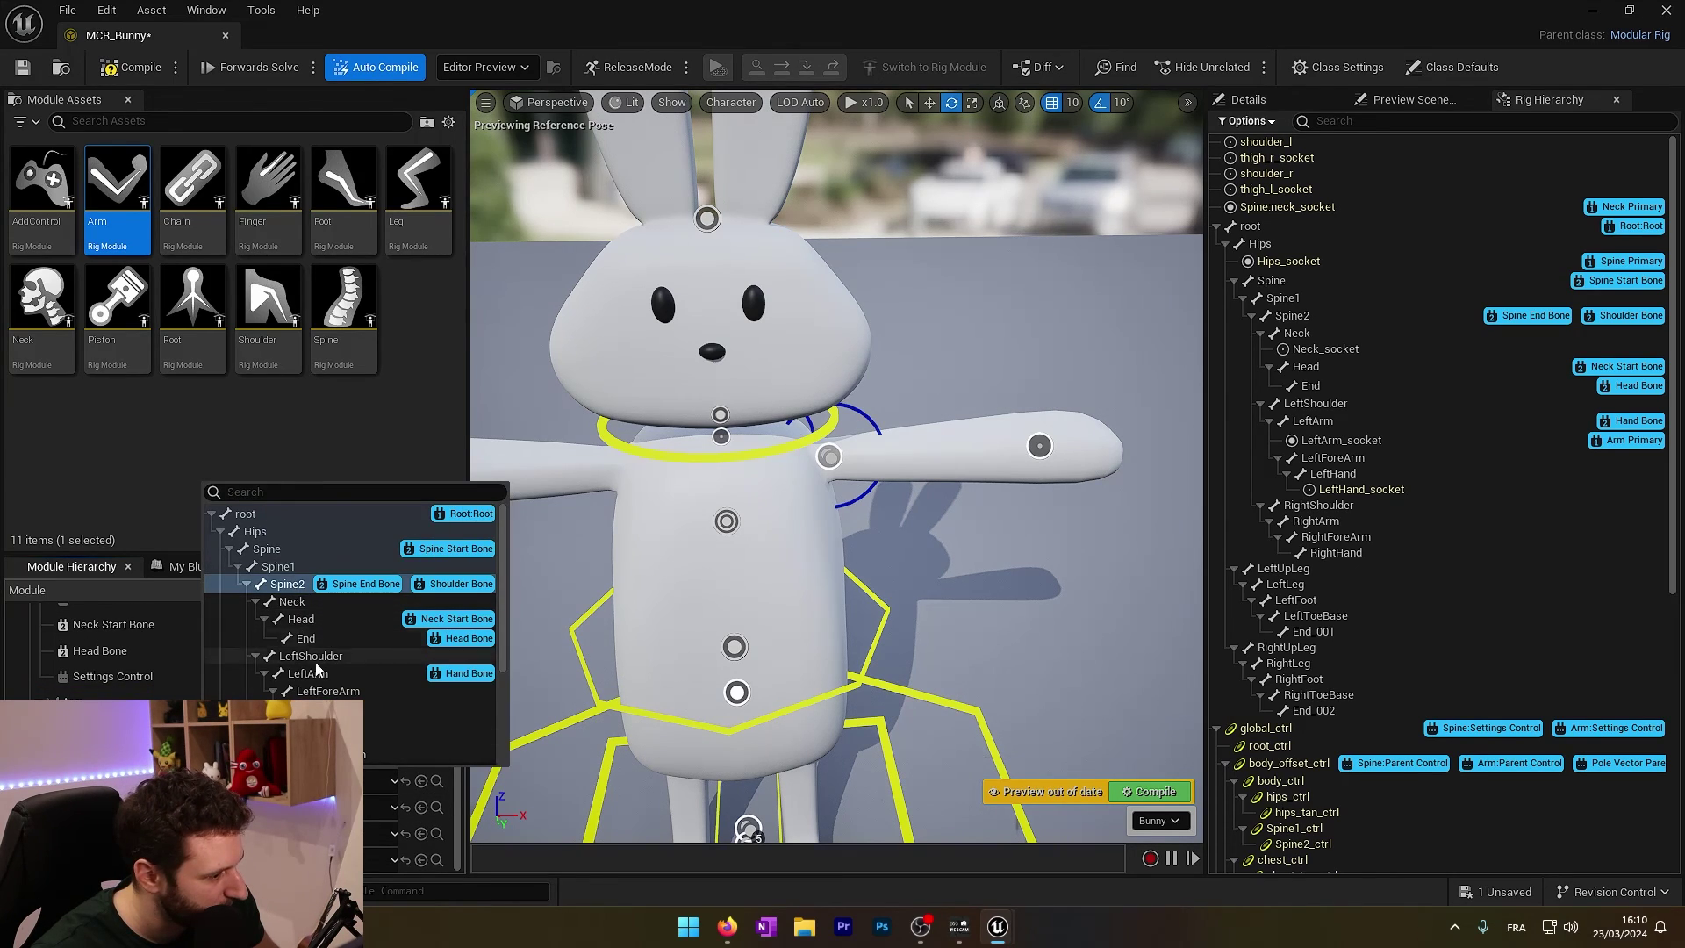
pyautogui.scroll(-1, 309, 618)
pyautogui.click(313, 628)
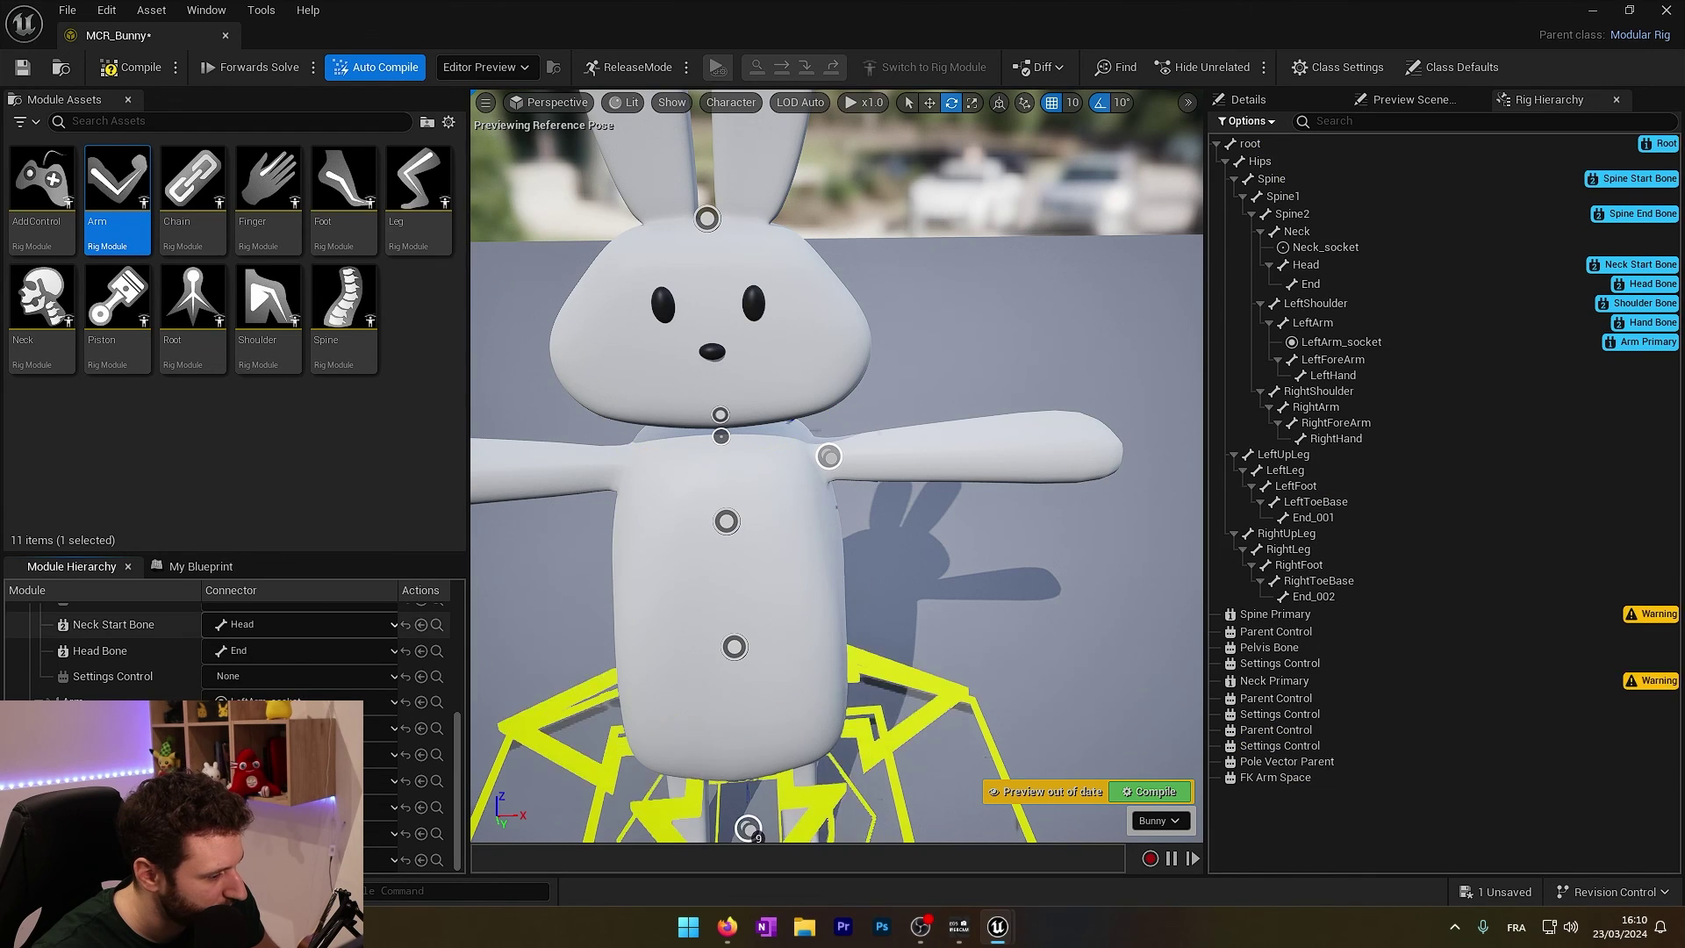
pyautogui.click(303, 755)
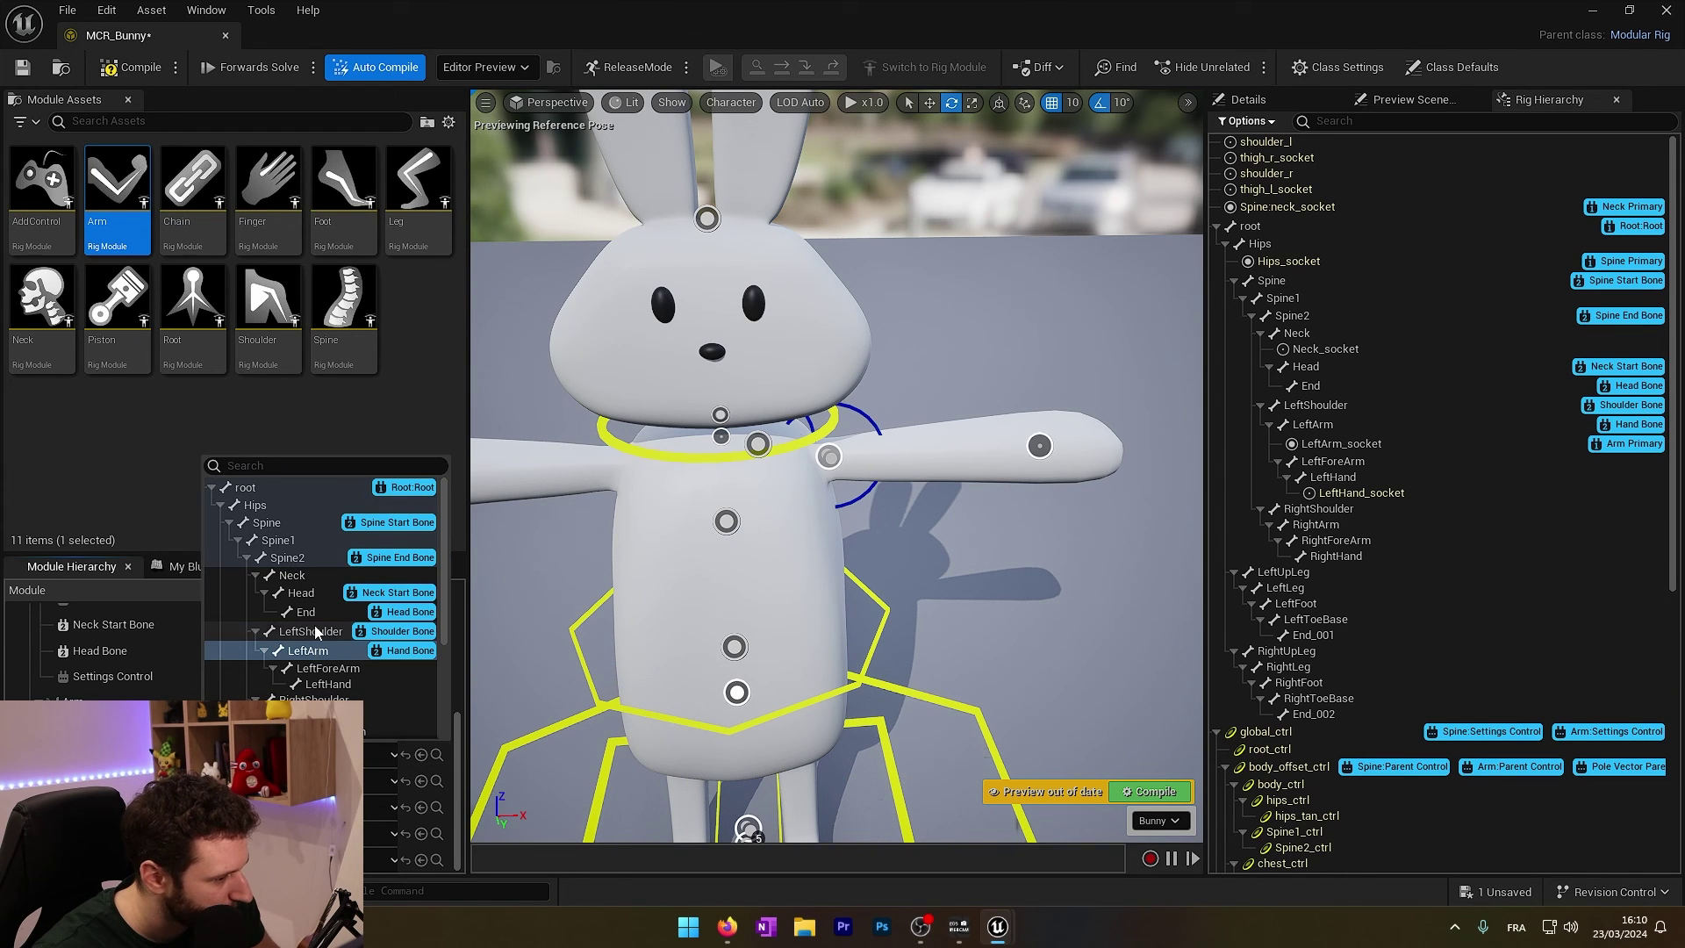
pyautogui.click(344, 681)
pyautogui.click(436, 755)
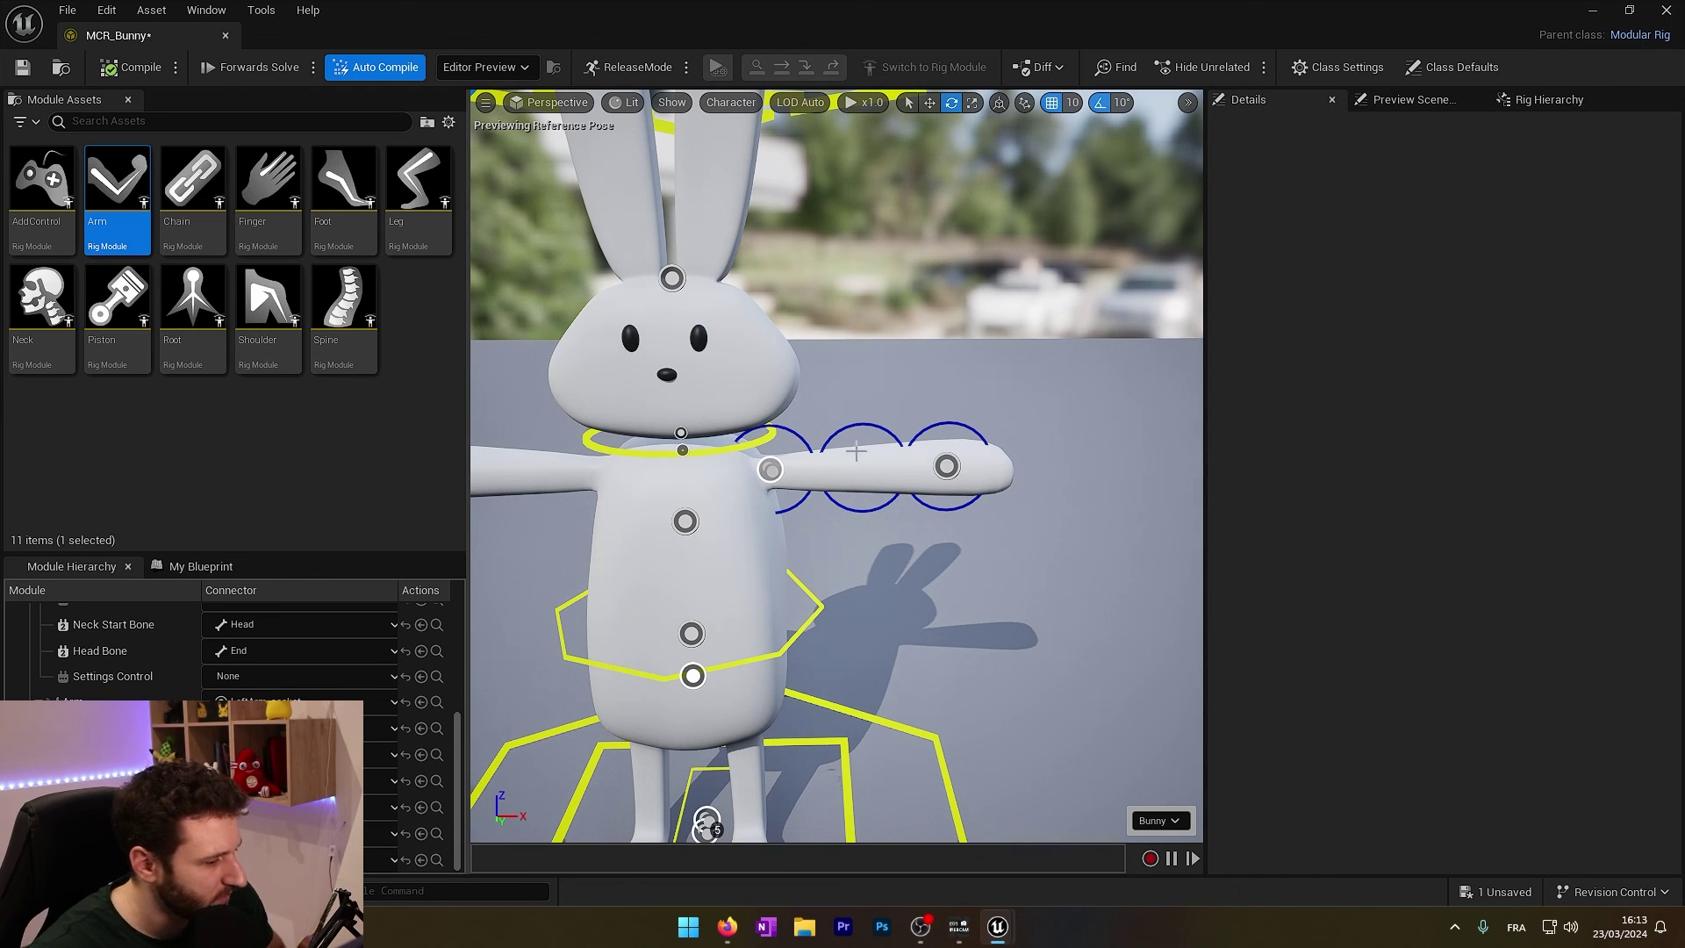
# - Check the left arm's FK controls by selecting the upper arm, hand and forearm circles in turn
pyautogui.click(809, 447)
pyautogui.moveTo(822, 485)
pyautogui.mouseDown()
pyautogui.moveTo(765, 493)
pyautogui.moveTo(821, 486)
pyautogui.mouseUp()
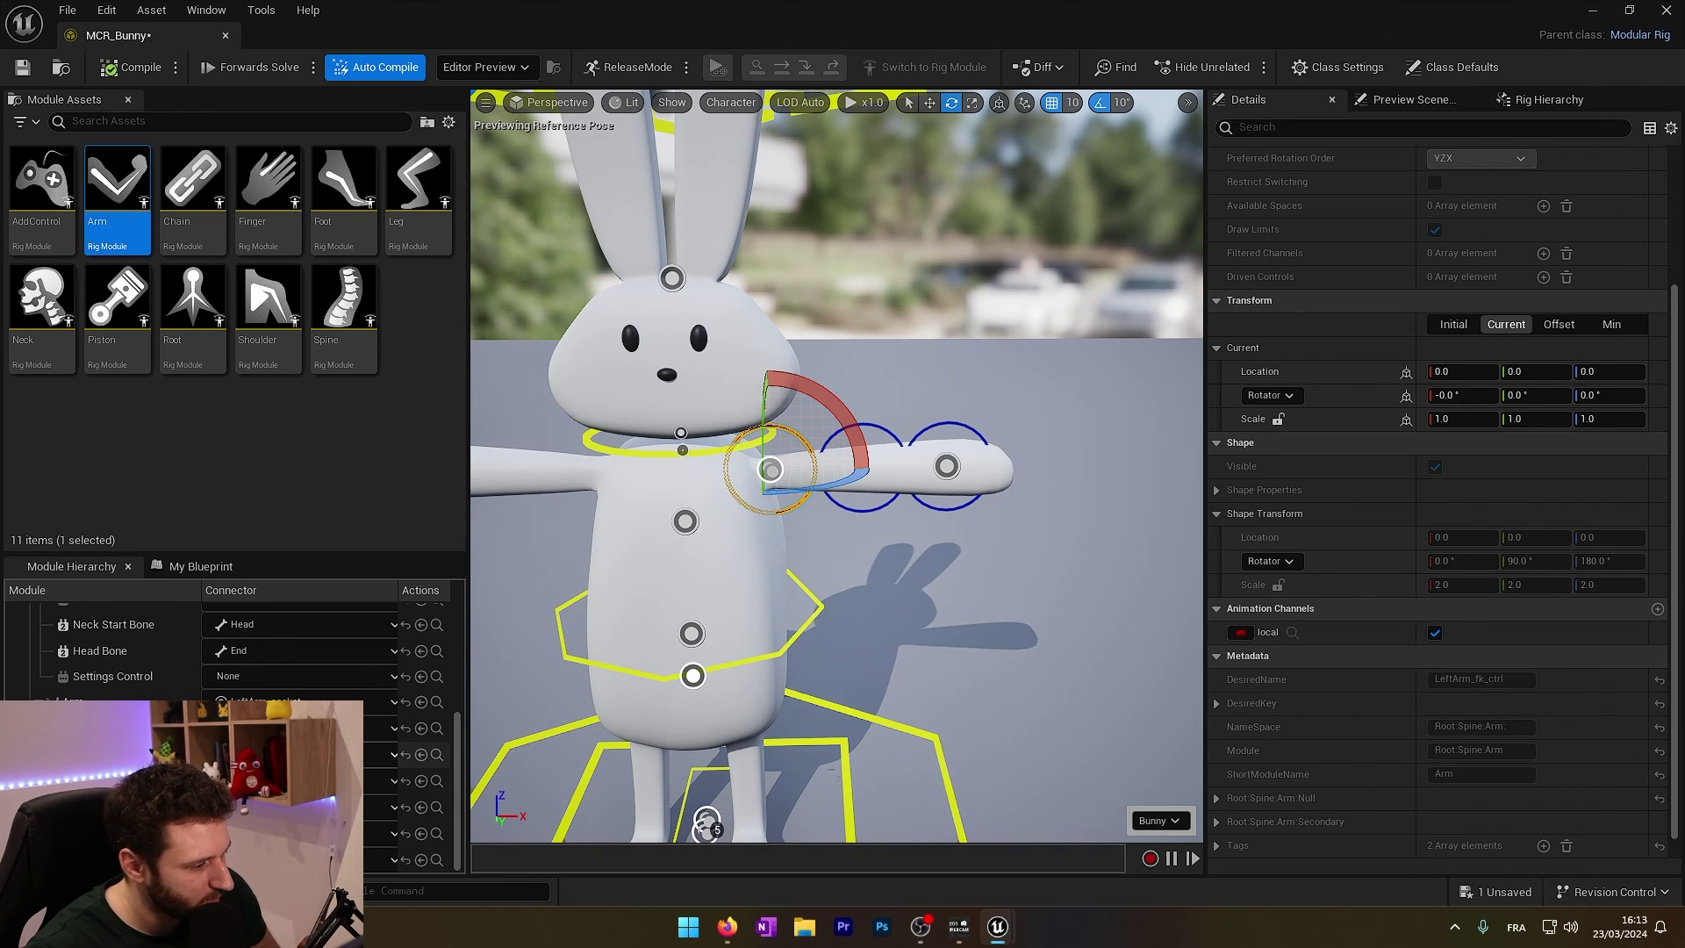
pyautogui.click(935, 427)
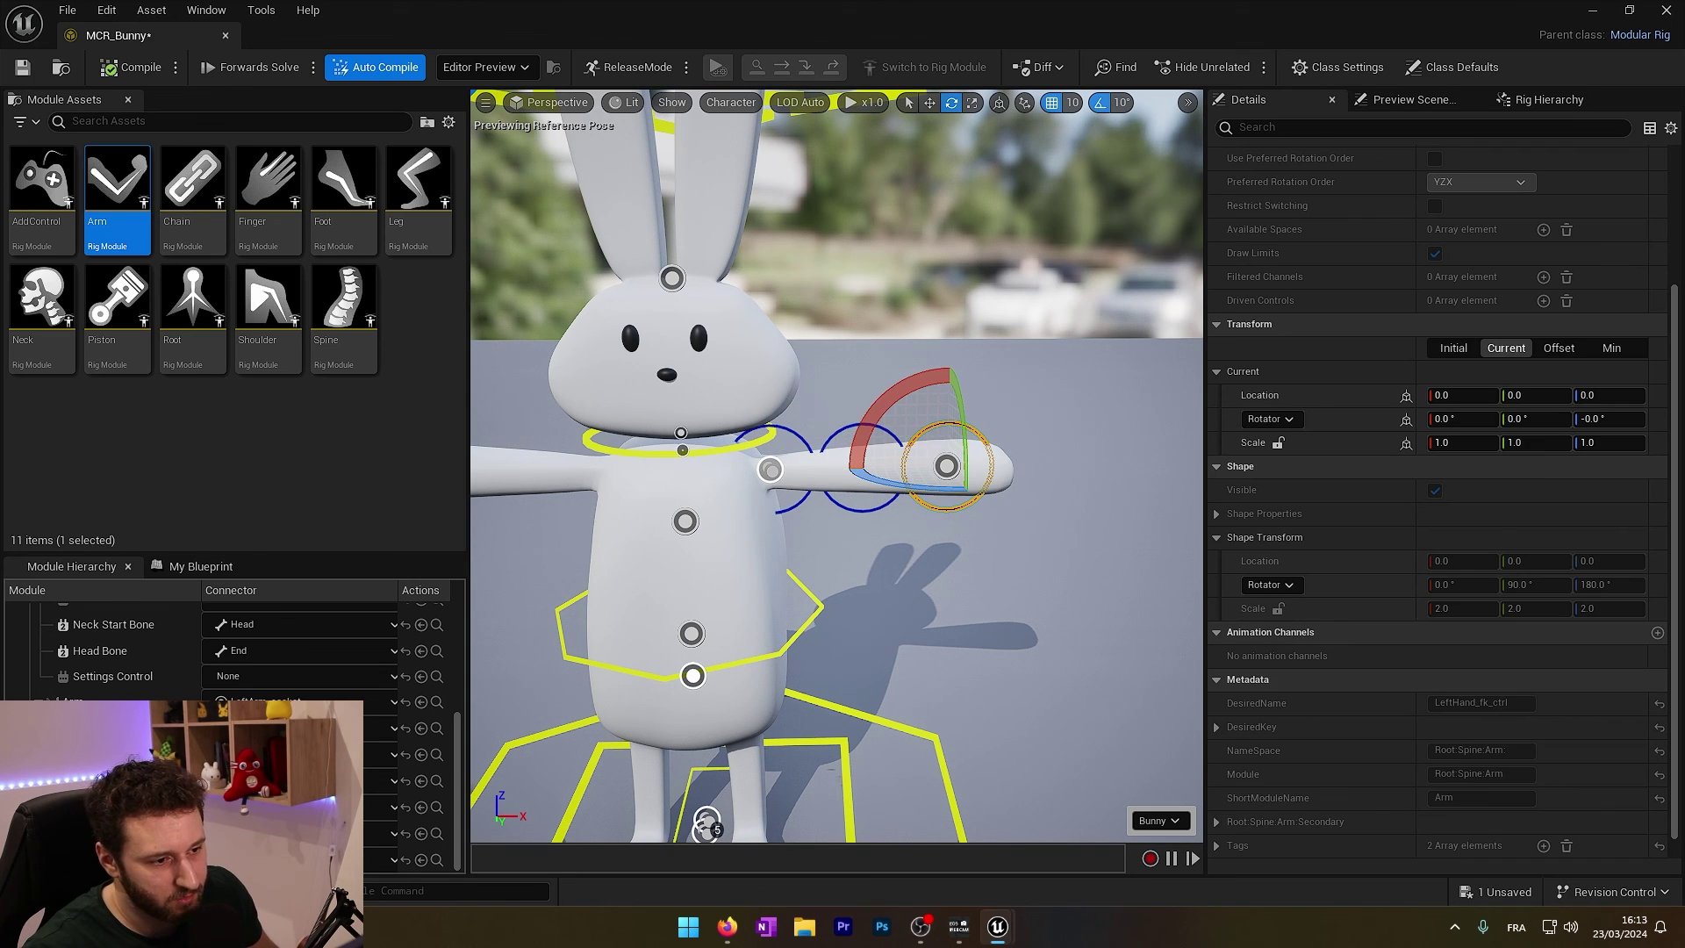
pyautogui.click(850, 427)
pyautogui.click(820, 462)
pyautogui.click(799, 436)
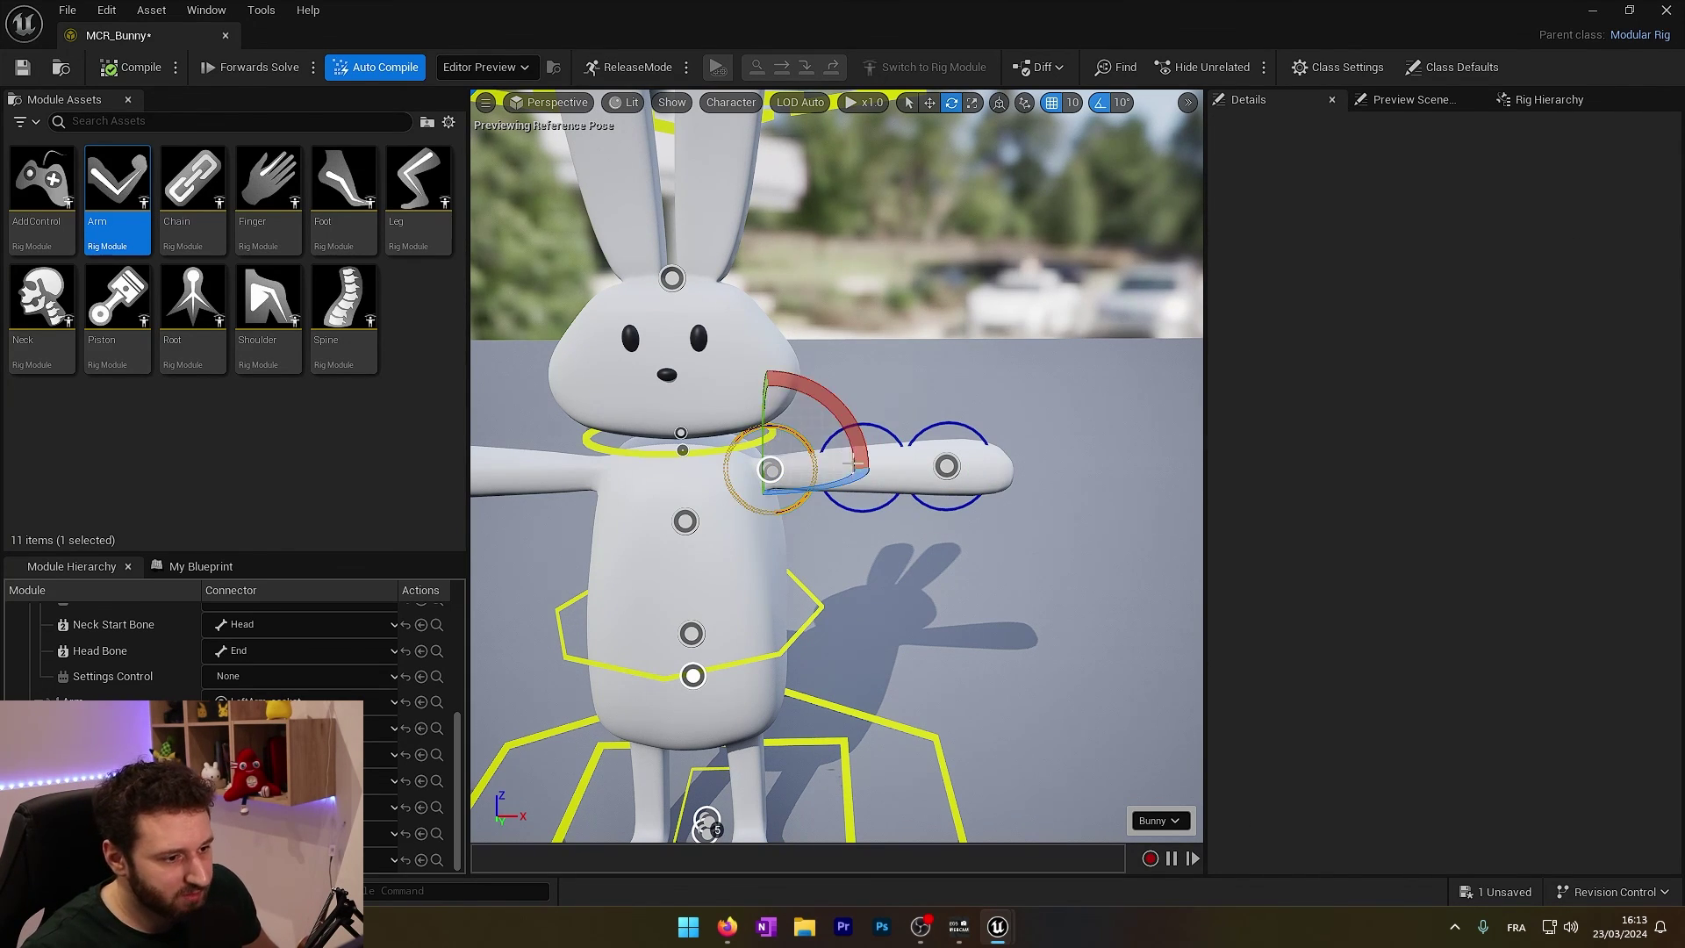
# - Test the left arm by rotating the LeftArm FK control 70° in X and returning it to its initial rotation
pyautogui.moveTo(789, 412); pyautogui.dragTo(675, 504)
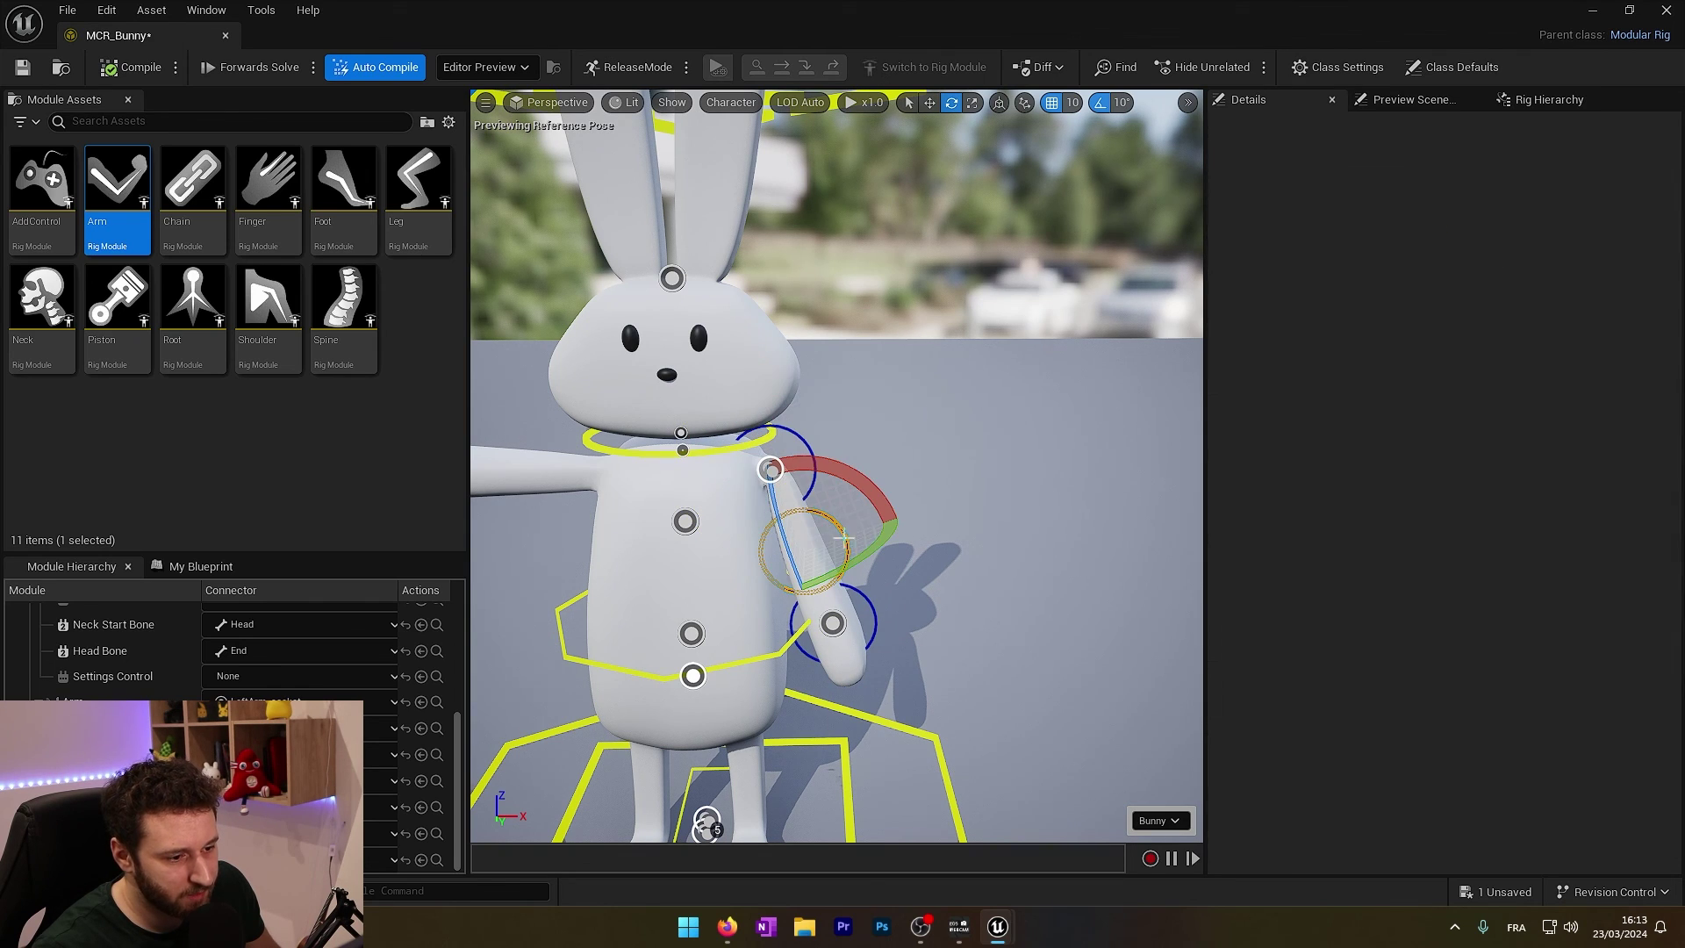
pyautogui.click(799, 450)
pyautogui.click(814, 460)
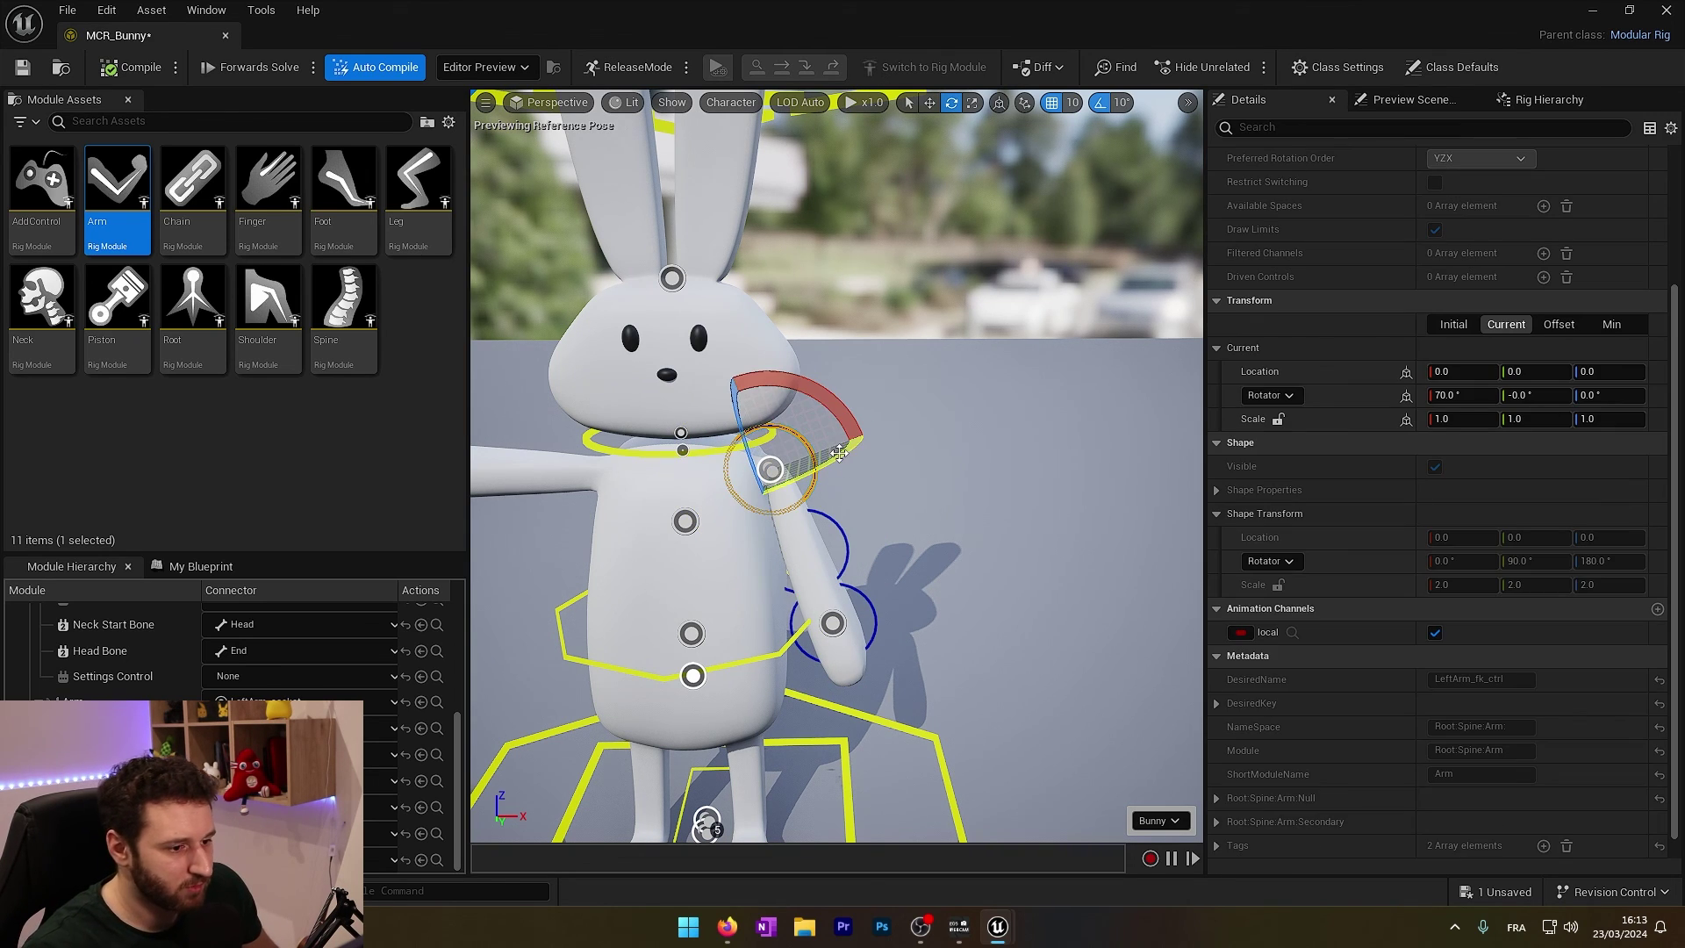
pyautogui.moveTo(814, 410); pyautogui.dragTo(730, 409)
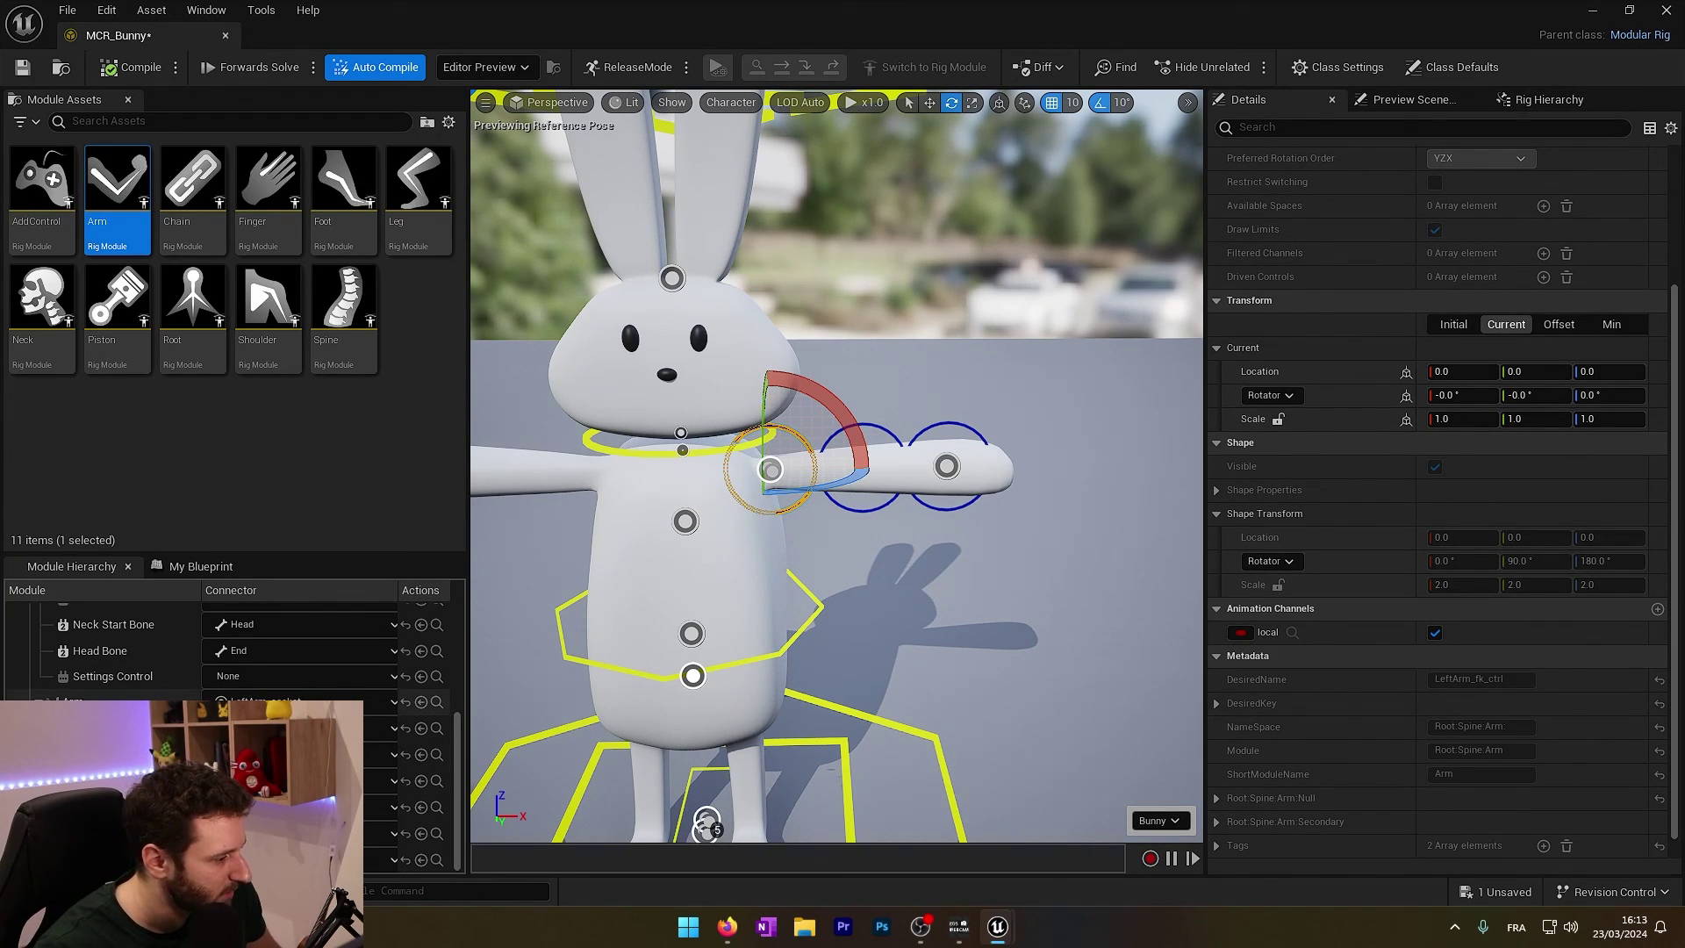
# - Collapse the left Arm module in the module hierarchy and compile the rig
pyautogui.click(38, 702)
pyautogui.click(122, 71)
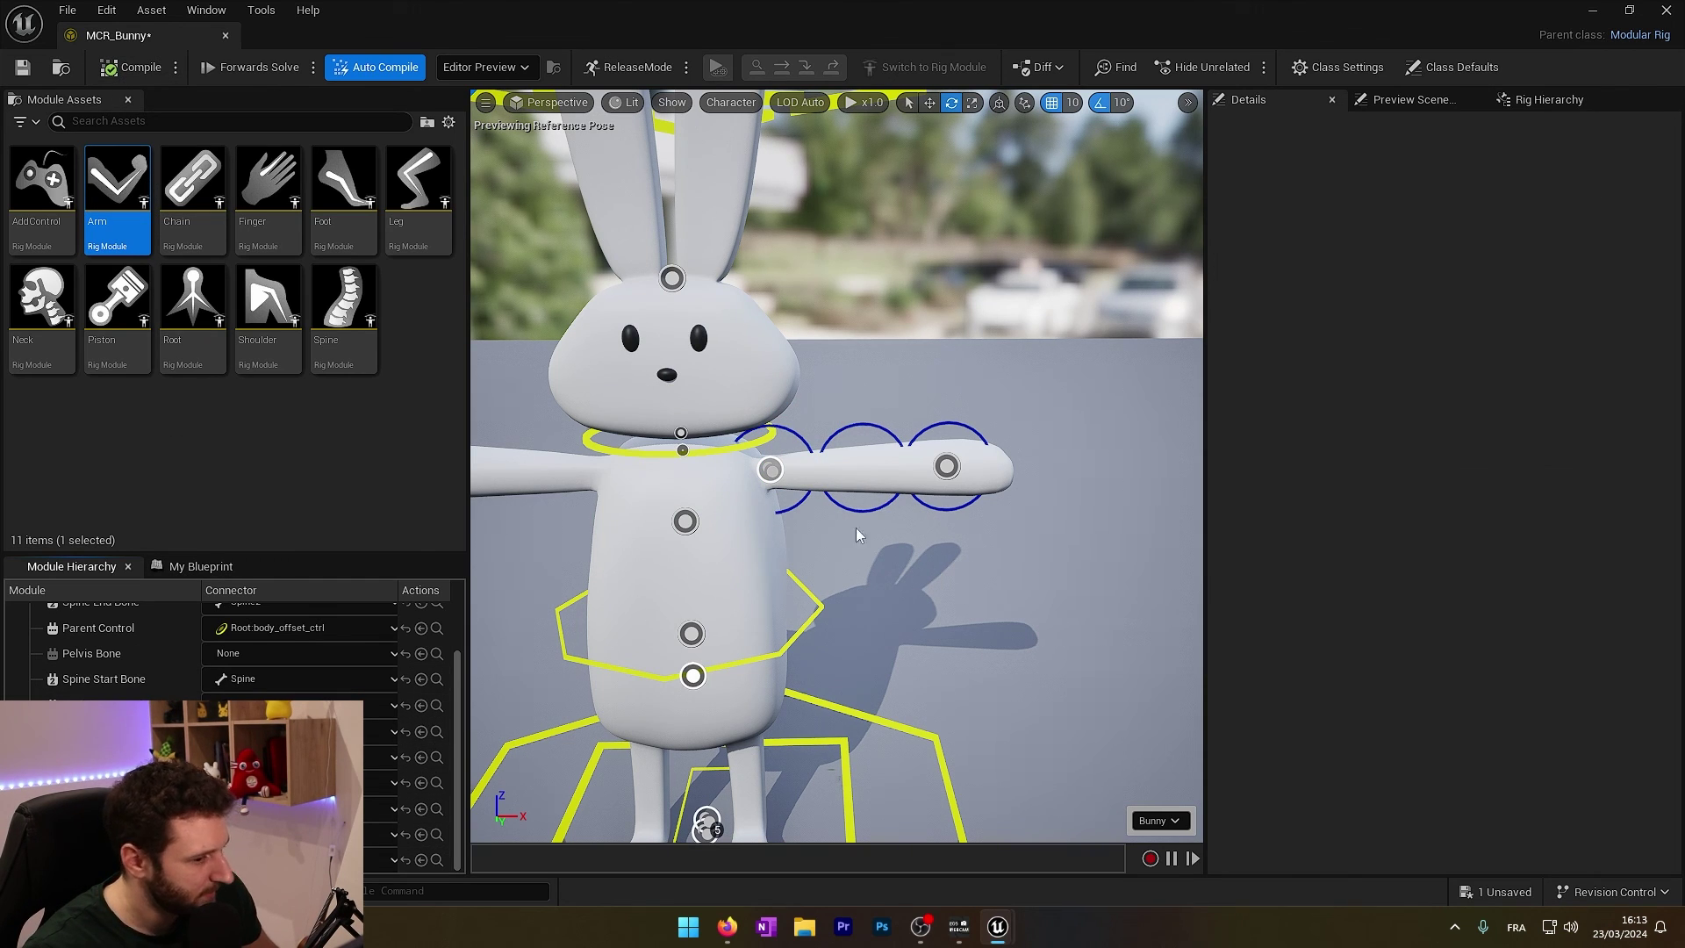
# - Create a new socket on the RightArm bone and attach a second Arm module to RightArm_socket
pyautogui.scroll(-6, 855, 528)
pyautogui.moveTo(856, 528); pyautogui.dragTo(812, 517, button='right')
pyautogui.scroll(4, 812, 517)
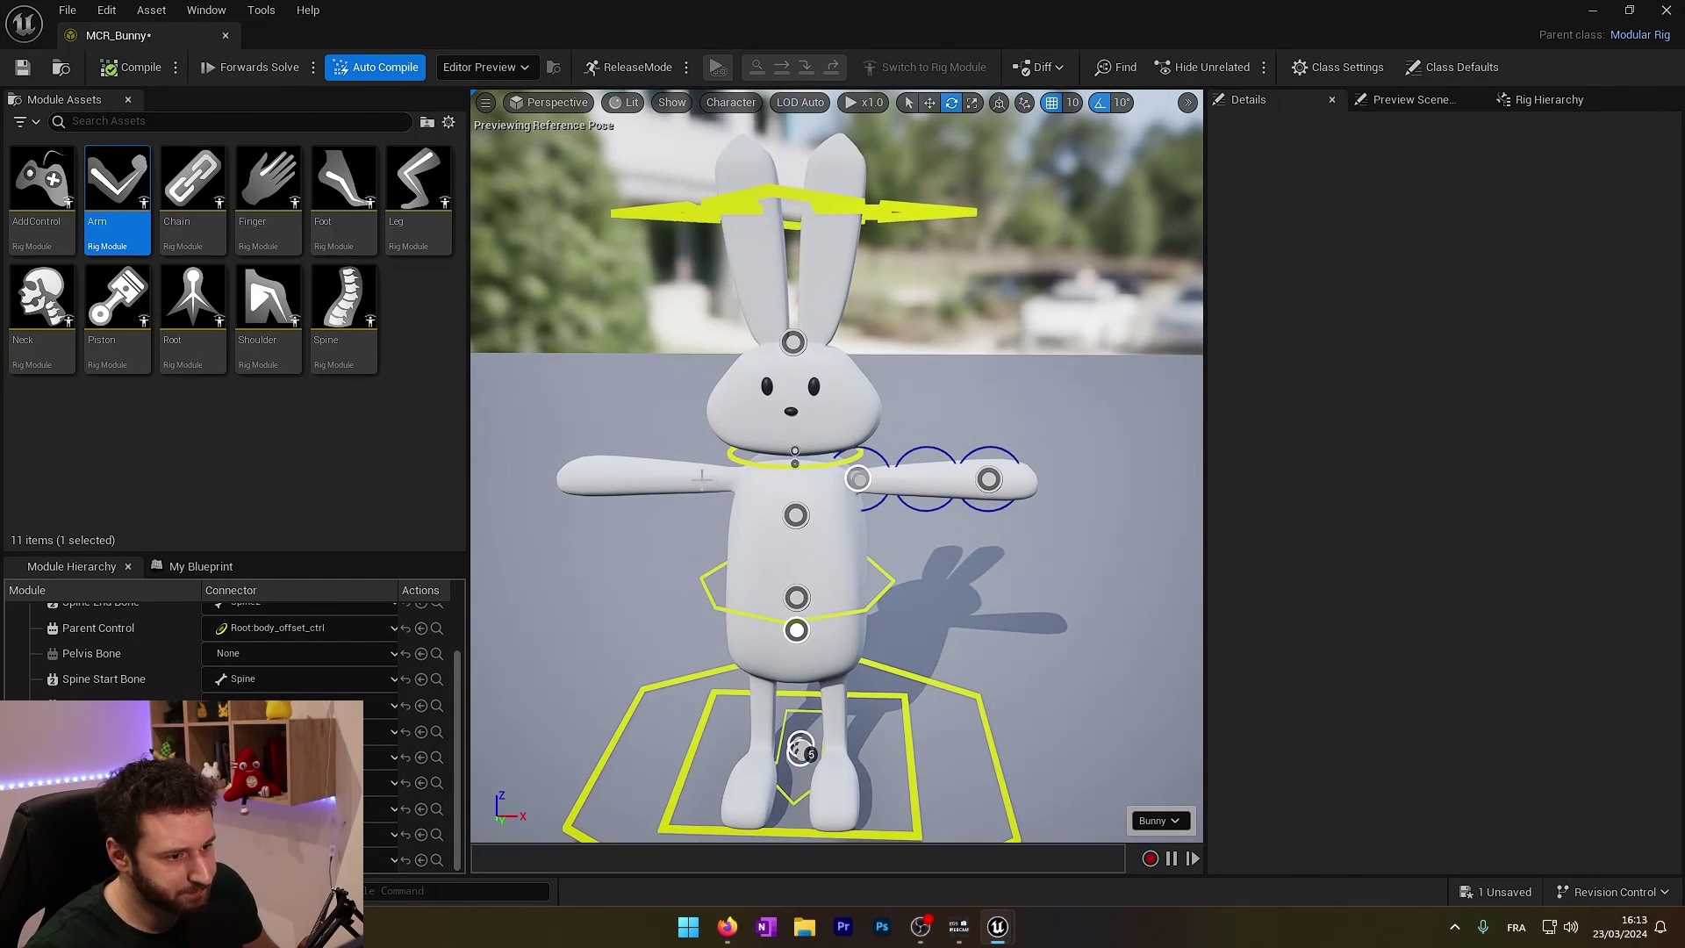
pyautogui.moveTo(734, 477); pyautogui.dragTo(886, 501, button='middle')
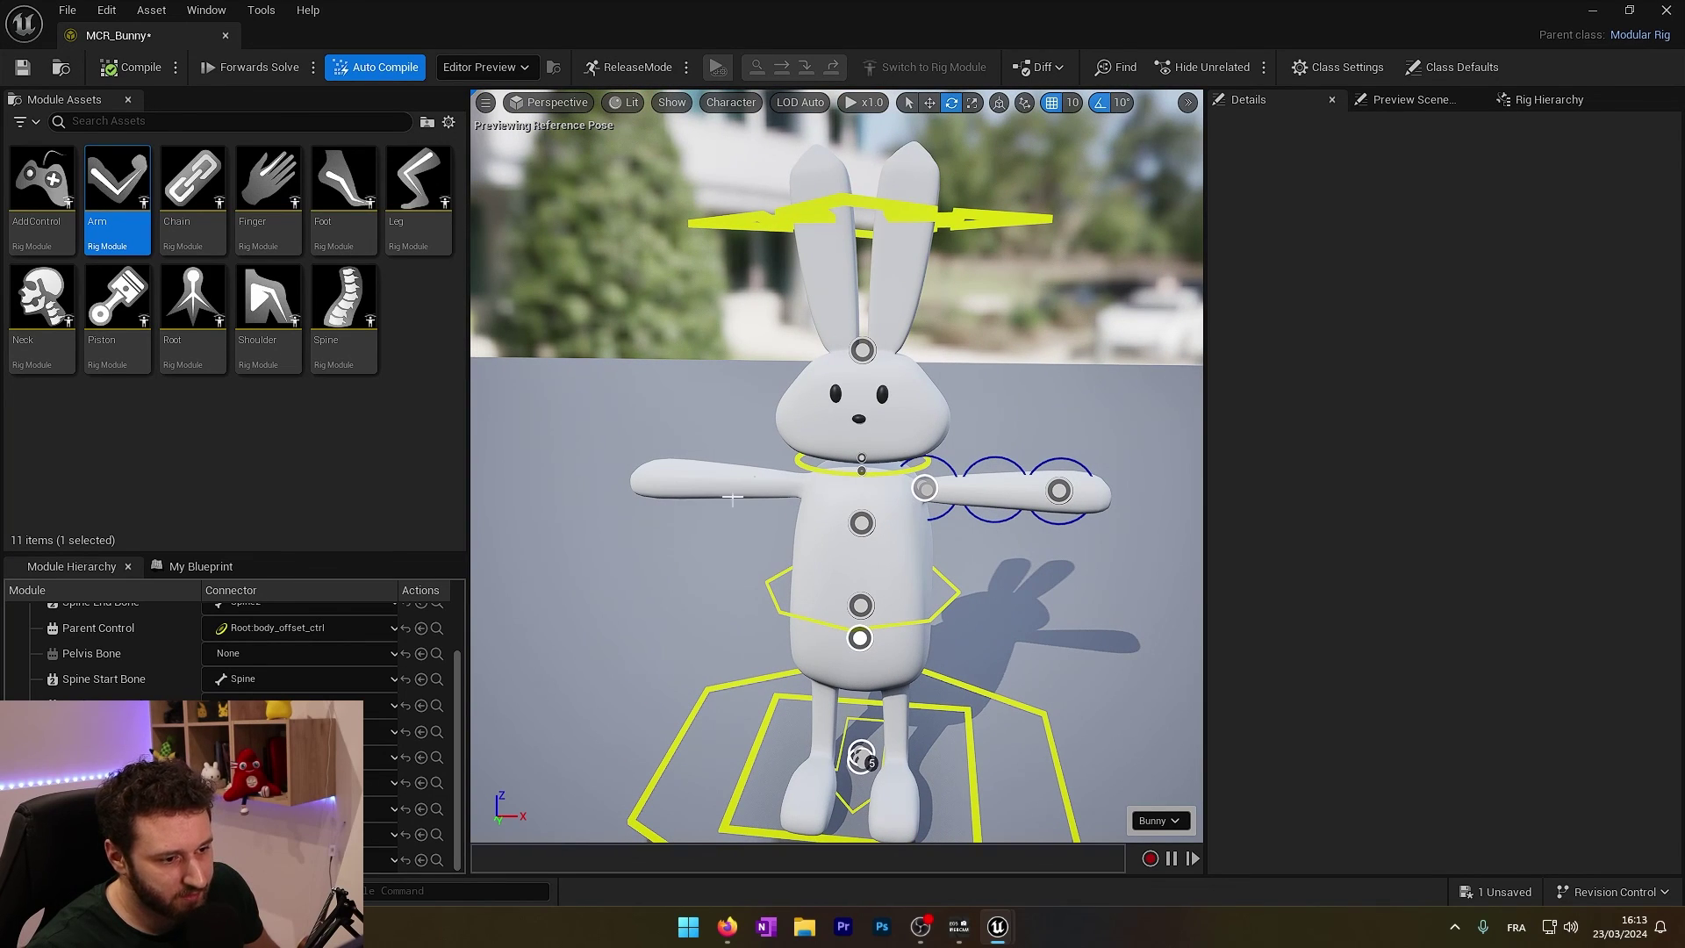
pyautogui.click(1527, 99)
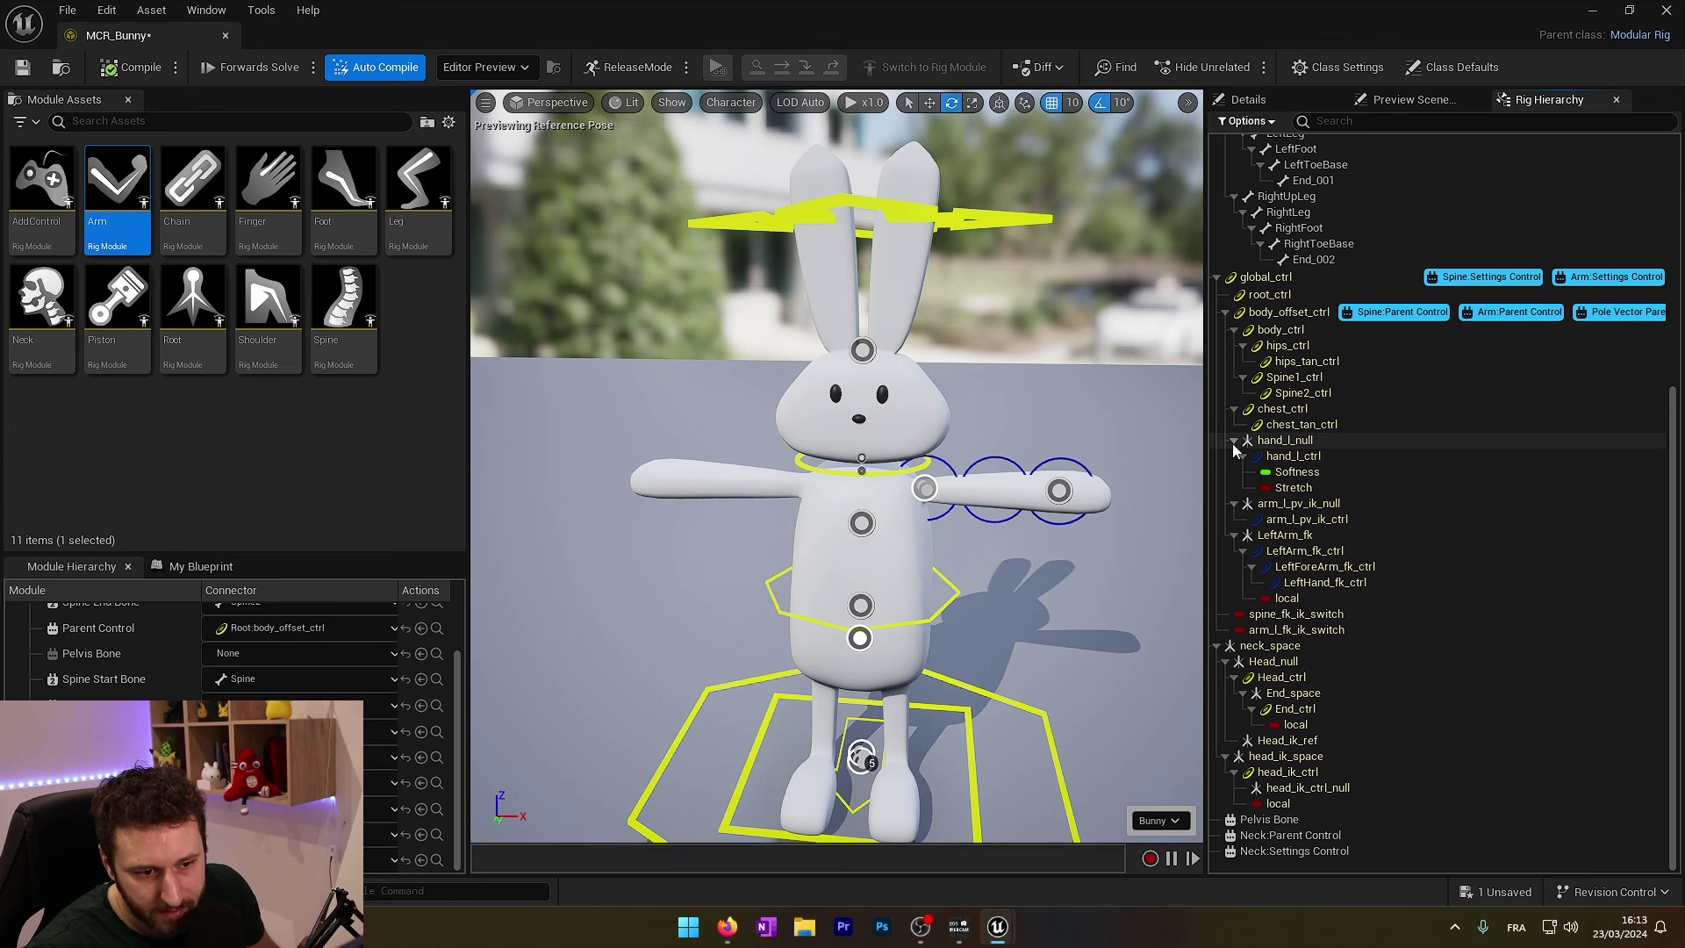
pyautogui.scroll(10, 1299, 456)
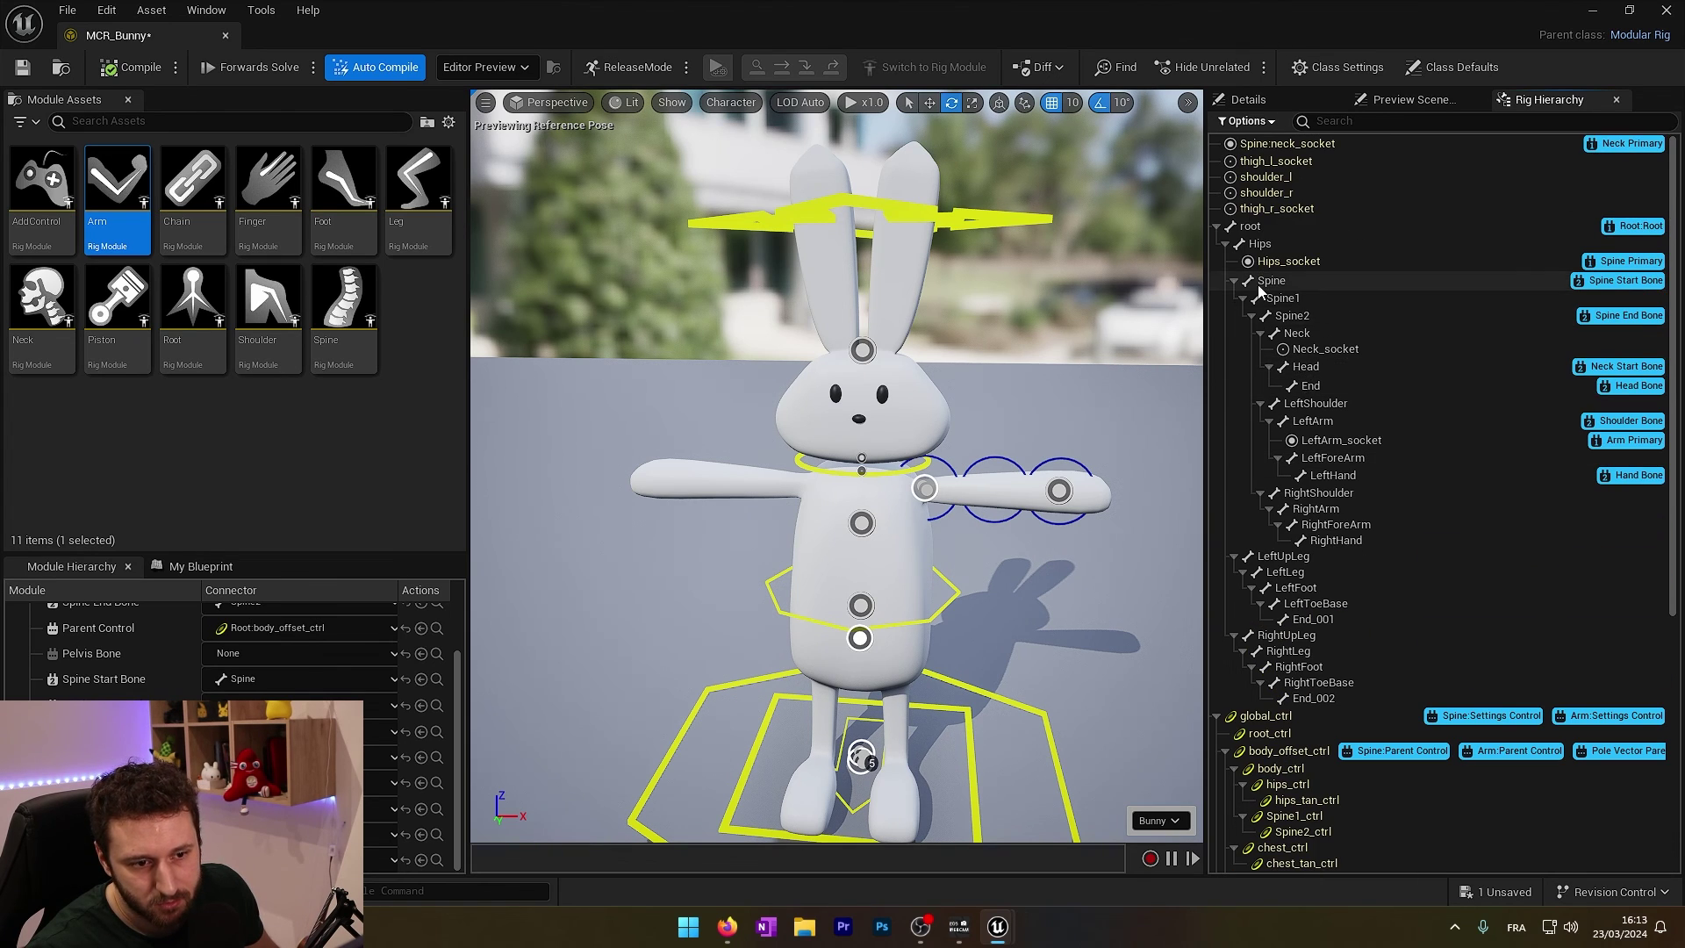
pyautogui.click(1319, 509)
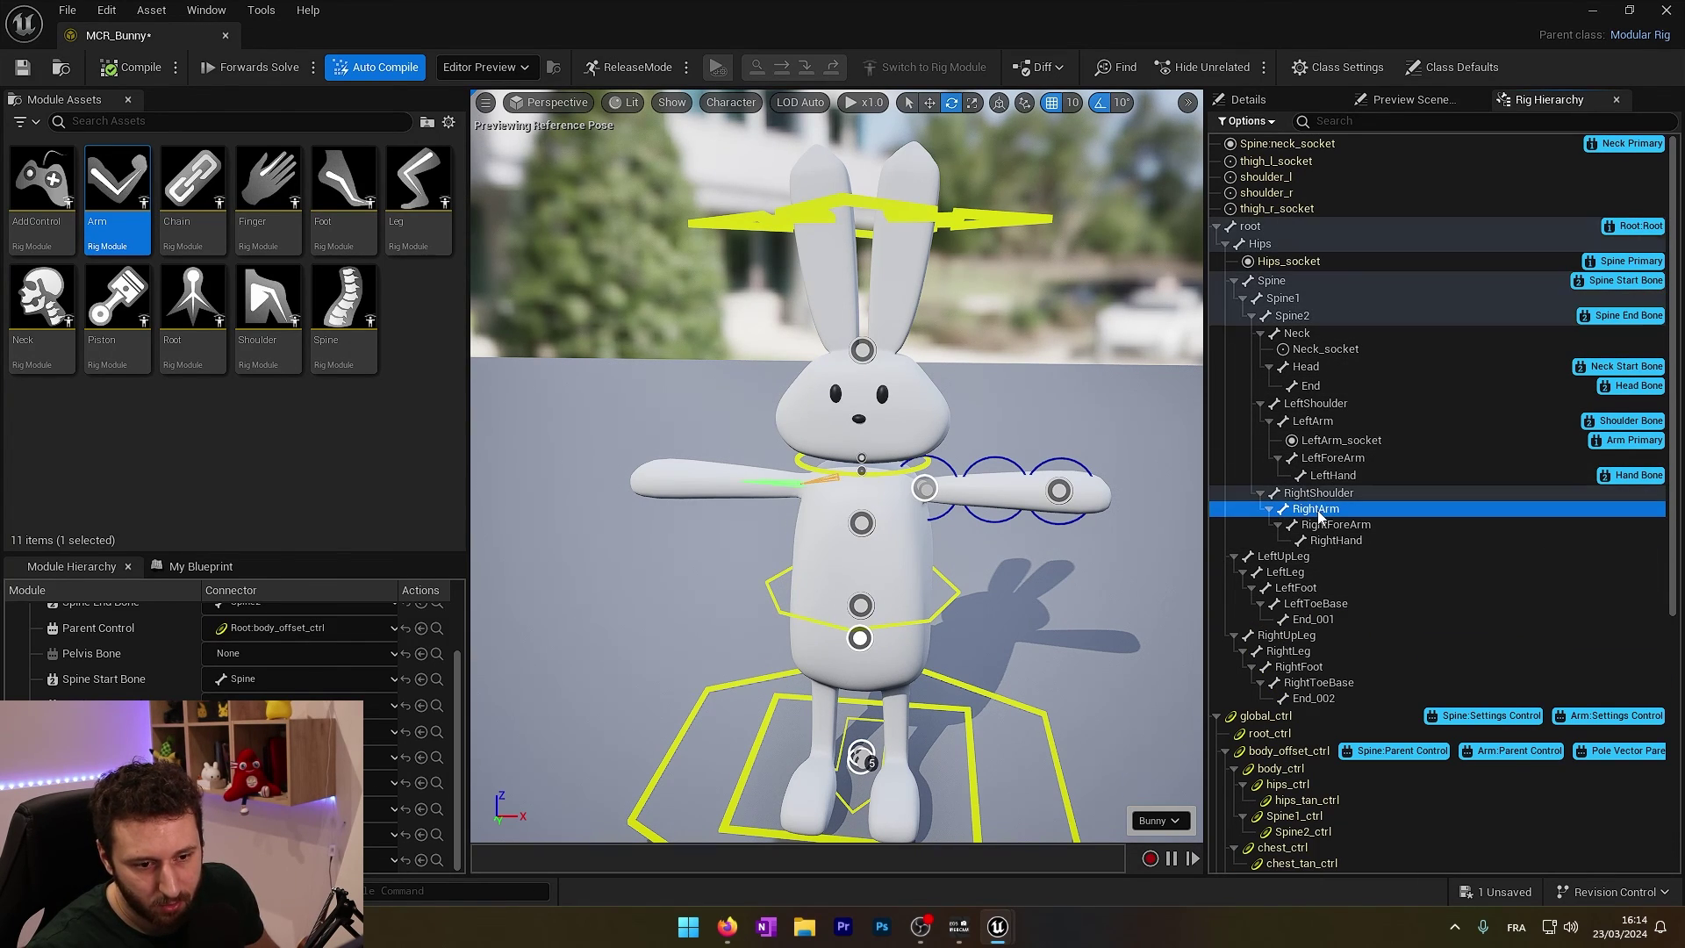
pyautogui.rightClick(1319, 509)
pyautogui.moveTo(1359, 439)
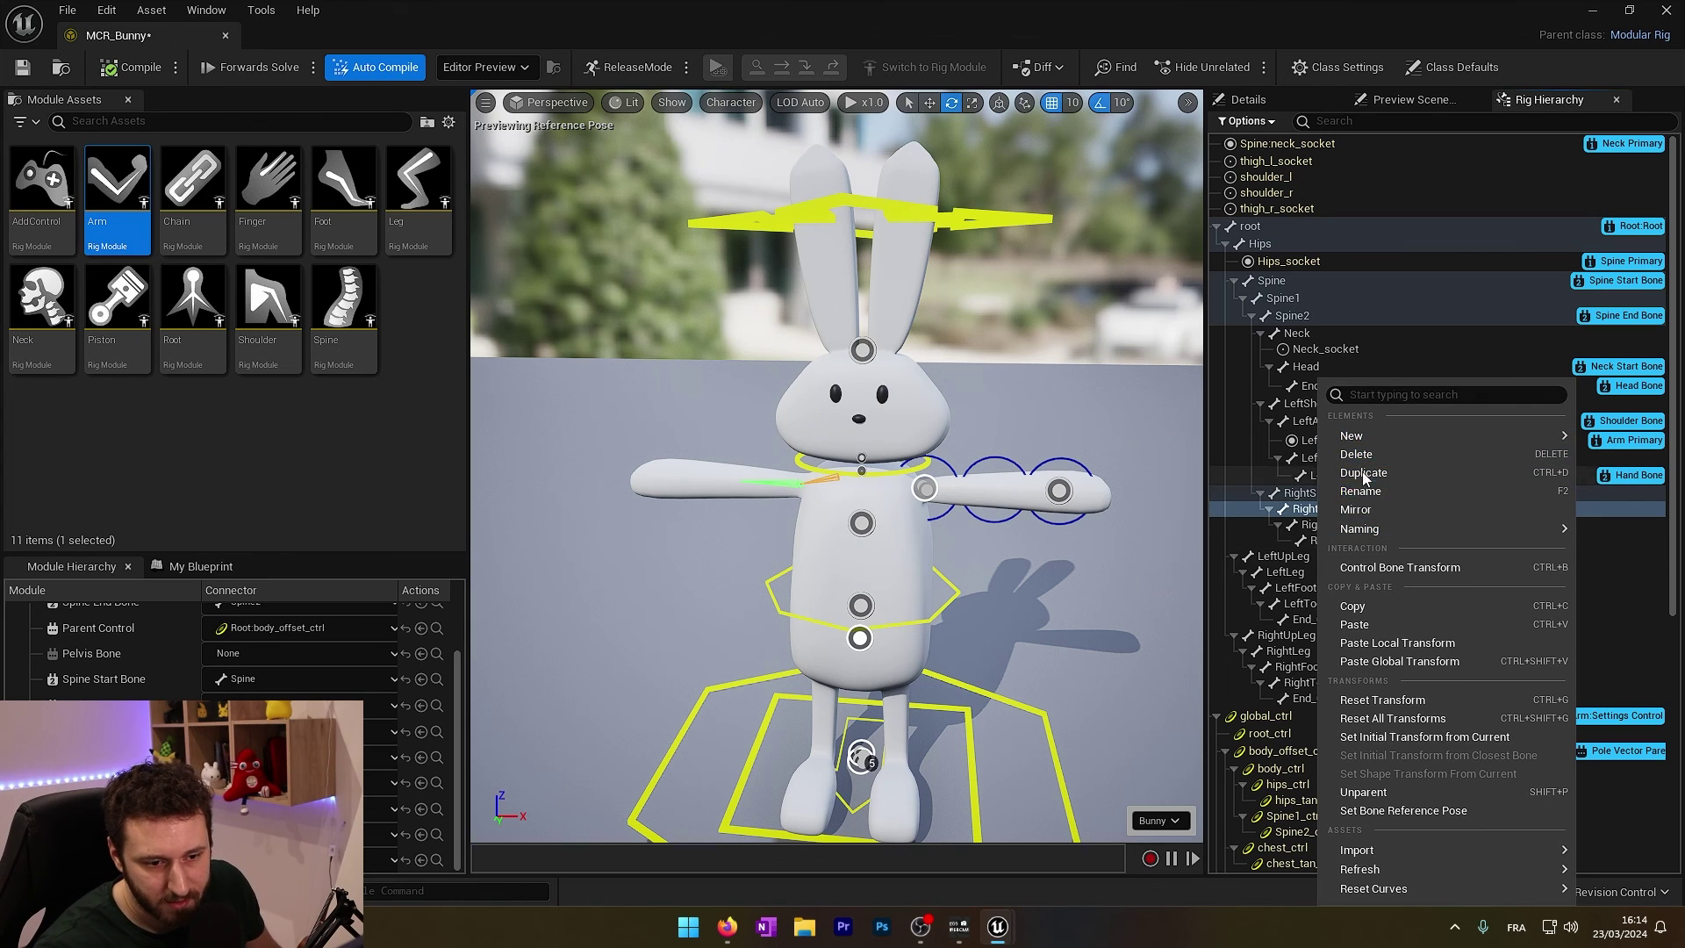
pyautogui.click(1200, 515)
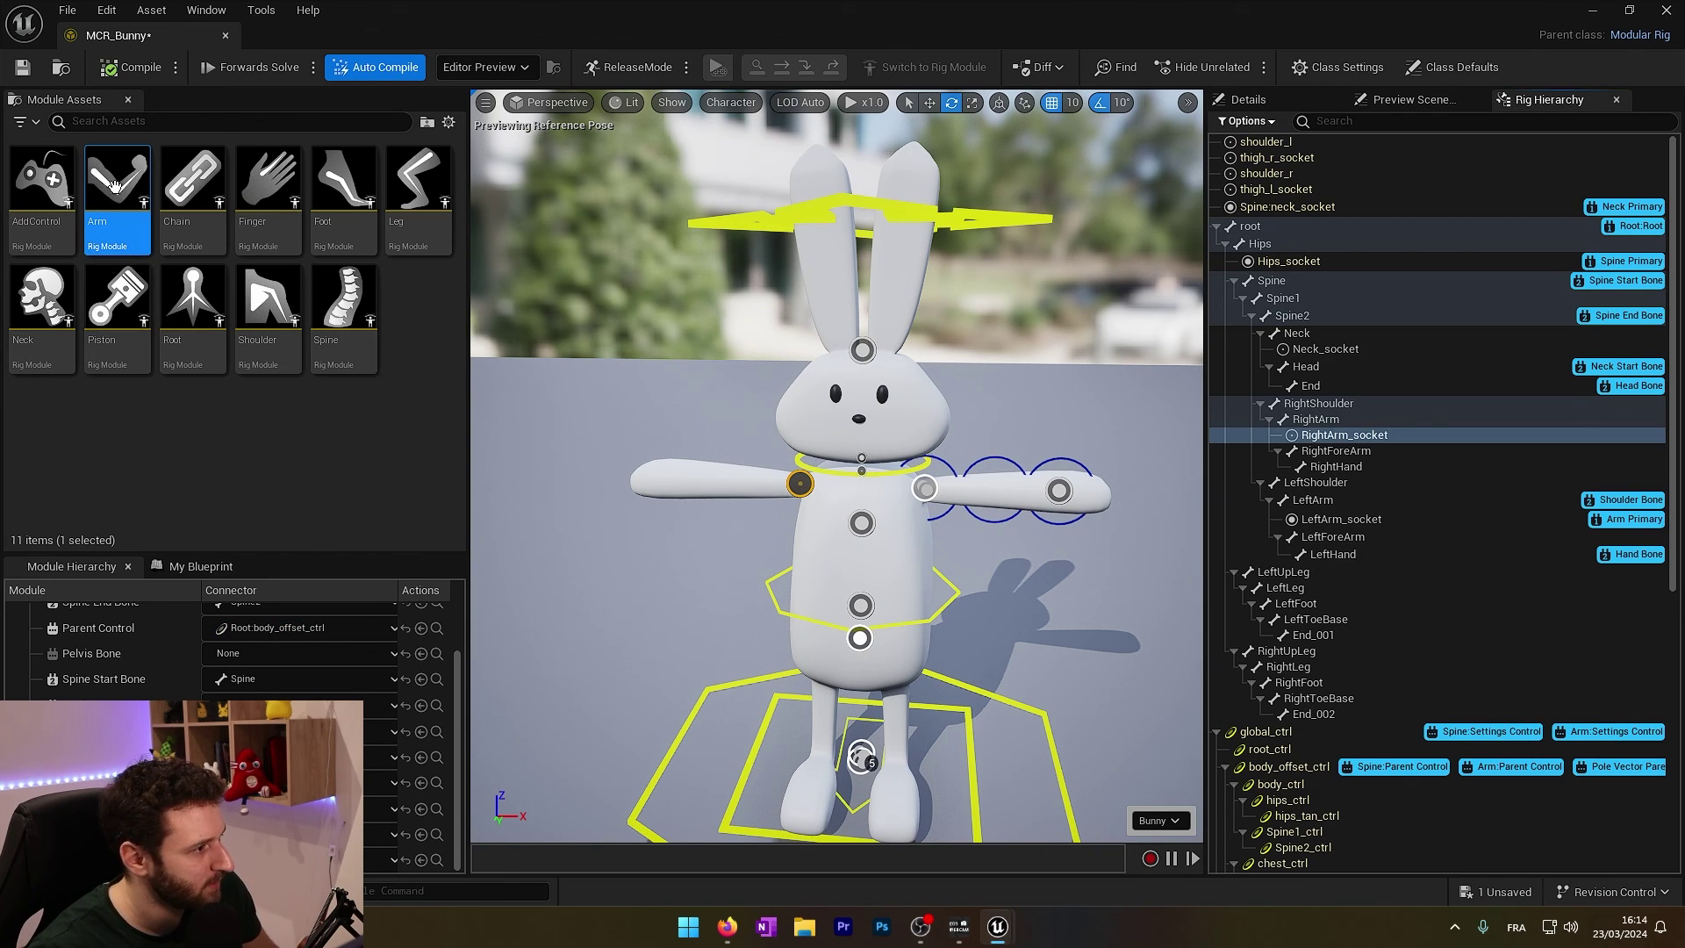
pyautogui.moveTo(117, 180); pyautogui.dragTo(809, 485)
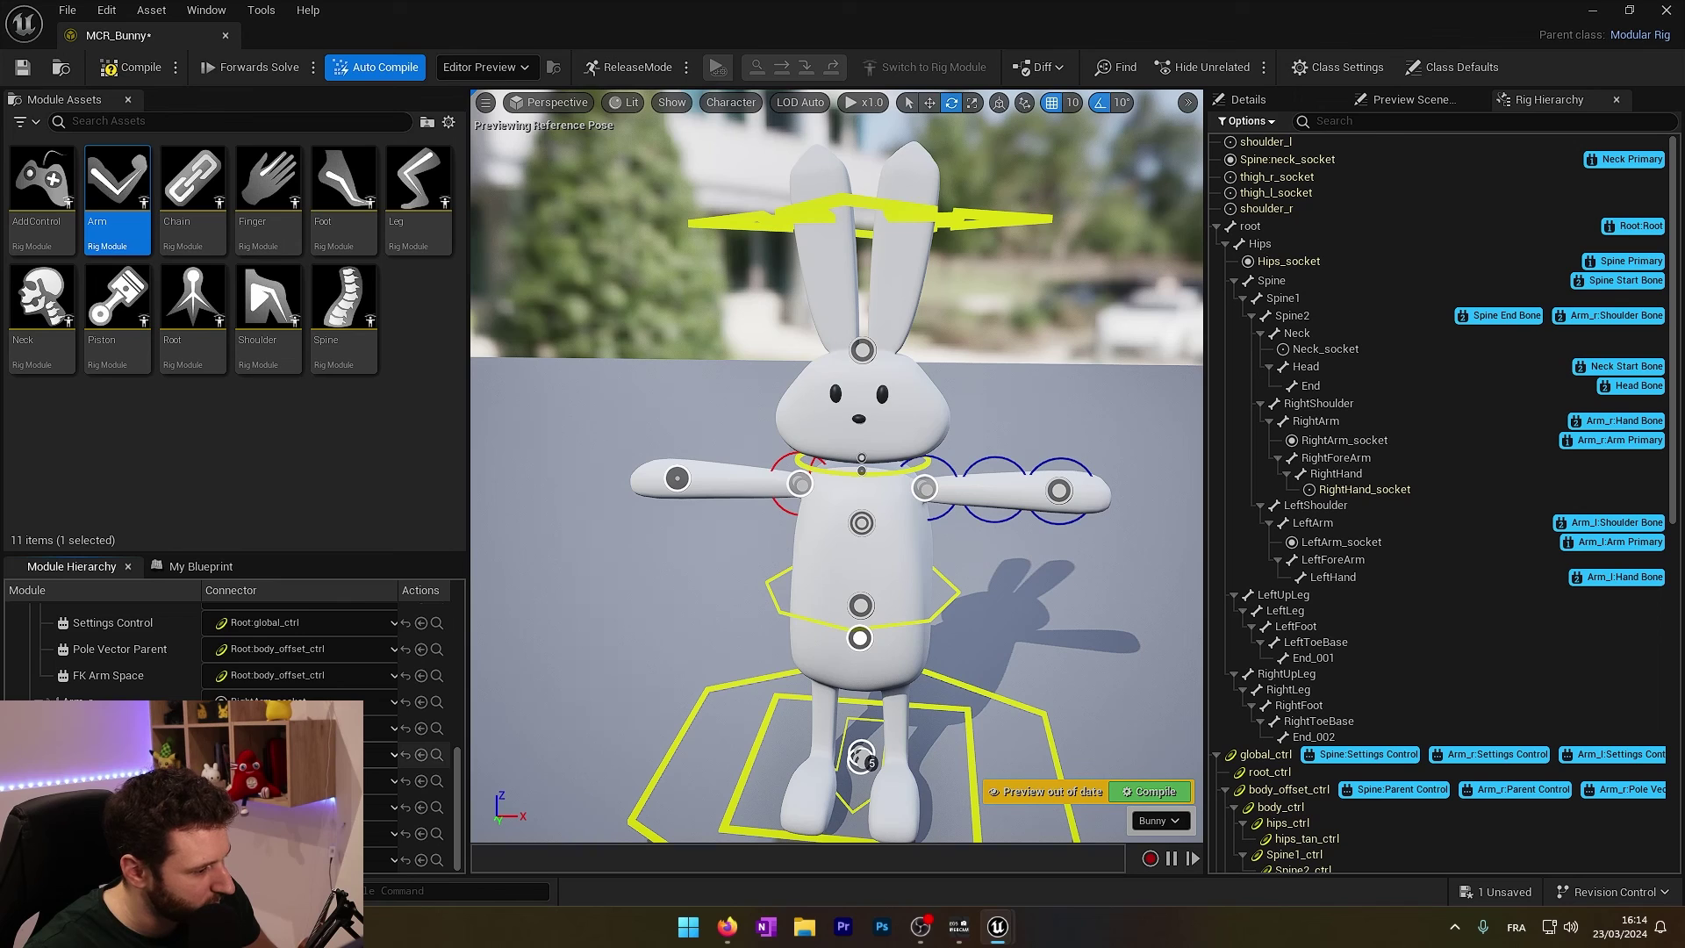
# - Set the Arm_r module's Hand Bone to RightHand and its Shoulder Bone to RightArm
pyautogui.click(363, 765)
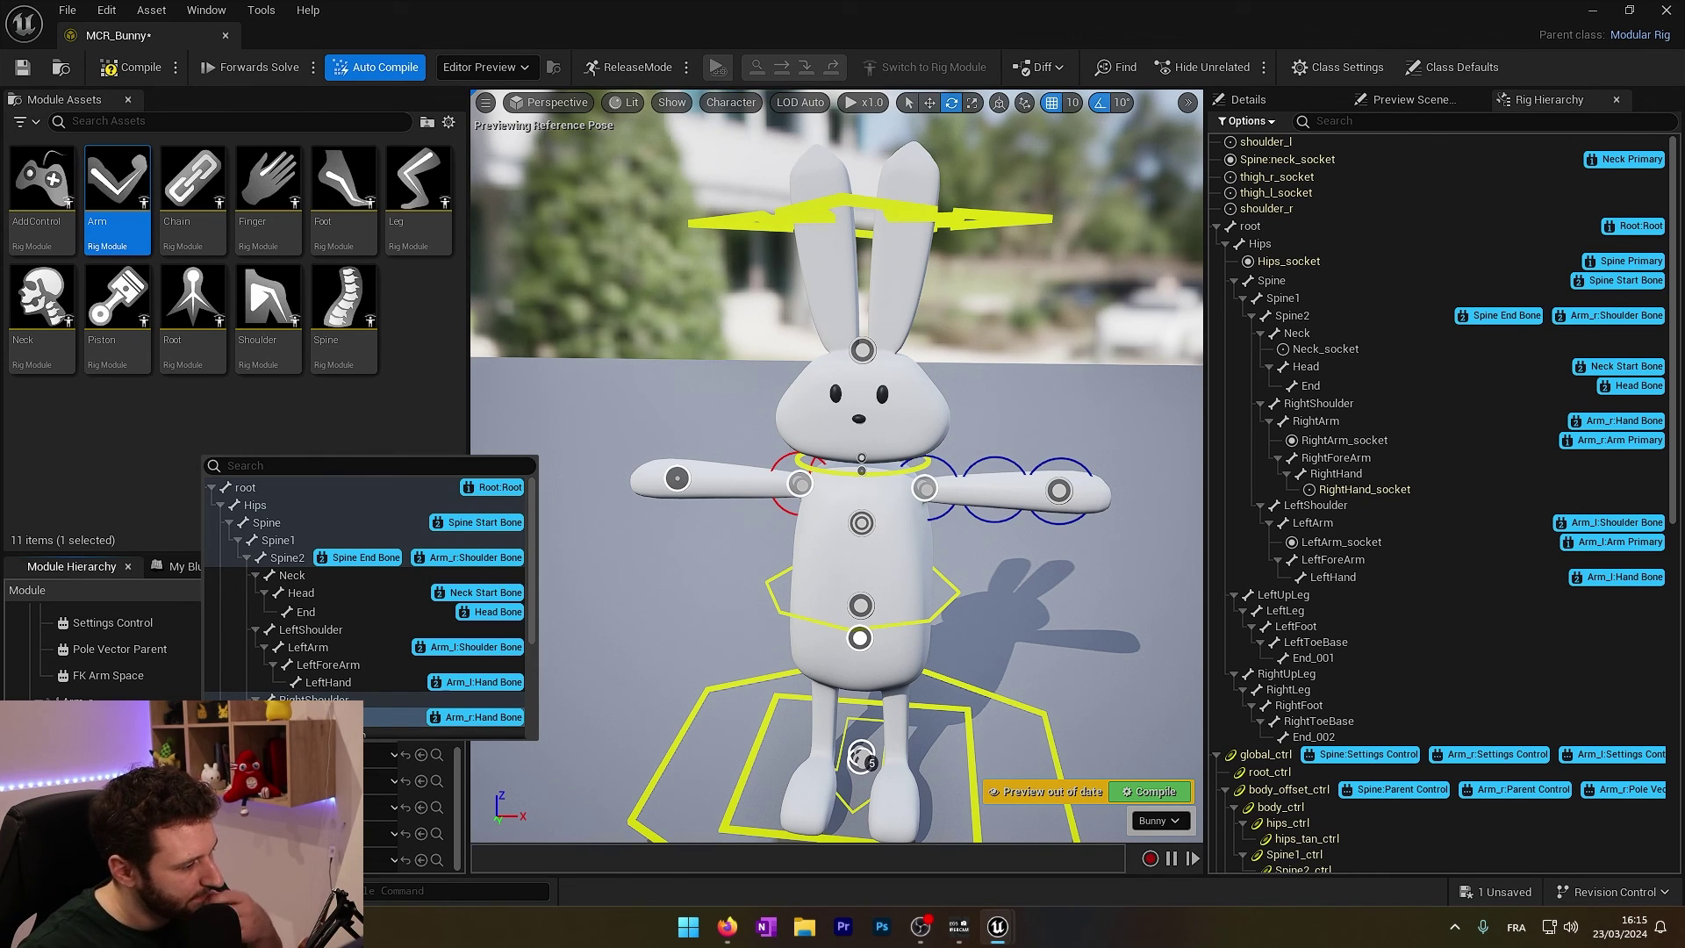
pyautogui.scroll(-3, 329, 688)
pyautogui.click(324, 671)
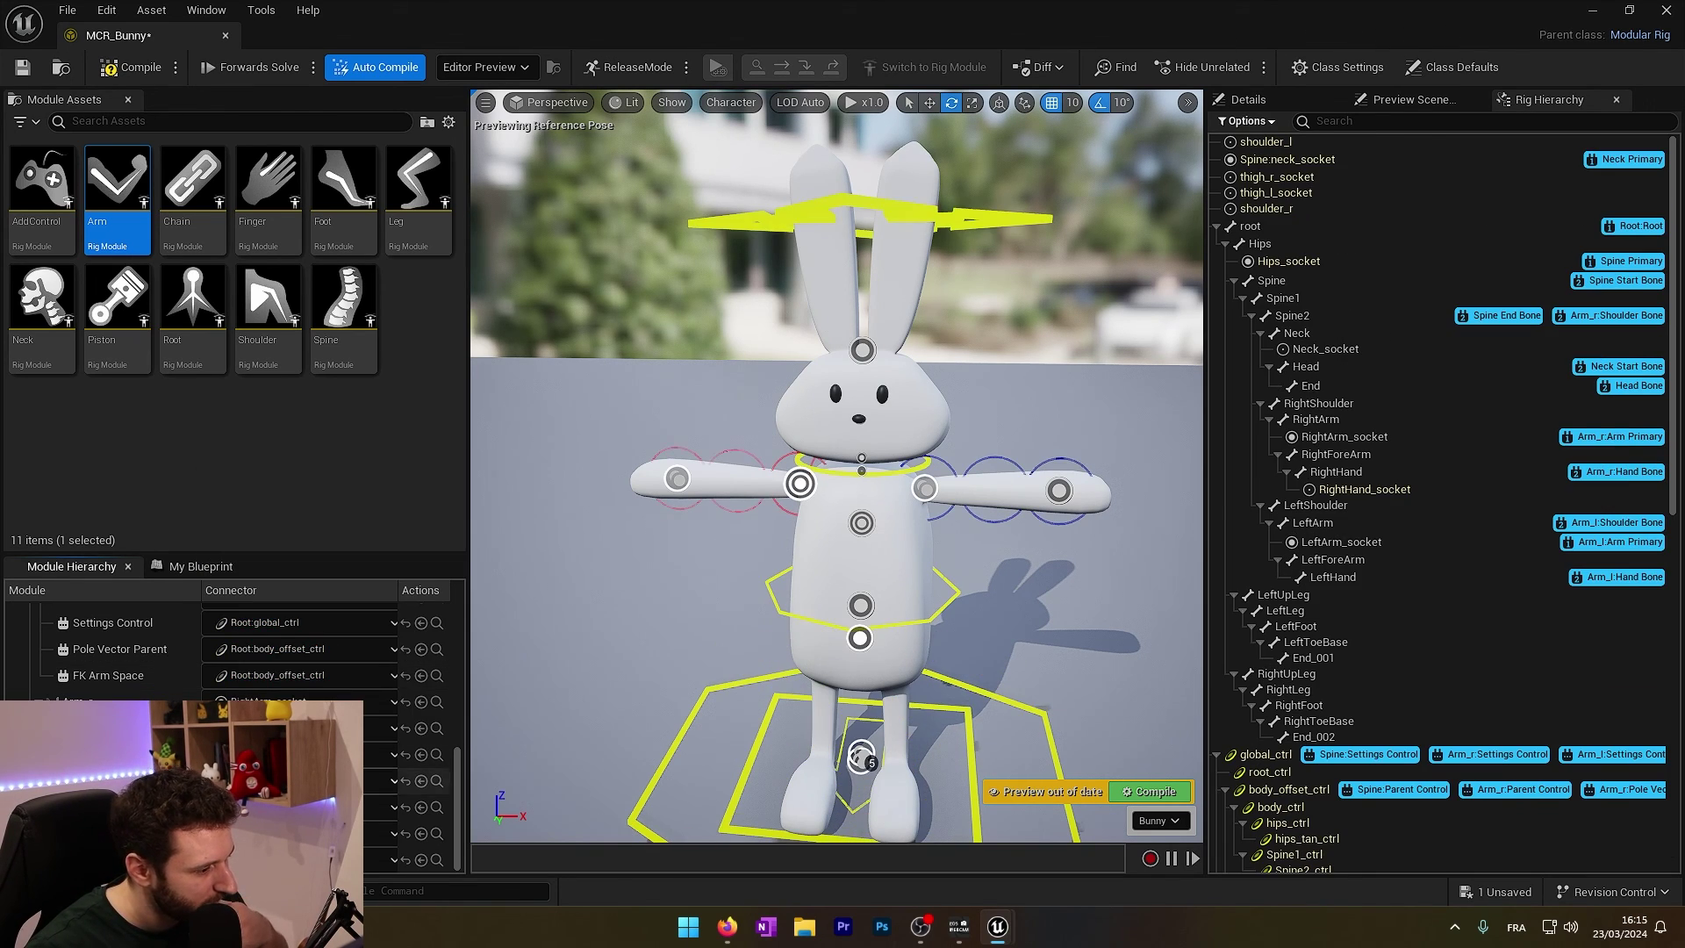
pyautogui.click(386, 780)
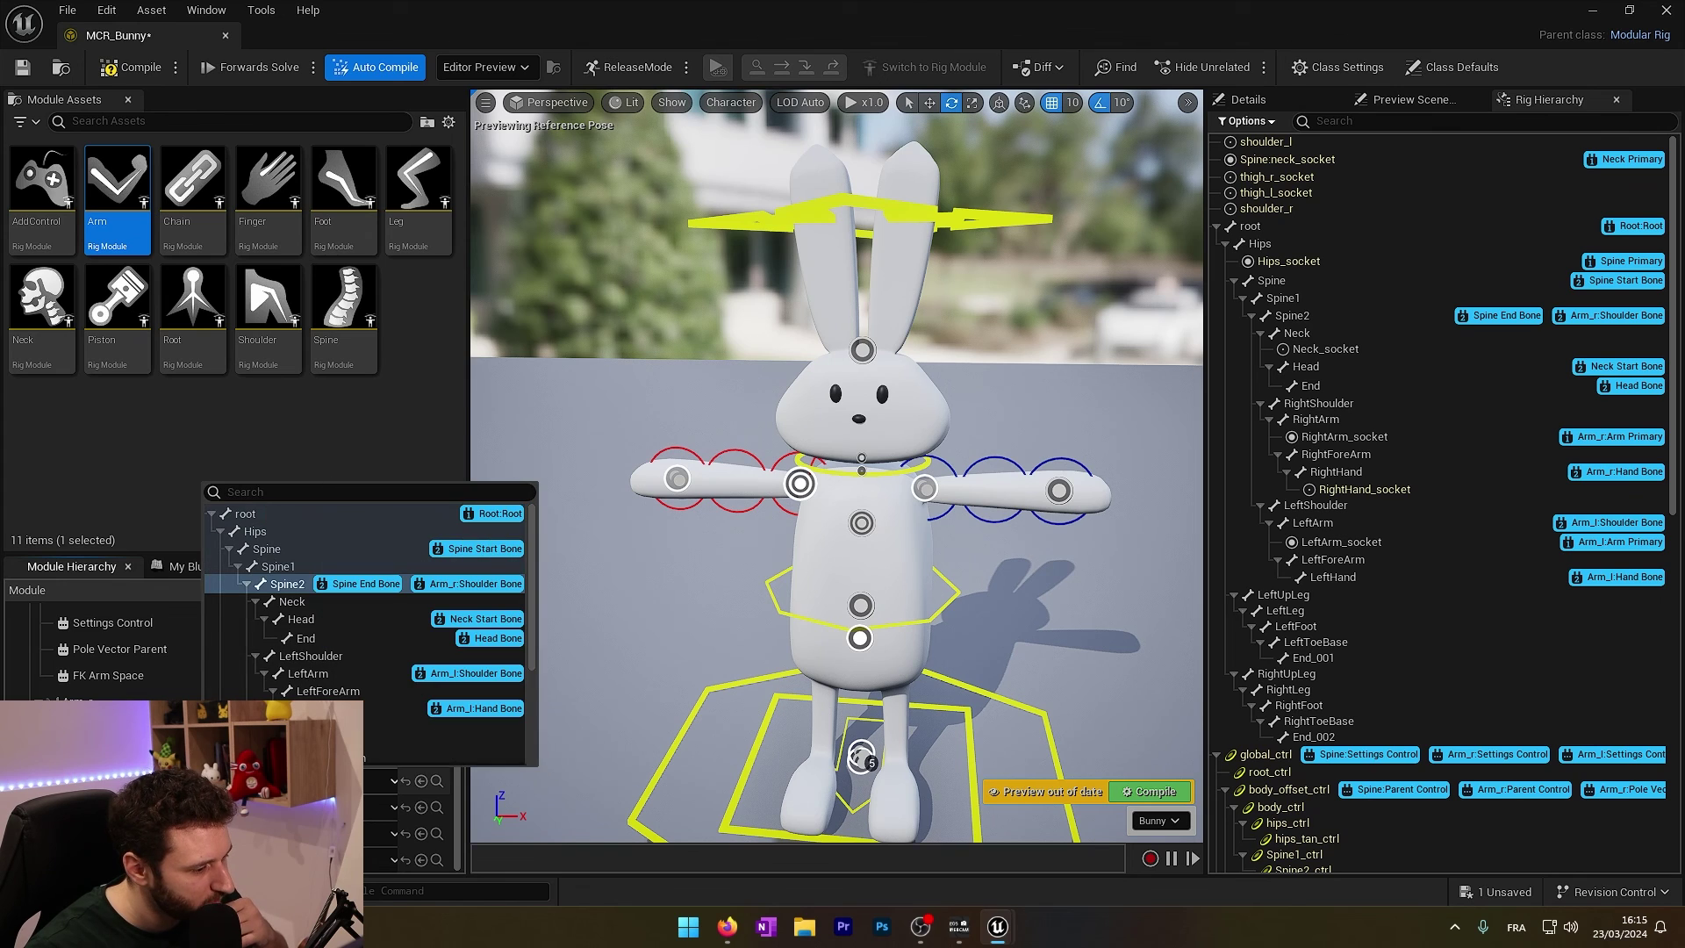
pyautogui.scroll(-3, 334, 662)
pyautogui.click(324, 658)
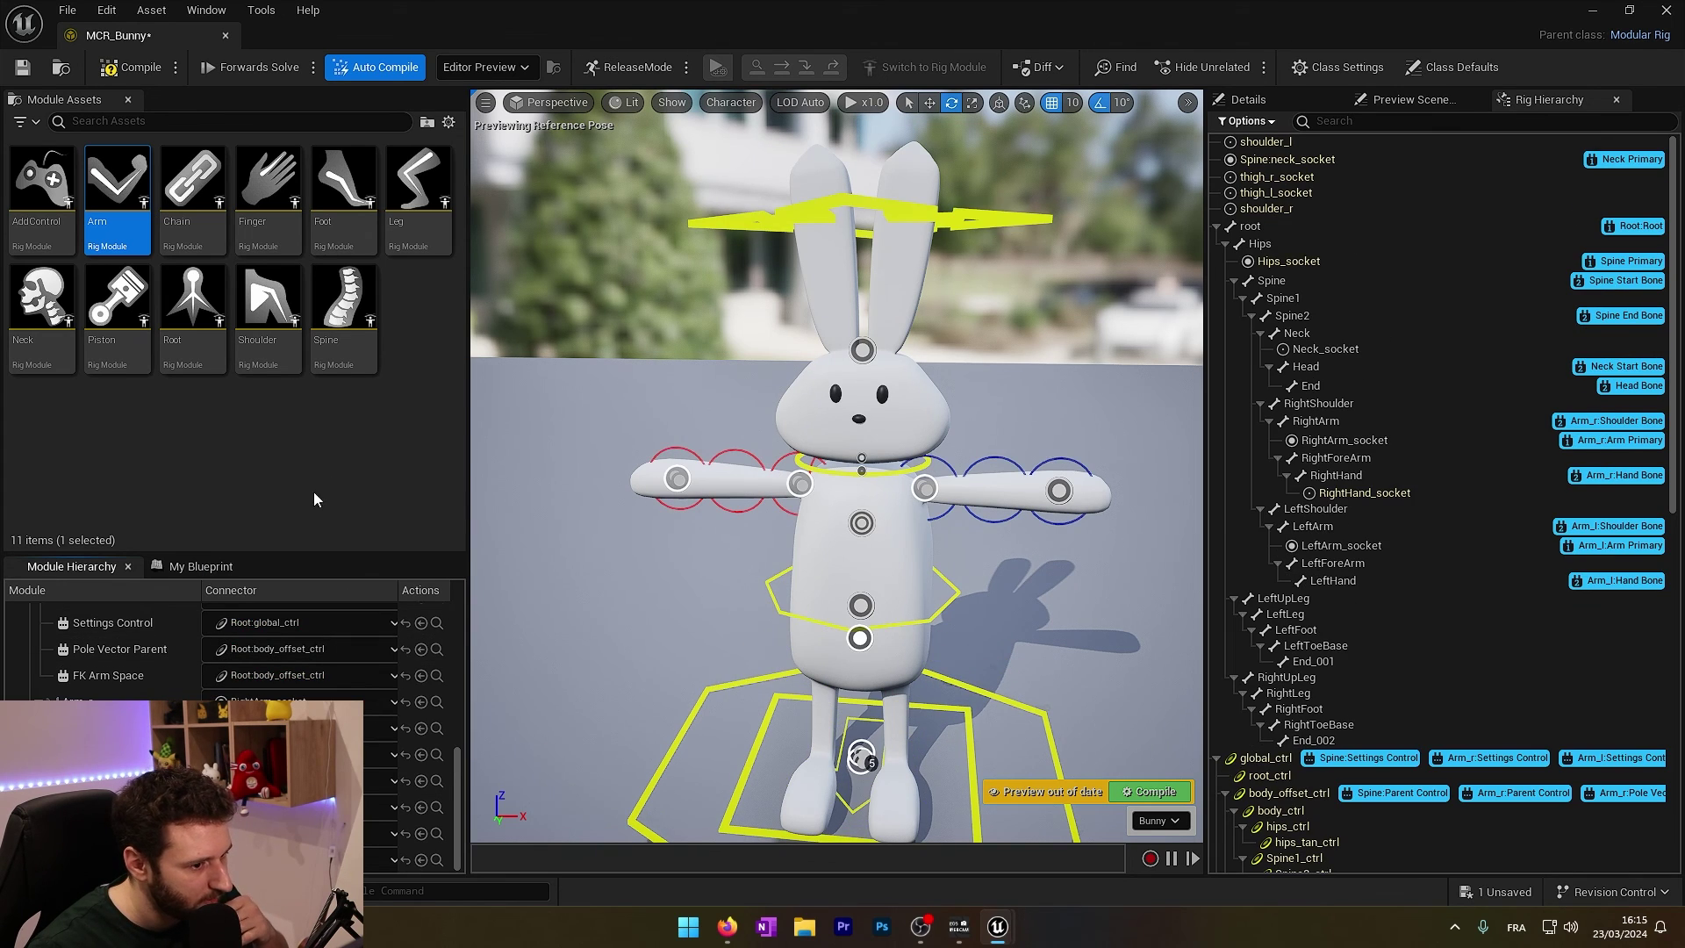
# - Create a new socket on the LeftUpLeg bone
pyautogui.moveTo(779, 469); pyautogui.dragTo(887, 500, button='right')
pyautogui.scroll(-3, 1291, 477)
pyautogui.click(1290, 473)
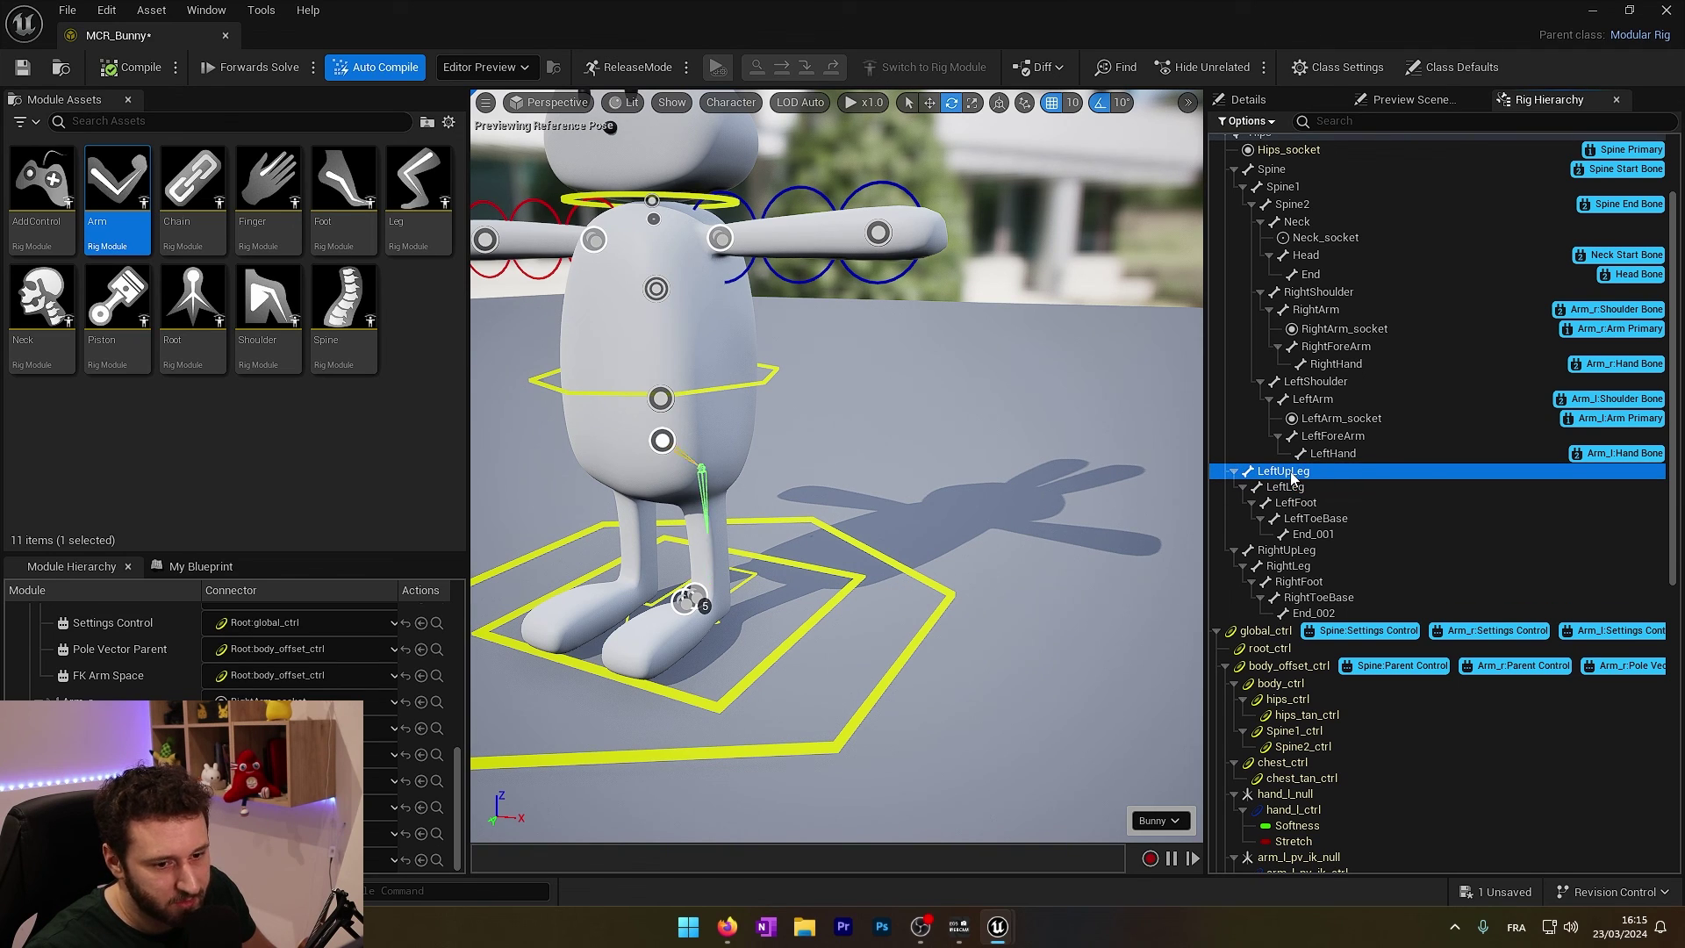
pyautogui.rightClick(1290, 477)
pyautogui.moveTo(1324, 436)
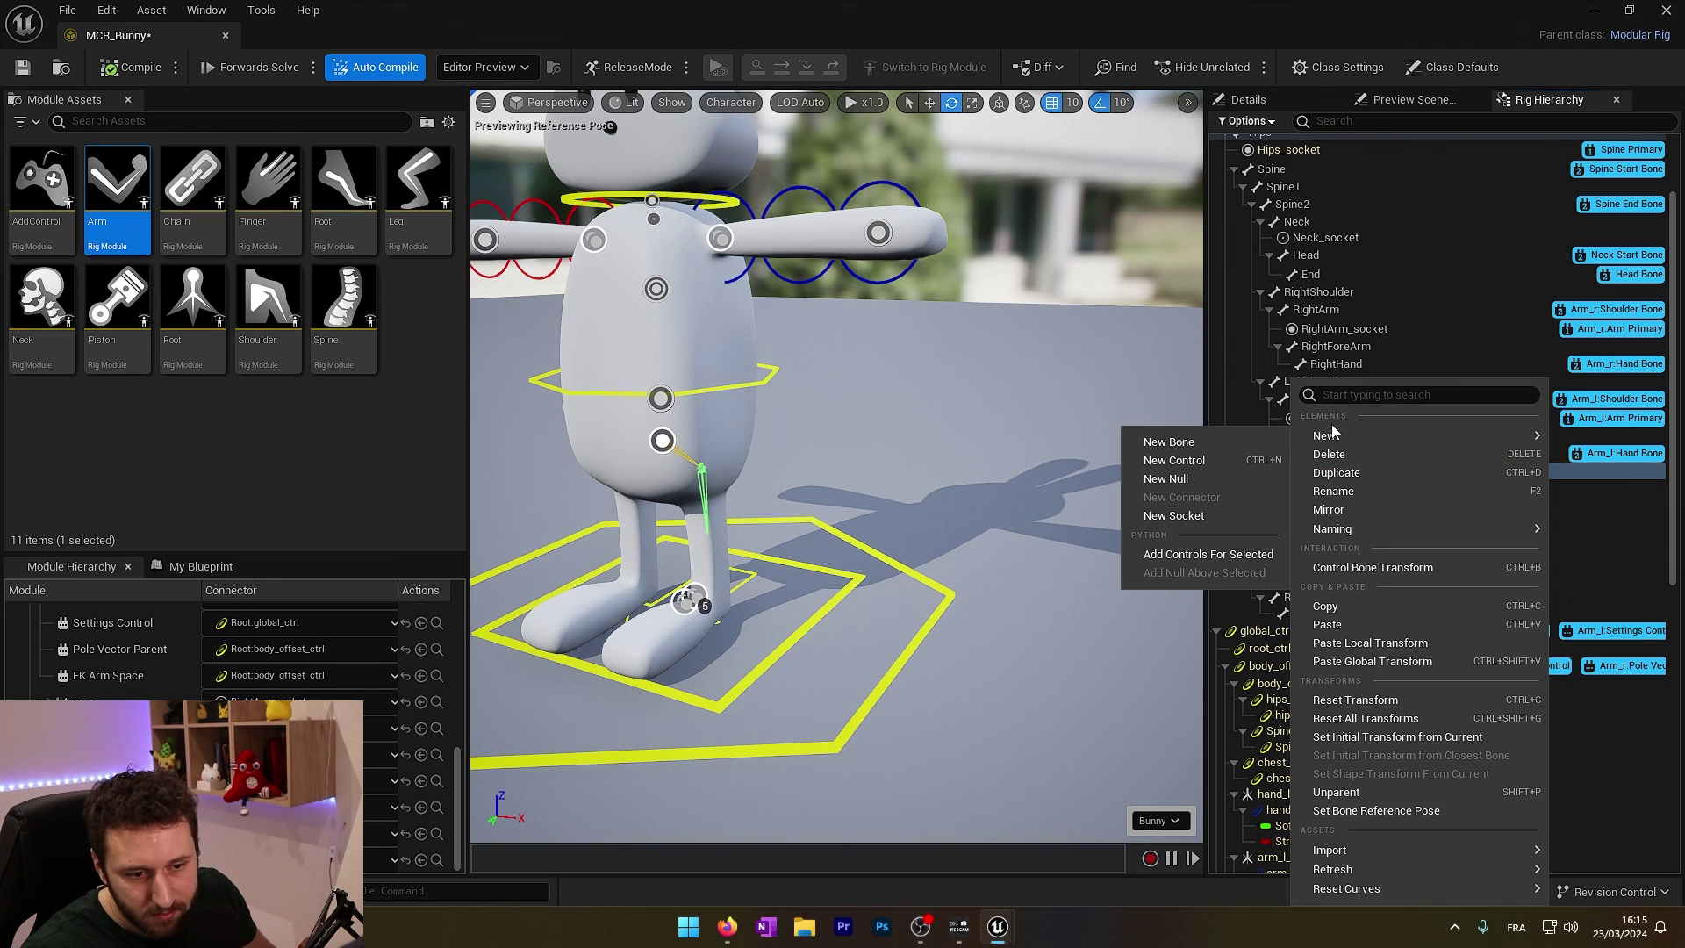
pyautogui.click(1217, 517)
# - Create a new socket on the RightUpLeg bone
pyautogui.scroll(-1, 1296, 597)
pyautogui.click(1296, 590)
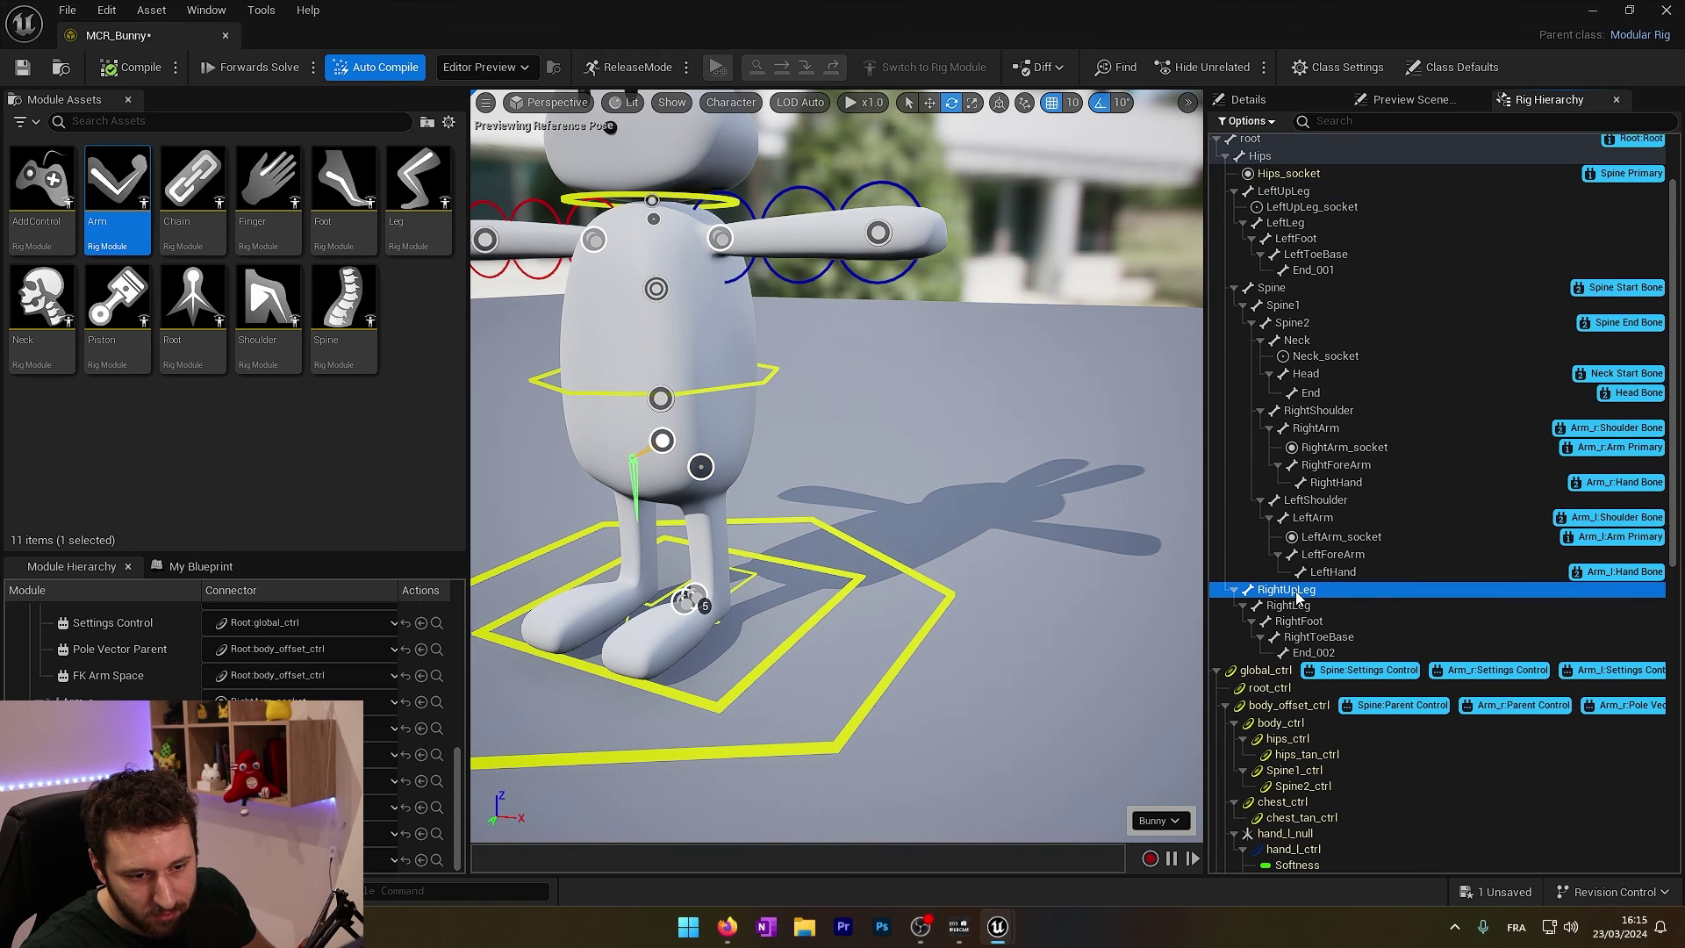
pyautogui.rightClick(1296, 594)
pyautogui.moveTo(1324, 120)
pyautogui.click(1172, 161)
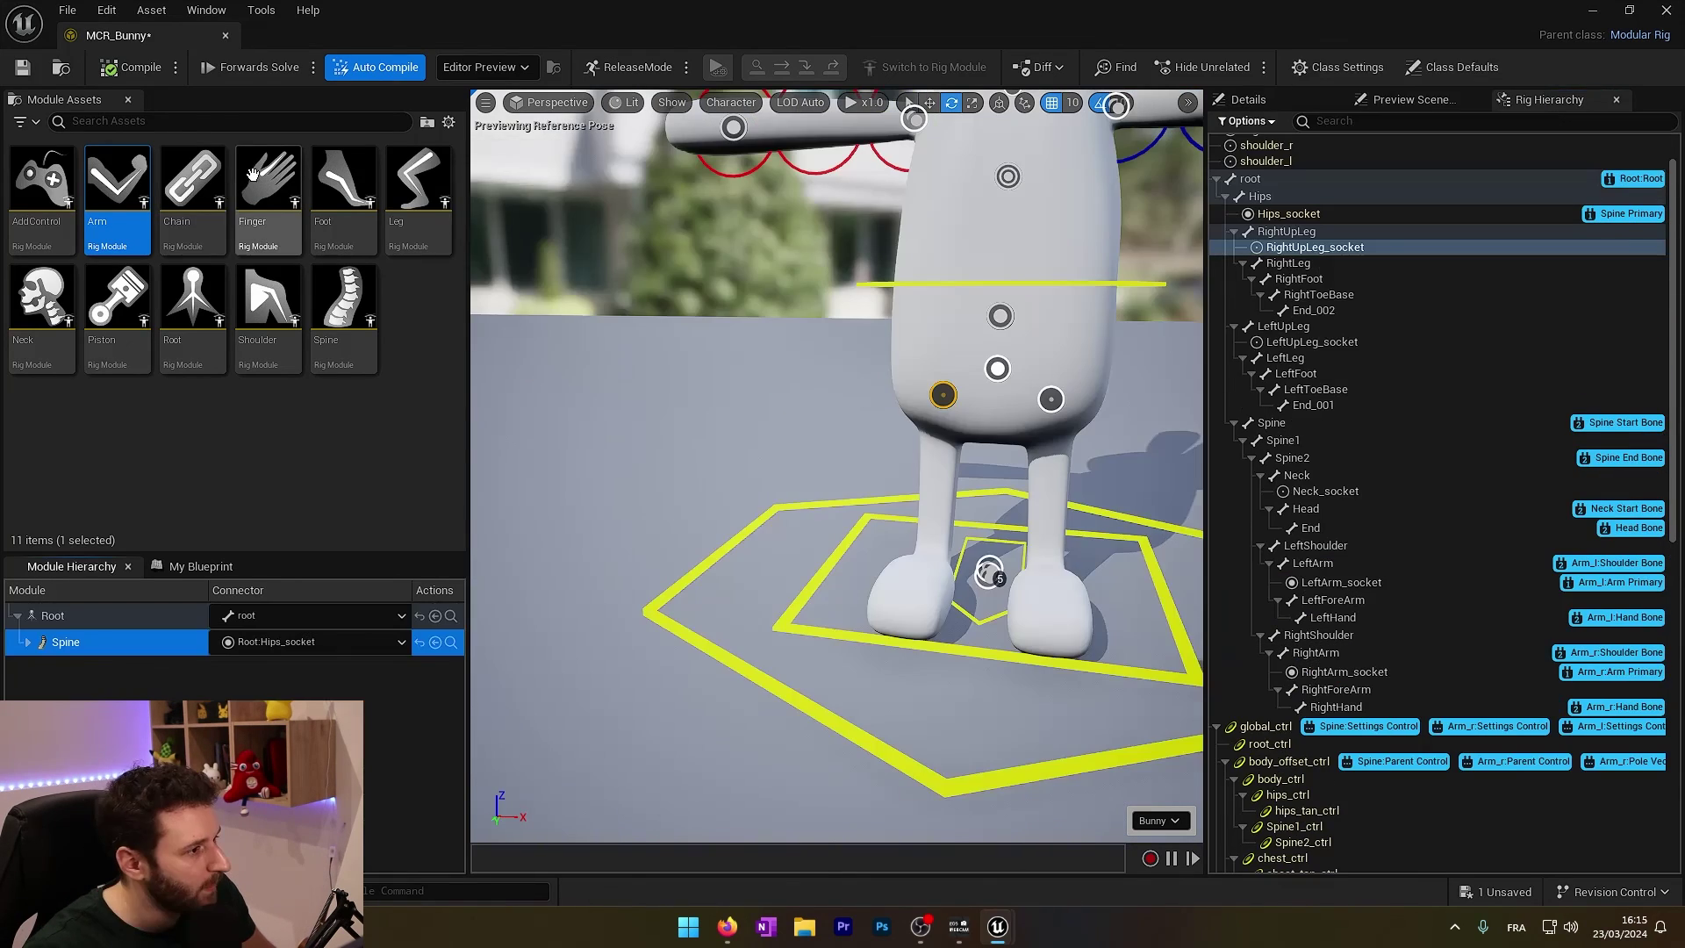
# - Add a Leg module under the Spine module and connect its Leg Primary to RightUpLeg_socket
pyautogui.moveTo(402, 171); pyautogui.dragTo(55, 641)
pyautogui.click(307, 713)
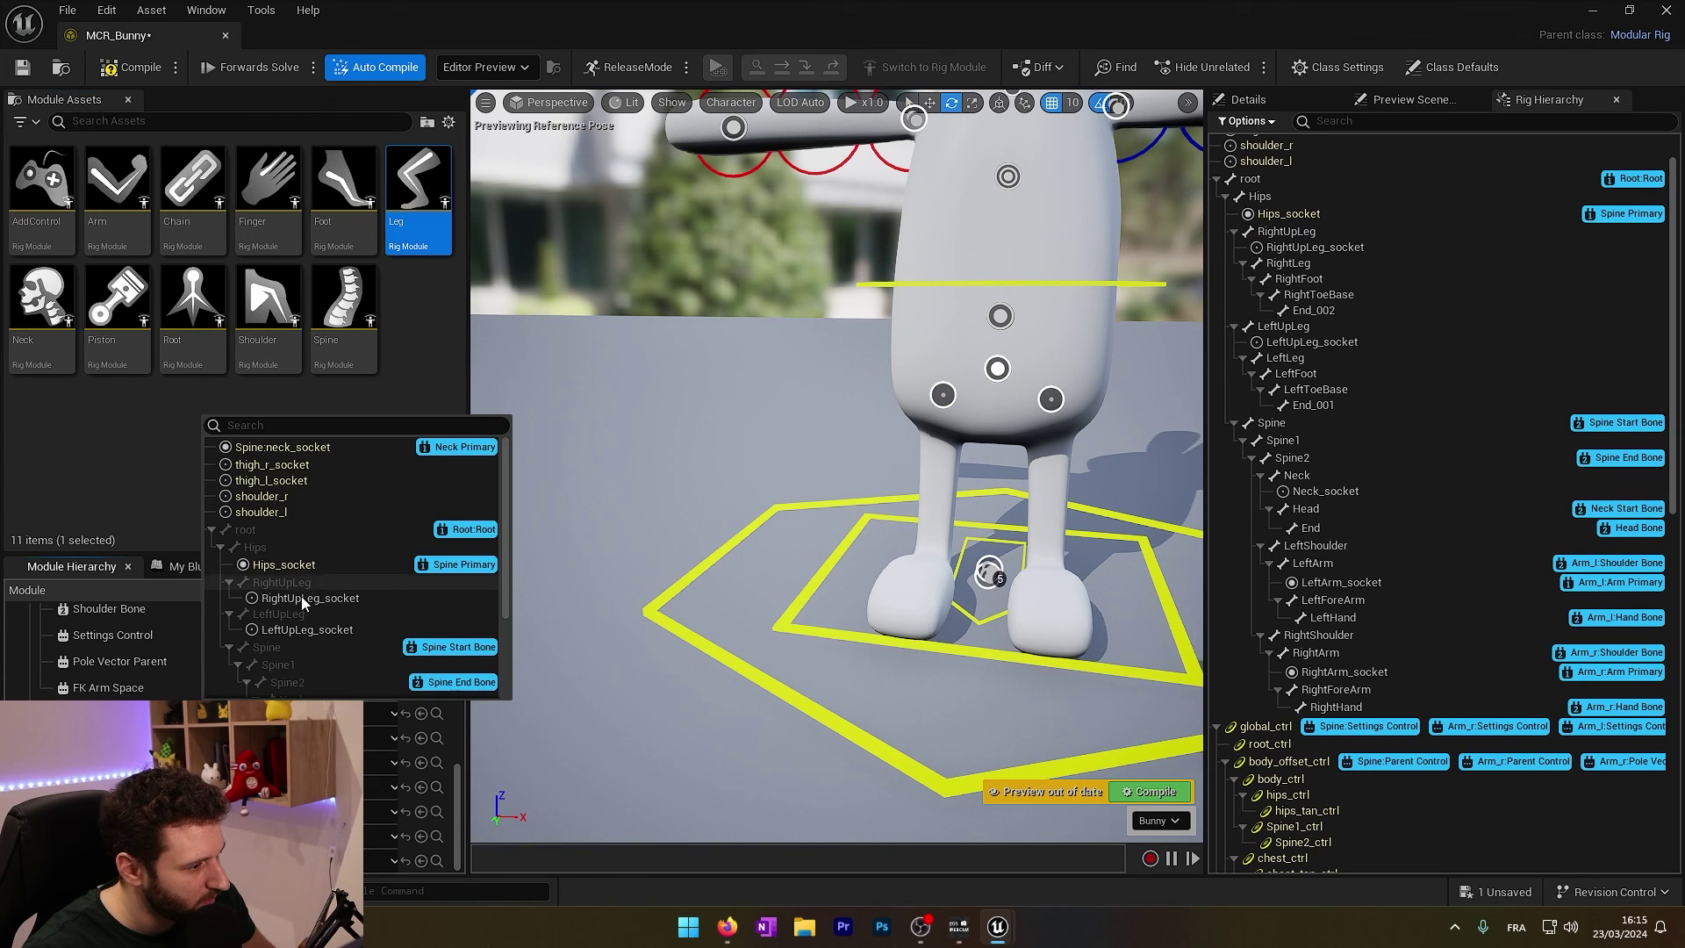
pyautogui.scroll(-4, 301, 612)
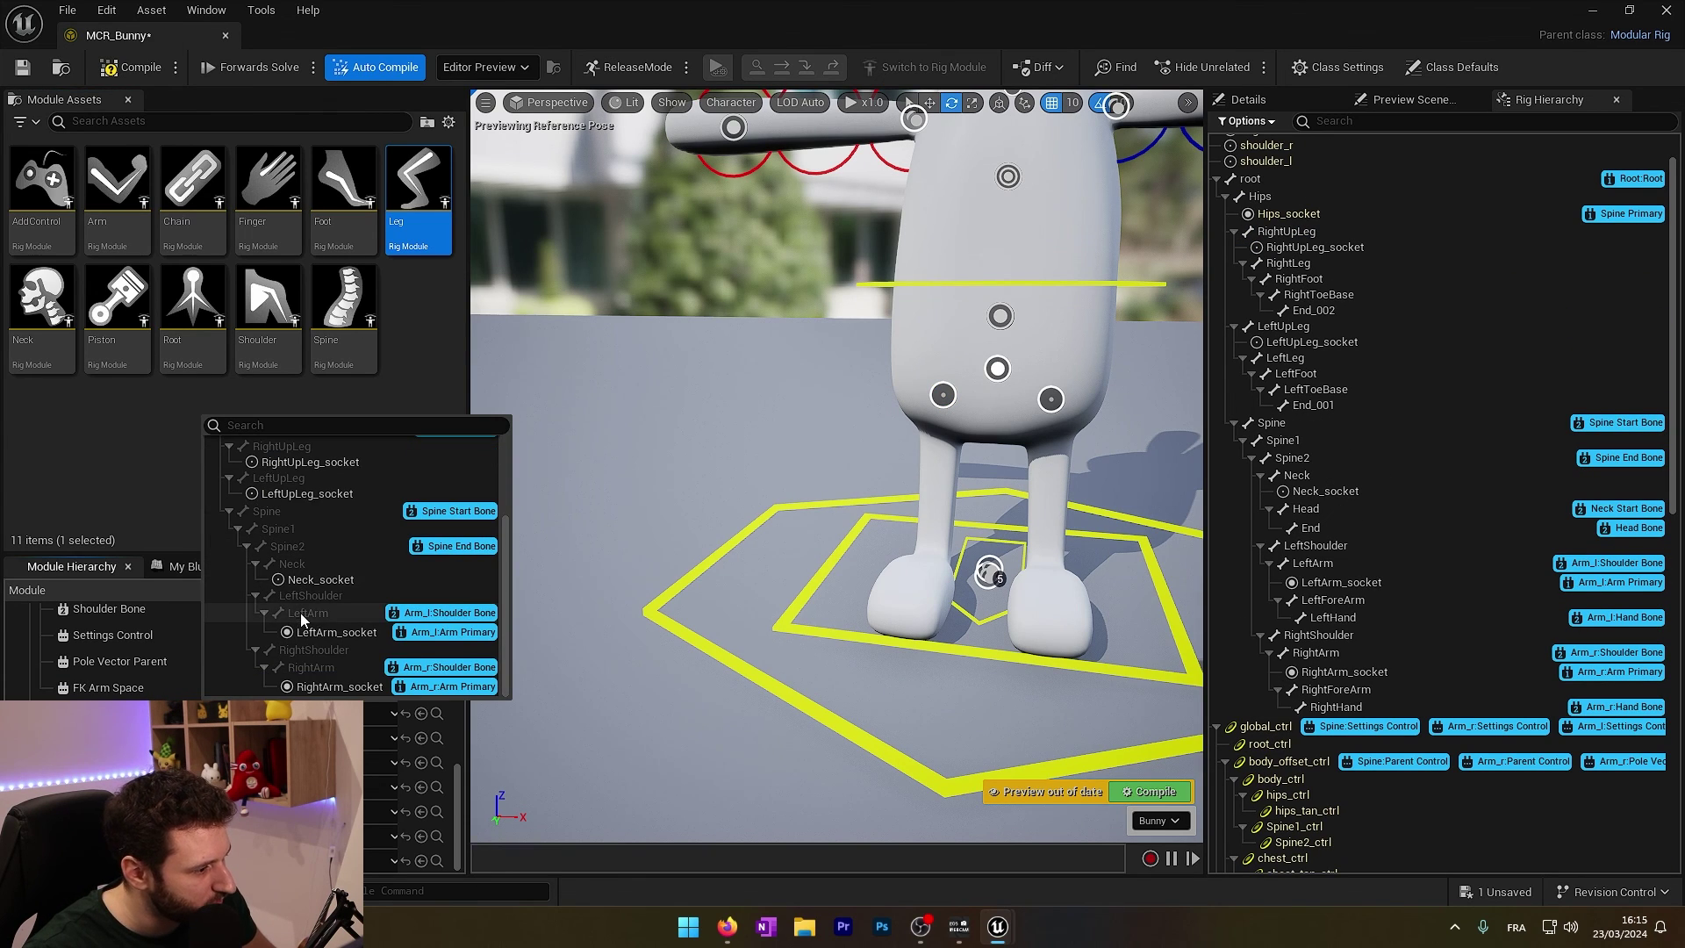
pyautogui.scroll(2, 303, 597)
pyautogui.scroll(1, 303, 597)
pyautogui.click(313, 547)
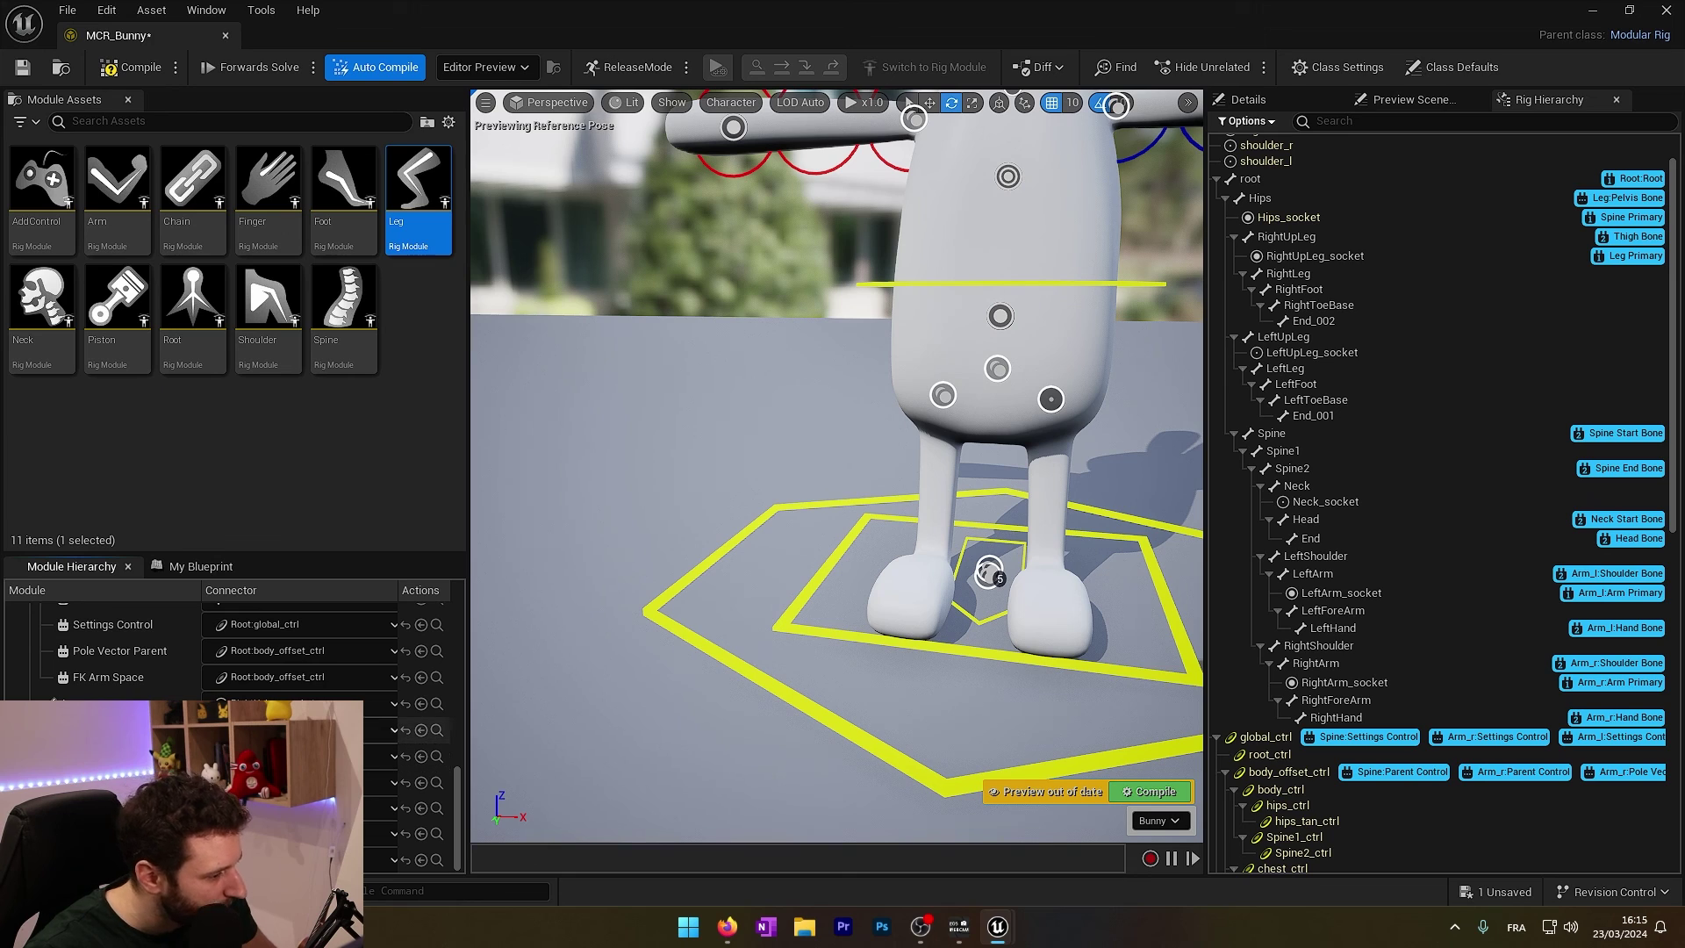
# - Check the new Leg module's Thigh Bone and Pelvis Bone connections, and set its Foot Bone to RightFoot
pyautogui.click(303, 730)
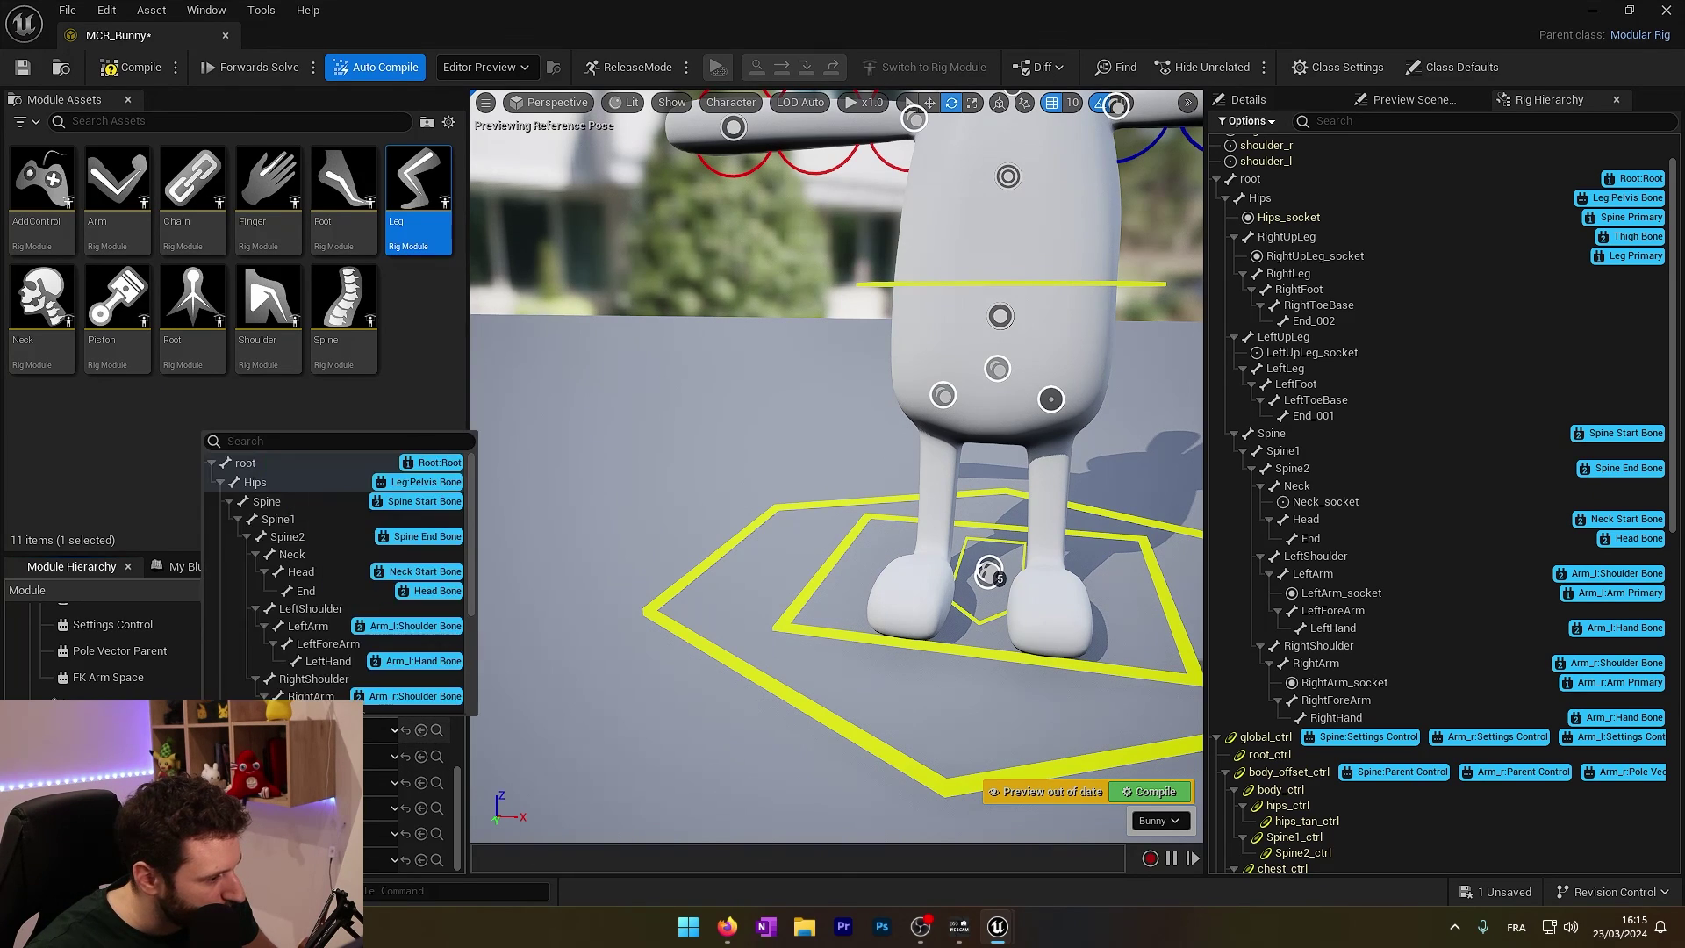
pyautogui.scroll(-3, 315, 587)
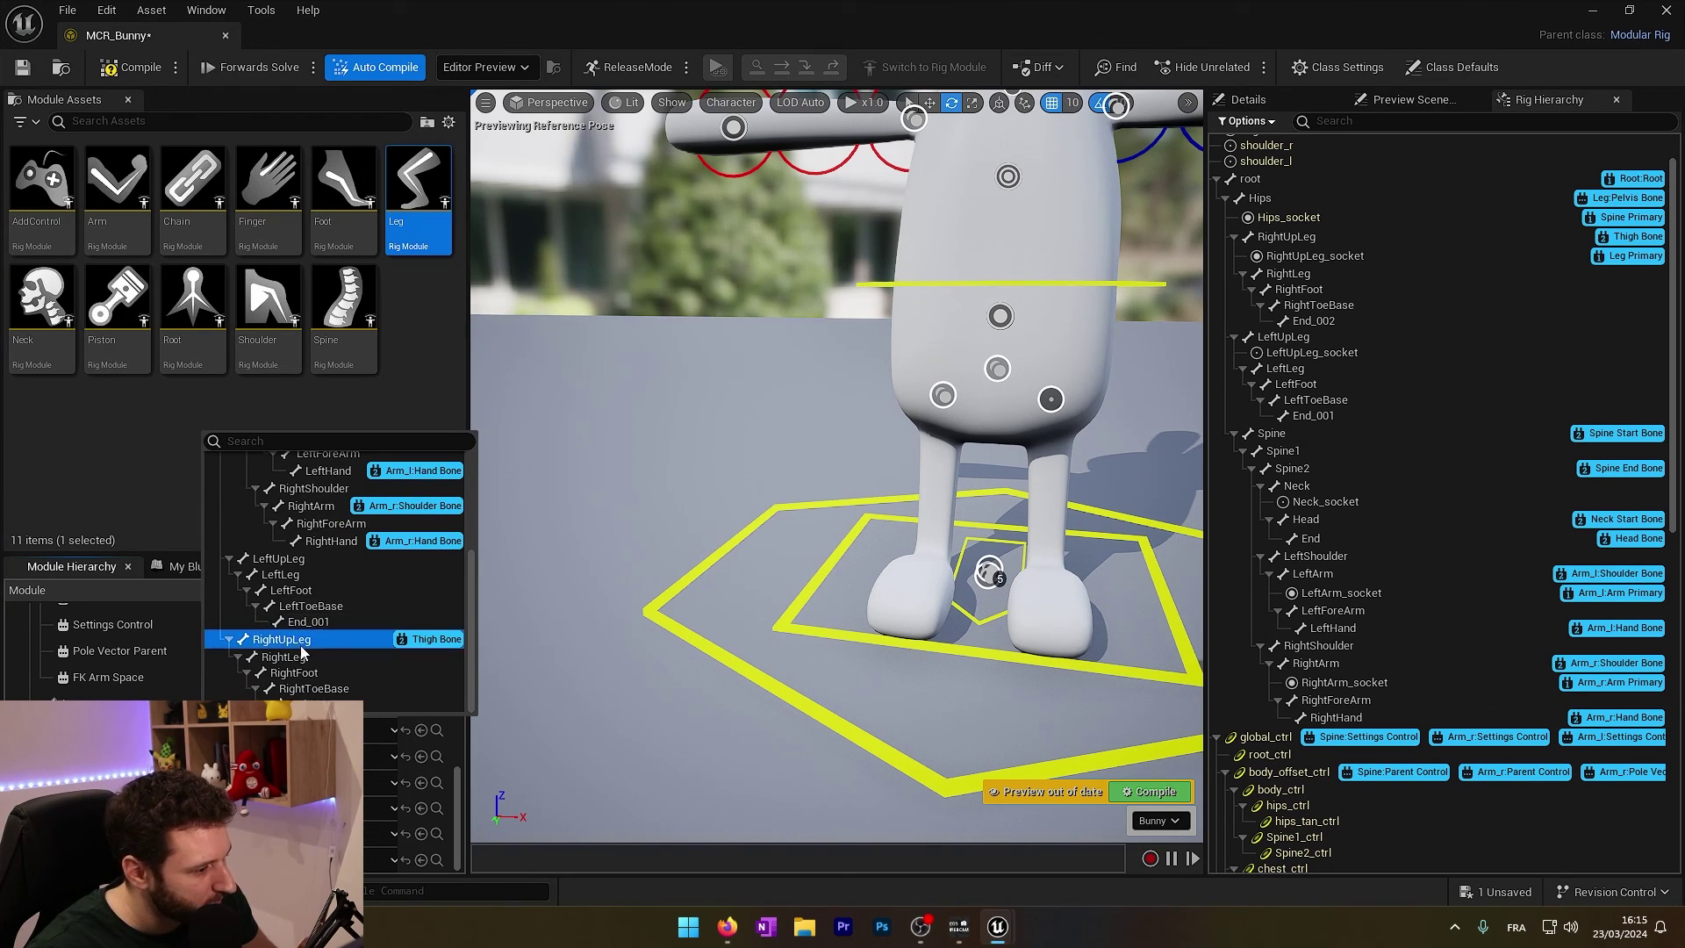
pyautogui.click(303, 757)
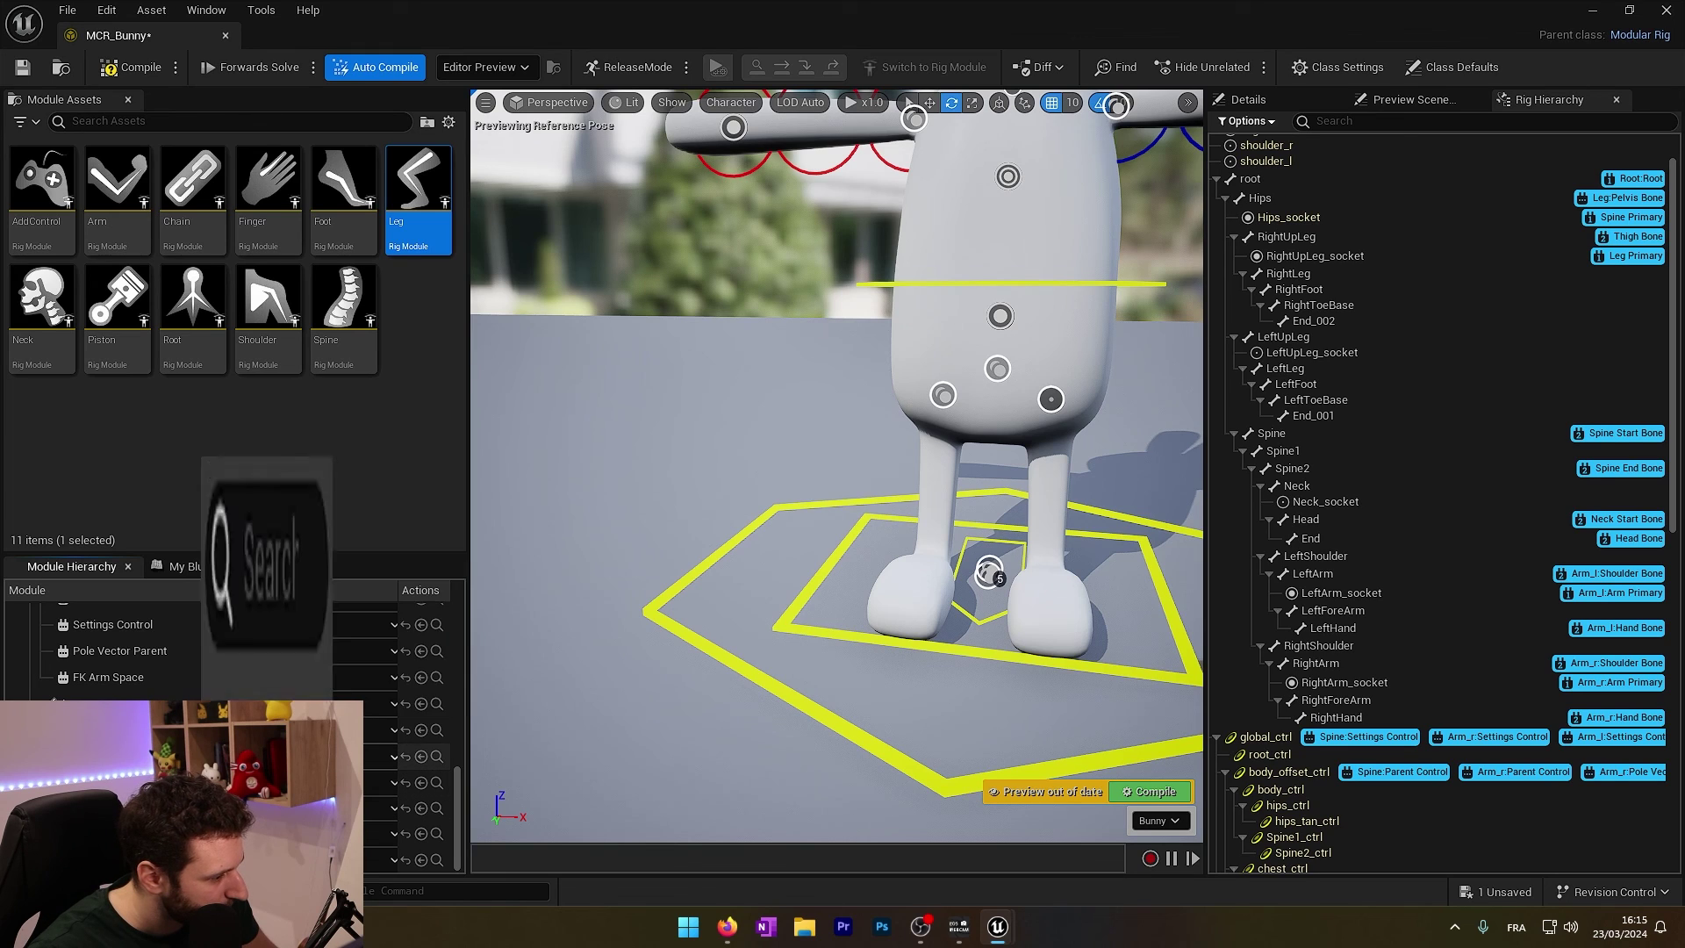
pyautogui.click(303, 756)
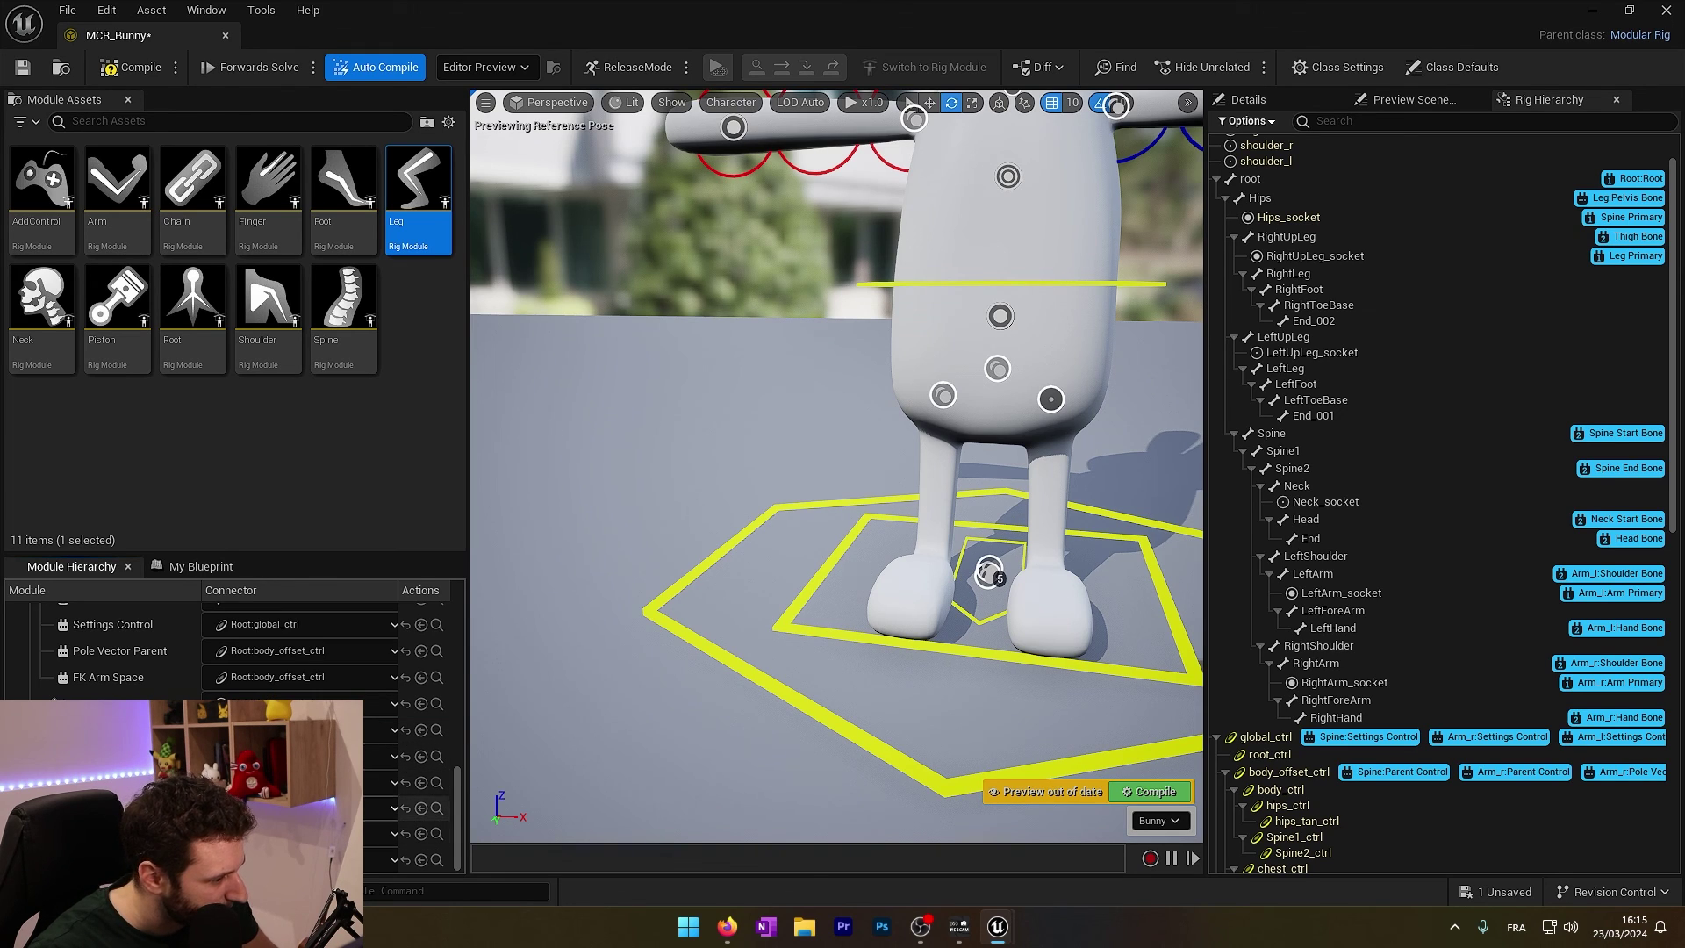
pyautogui.click(303, 808)
pyautogui.scroll(-5, 303, 751)
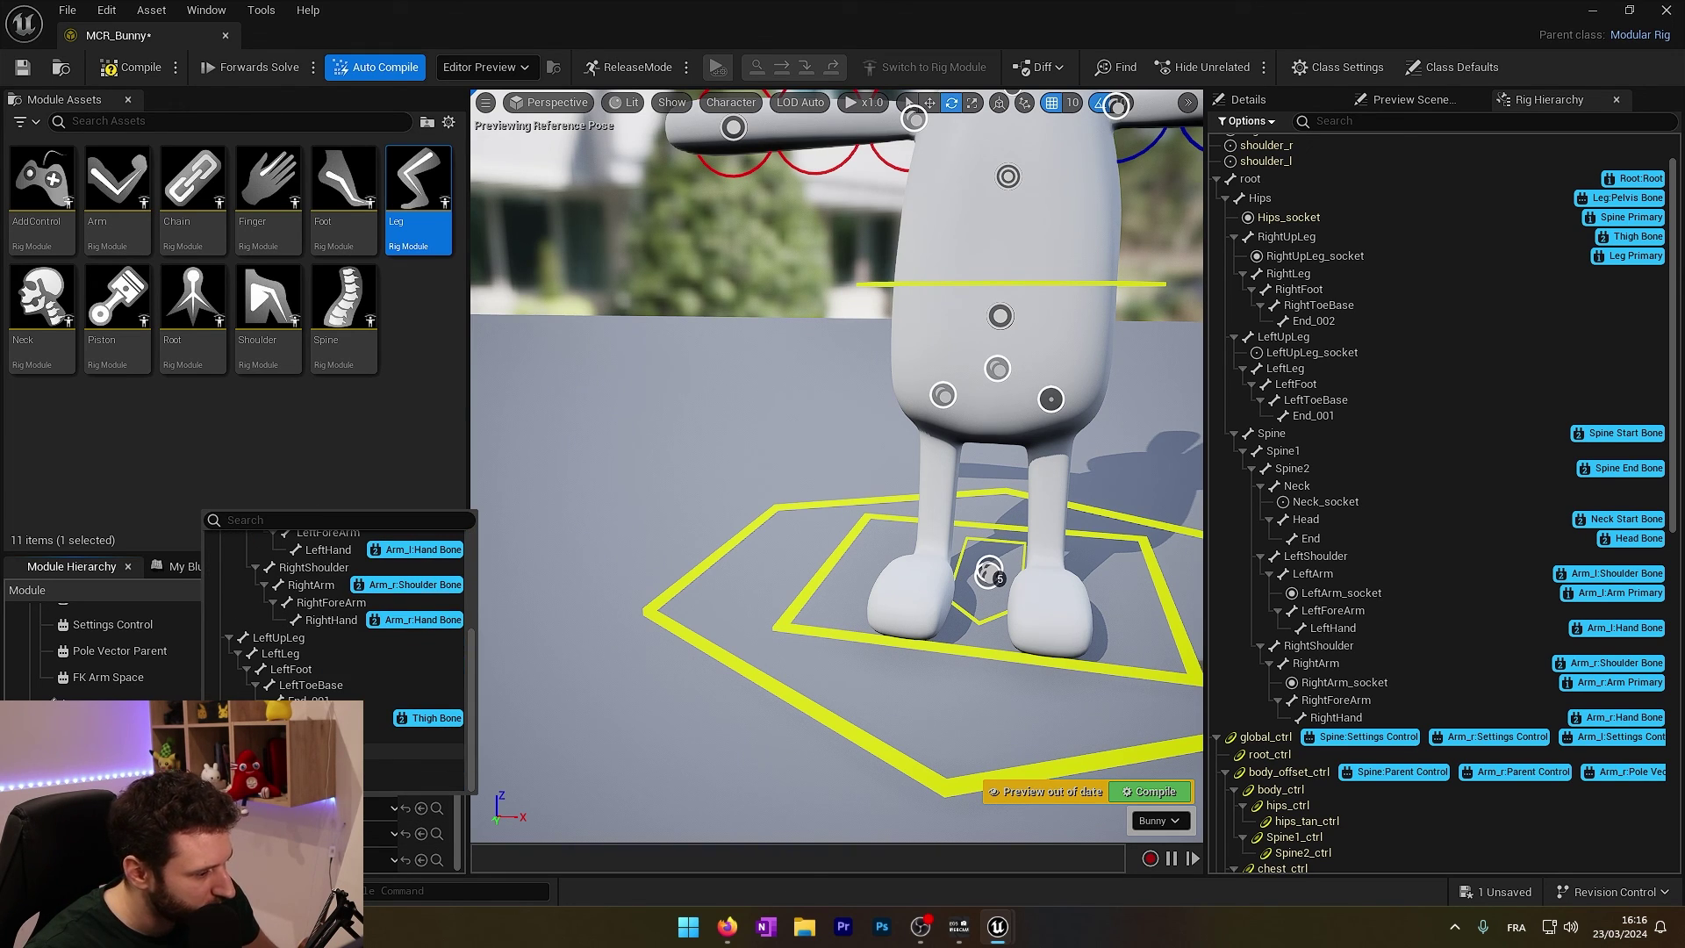
pyautogui.click(324, 751)
# - Disable FK IK Default in the right Leg module's settings
pyautogui.moveTo(790, 492); pyautogui.dragTo(741, 491, button='right')
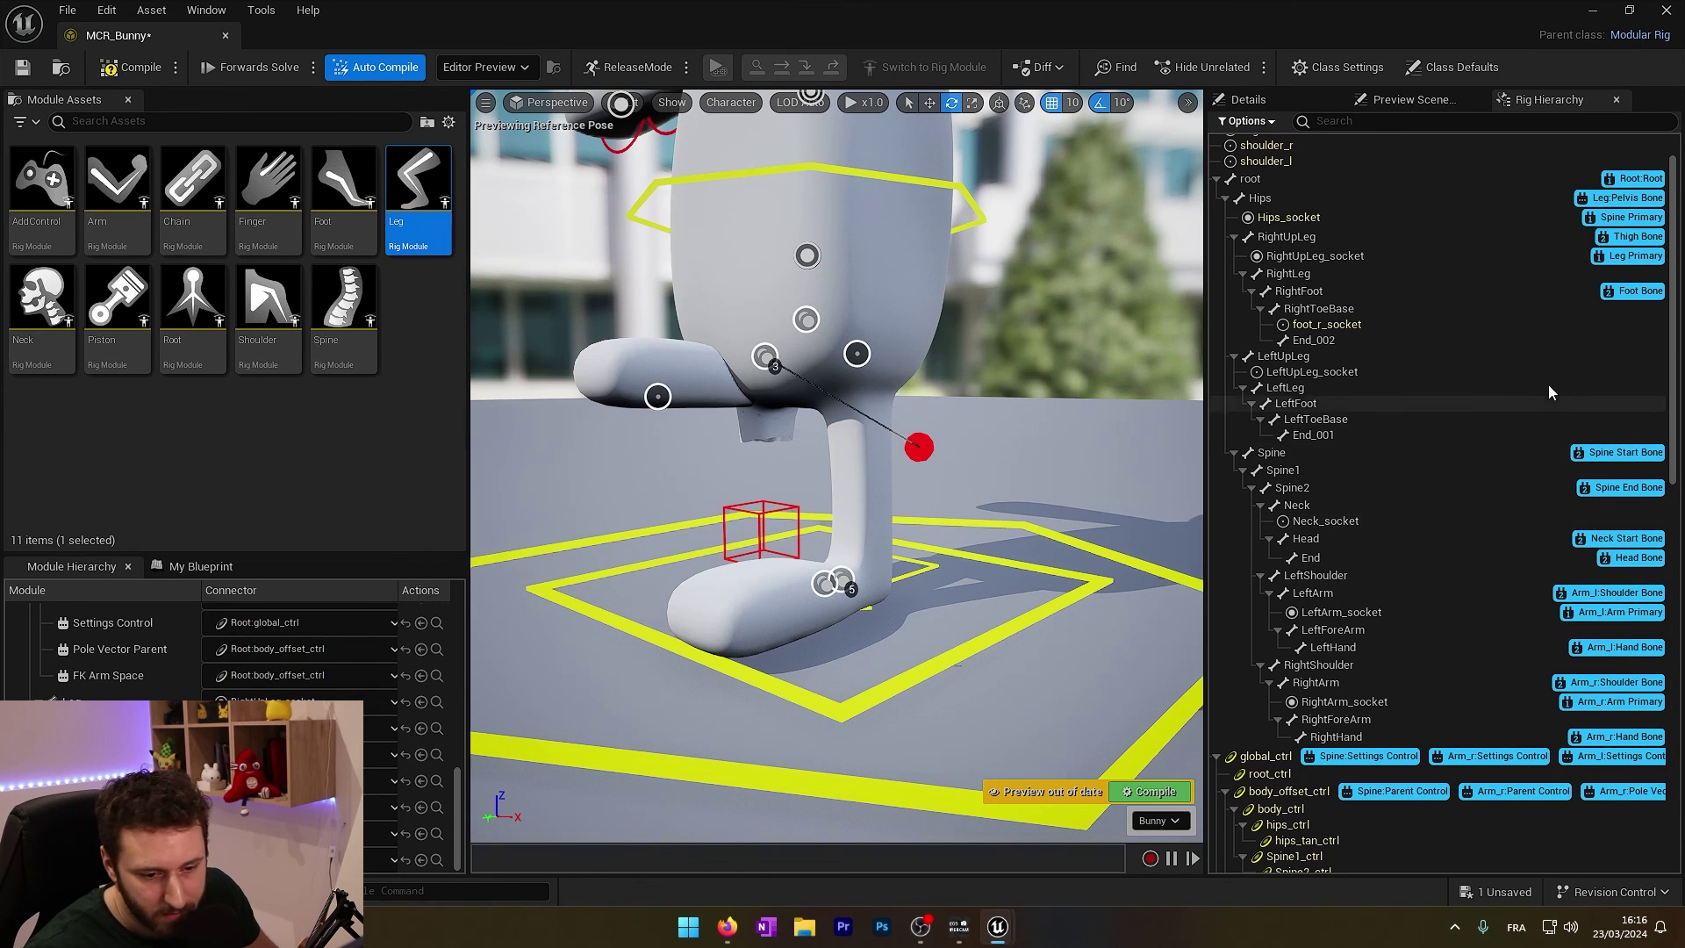
pyautogui.click(1248, 99)
pyautogui.scroll(2, 220, 649)
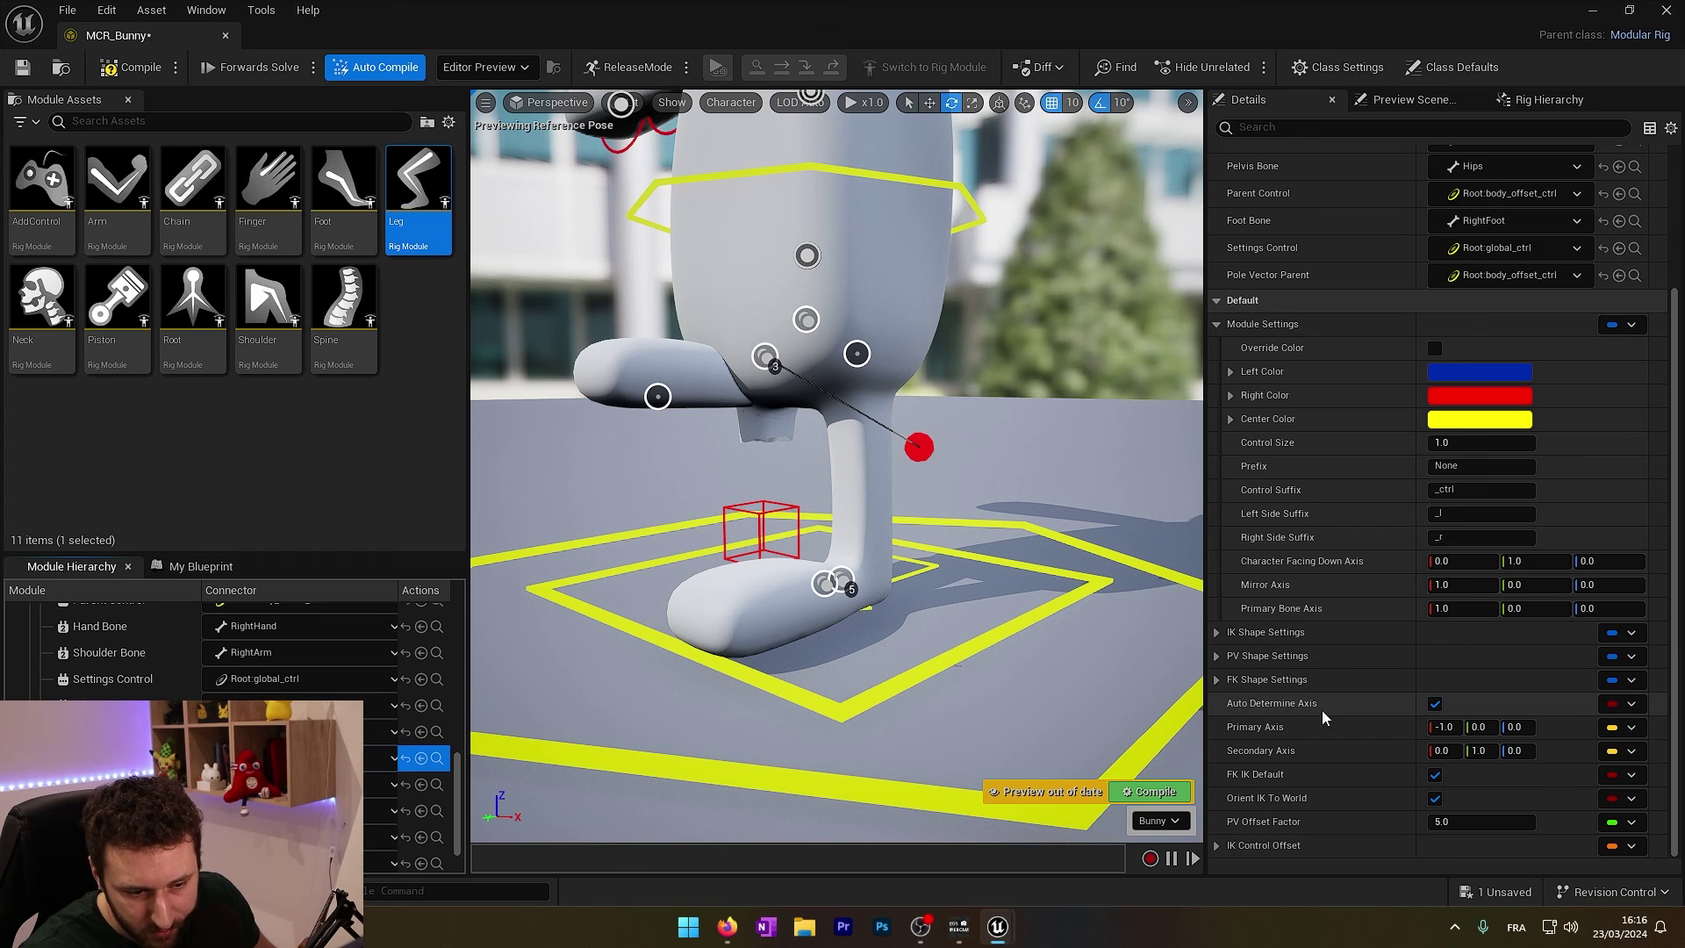
pyautogui.click(1434, 776)
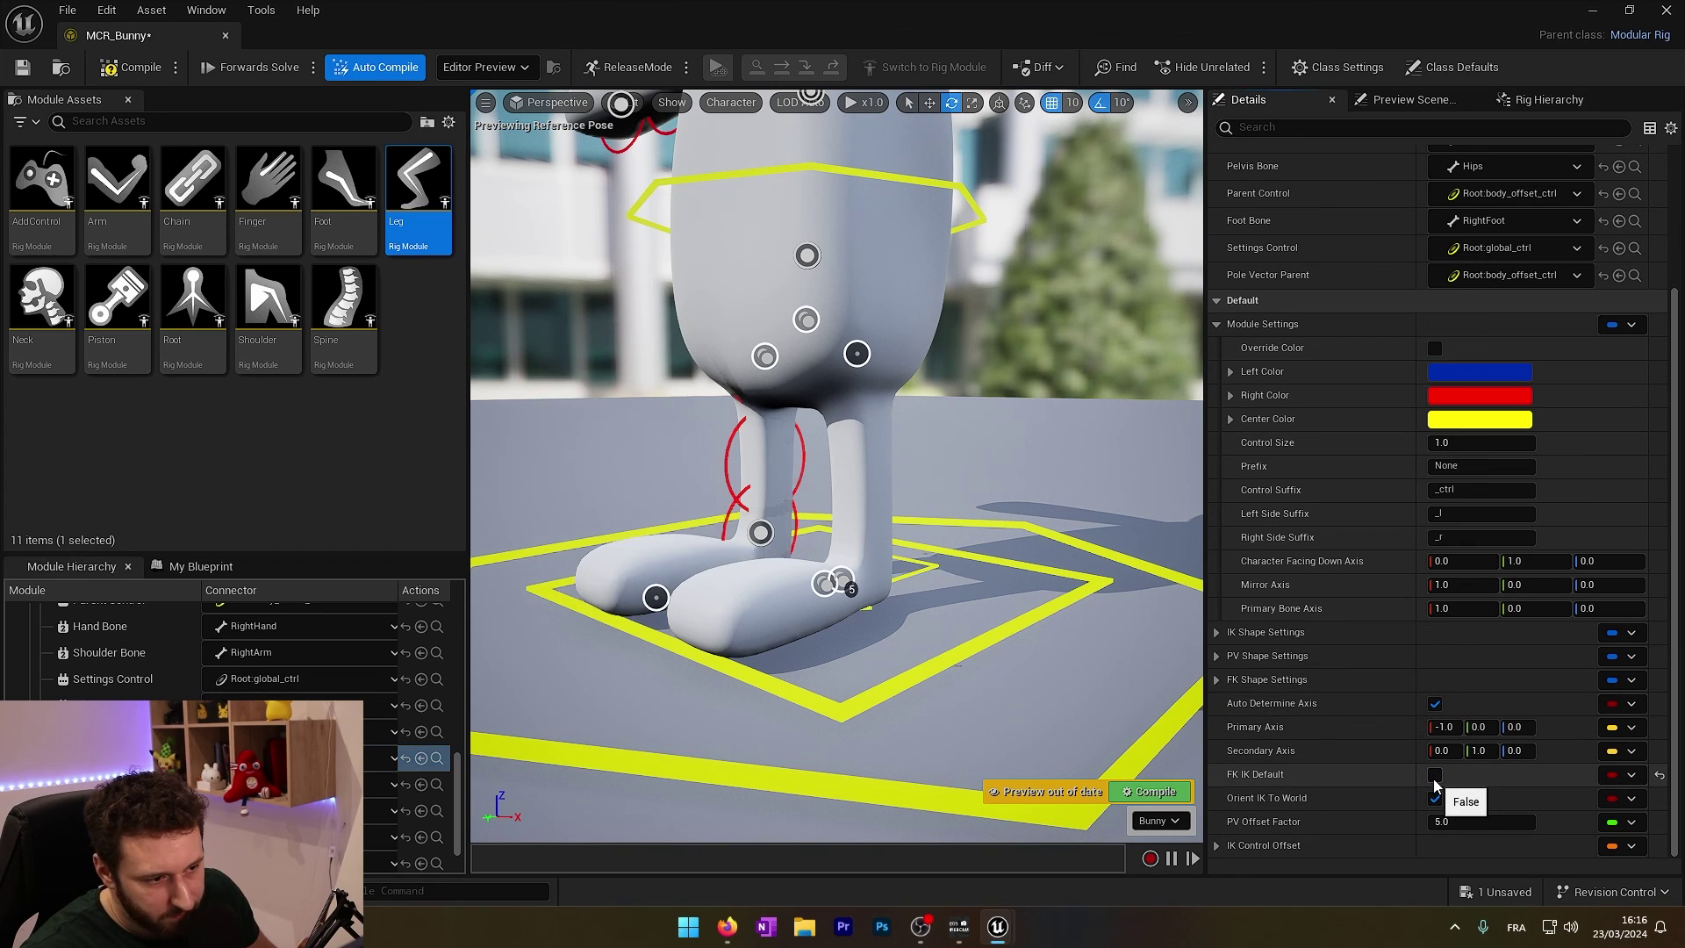
# - Try the right Leg module with FK IK Default enabled, Primary Axis X 0 and Secondary Axis Y -1, and revert these settings
pyautogui.click(1435, 775)
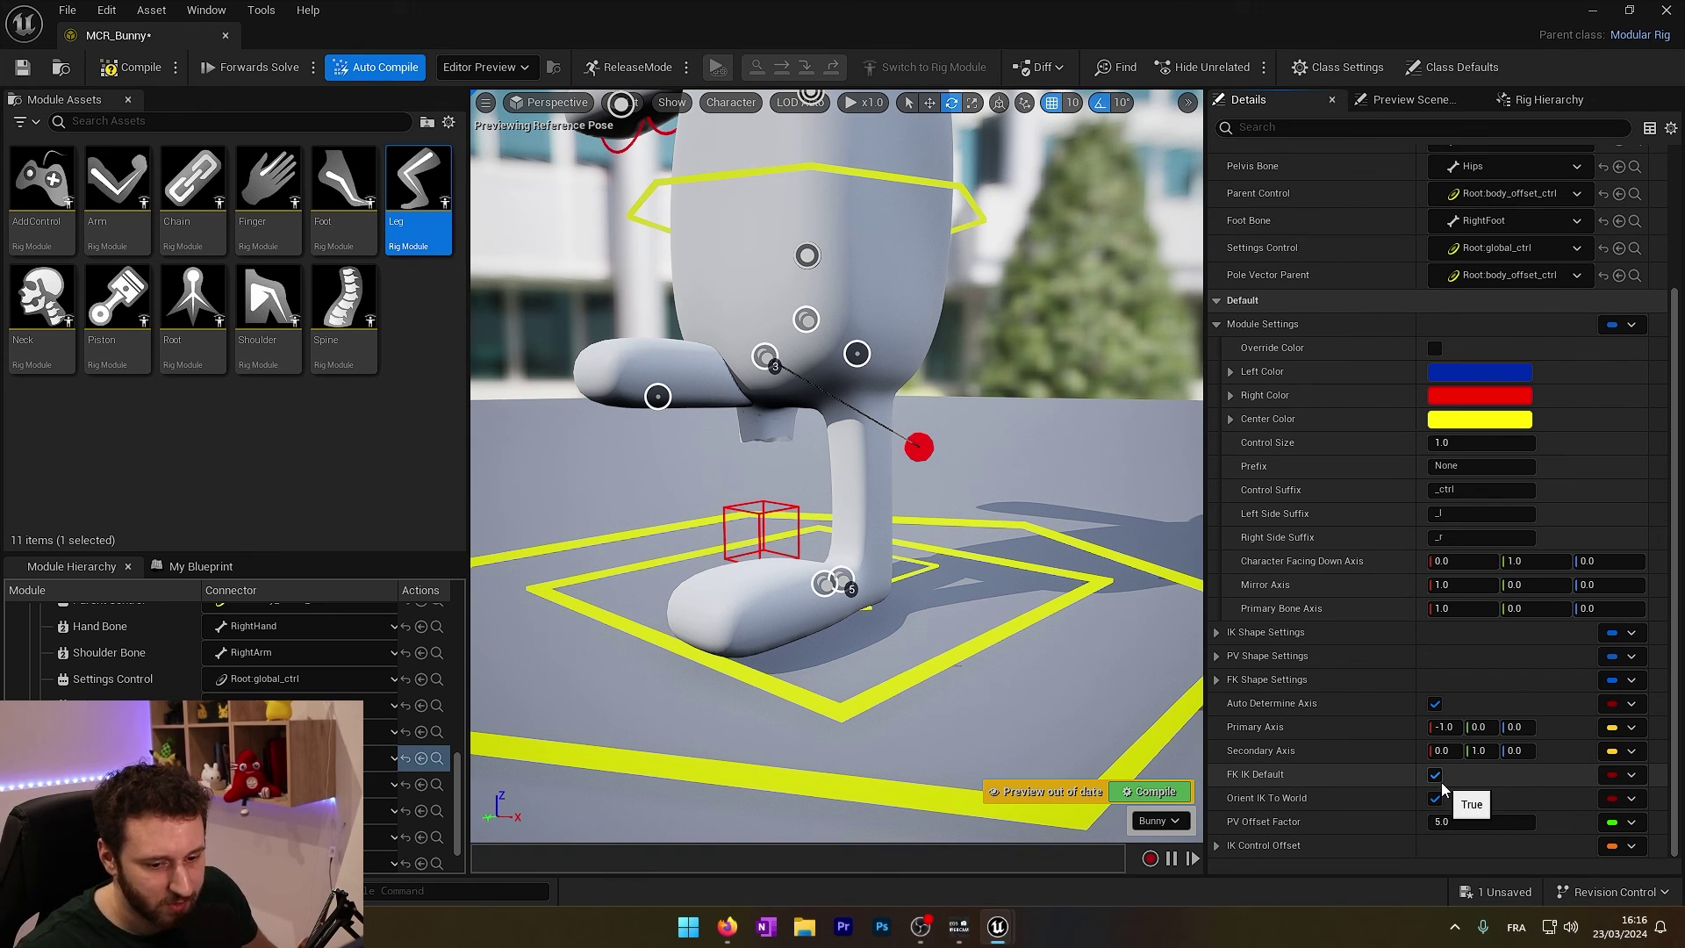
pyautogui.click(1445, 727)
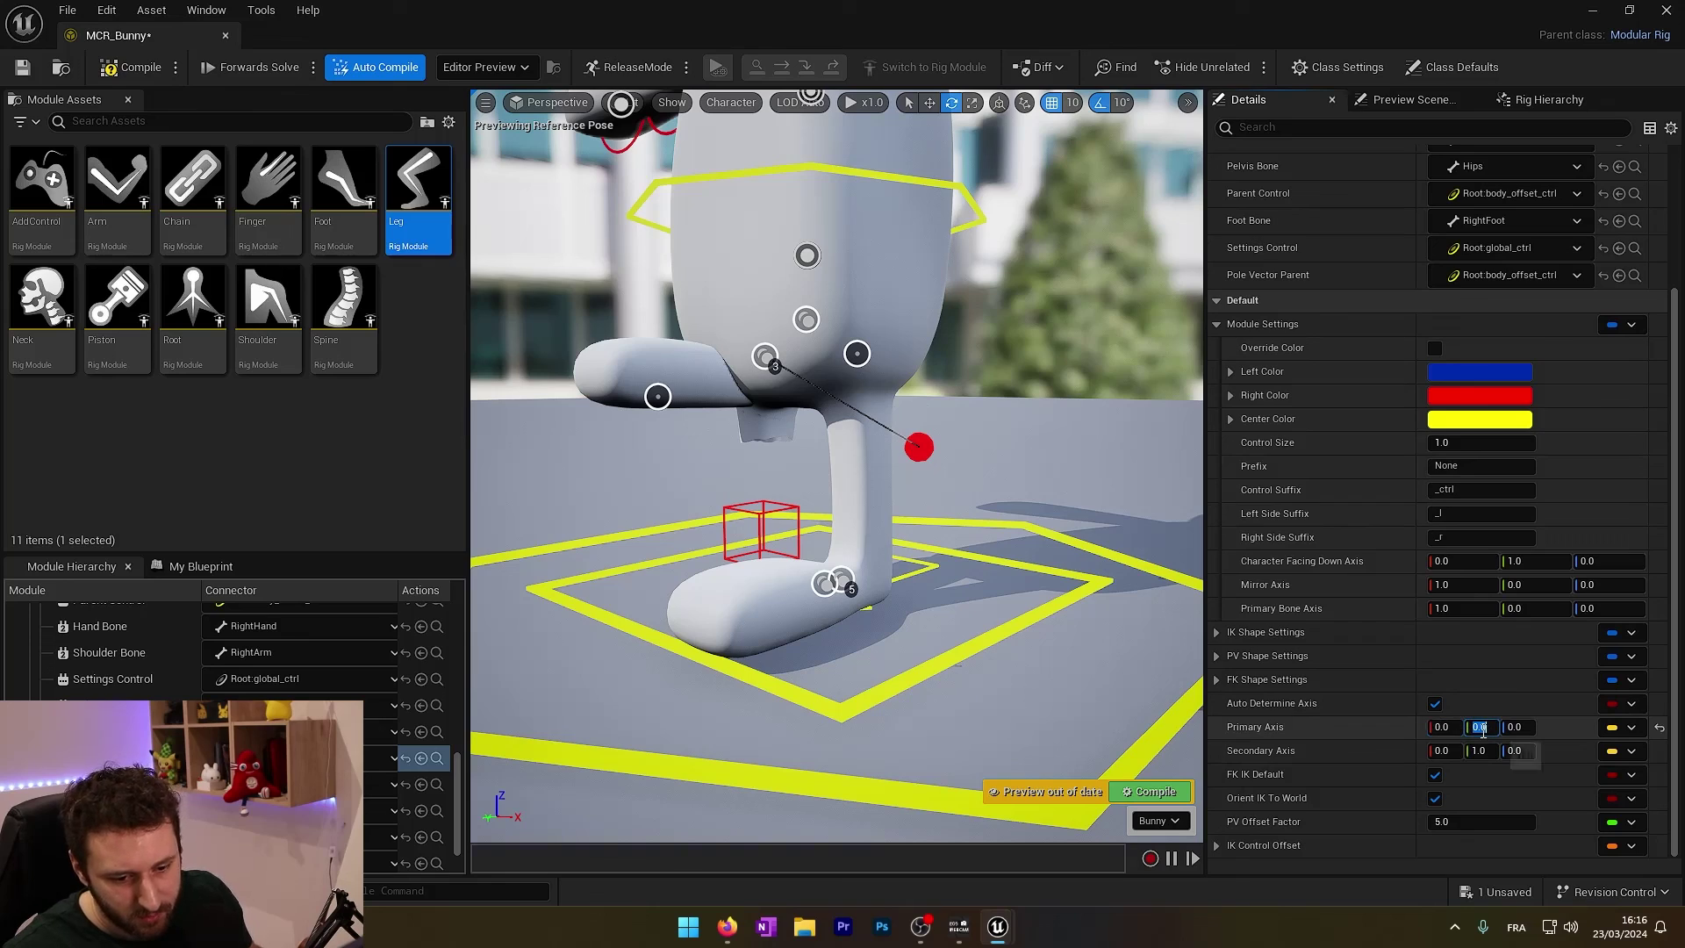
pyautogui.write('0')
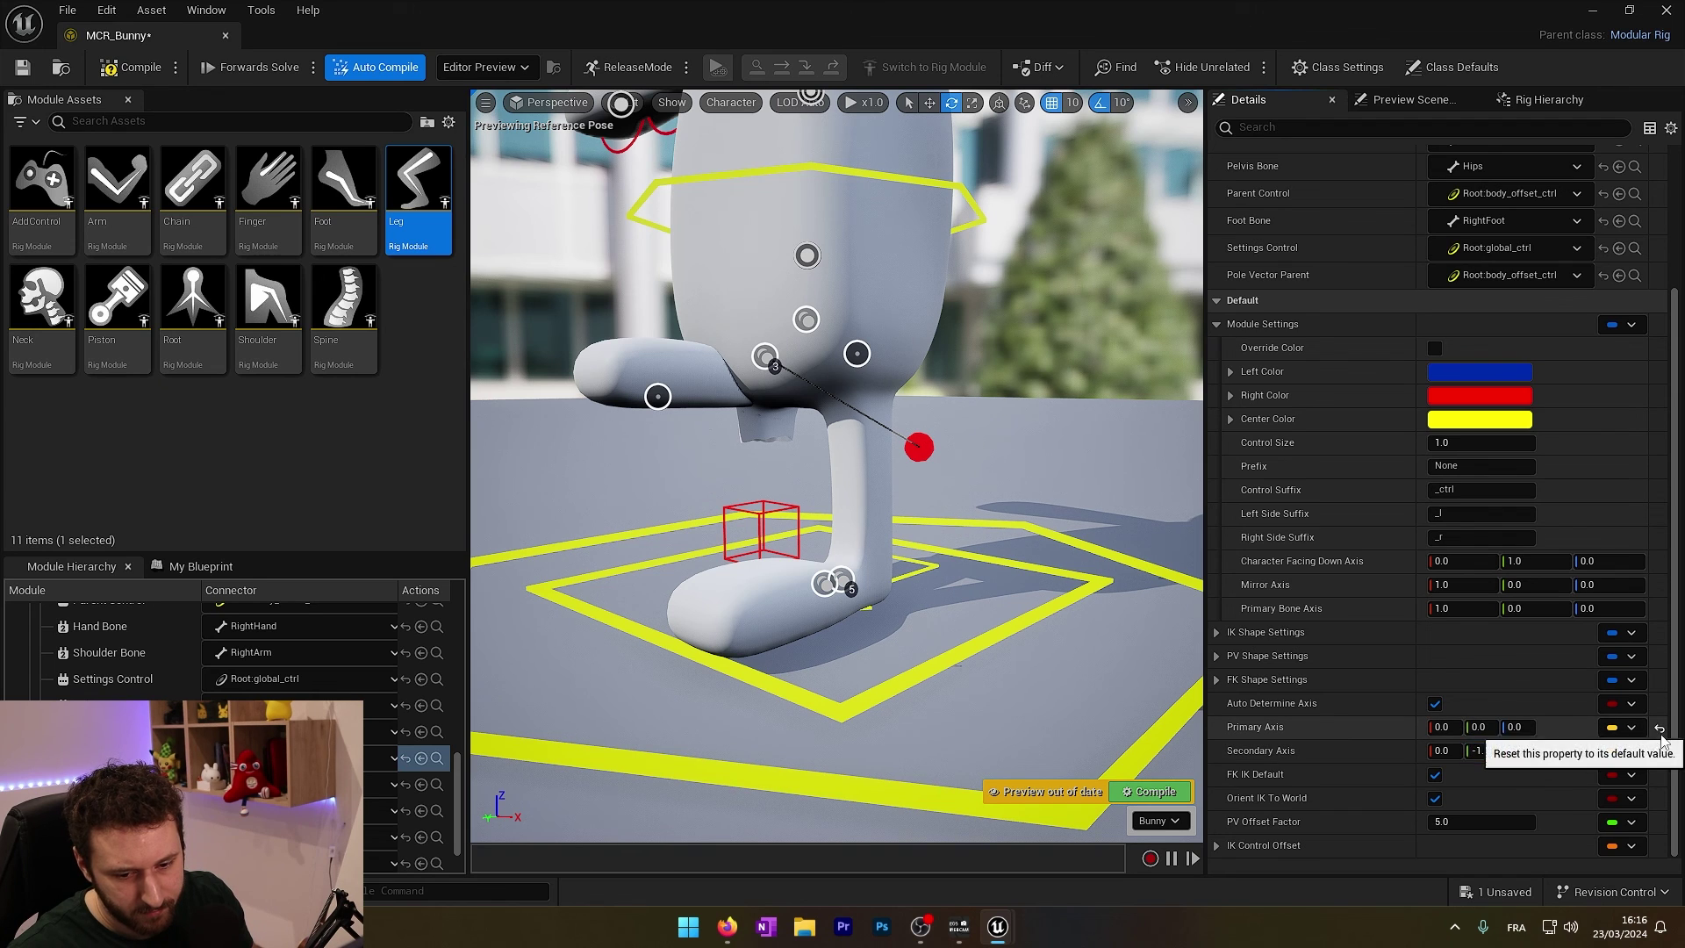
pyautogui.click(1658, 728)
pyautogui.click(1659, 751)
pyautogui.click(1437, 777)
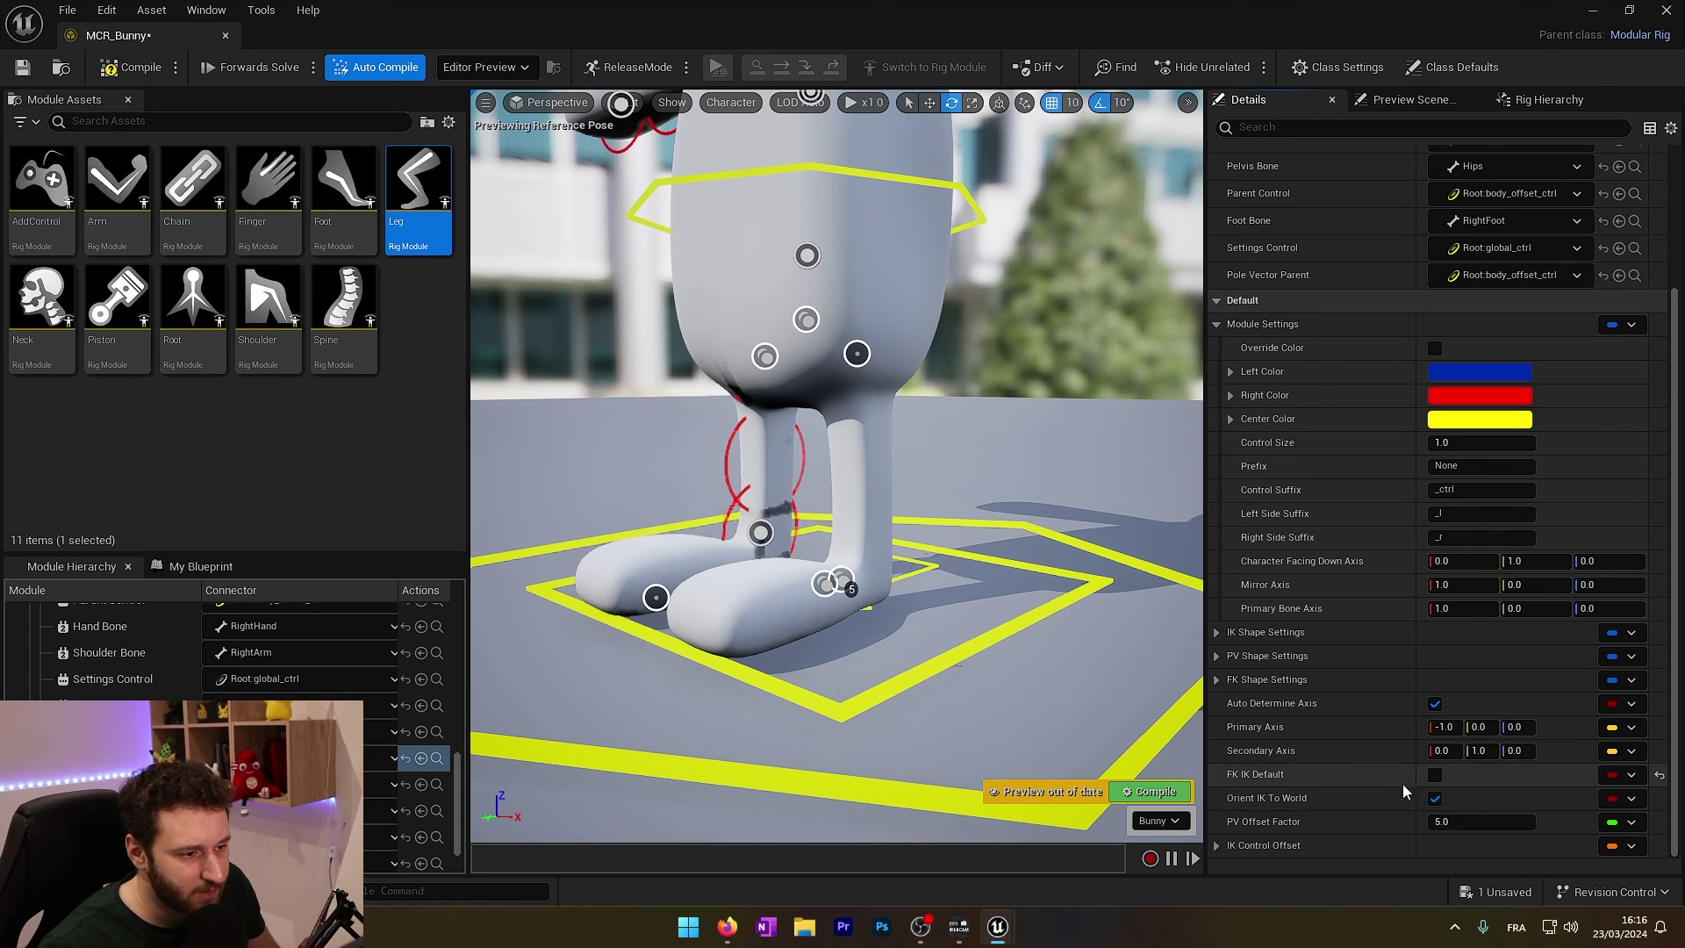
# - Inspect the right leg's FK controls and the global_ctrl control in the preview
pyautogui.moveTo(735, 476); pyautogui.dragTo(1057, 487, button='right')
pyautogui.click(817, 488)
pyautogui.moveTo(838, 478); pyautogui.dragTo(825, 605)
pyautogui.click(734, 479)
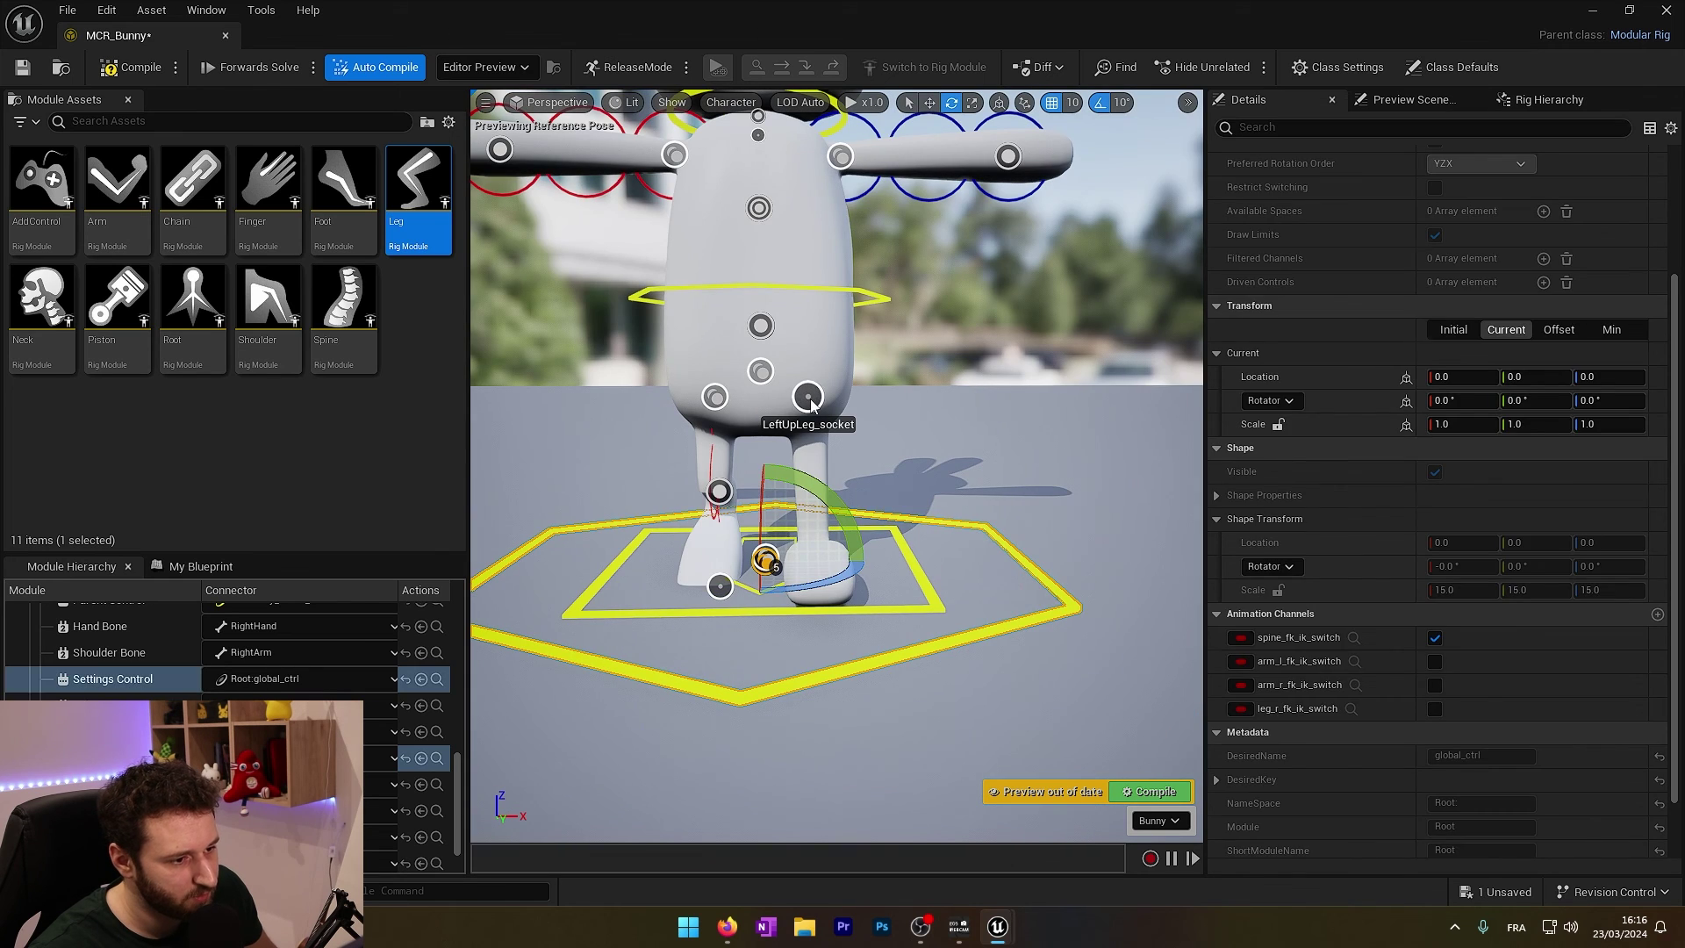
# - Attach a second Leg module to LeftUpLeg_socket with Thigh Bone LeftUpLeg, Pelvis Bone Hips and Foot Bone LeftFoot
pyautogui.click(807, 396)
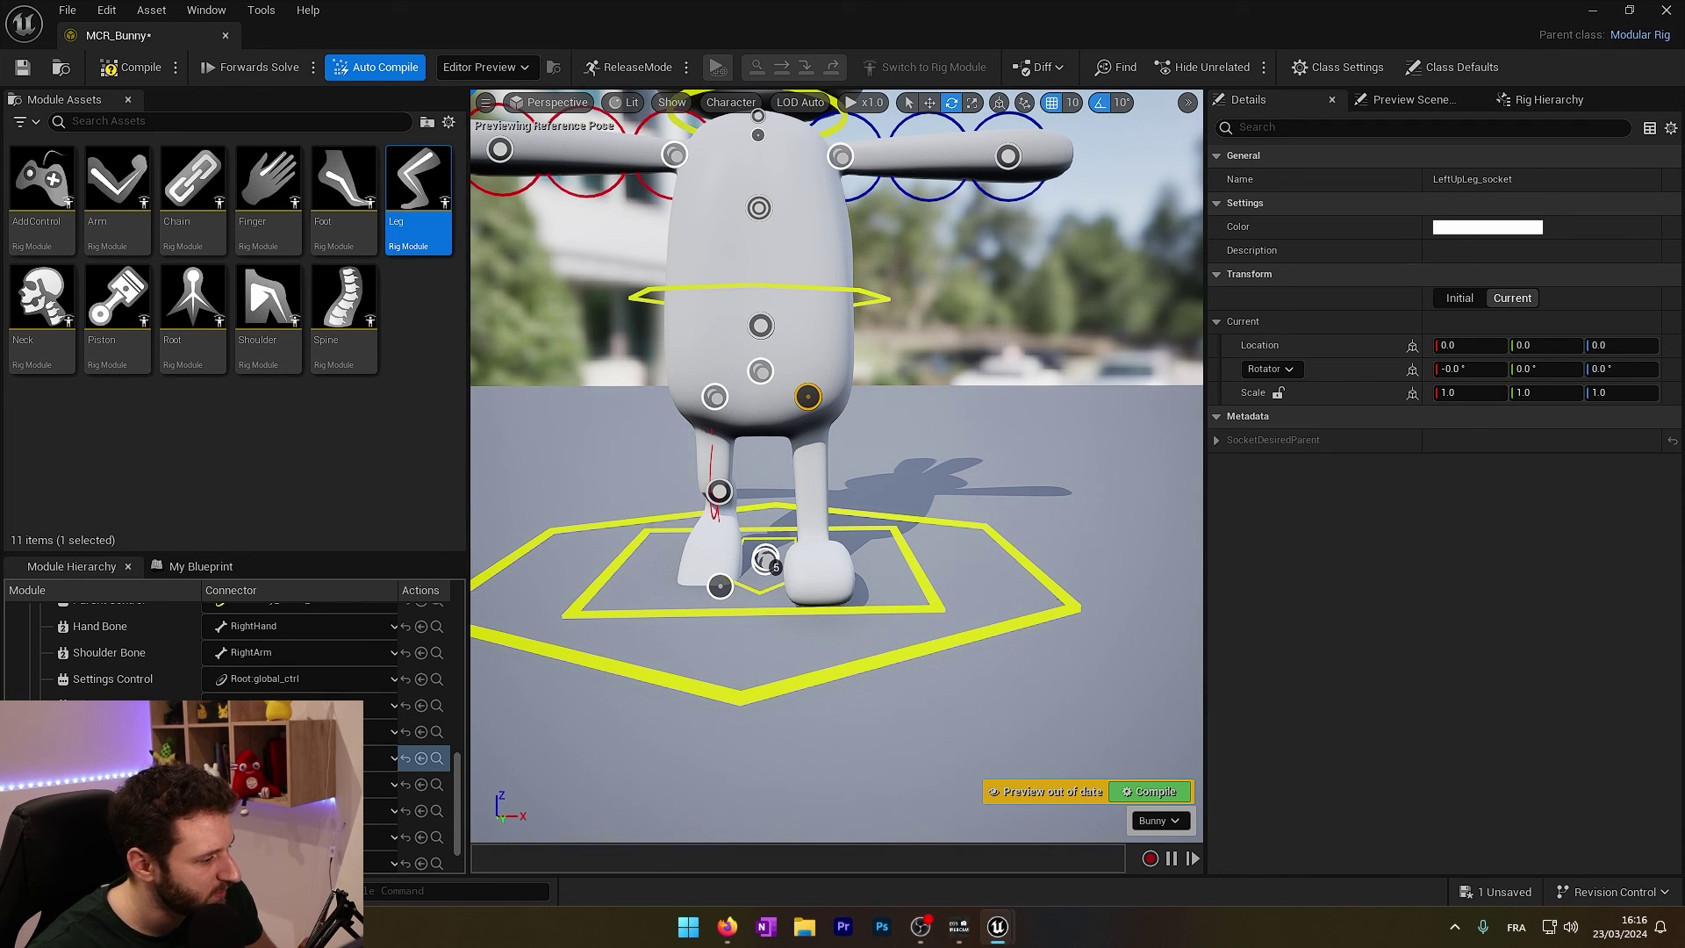
pyautogui.moveTo(807, 396); pyautogui.dragTo(807, 396)
pyautogui.moveTo(834, 465); pyautogui.dragTo(816, 522, button='right')
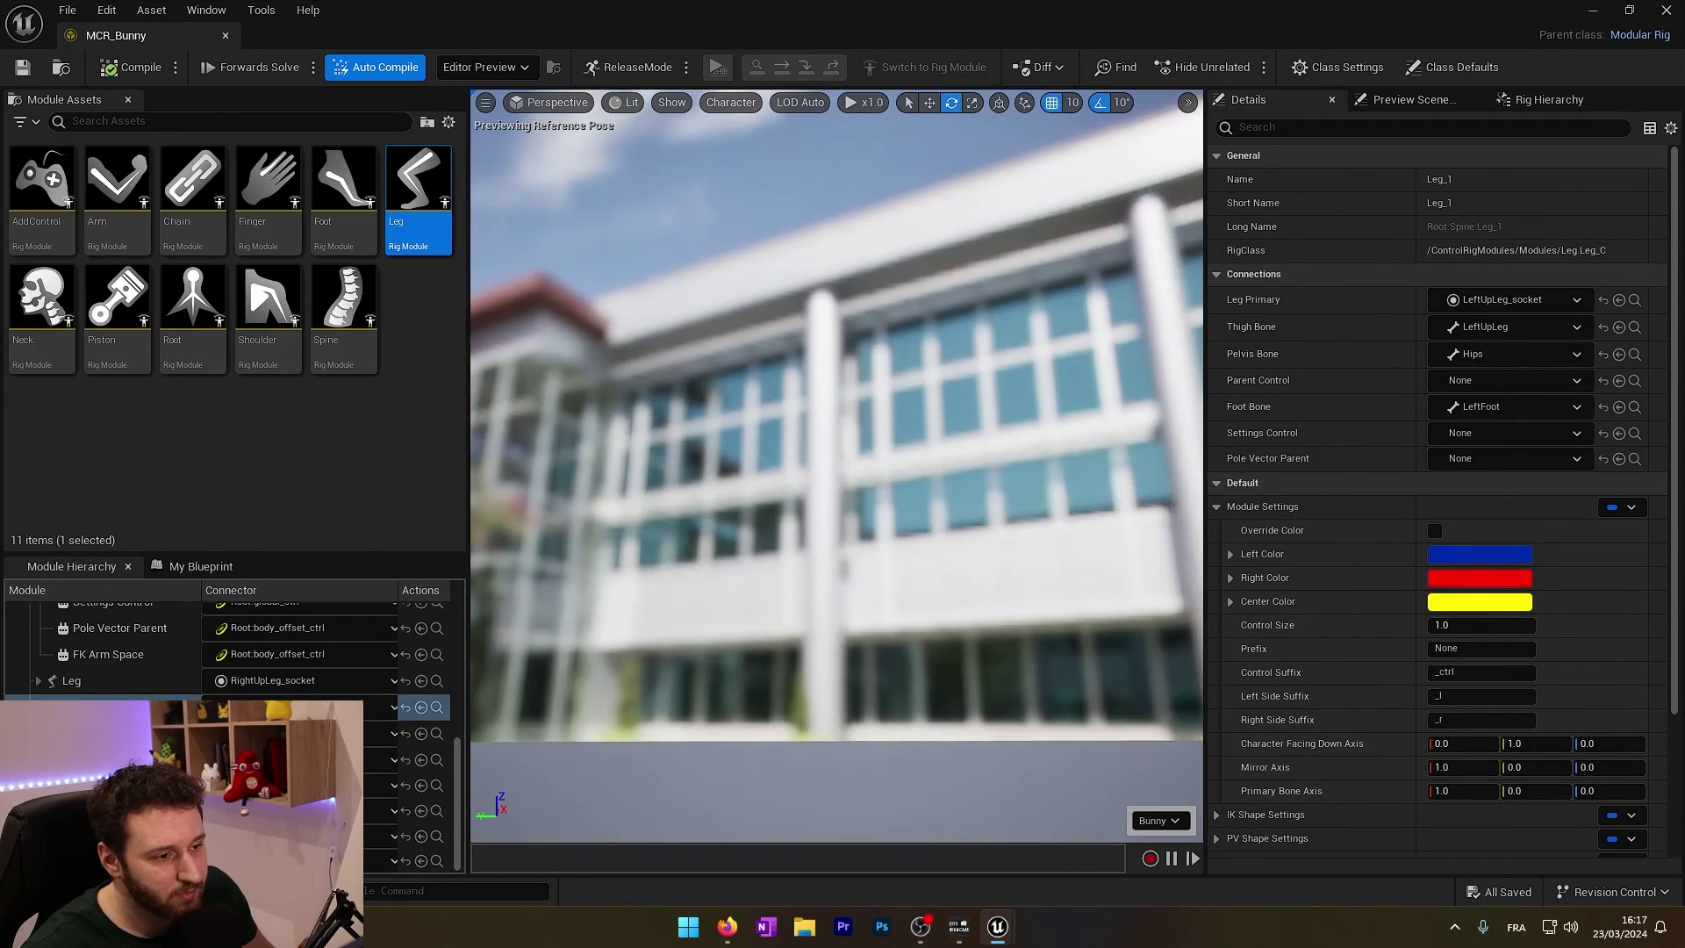
# - Save the MCR_Bunny rig and close its editor
pyautogui.moveTo(1019, 597)
pyautogui.mouseDown(button='right')
pyautogui.moveTo(886, 588)
pyautogui.moveTo(1020, 597)
pyautogui.mouseUp(button='right')
pyautogui.click(957, 572)
pyautogui.moveTo(978, 516); pyautogui.dragTo(1046, 524, button='right')
pyautogui.click(1063, 461)
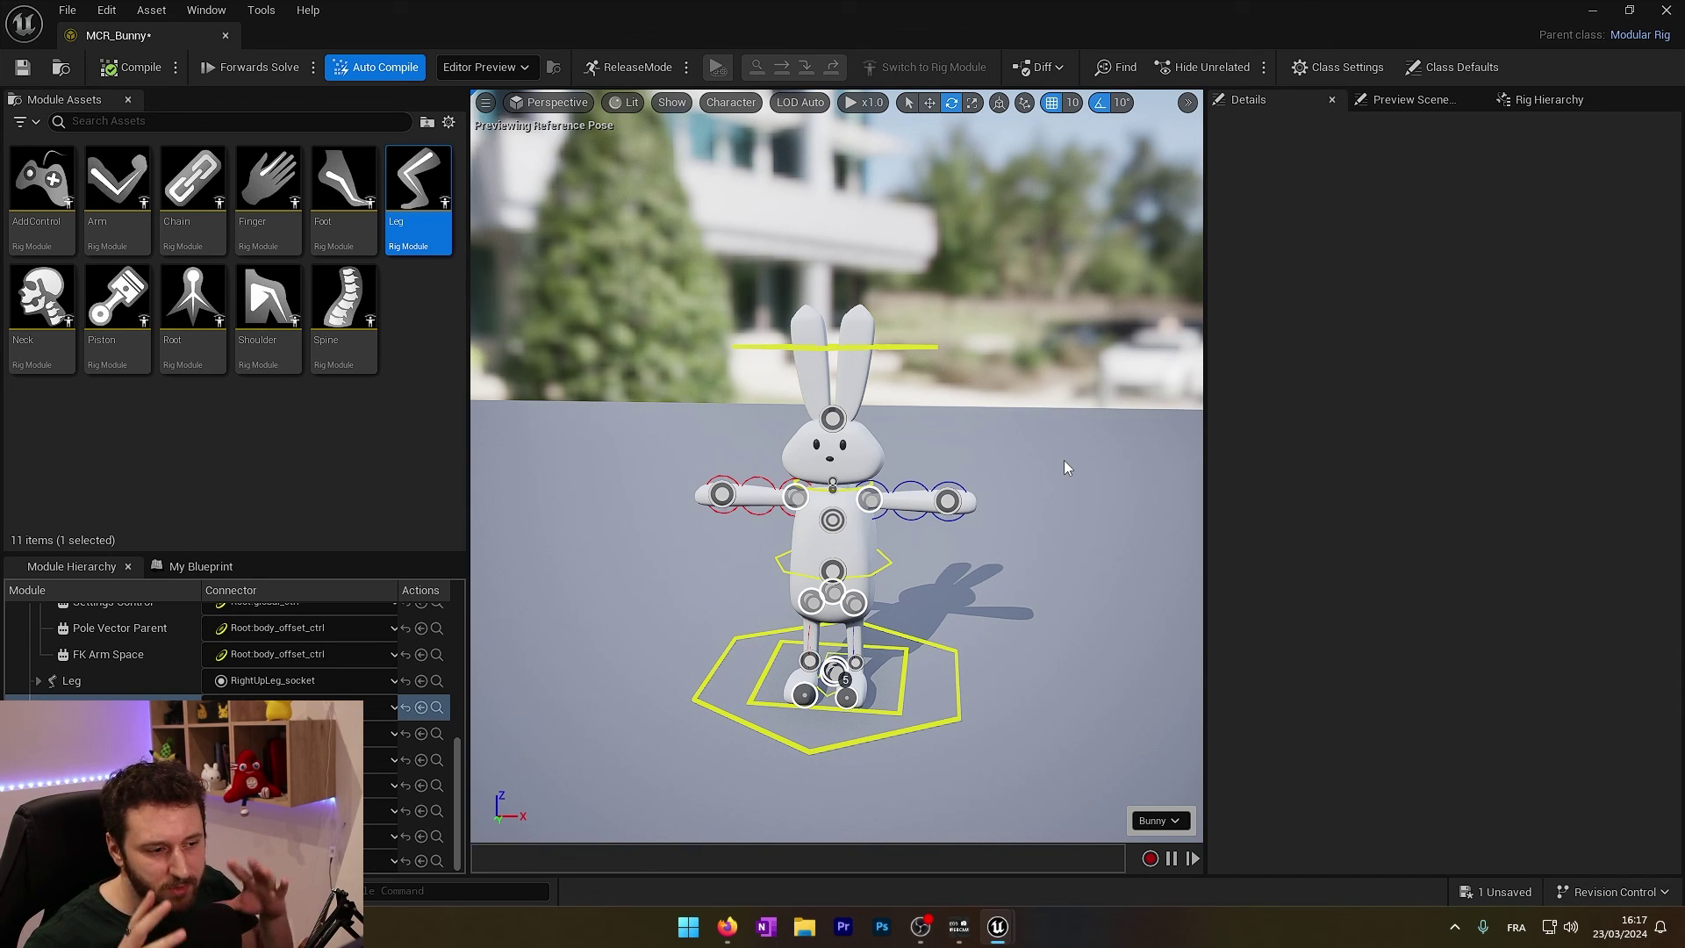
pyautogui.click(22, 67)
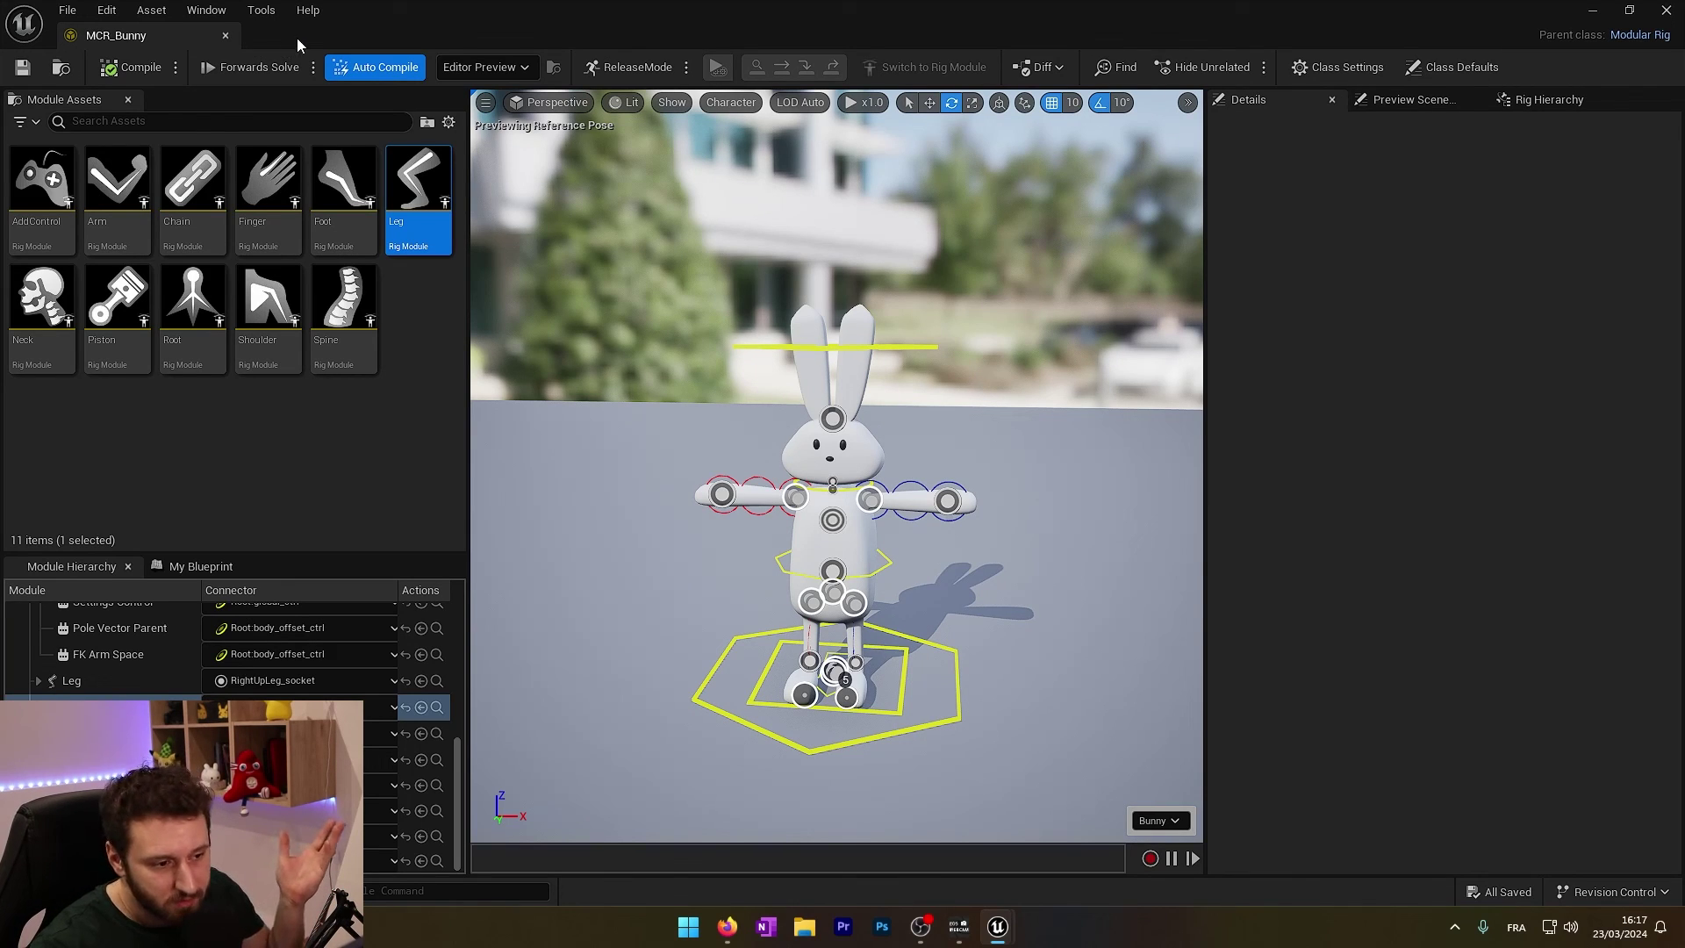
pyautogui.click(227, 37)
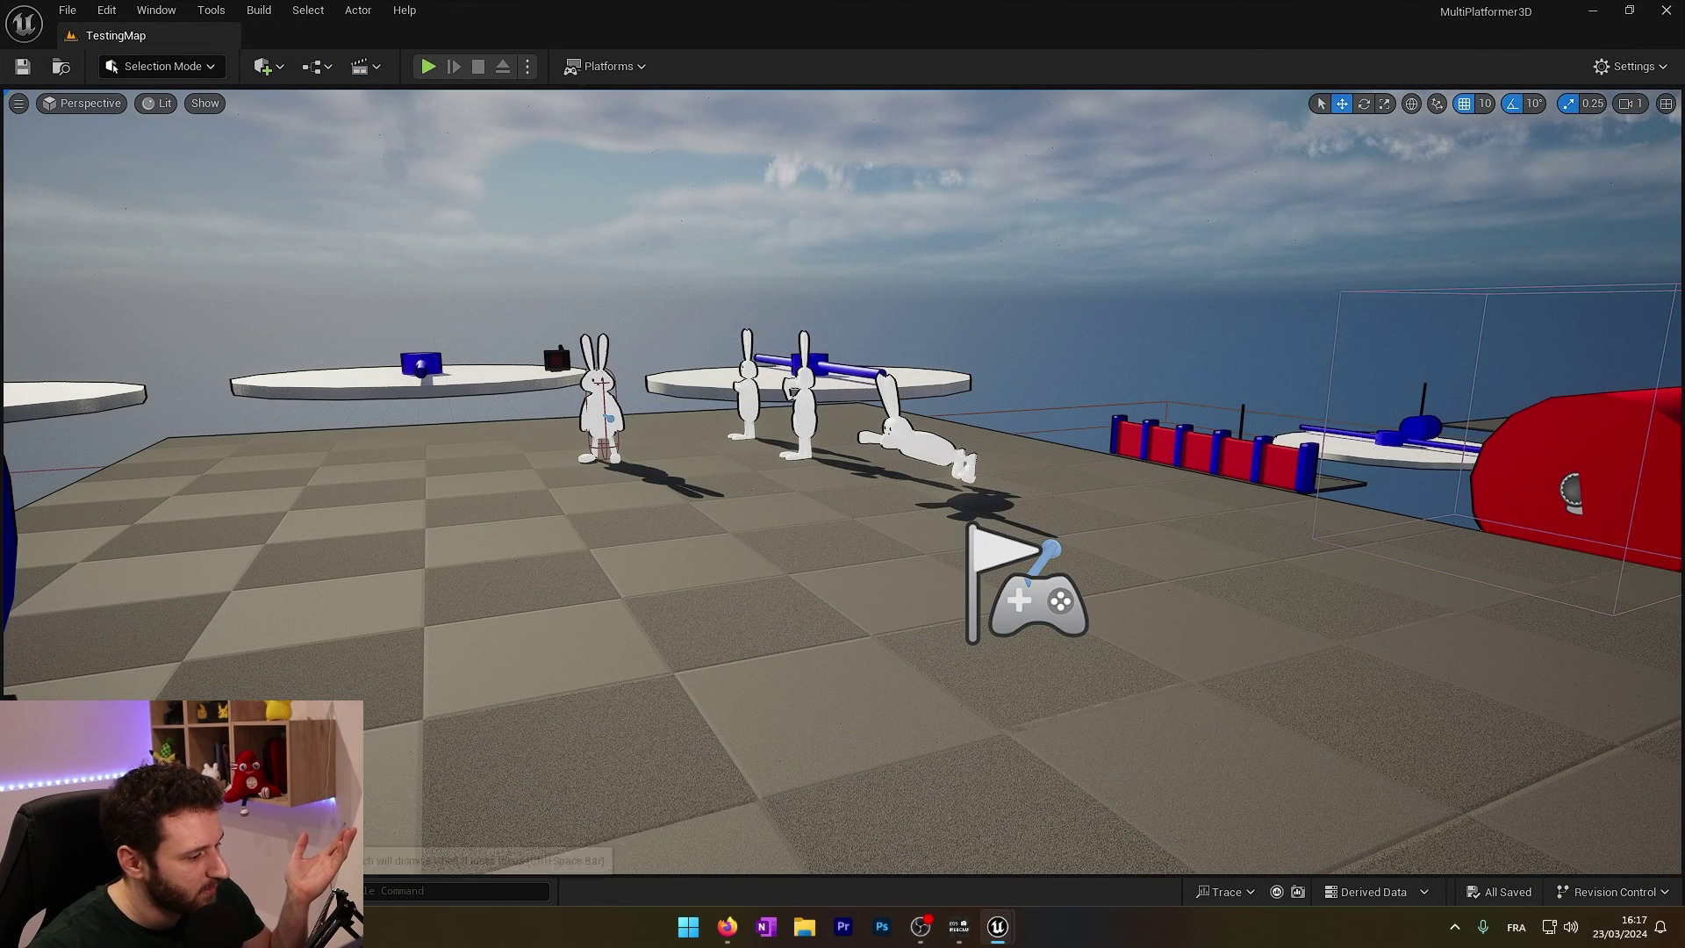
# - Place the MCR_Bunny modular rig from the PlayerBunnyRig folder in the TestingMap level
pyautogui.hotkey('ctrl', 'space')
pyautogui.moveTo(412, 641); pyautogui.dragTo(418, 674)
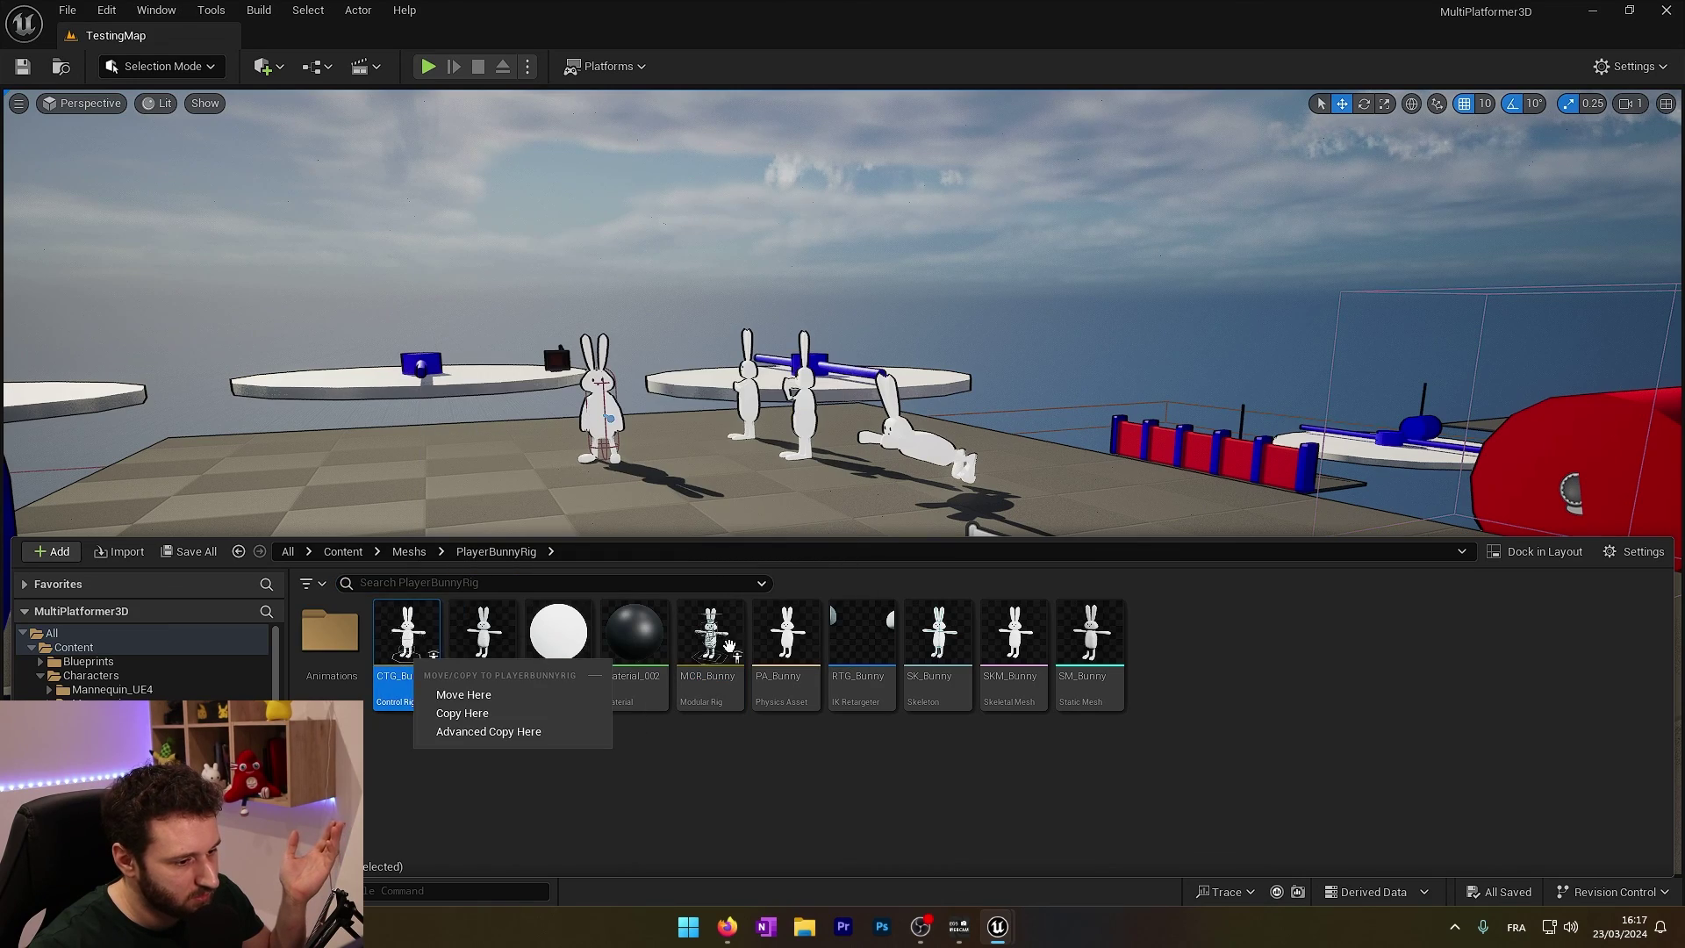
pyautogui.click(712, 648)
pyautogui.moveTo(712, 648); pyautogui.dragTo(767, 741)
pyautogui.moveTo(750, 524)
pyautogui.mouseDown(button='right')
pyautogui.moveTo(693, 518)
pyautogui.moveTo(680, 540)
pyautogui.moveTo(667, 518)
pyautogui.moveTo(790, 535)
pyautogui.moveTo(764, 491)
pyautogui.moveTo(790, 509)
pyautogui.moveTo(779, 519)
pyautogui.mouseUp(button='right')
# - Place the CTG_Bunny control rig in the level next to the MCR_Bunny character
pyautogui.click(61, 892)
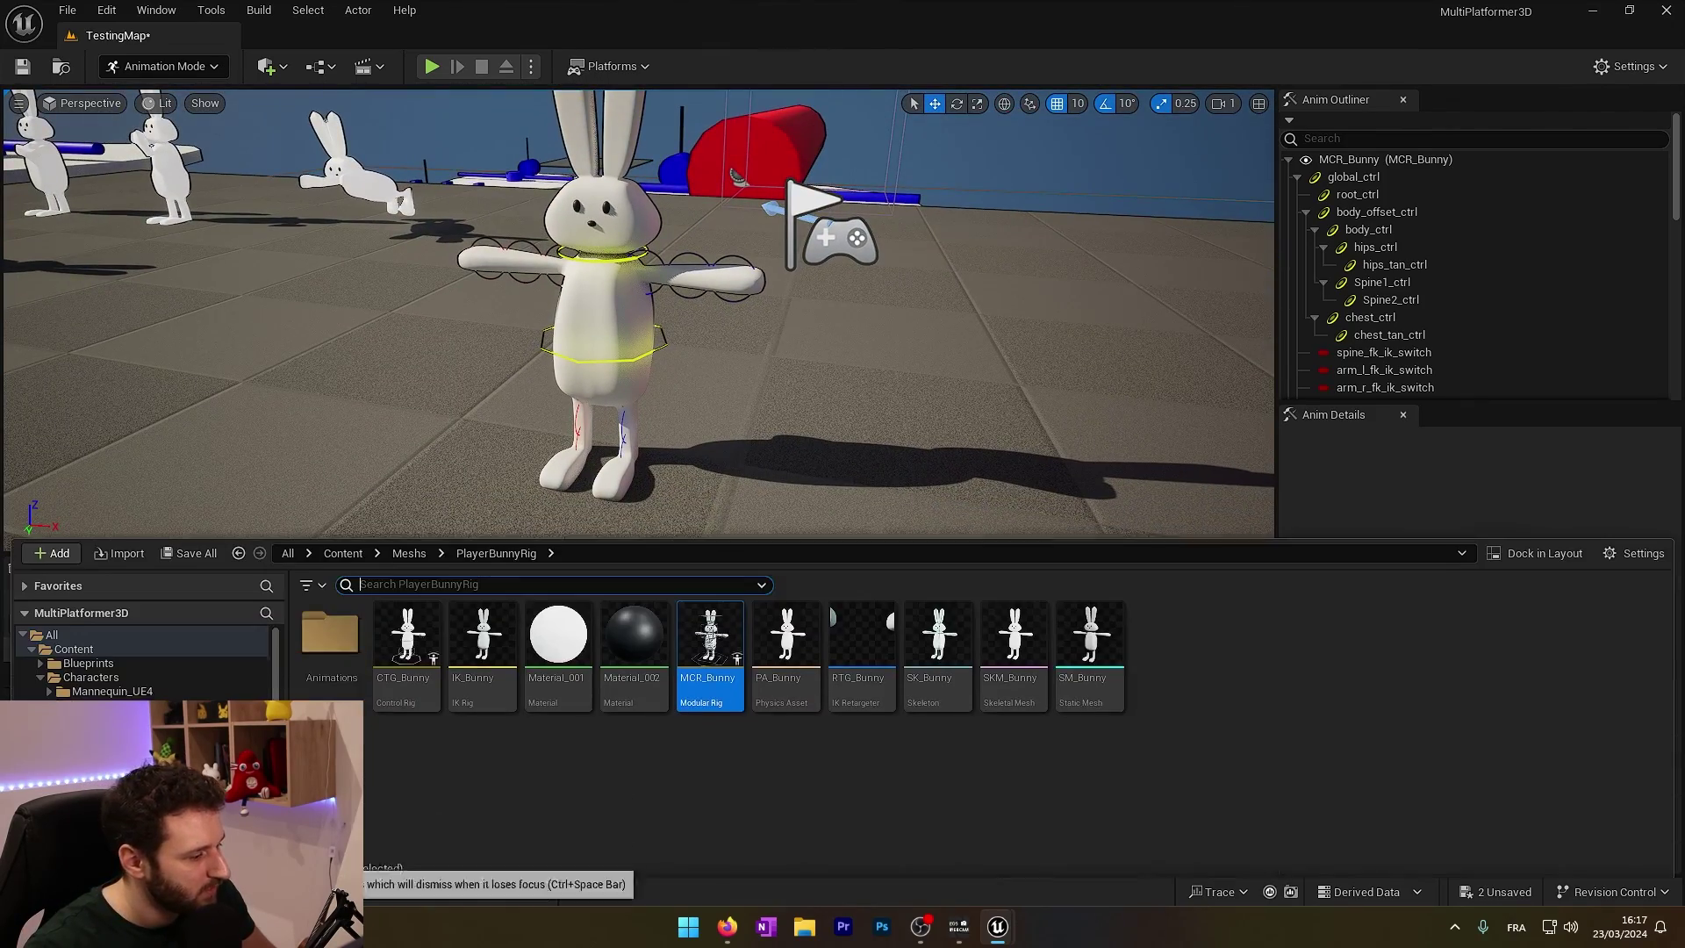
pyautogui.moveTo(403, 641); pyautogui.dragTo(772, 406)
pyautogui.moveTo(899, 539); pyautogui.dragTo(938, 480)
# - Compare the controls of the CTG_Bunny and MCR_Bunny rigs in the level, selecting the MCR_Bunny Head_ctrl
pyautogui.moveTo(1053, 439); pyautogui.dragTo(899, 366, button='right')
pyautogui.moveTo(579, 386)
pyautogui.mouseDown(button='right')
pyautogui.moveTo(553, 391)
pyautogui.moveTo(684, 377)
pyautogui.moveTo(606, 395)
pyautogui.mouseUp(button='right')
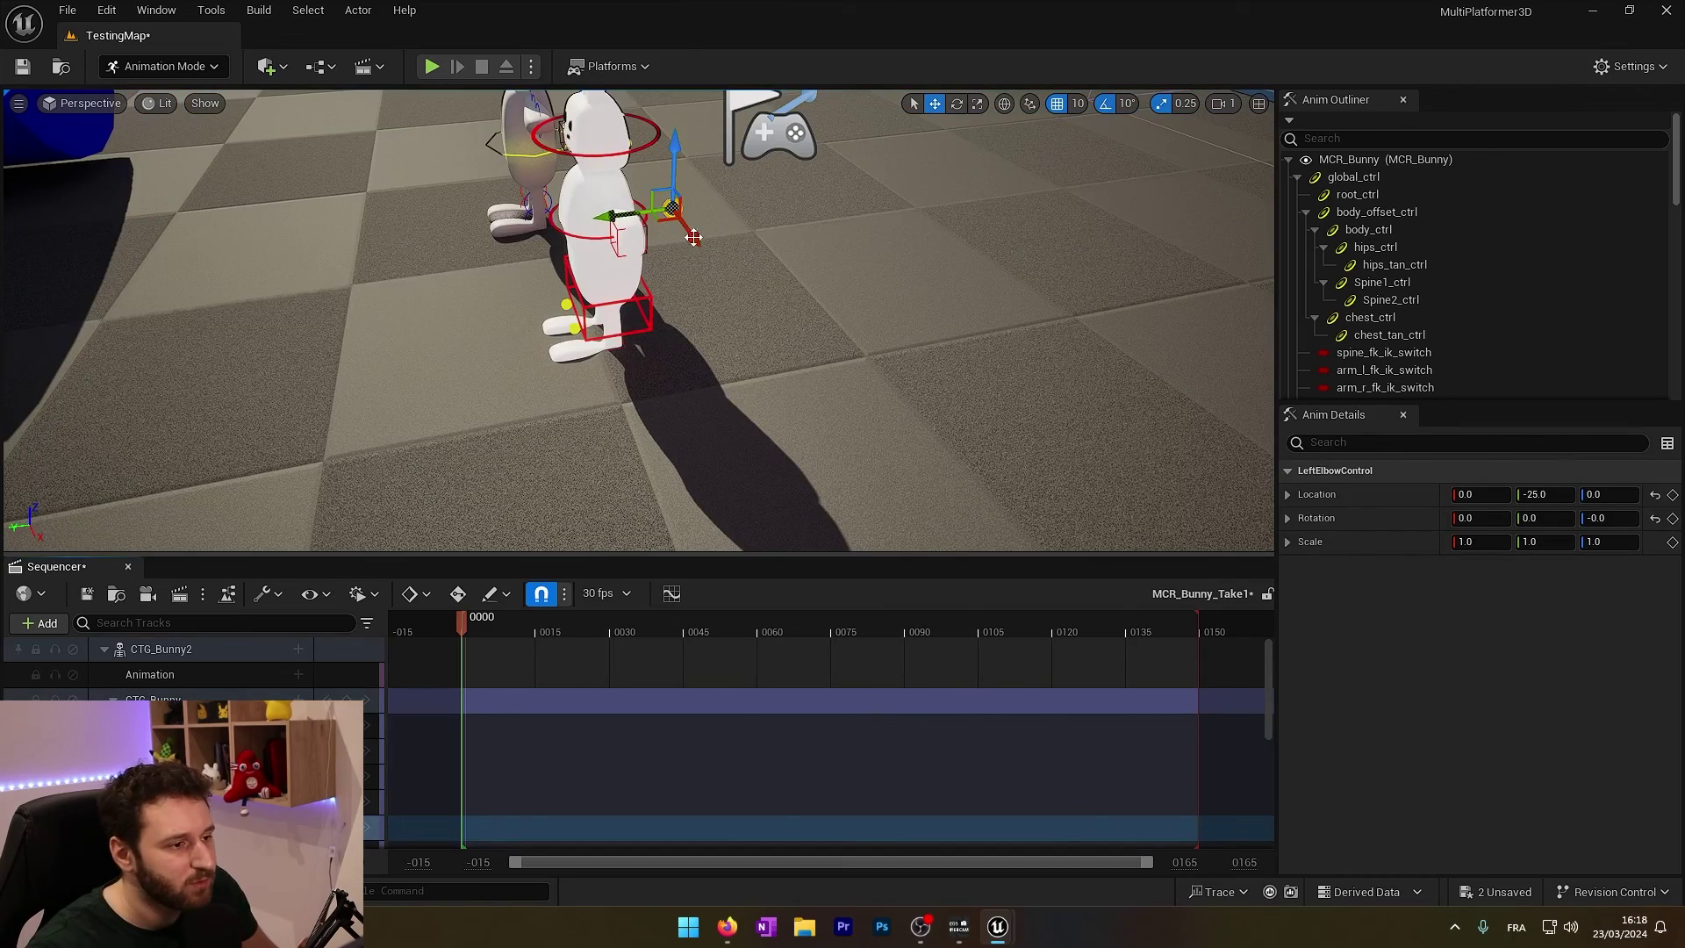
pyautogui.moveTo(744, 295)
pyautogui.mouseDown(button='right')
pyautogui.moveTo(706, 256)
pyautogui.moveTo(744, 295)
pyautogui.mouseUp(button='right')
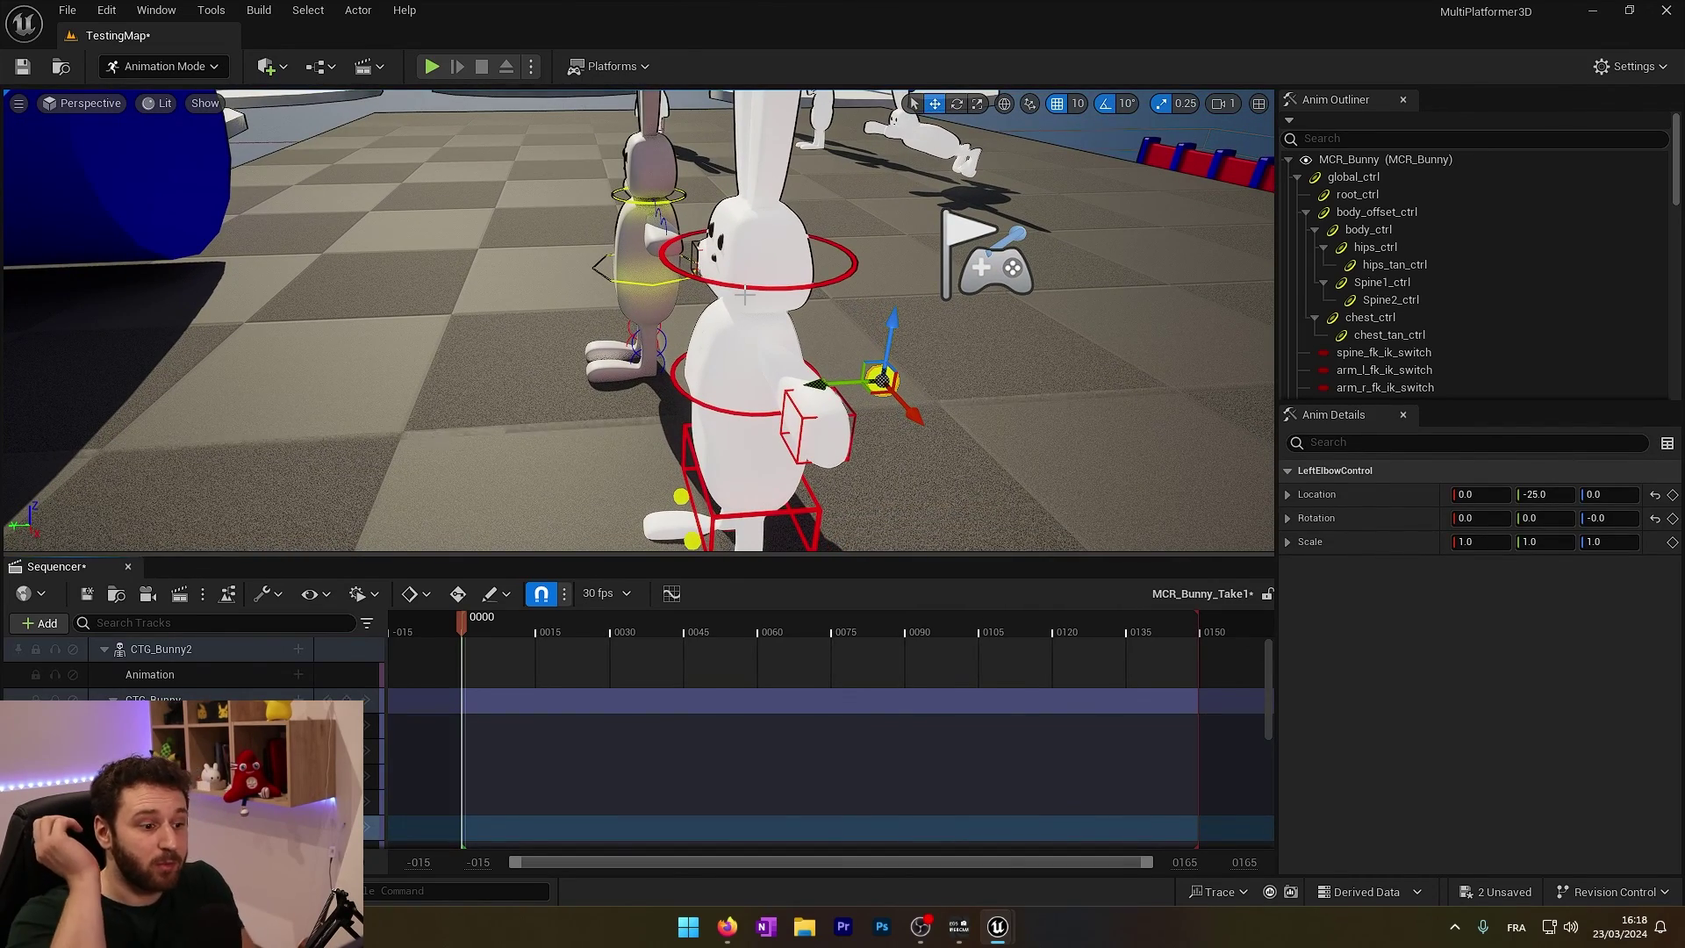
pyautogui.moveTo(689, 279); pyautogui.dragTo(856, 259, button='right')
pyautogui.scroll(-3, 703, 391)
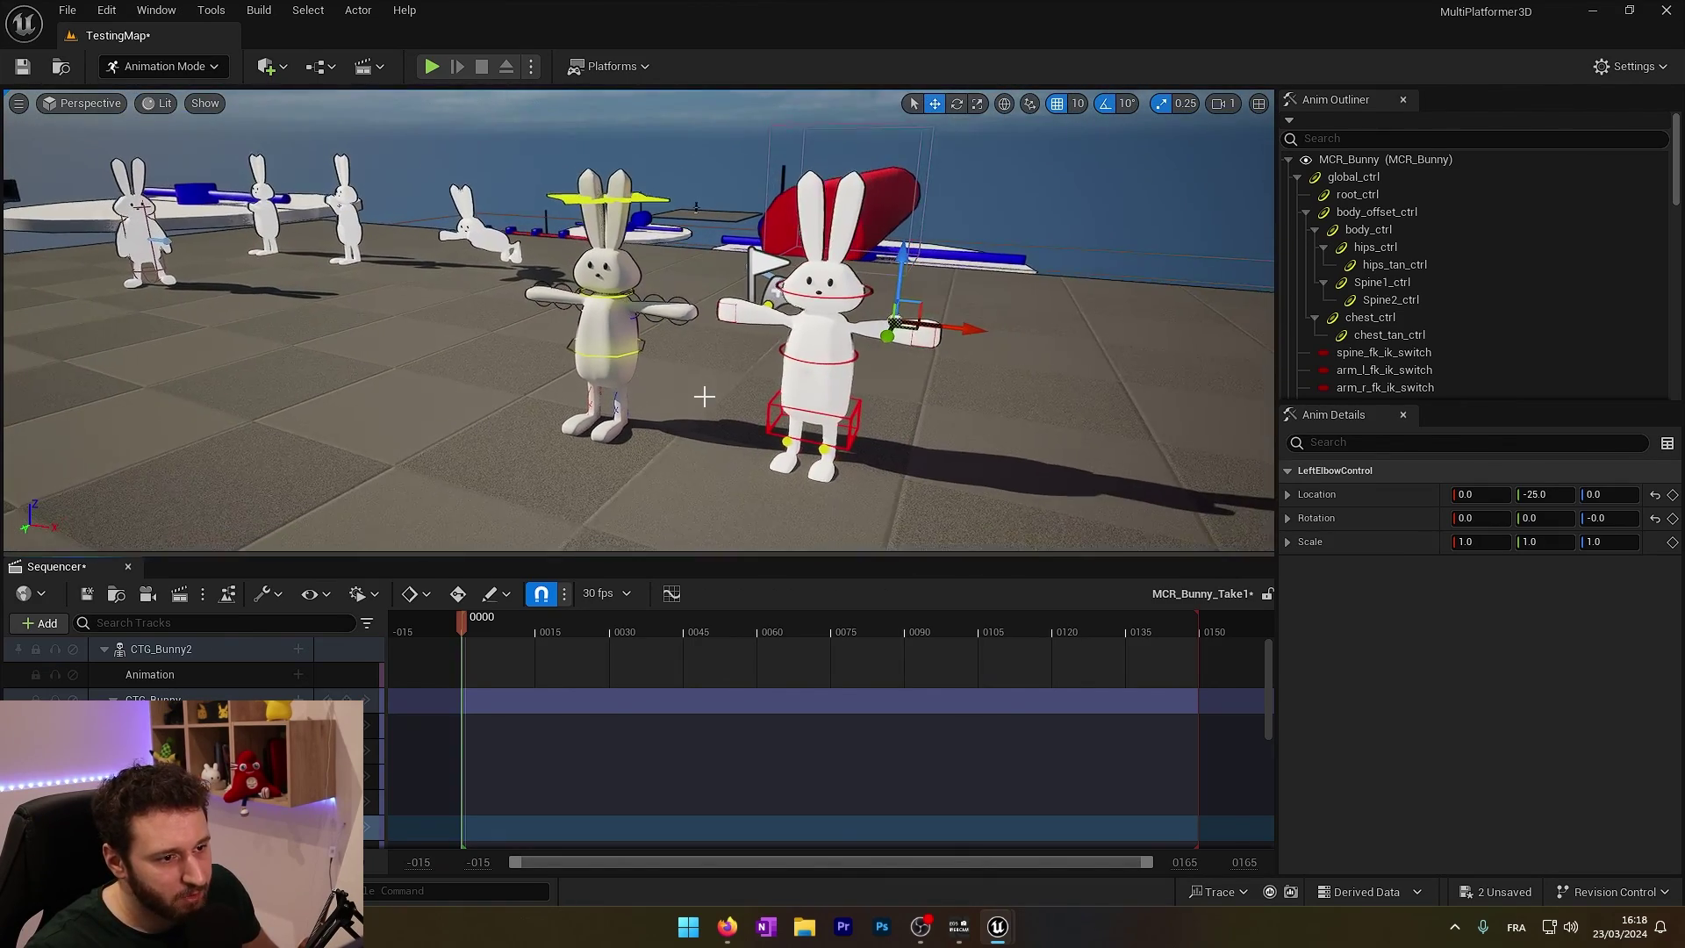
pyautogui.click(621, 299)
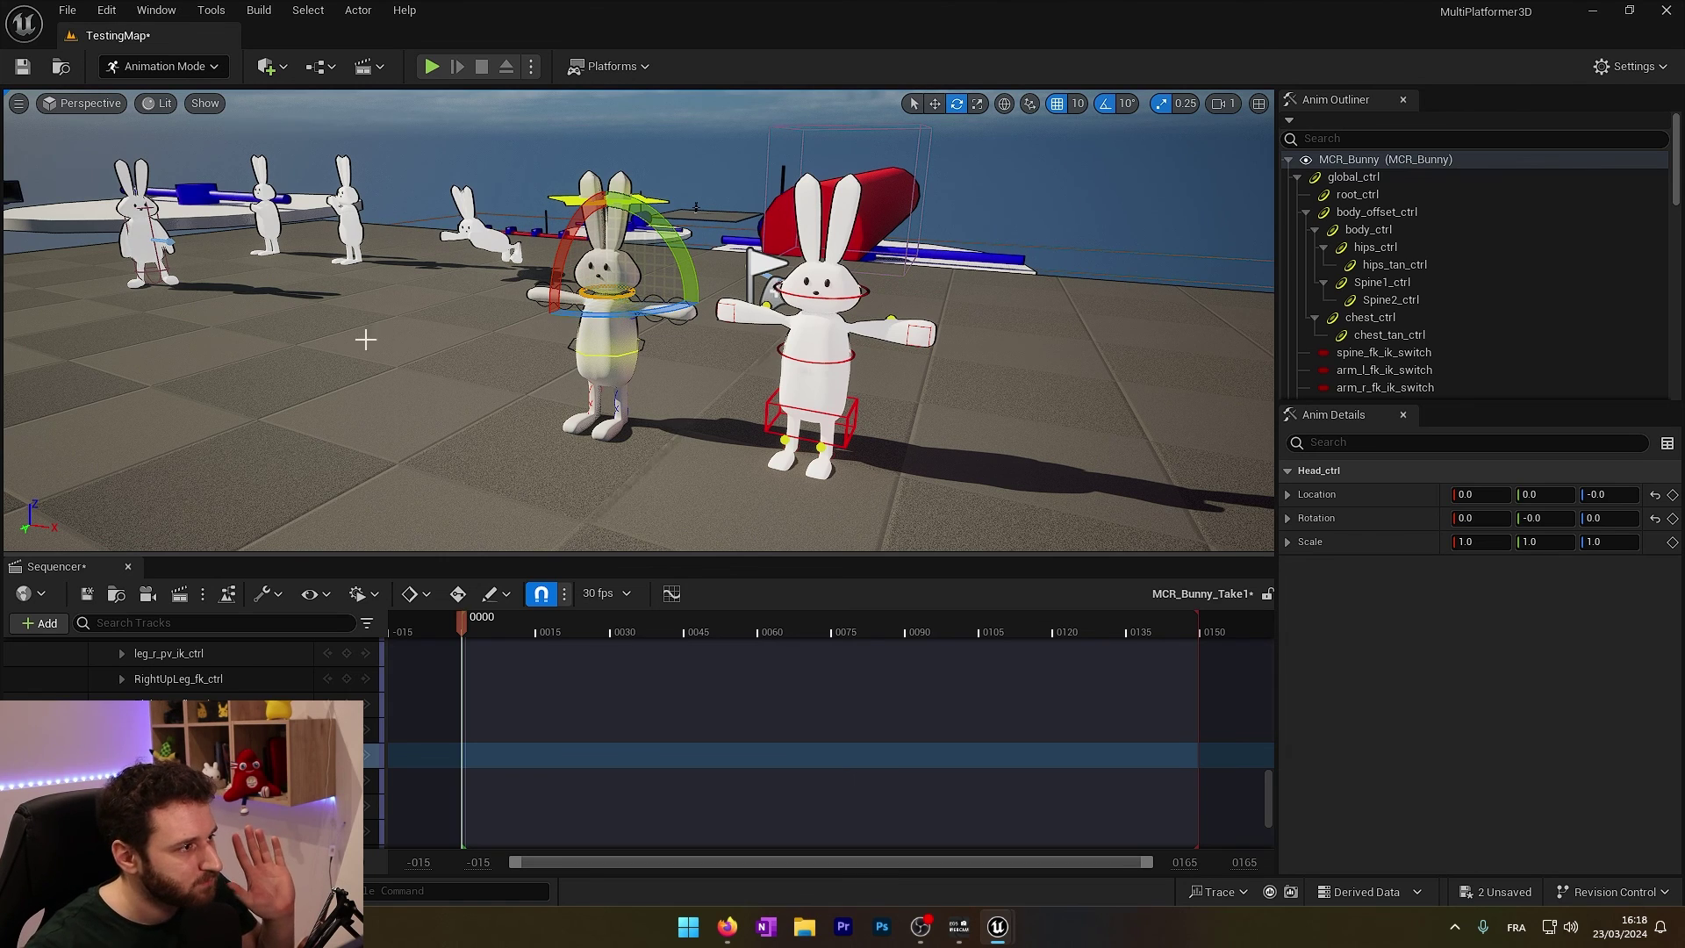
# - Reopen the MCR_Bunny modular rig in its editor
pyautogui.hotkey('ctrl', 'space')
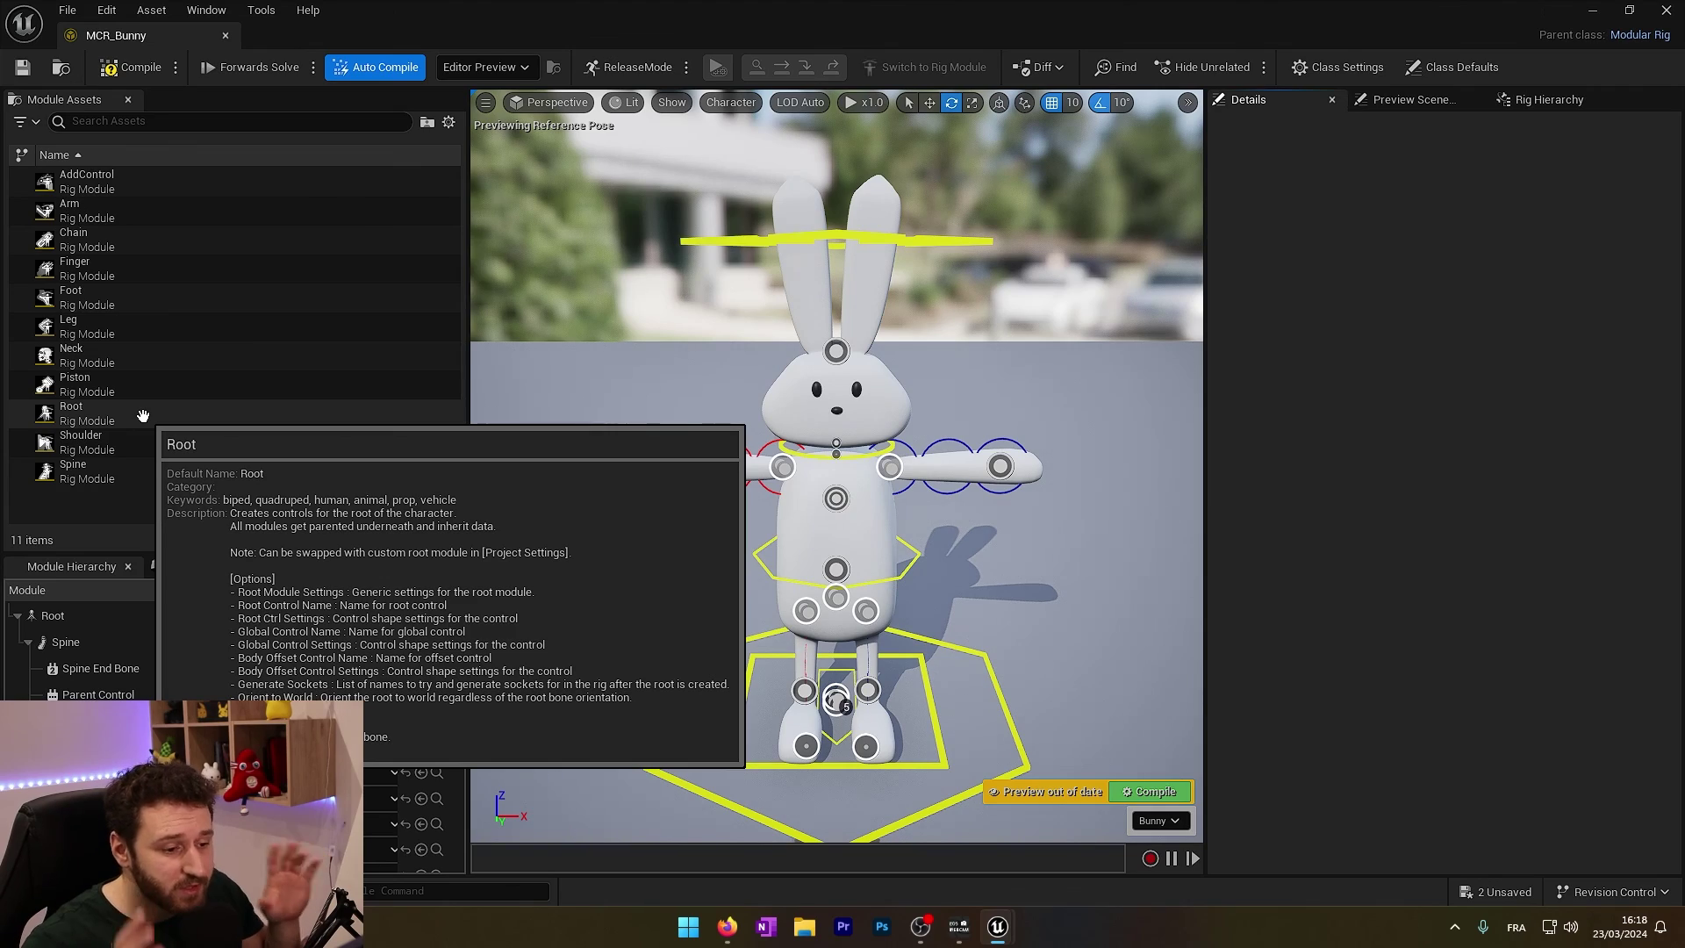
pyautogui.click(945, 438)
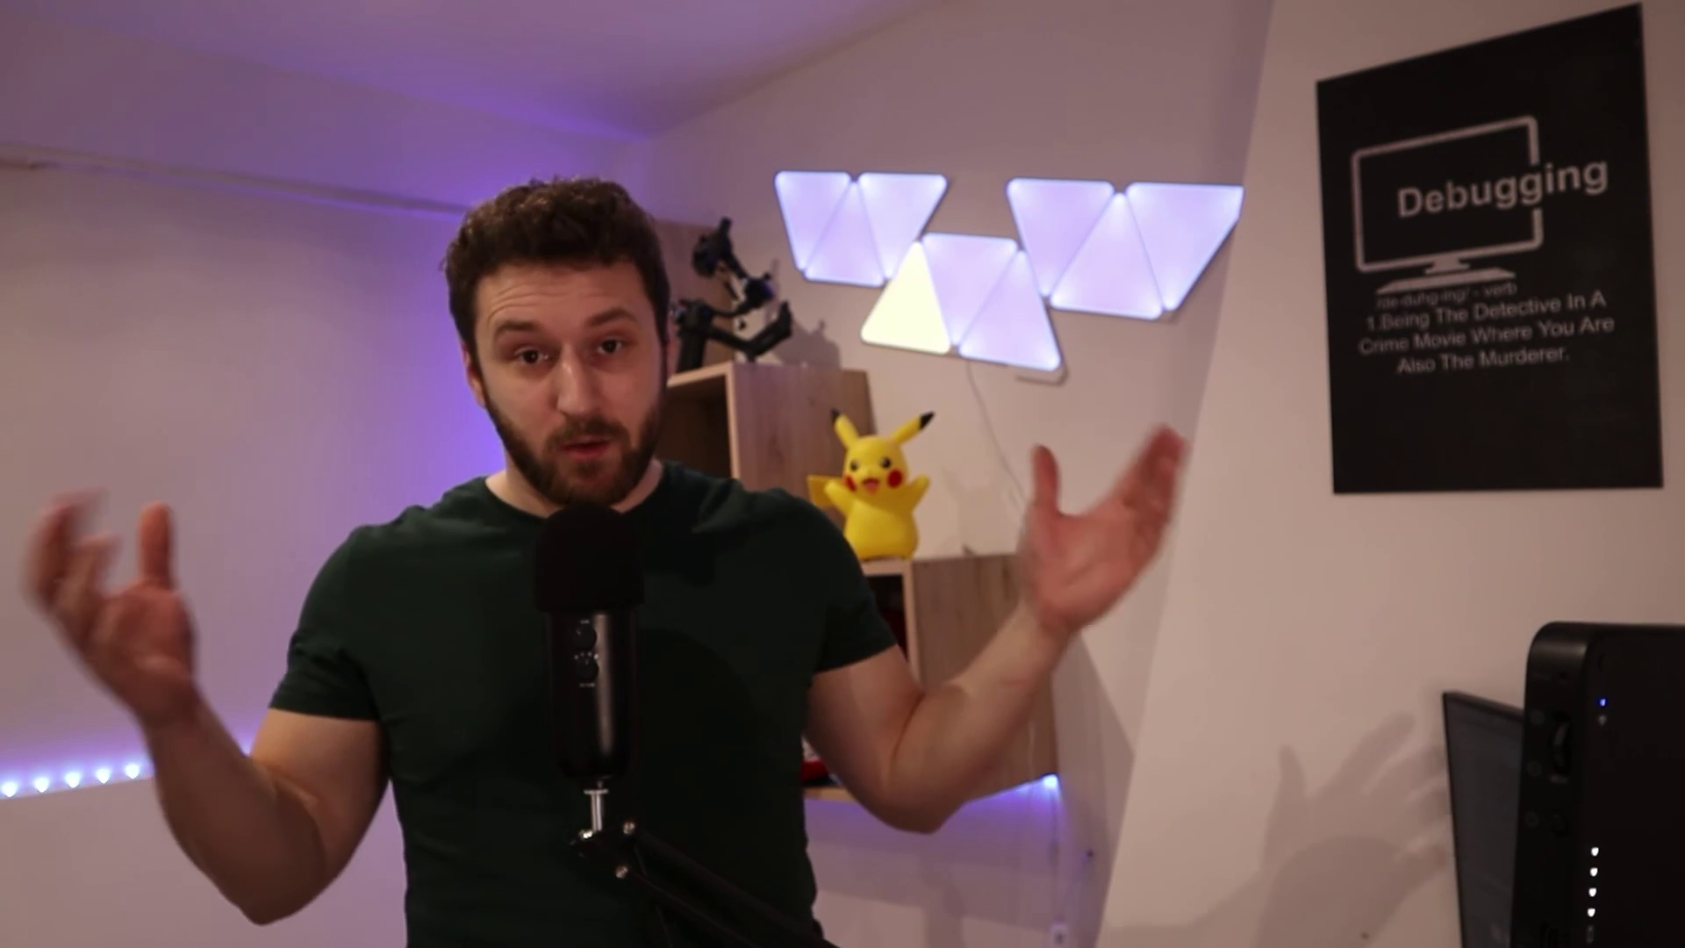